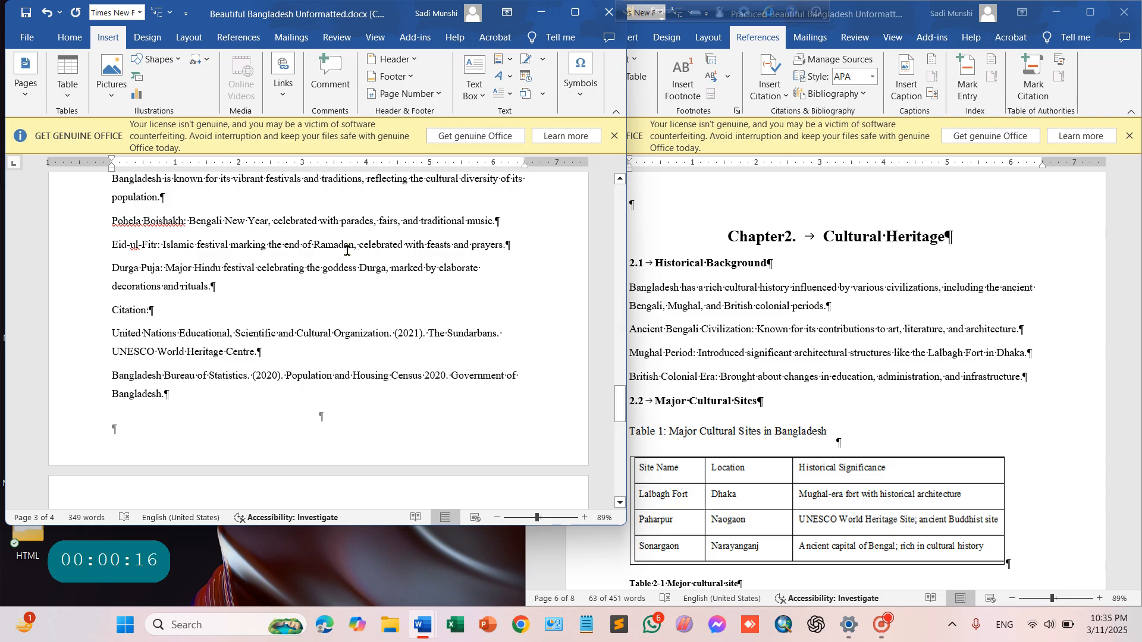
- Apply the Heading 1 style to the "Geographical Beauty" line and number it with the 1 / 1.1 / 1.1.1 heading-linked multilevel list
click(574, 12)
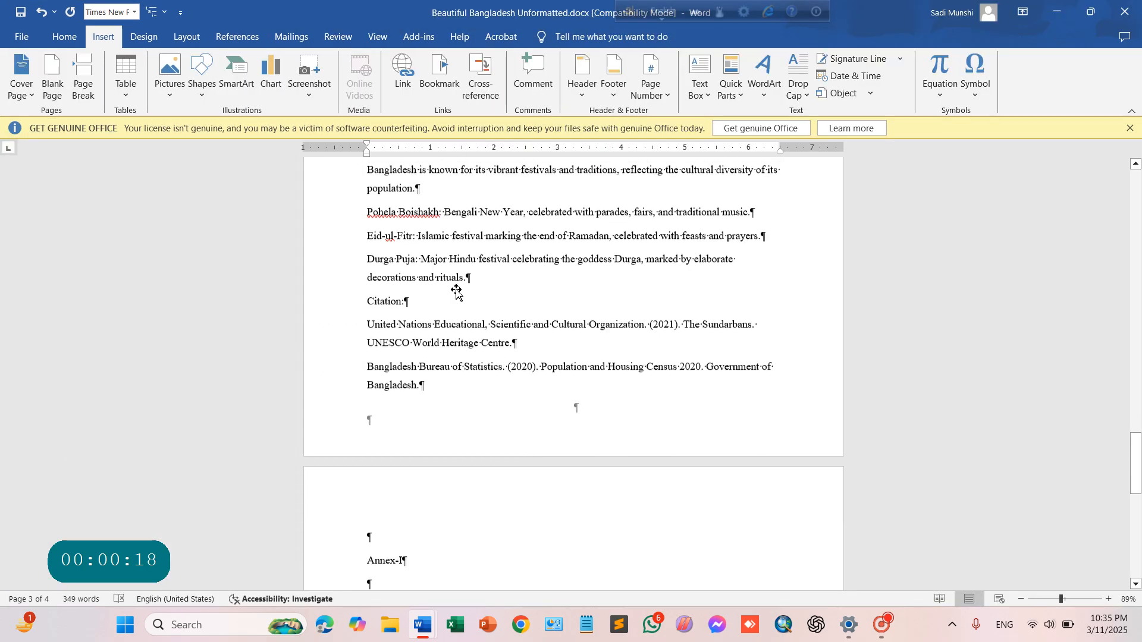
scroll(456, 291, up, 20)
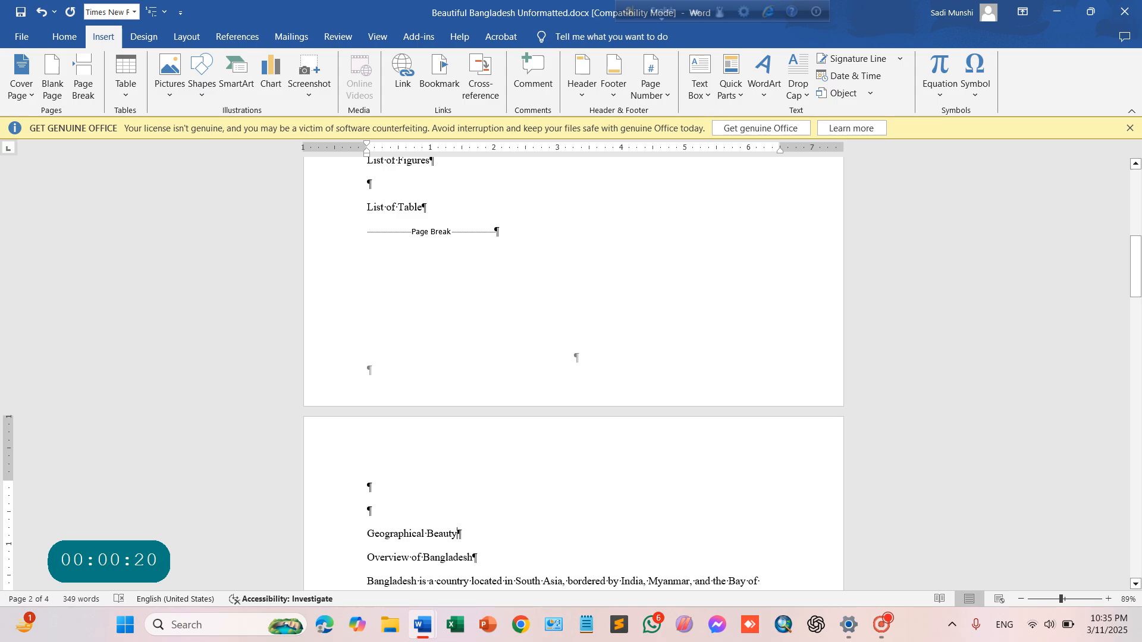
scroll(462, 294, up, 5)
scroll(463, 294, down, 5)
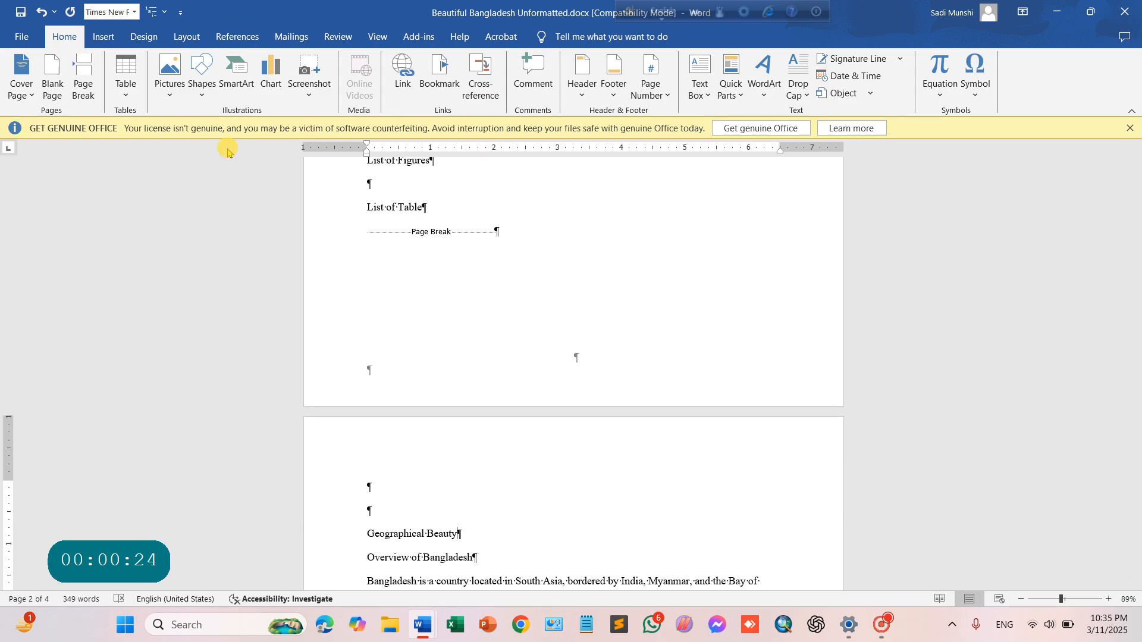
click(64, 36)
scroll(419, 262, up, 3)
scroll(475, 366, down, 5)
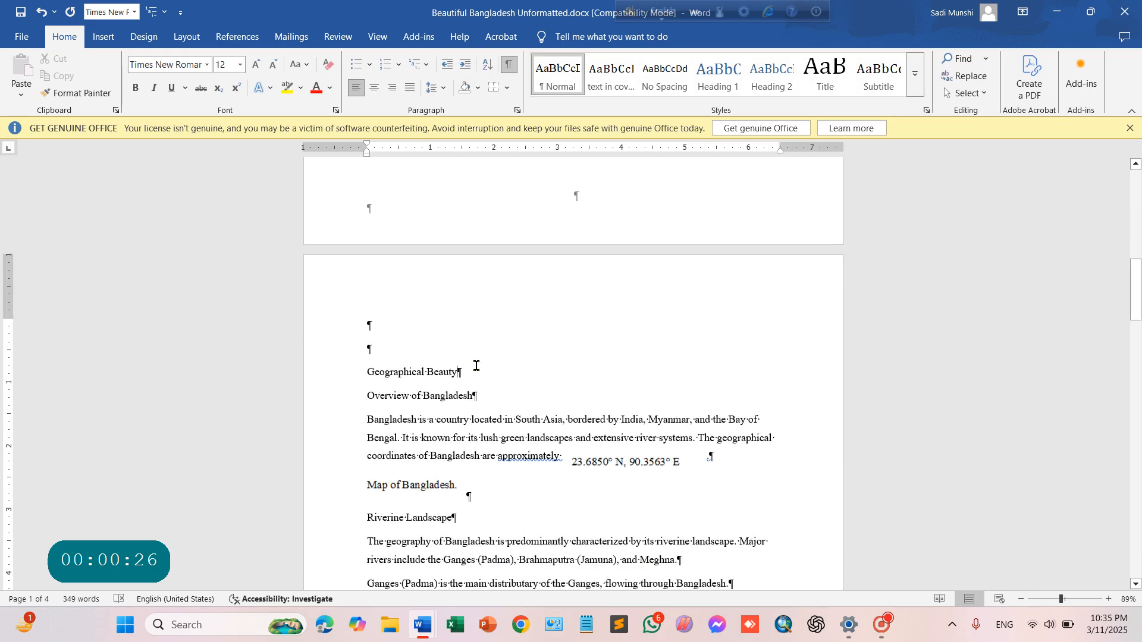
click(472, 370)
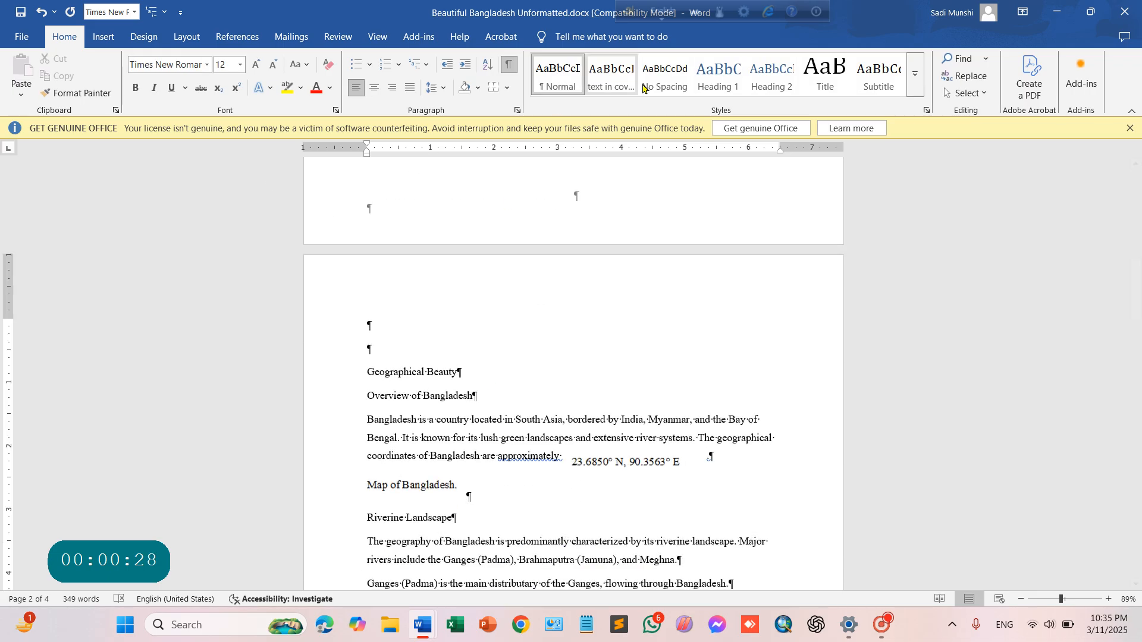
click(708, 86)
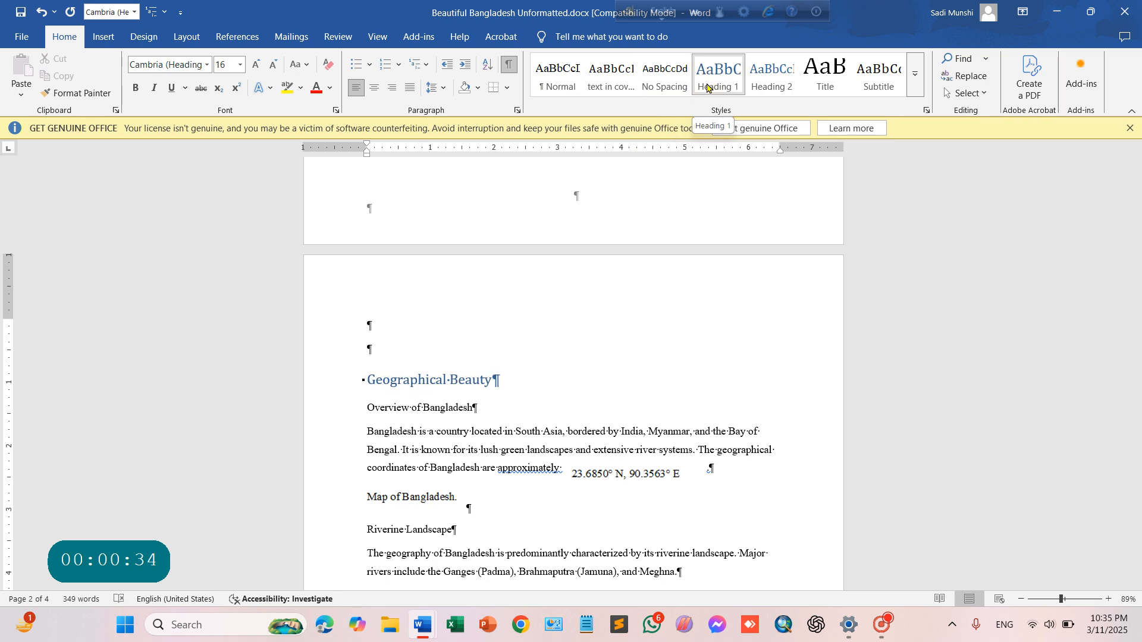
click(426, 65)
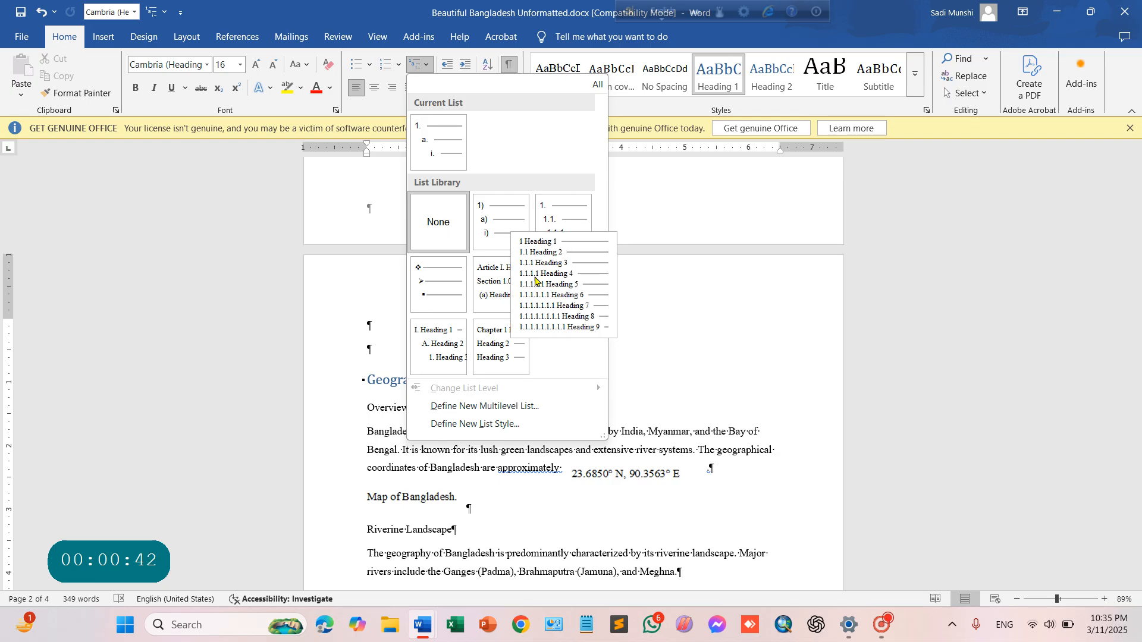
click(566, 296)
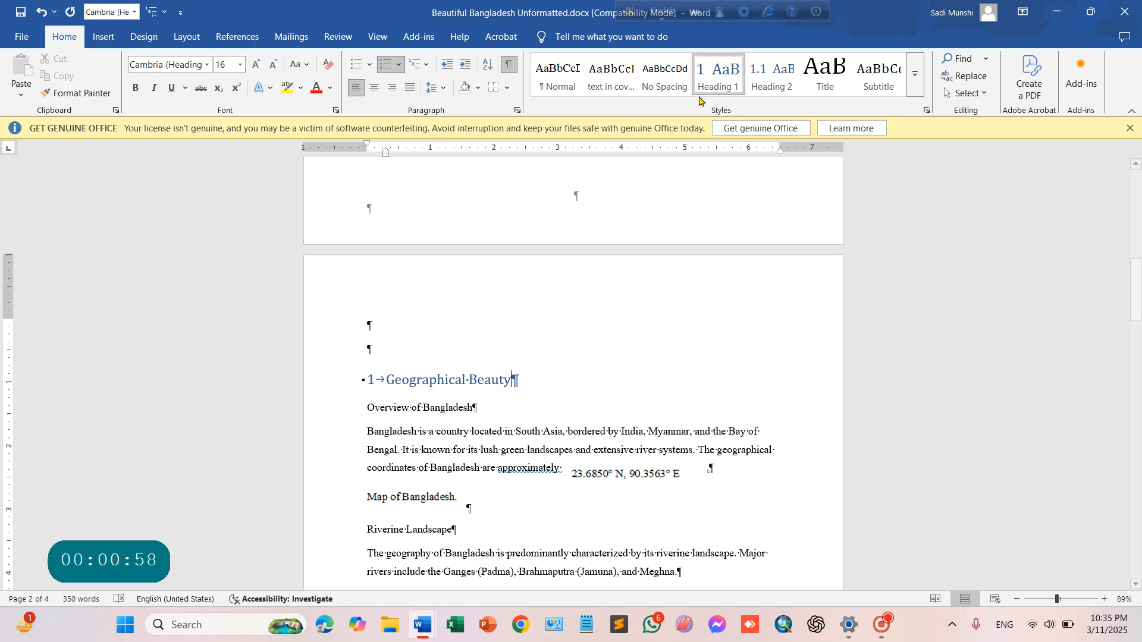
- Modify the Heading 1 style to bold Times New Roman, Automatic font colour and centred alignment
right_click(710, 77)
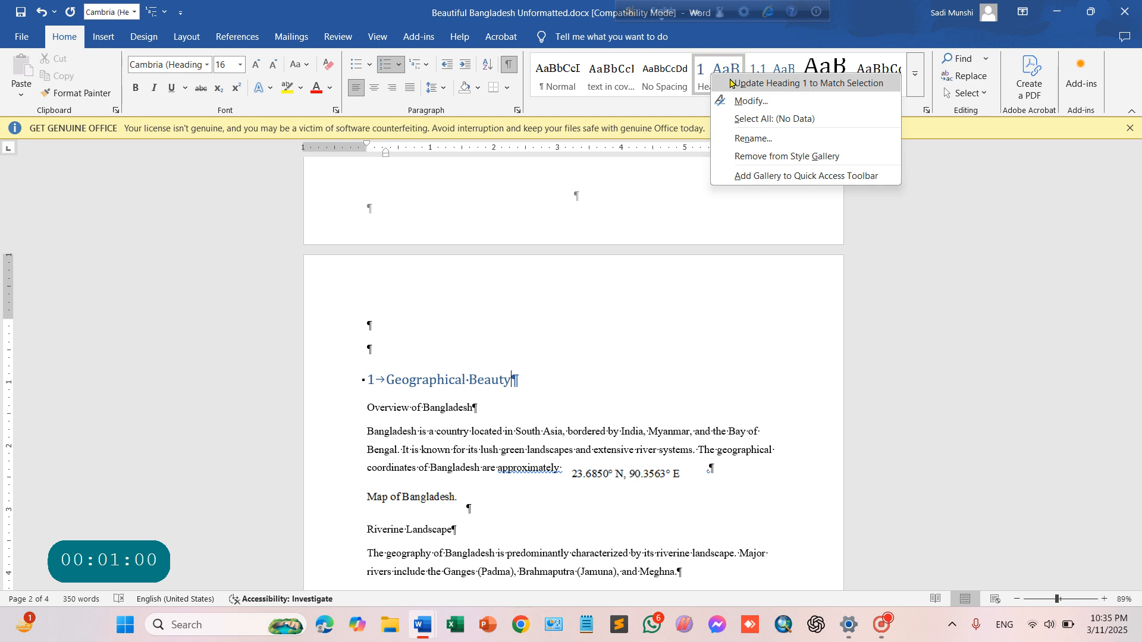
click(750, 103)
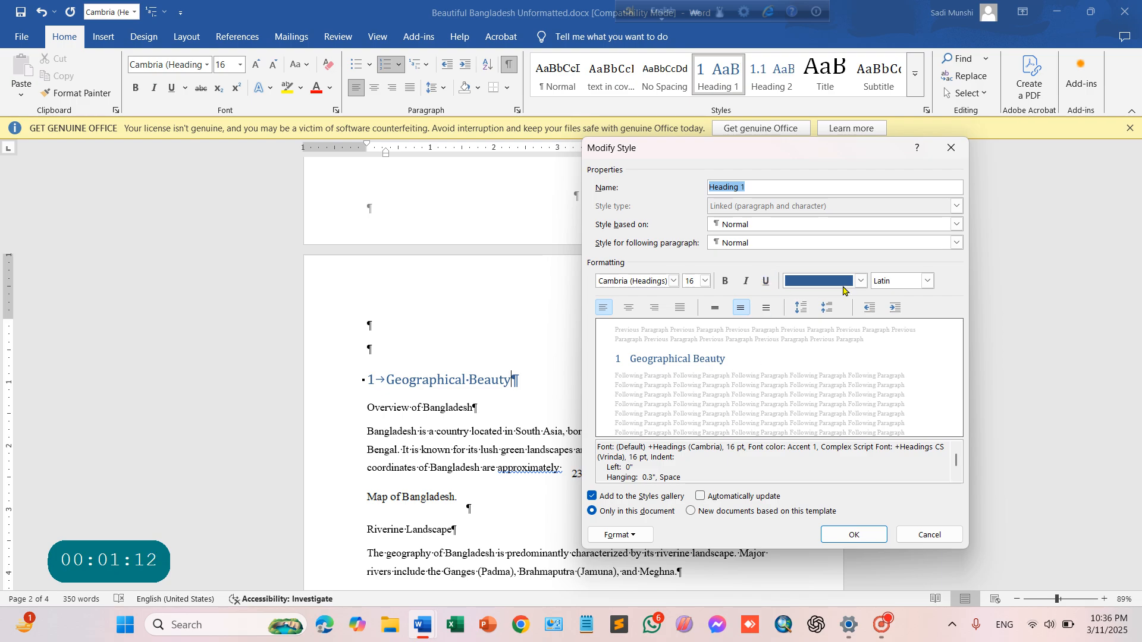
click(861, 281)
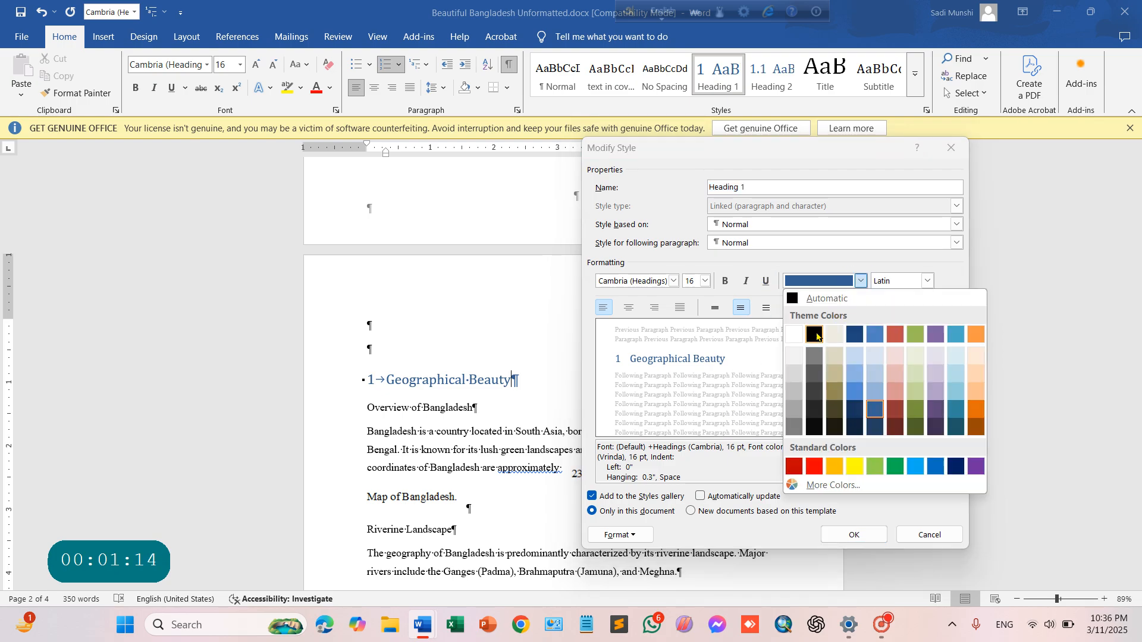
click(800, 299)
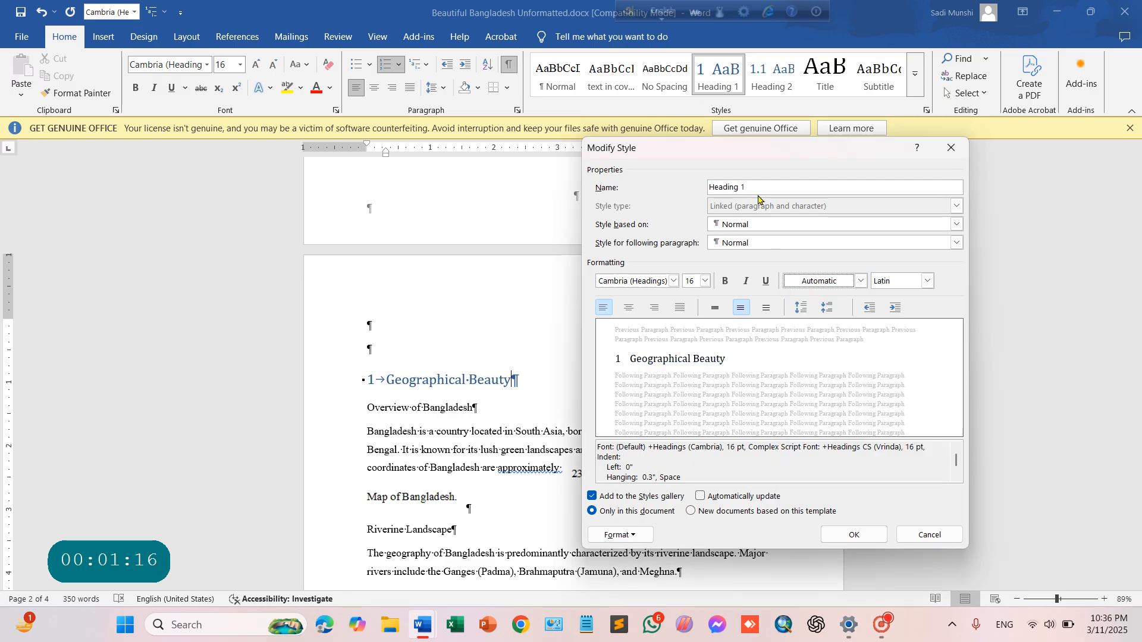
click(629, 308)
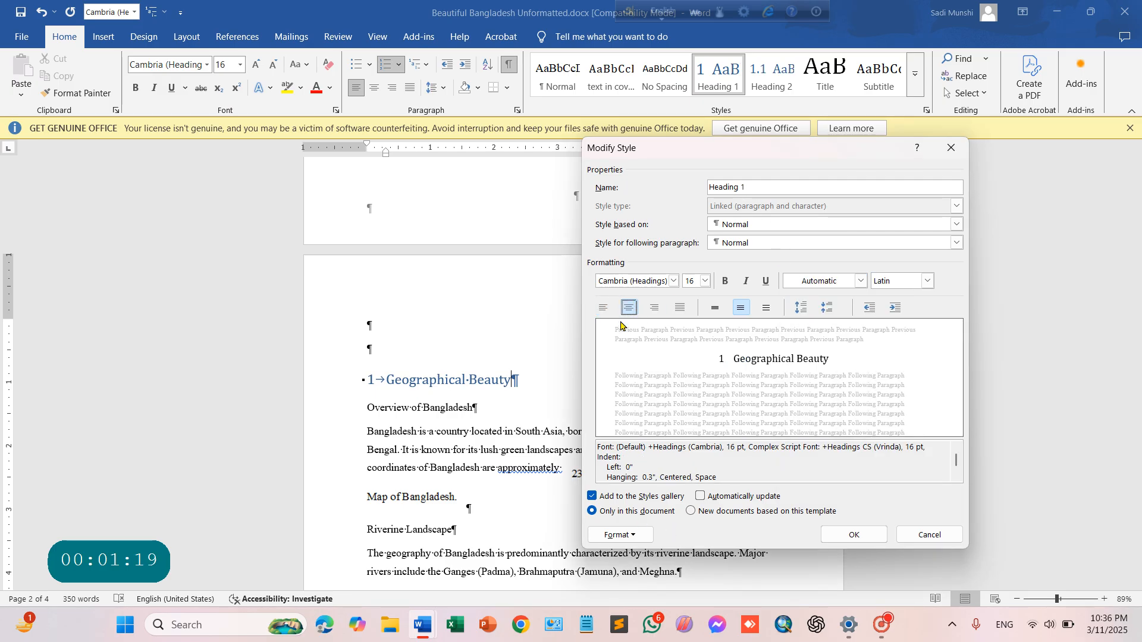
click(674, 282)
click(647, 366)
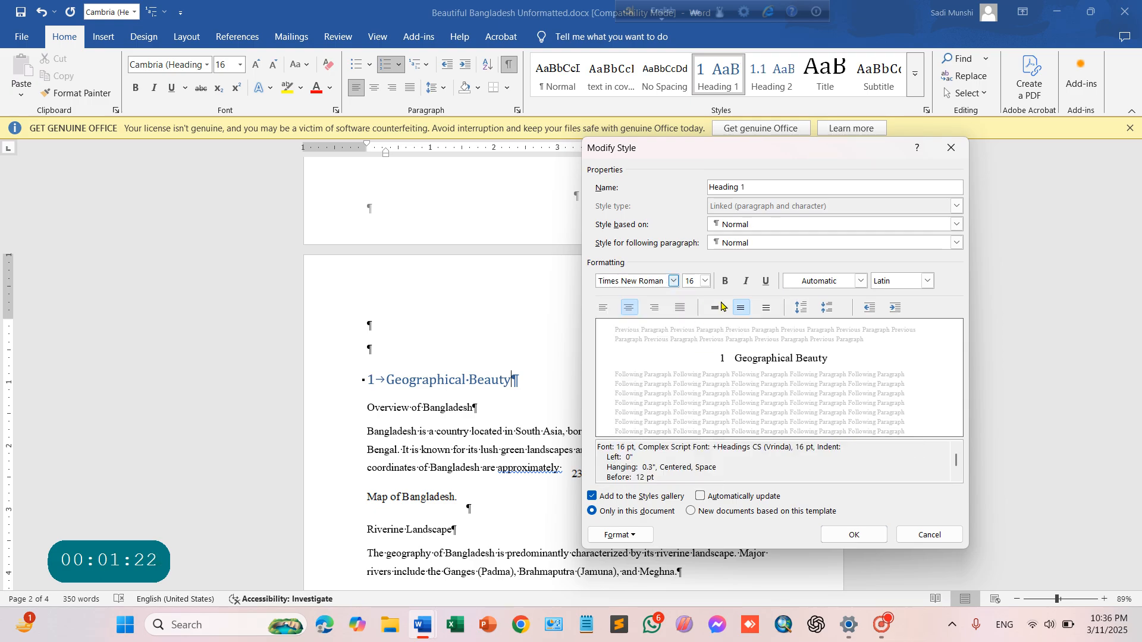
click(724, 281)
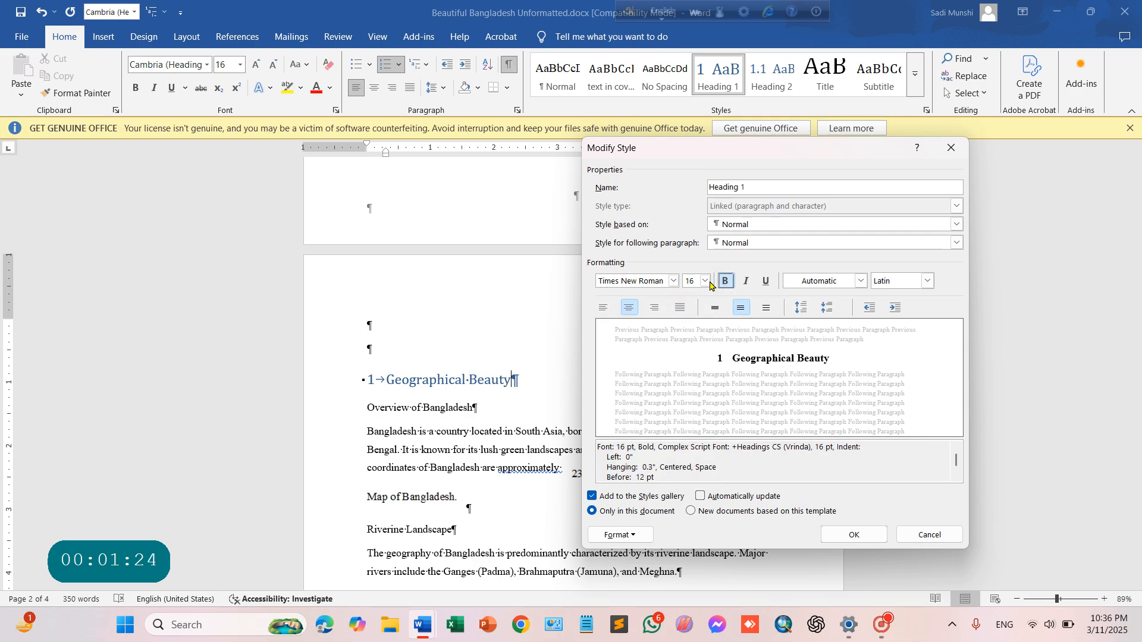
click(855, 535)
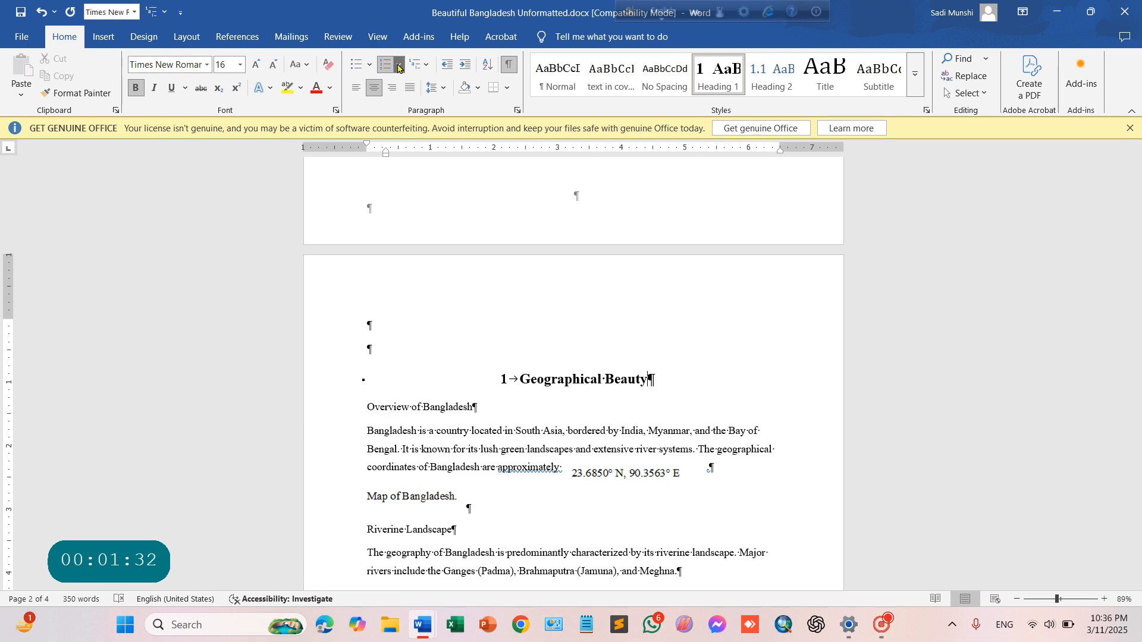
click(427, 68)
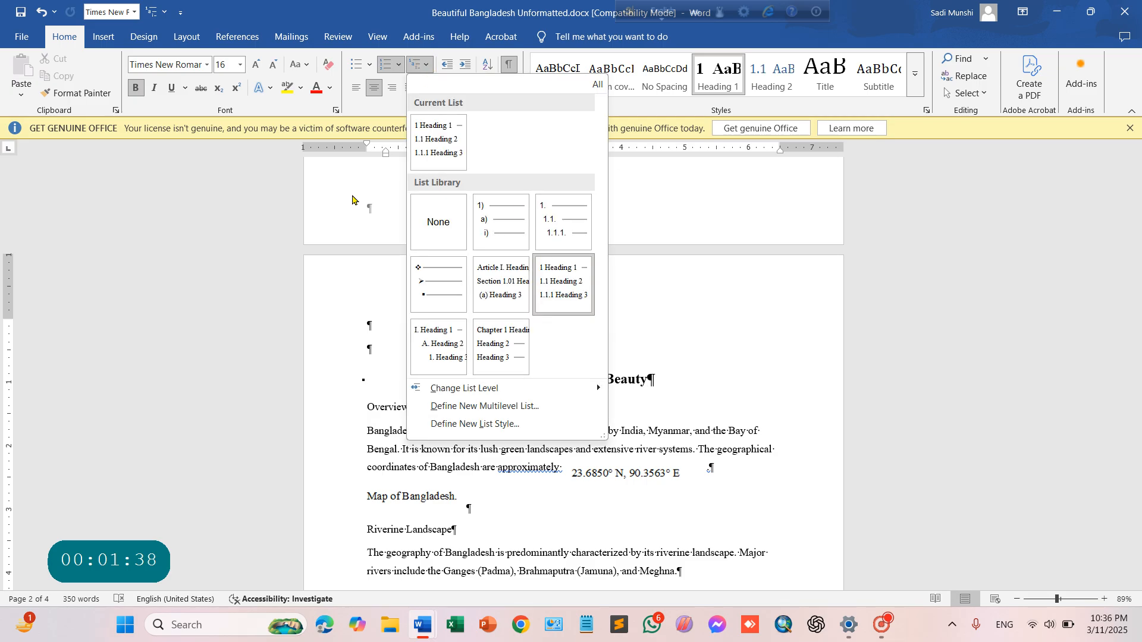
click(352, 201)
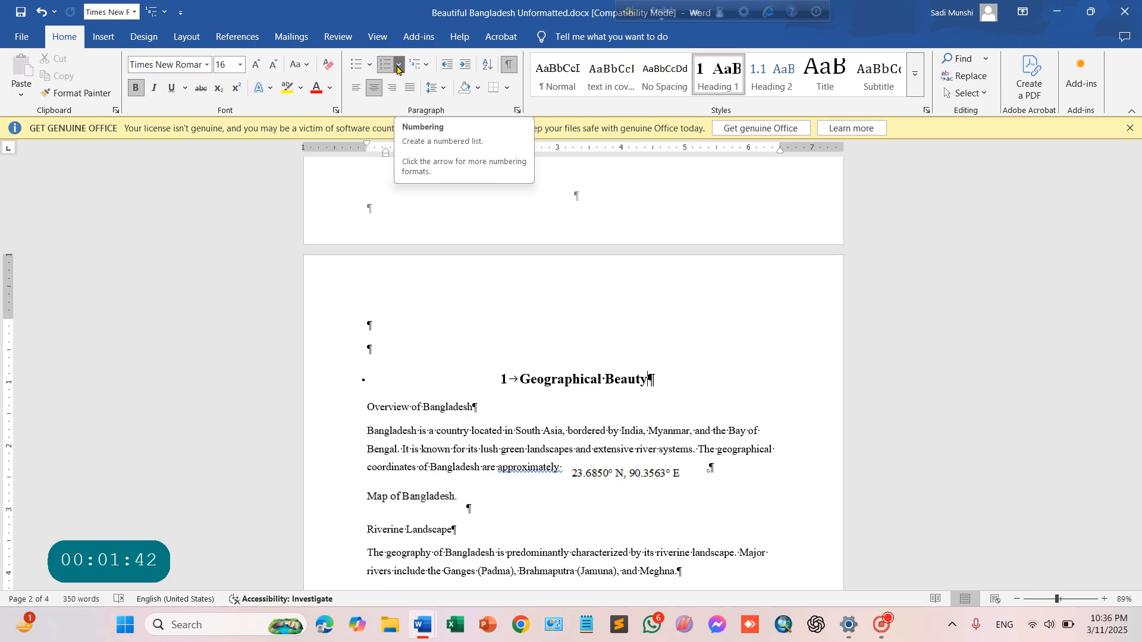
right_click(398, 70)
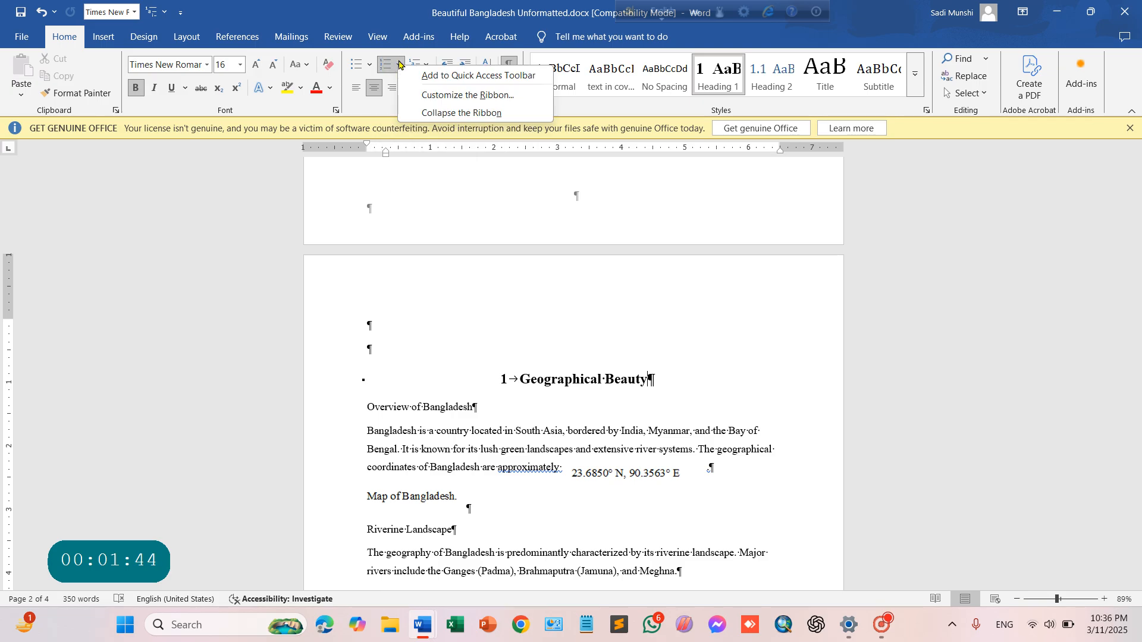
key(Escape)
key(ctrl+z)
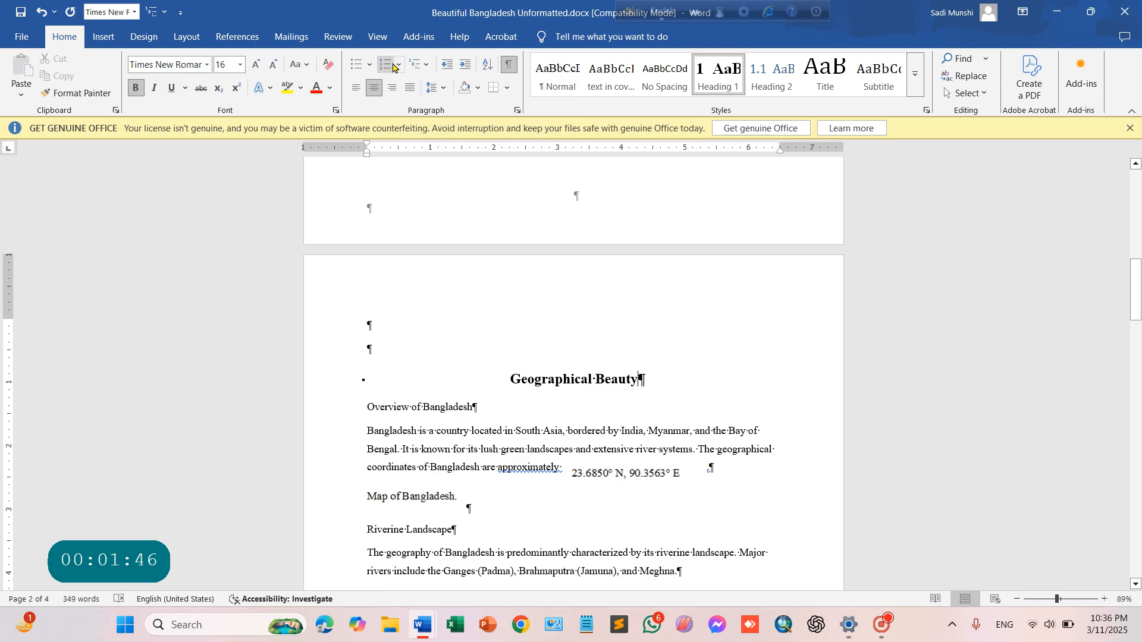
click(393, 66)
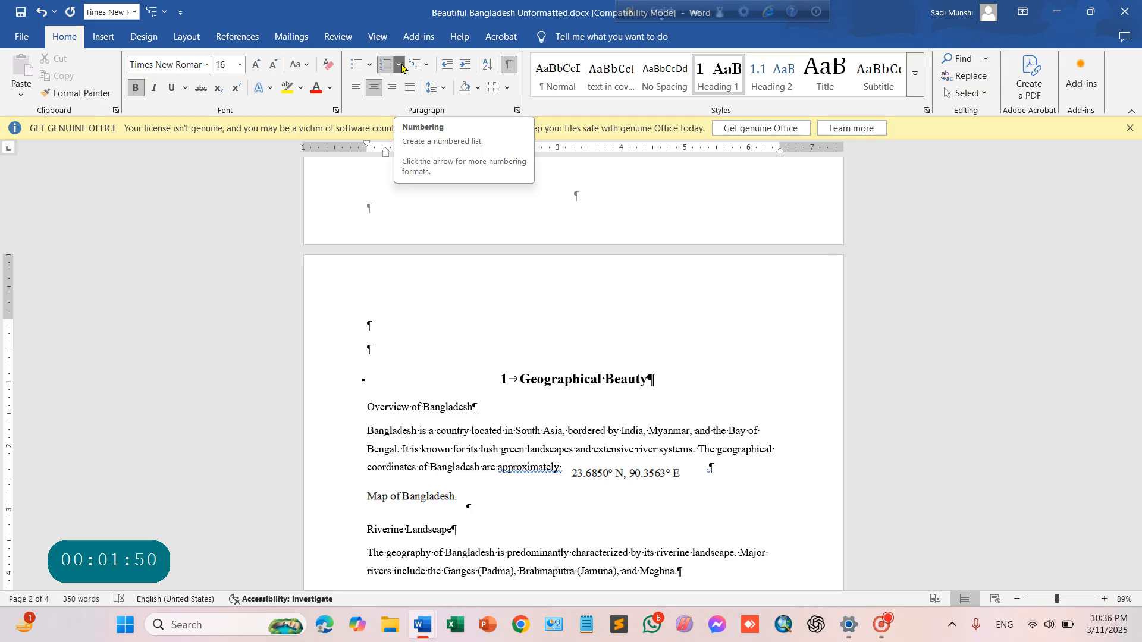
- Define a new number format "Chapter1." for the "Geographical Beauty" heading and let it update the Heading 1 style
click(399, 67)
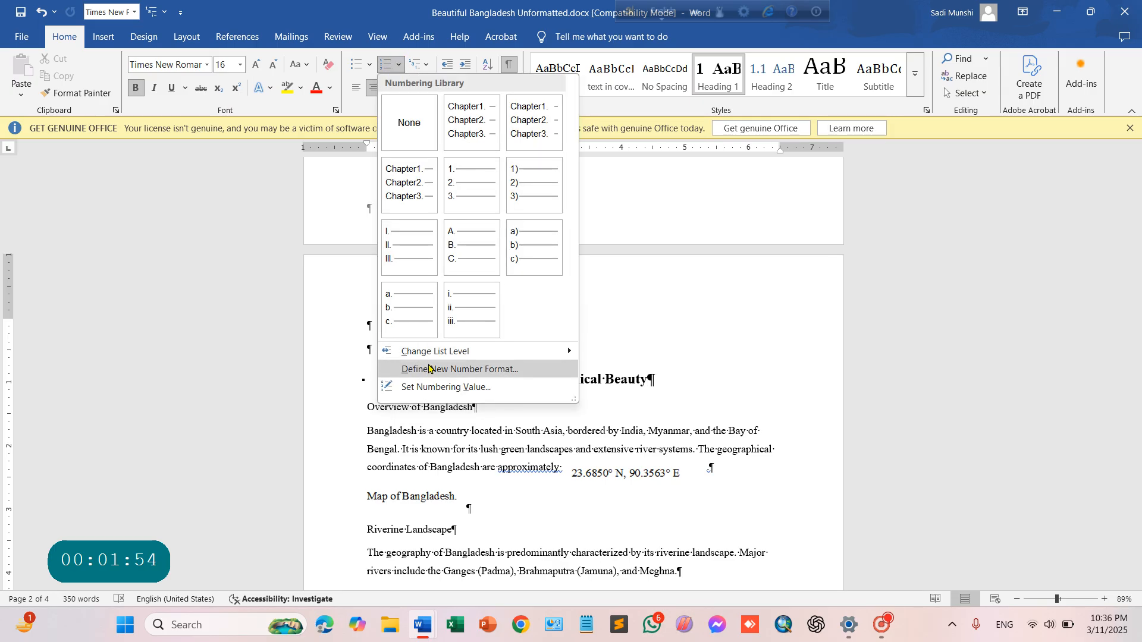
click(427, 371)
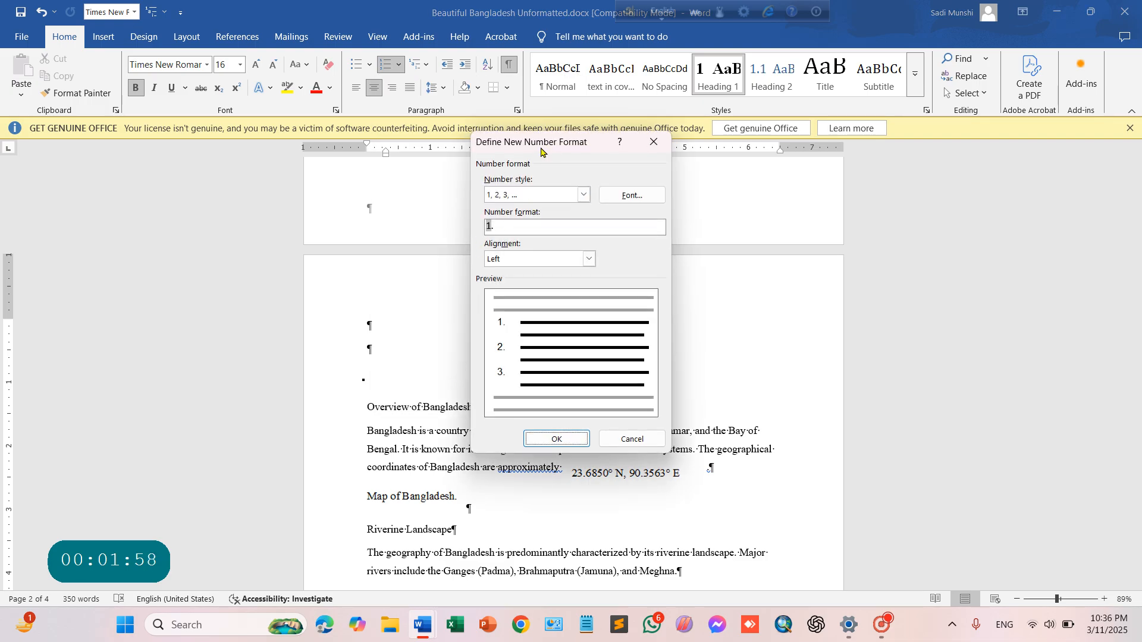
click(497, 227)
text(Ca)
key(BackSpace)
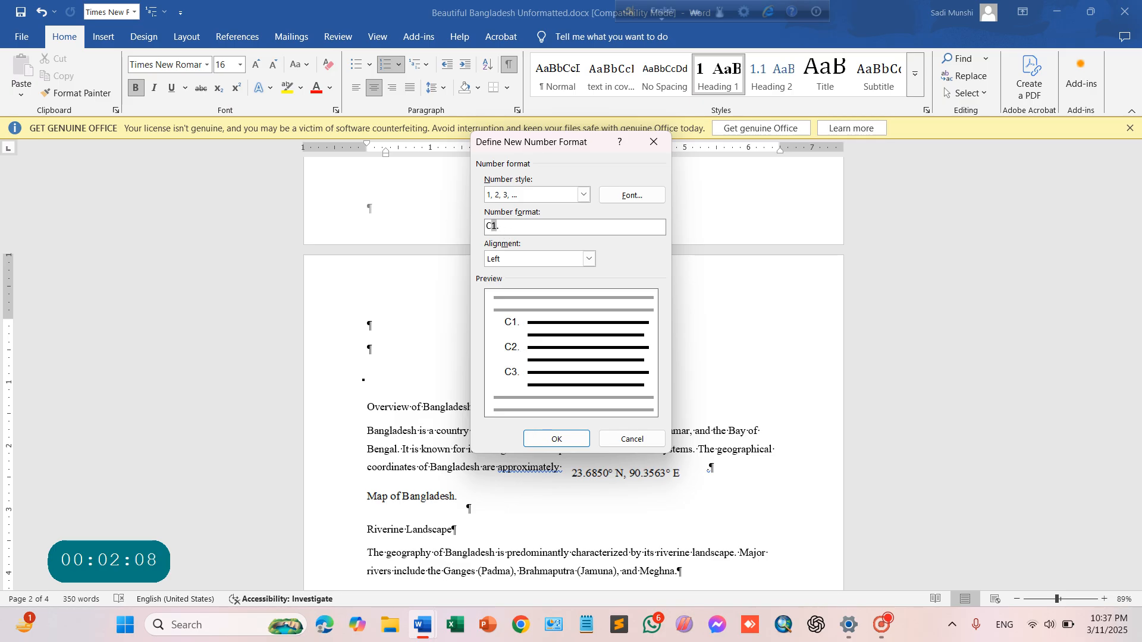
text(hapter)
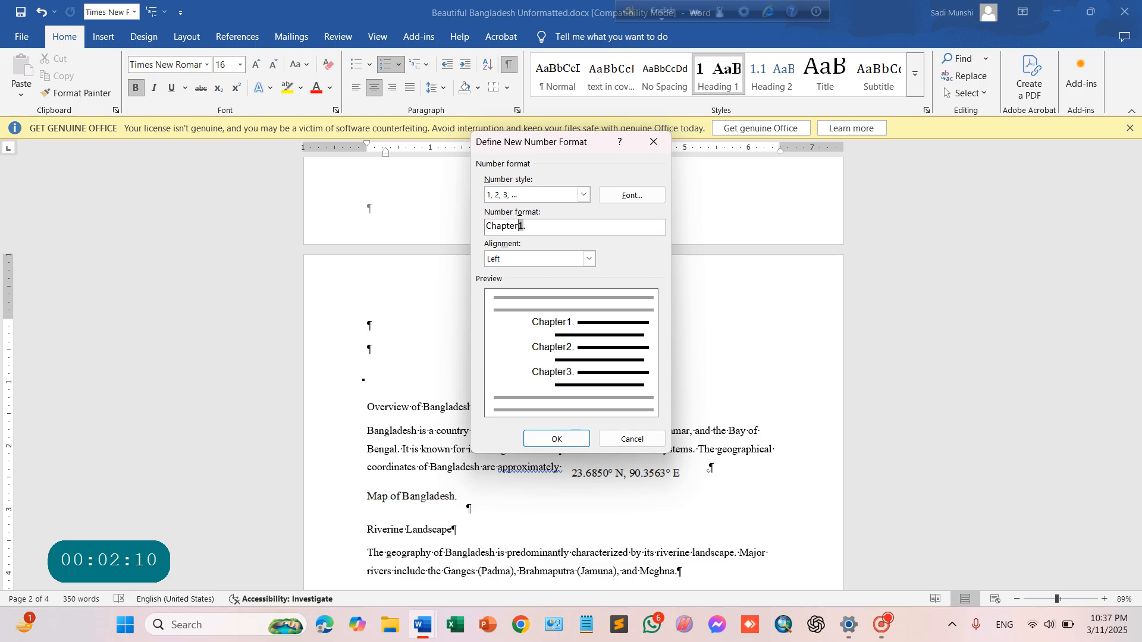
key(Return)
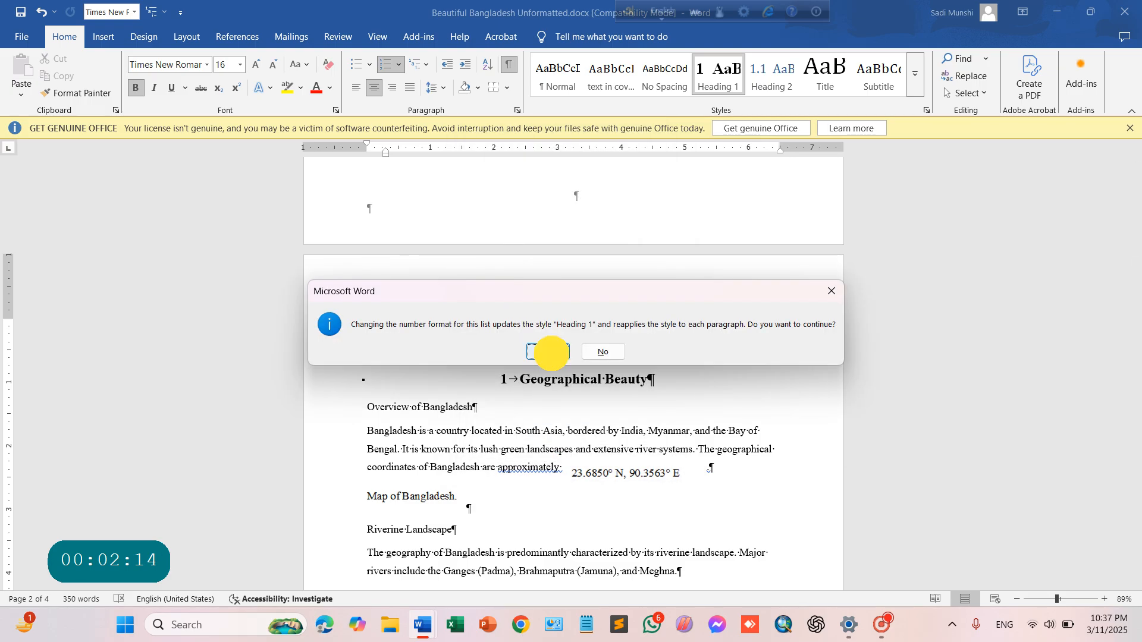
click(548, 352)
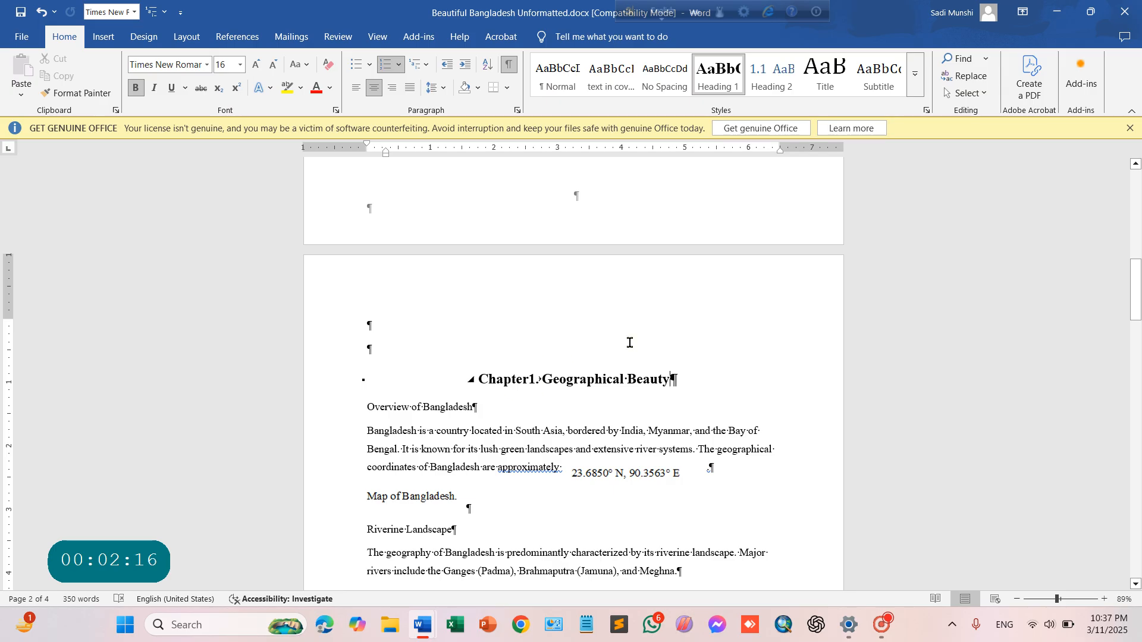
- Look through the rest of the unformatted document for its remaining chapter titles and section headings, with the formatted practice copy as reference
scroll(626, 380, down, 5)
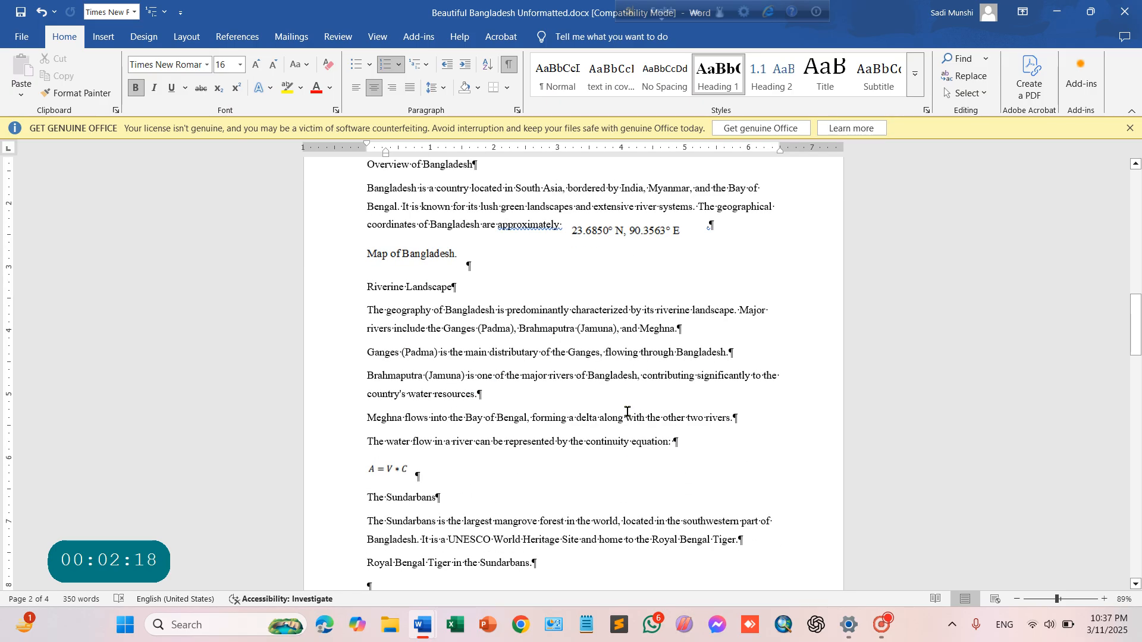
scroll(581, 426, down, 9)
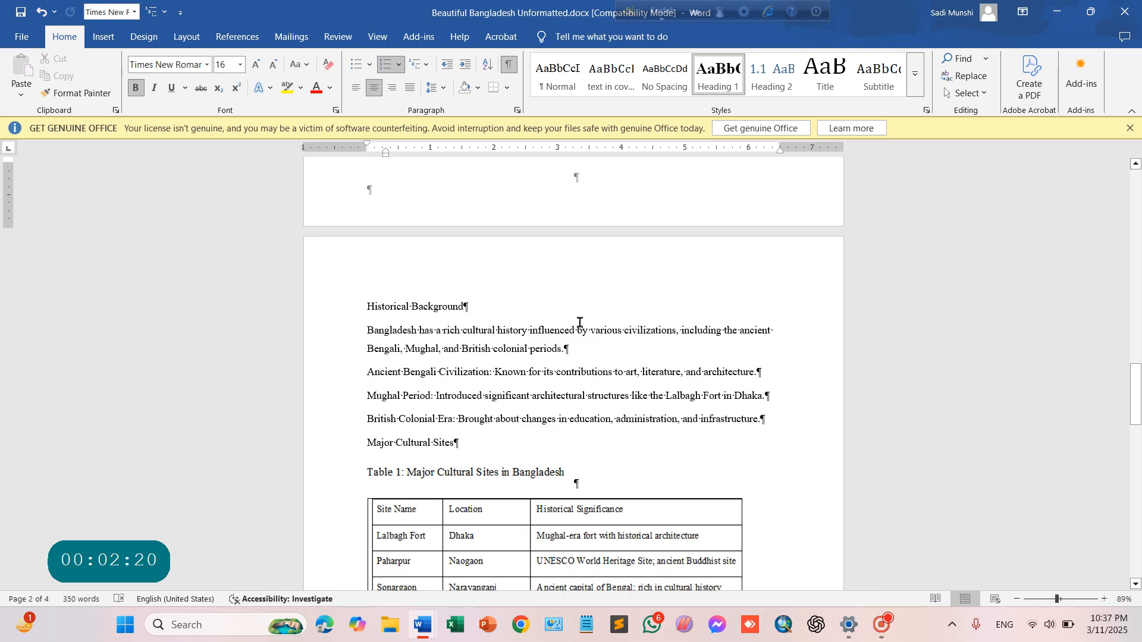
click(1096, 14)
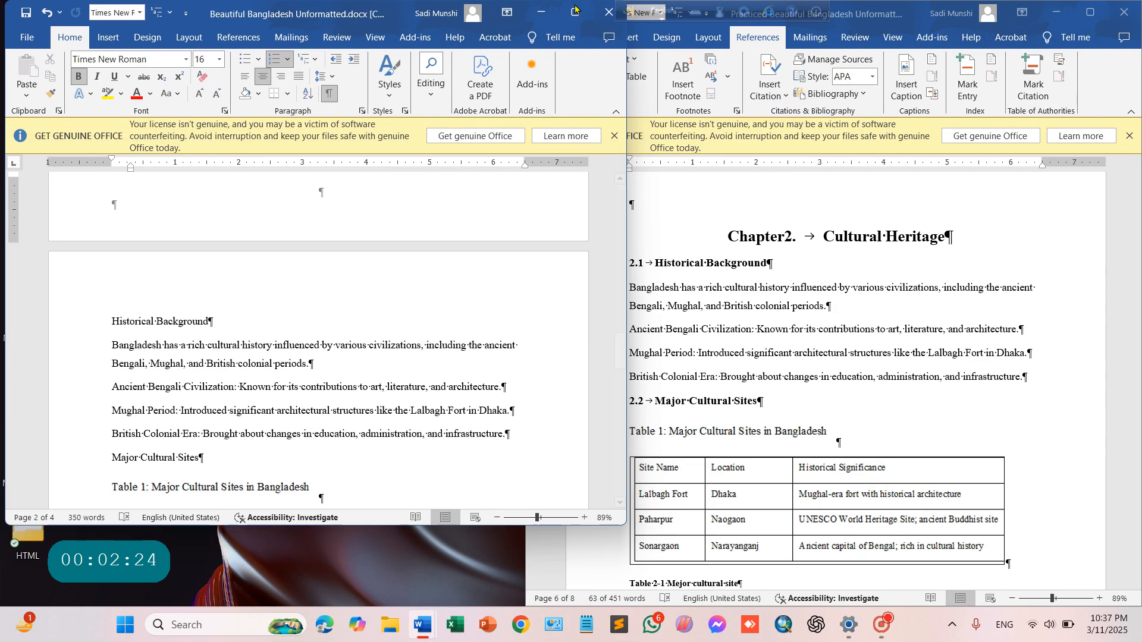
click(574, 8)
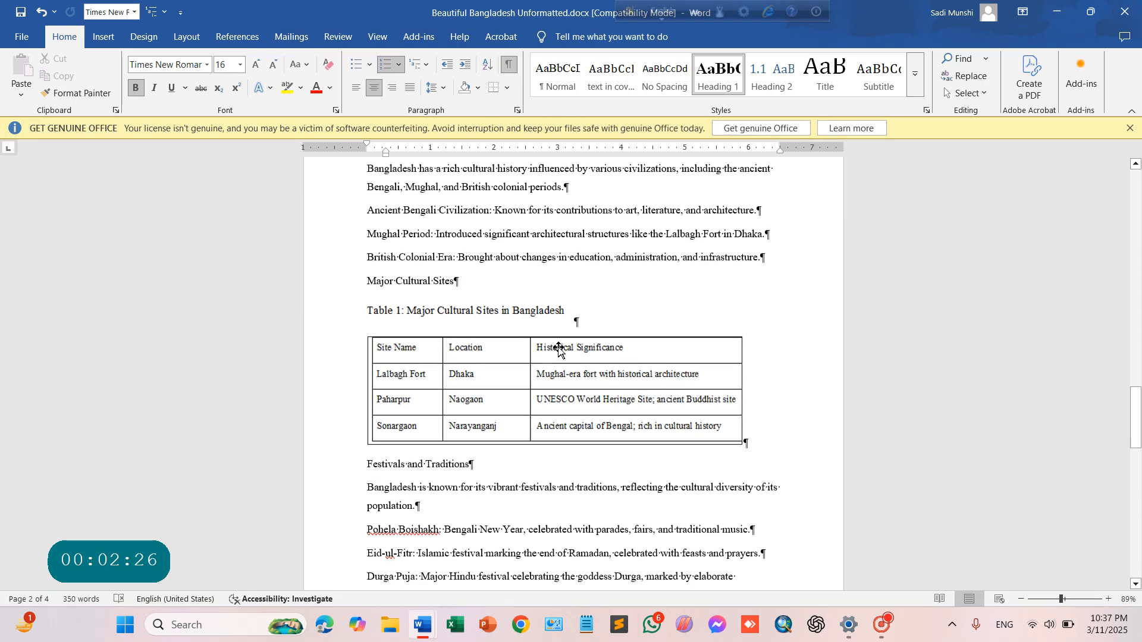
scroll(559, 349, down, 15)
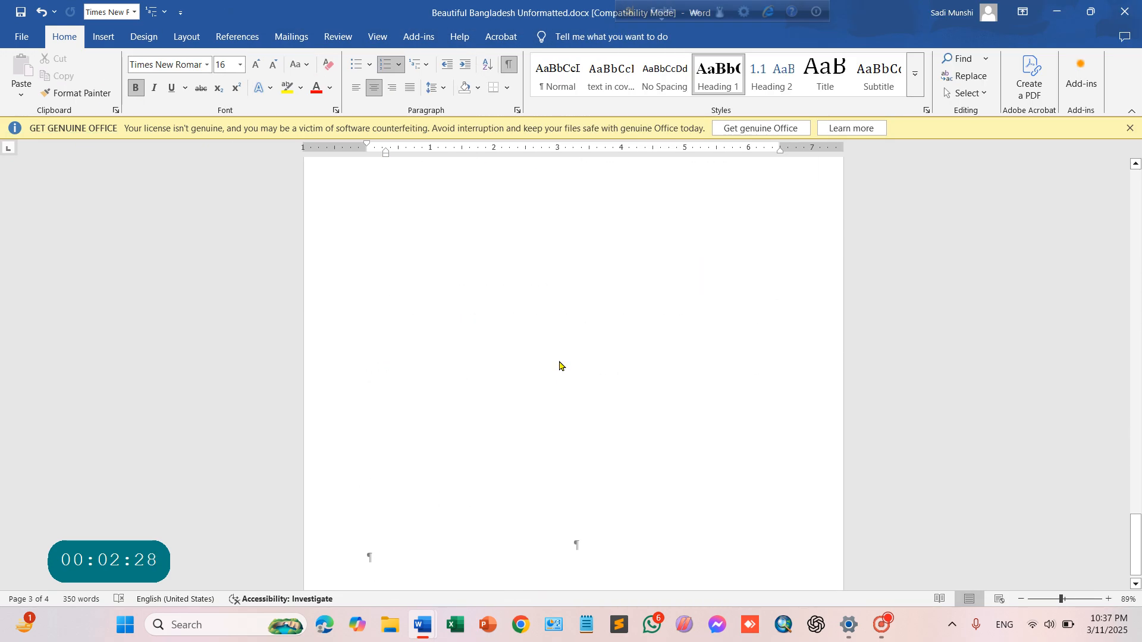
scroll(559, 366, up, 15)
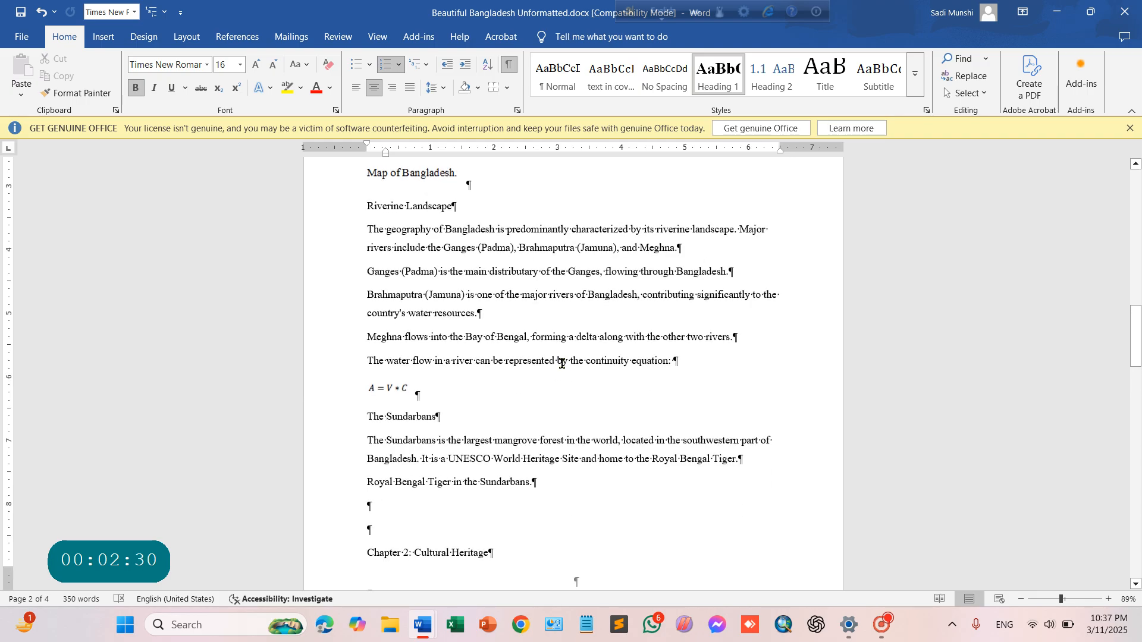
scroll(561, 363, up, 3)
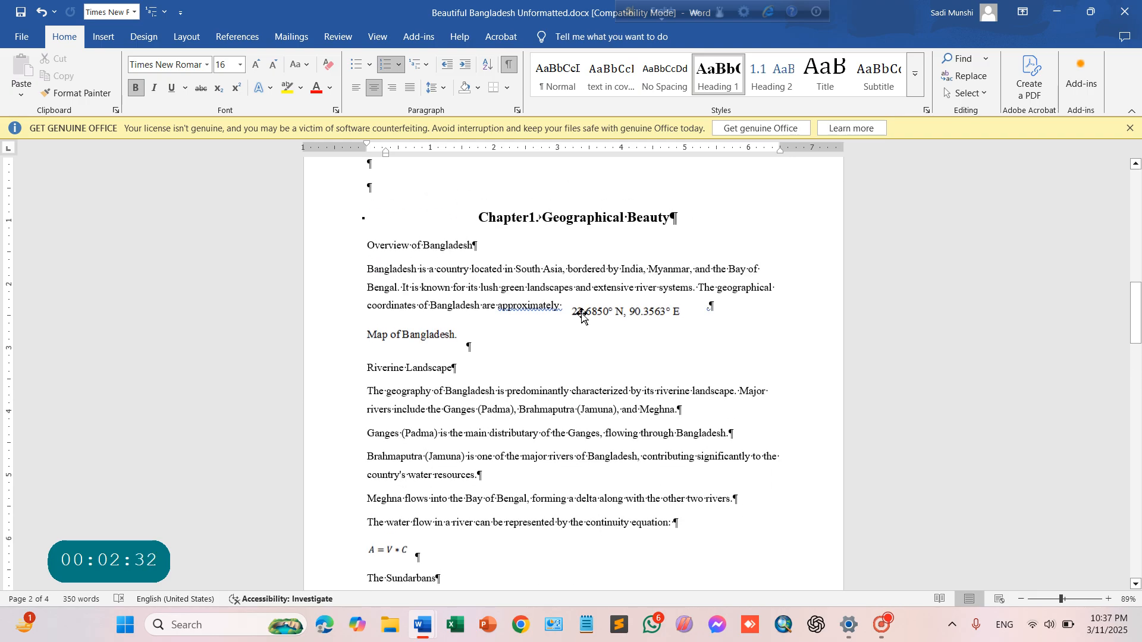
scroll(581, 315, up, 12)
scroll(566, 351, down, 12)
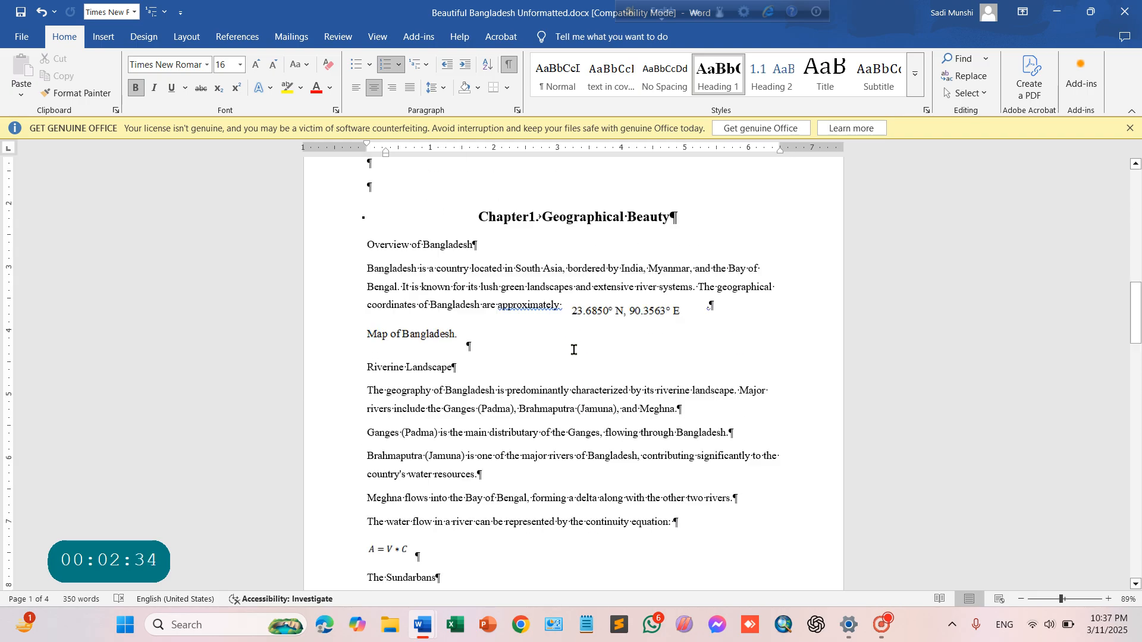
- Apply the Heading 1 style to the "Chapter 2: Cultural Heritage" line
scroll(574, 349, down, 2)
scroll(574, 349, down, 8)
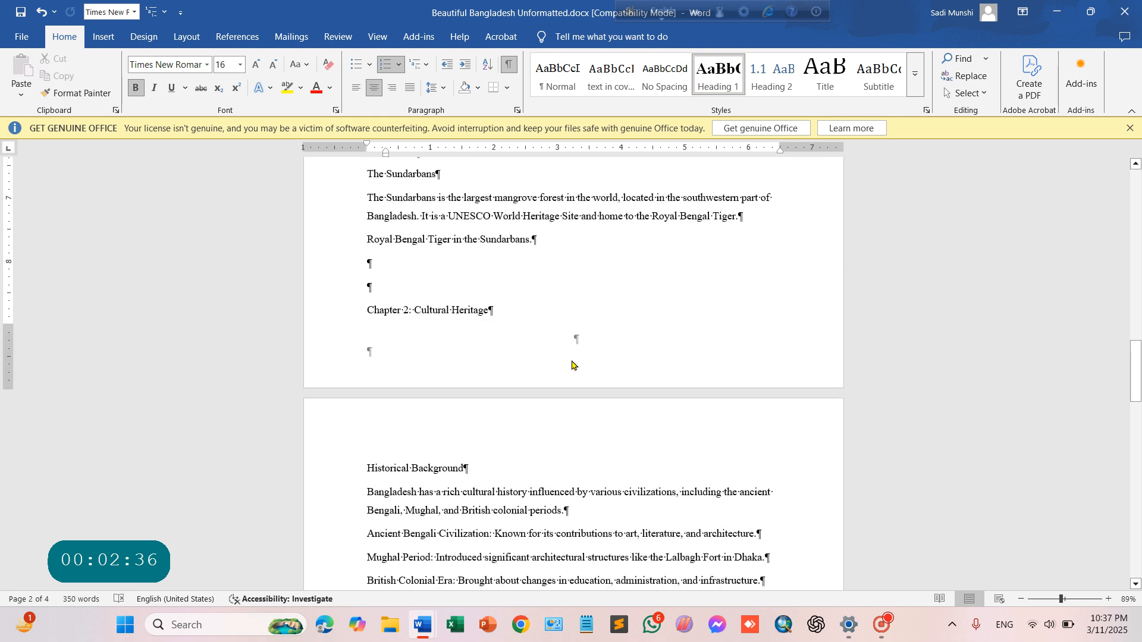
click(430, 307)
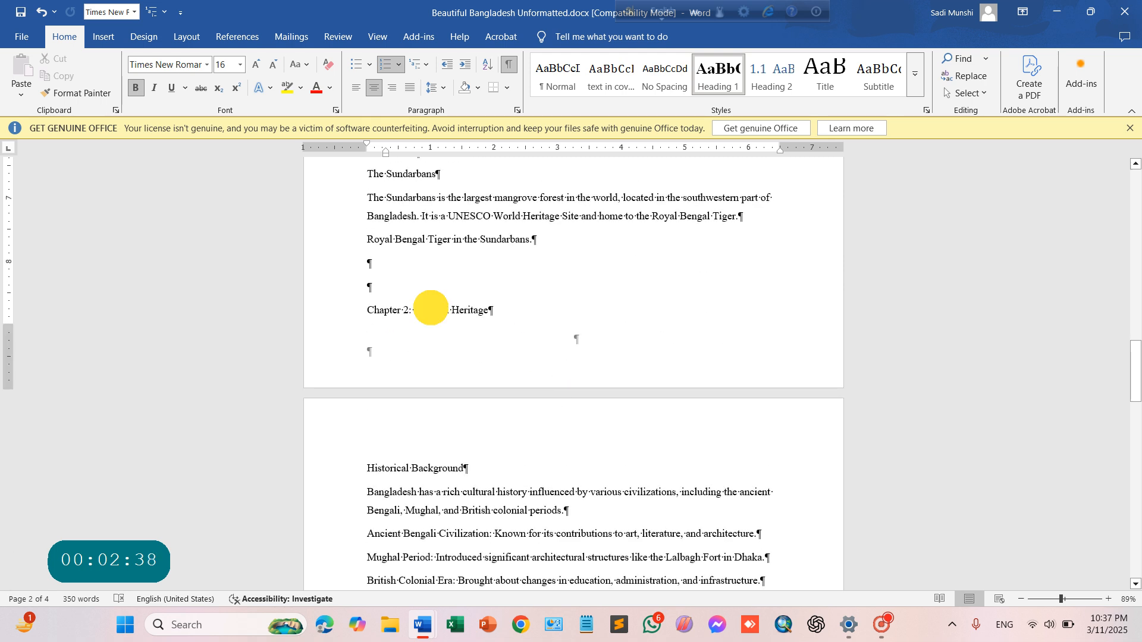
click(501, 313)
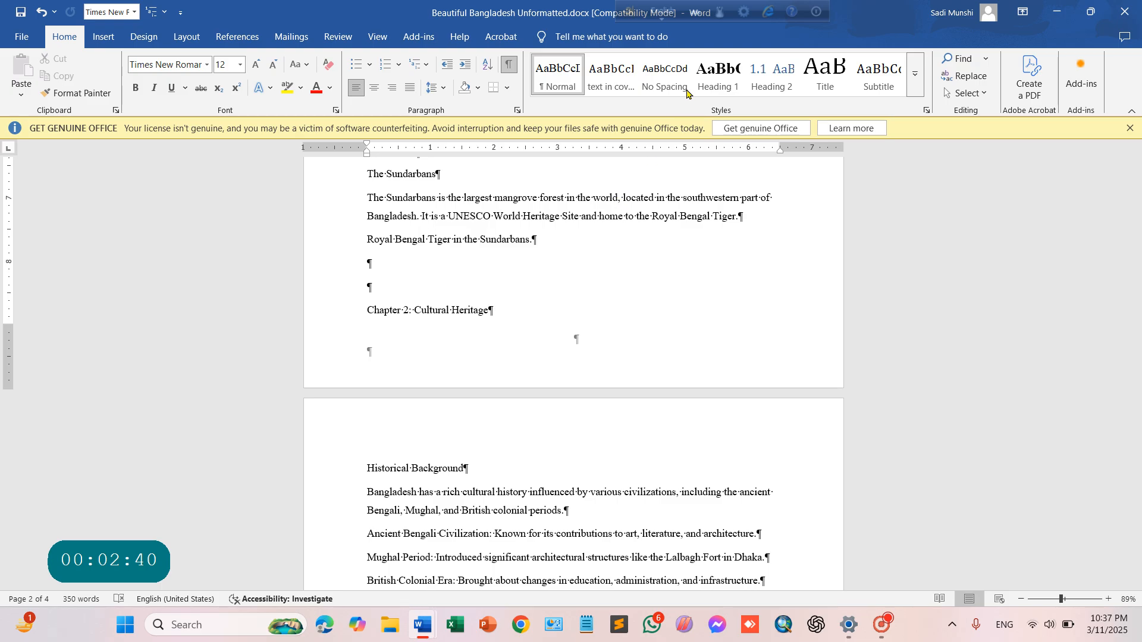
click(717, 74)
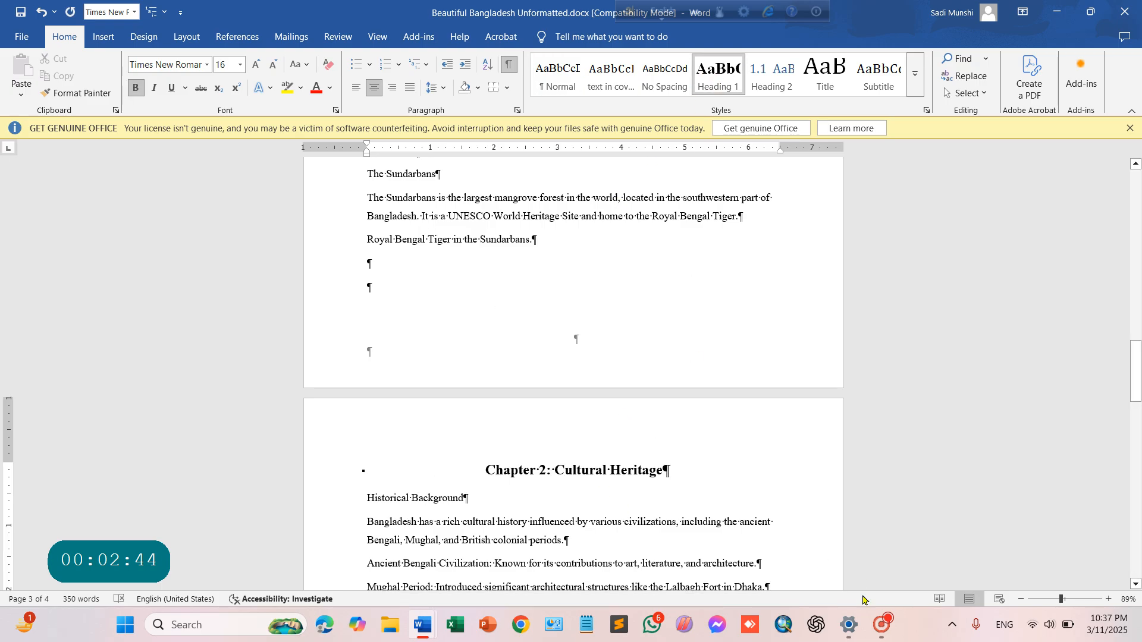
- Apply the Heading 2 style to the "Overview of Bangladesh" line under the Geographical Beauty chapter heading
scroll(487, 340, up, 15)
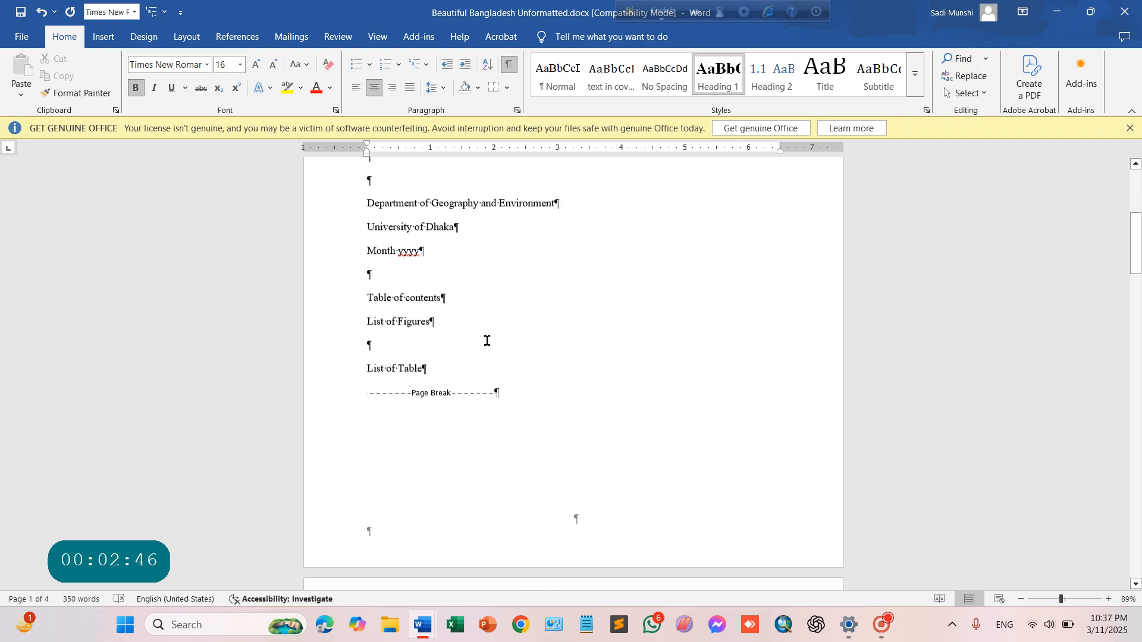
scroll(494, 351, up, 1)
scroll(505, 354, down, 6)
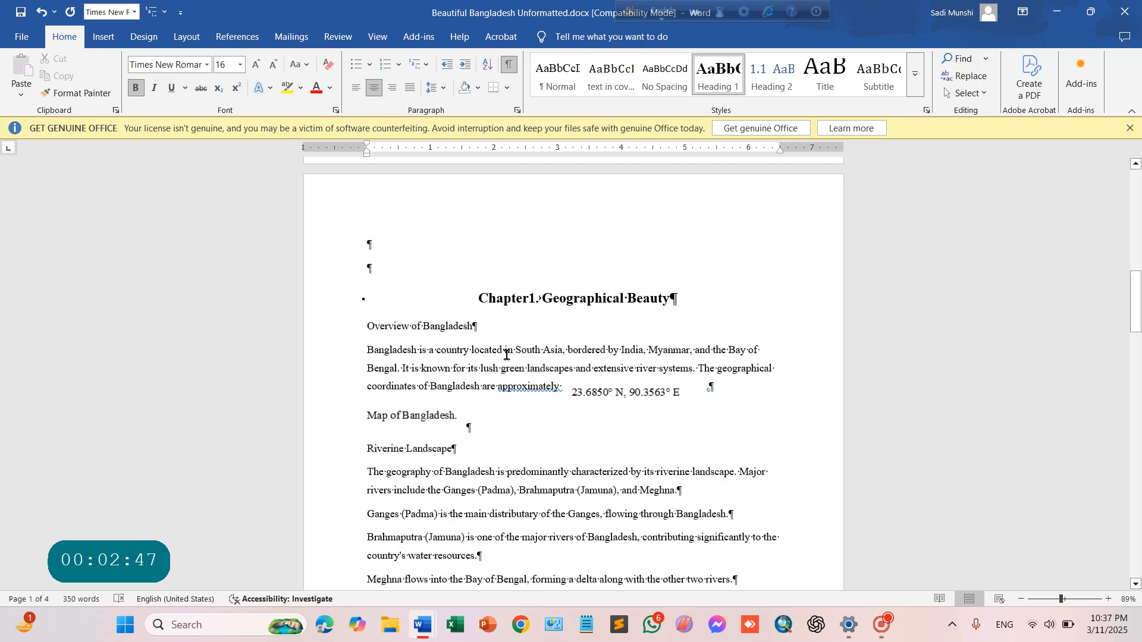
click(479, 326)
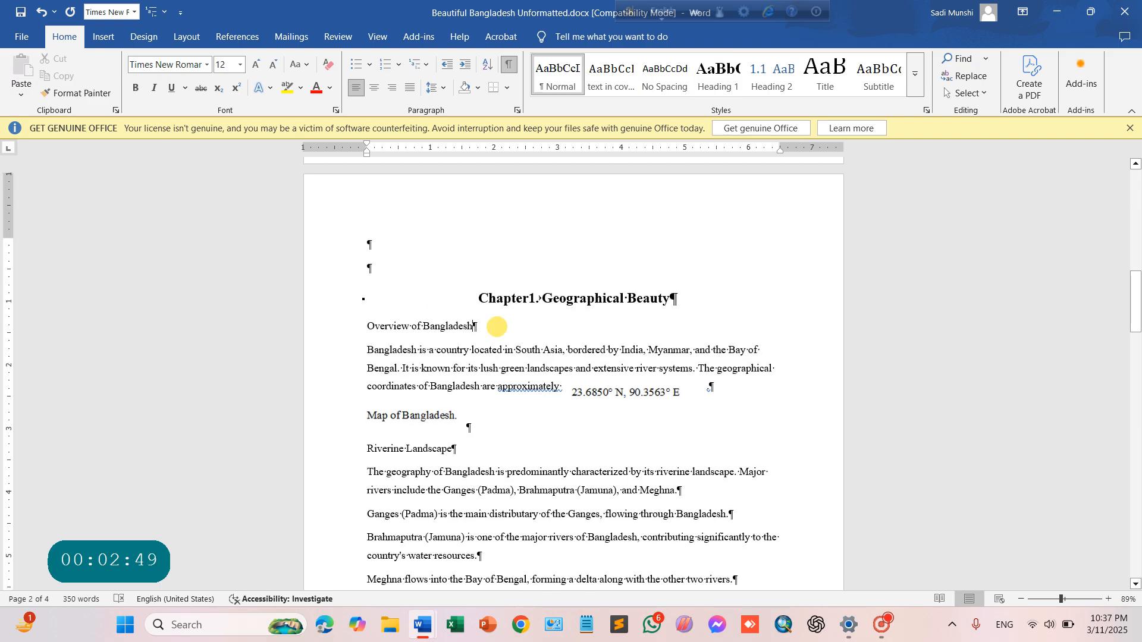
click(767, 74)
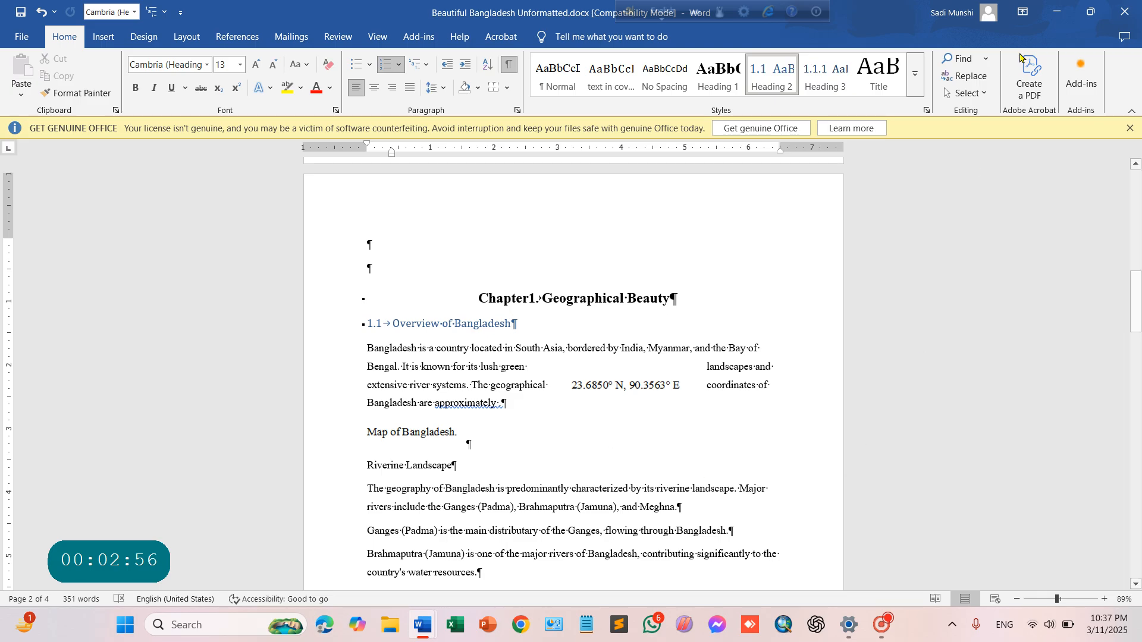
- Check the Chapter 1 section headings in the formatted practice copy and apply the Heading 2 style to the "Riverine Landscape" line
click(1089, 16)
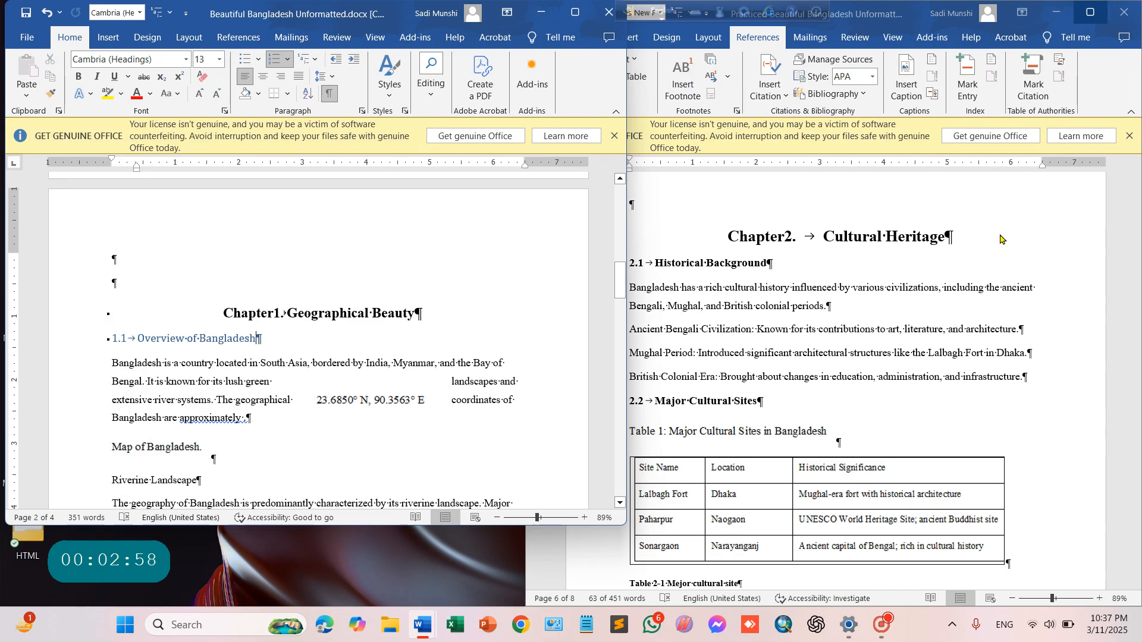
scroll(868, 265, up, 15)
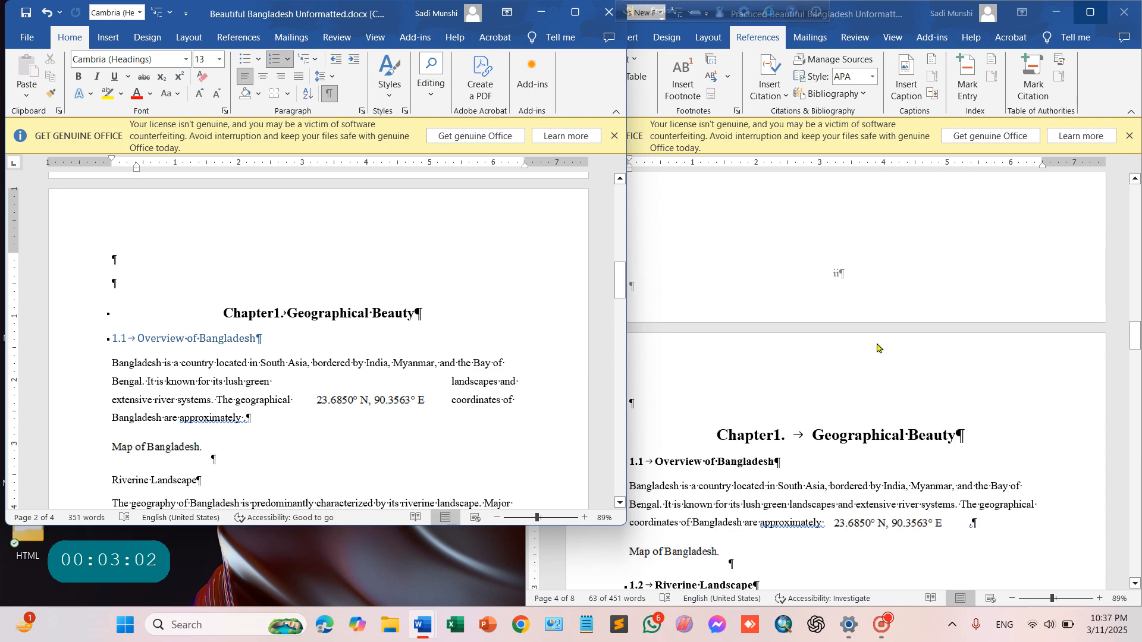
scroll(769, 501, down, 3)
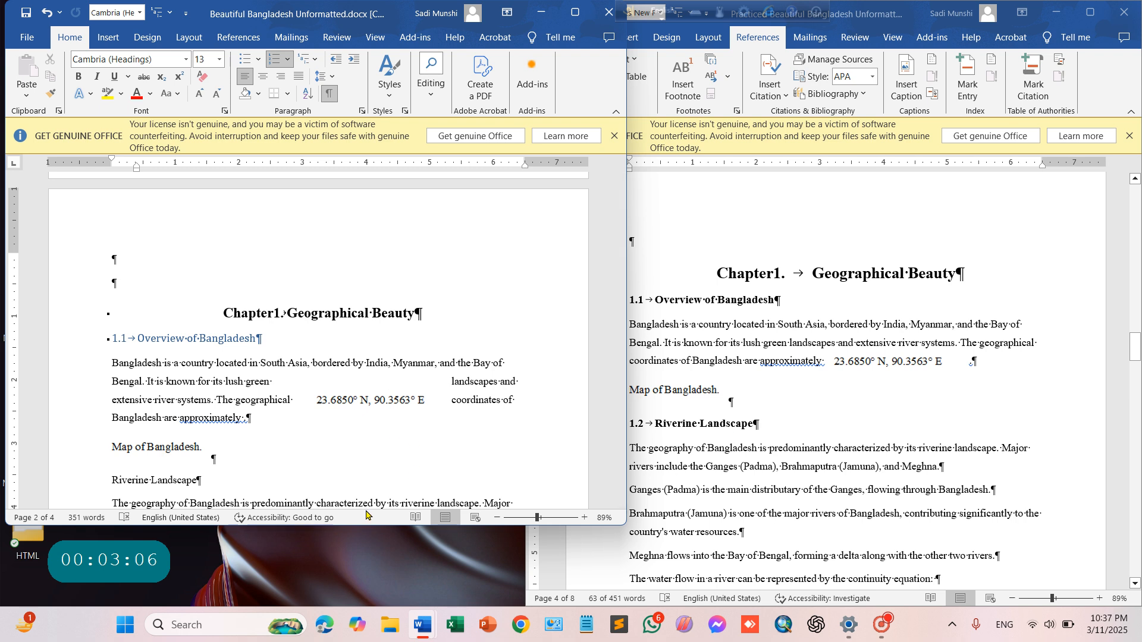
drag(365, 525, 331, 608)
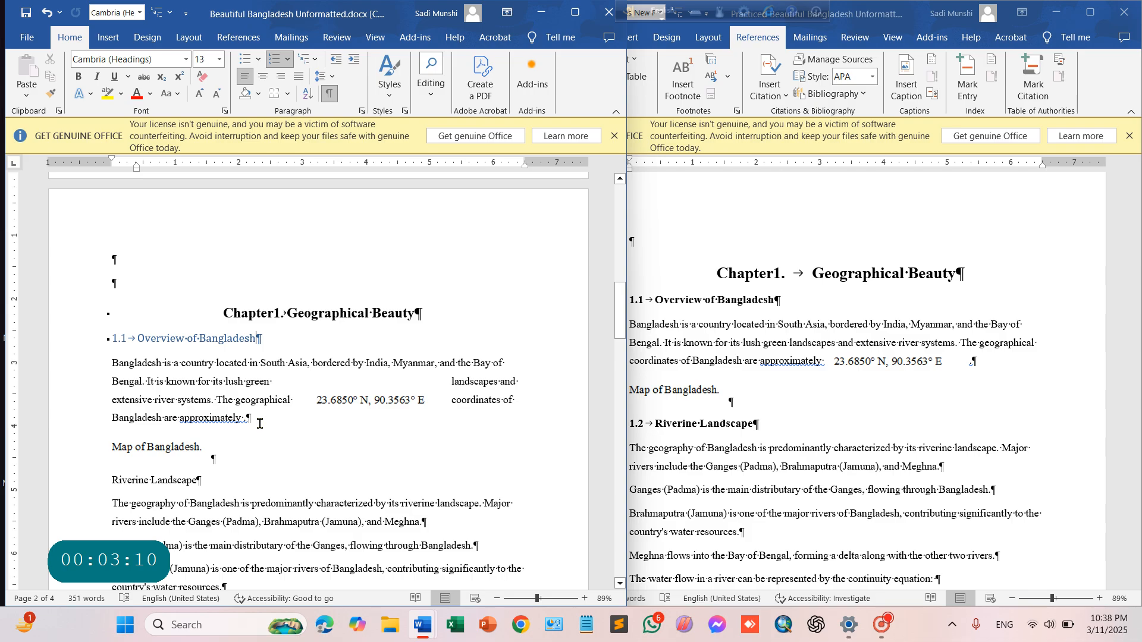
scroll(260, 422, down, 3)
click(209, 324)
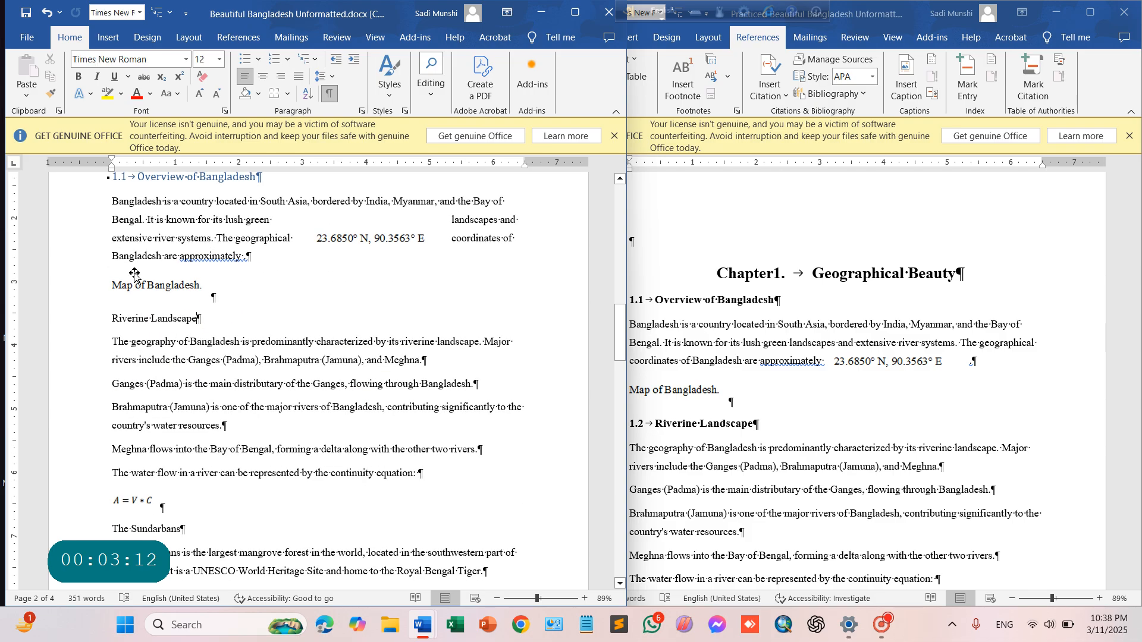
click(576, 11)
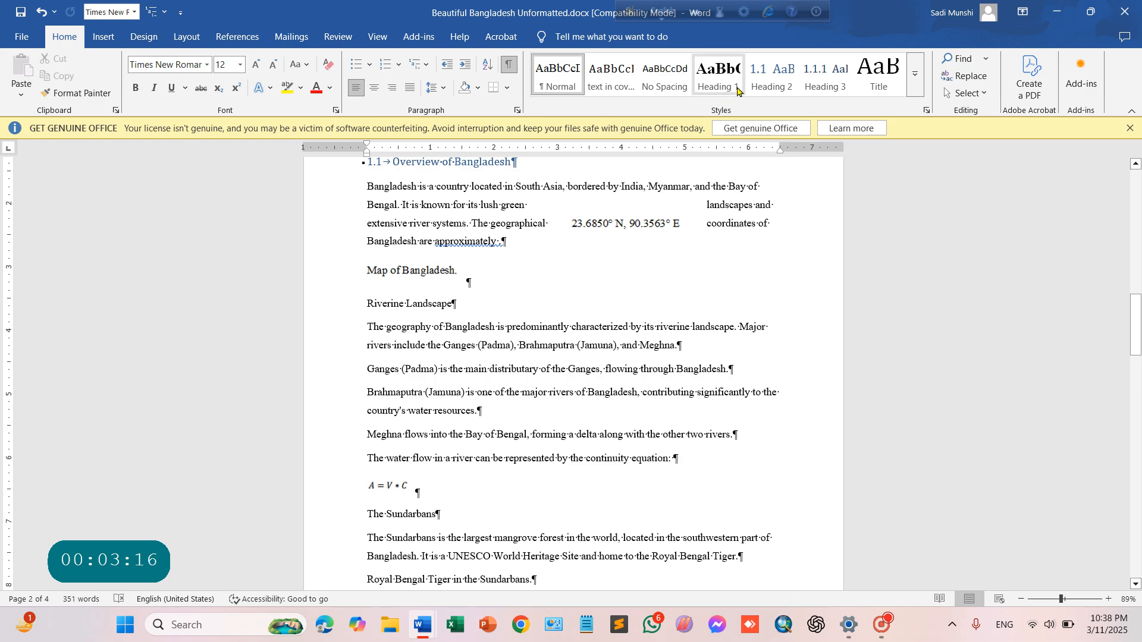
click(761, 76)
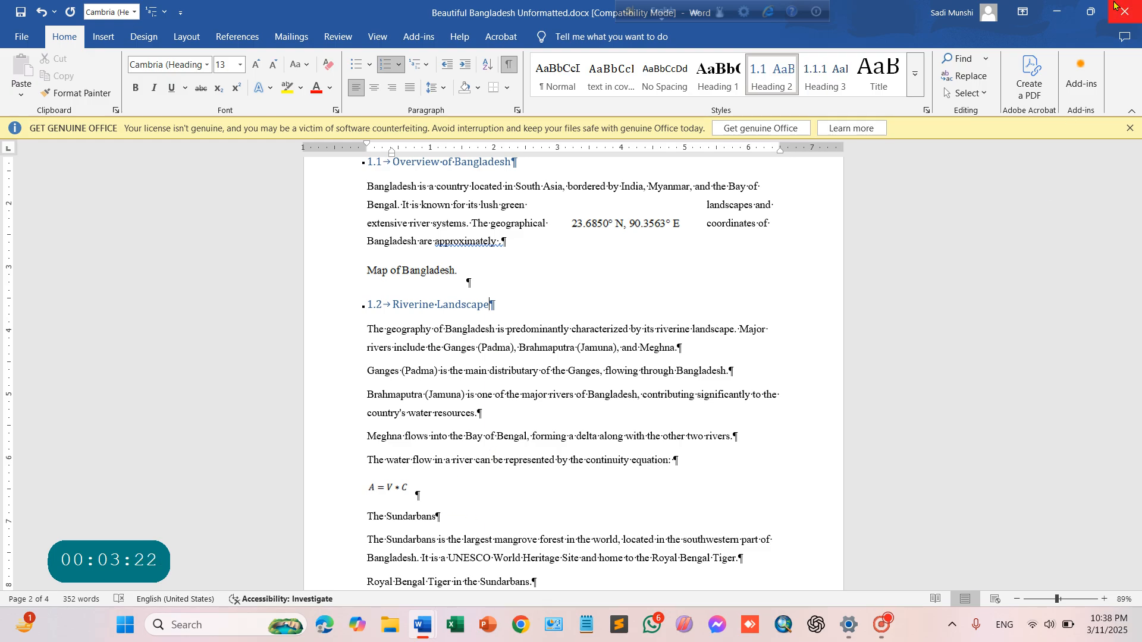
- Check the following section in the practice copy and apply the Heading 2 style to the "The Sundarbans" line
click(1091, 12)
scroll(845, 390, down, 10)
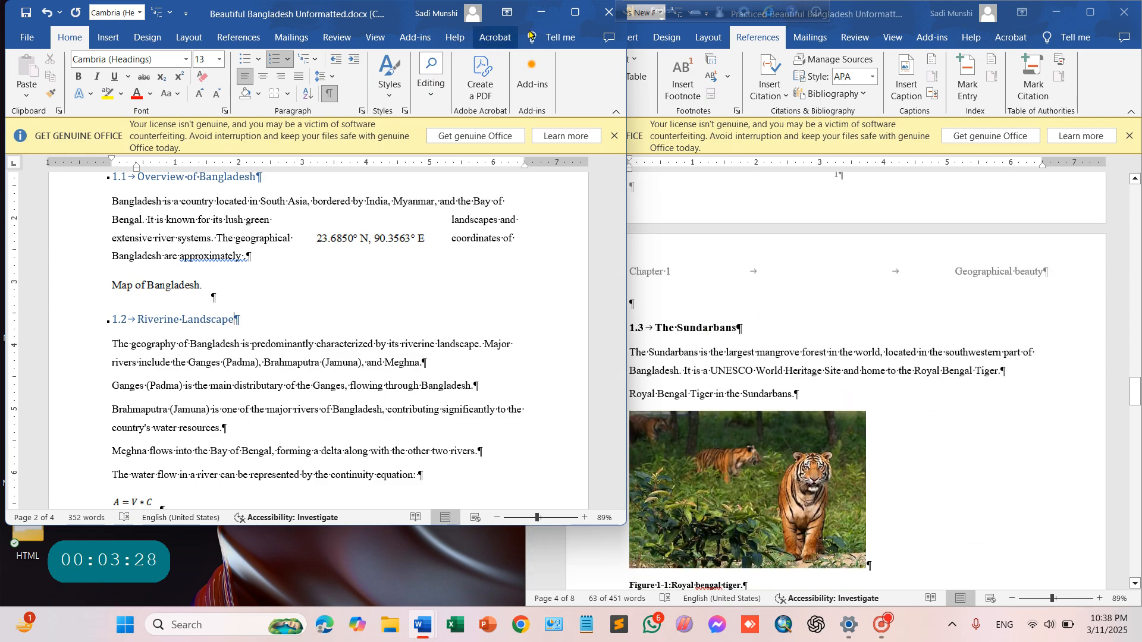
click(574, 12)
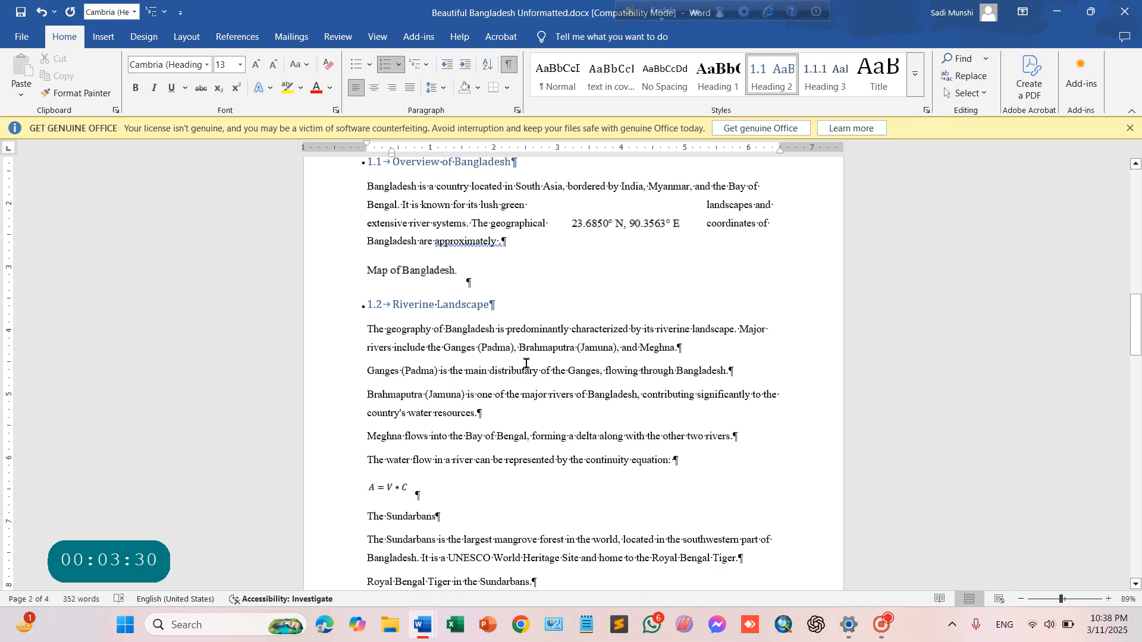
scroll(525, 381, down, 2)
click(466, 424)
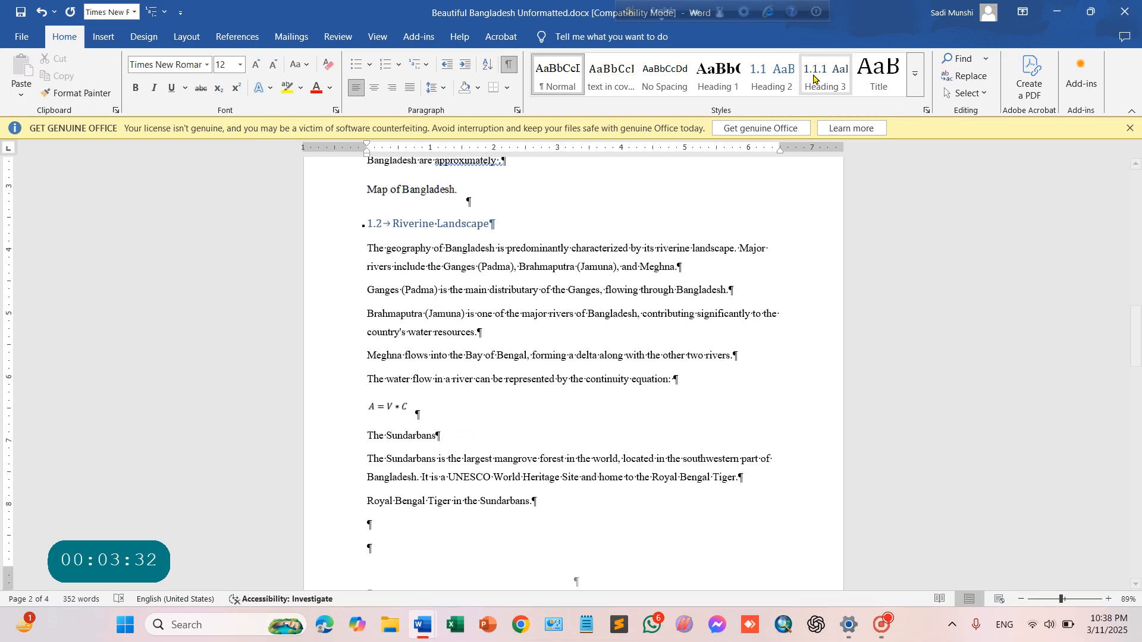
click(766, 79)
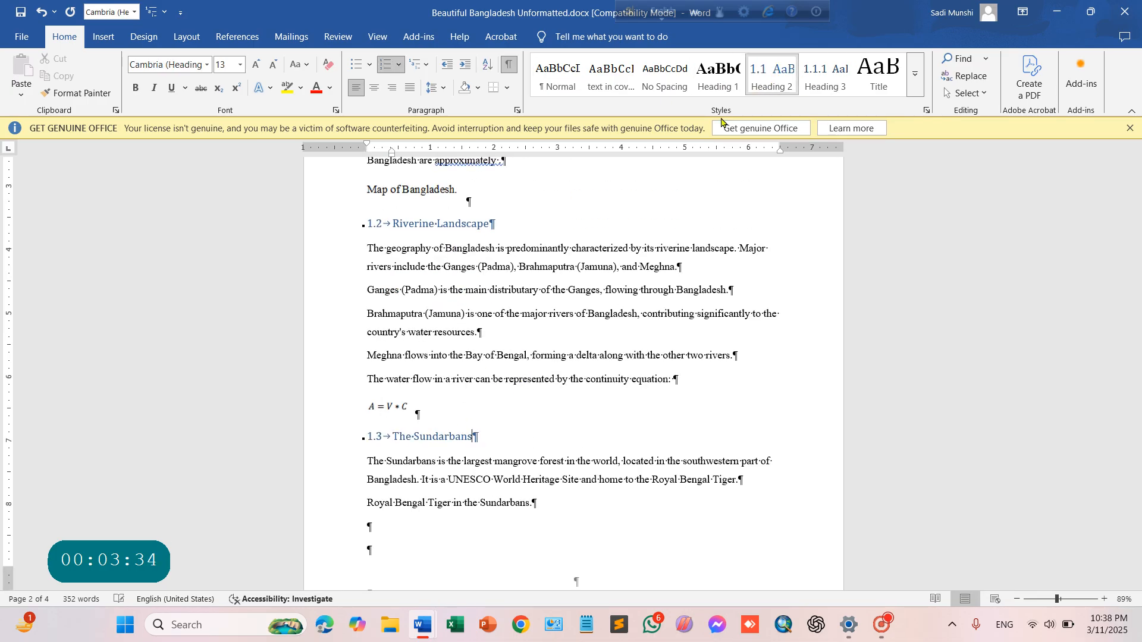
- Modify the Heading 2 style to Times New Roman with Automatic font colour and centred alignment
scroll(527, 316, up, 6)
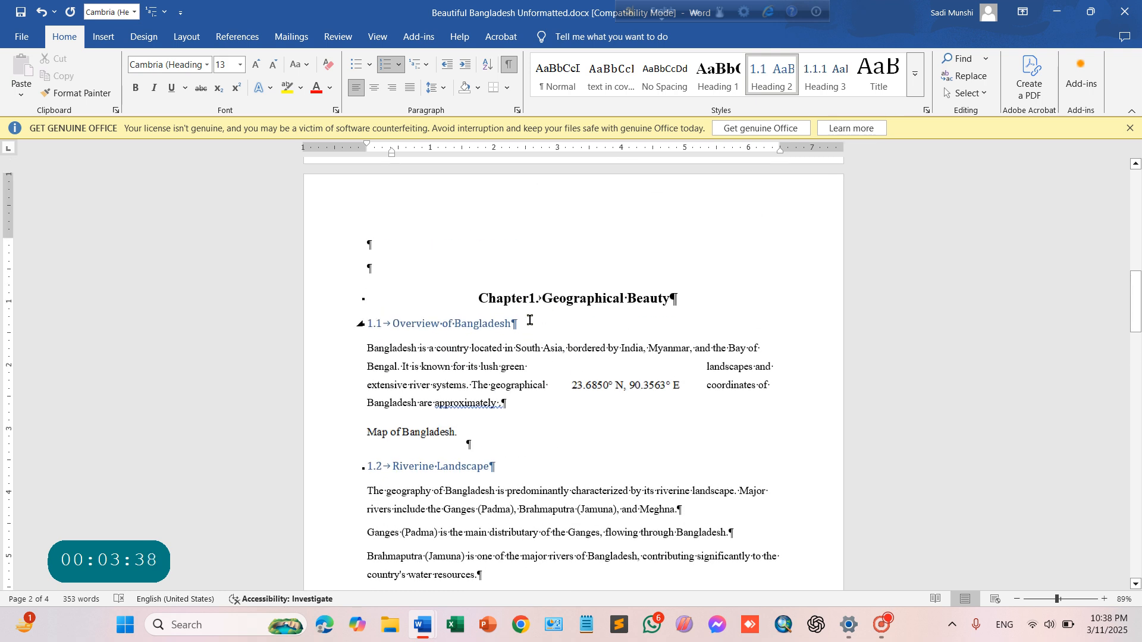
right_click(766, 73)
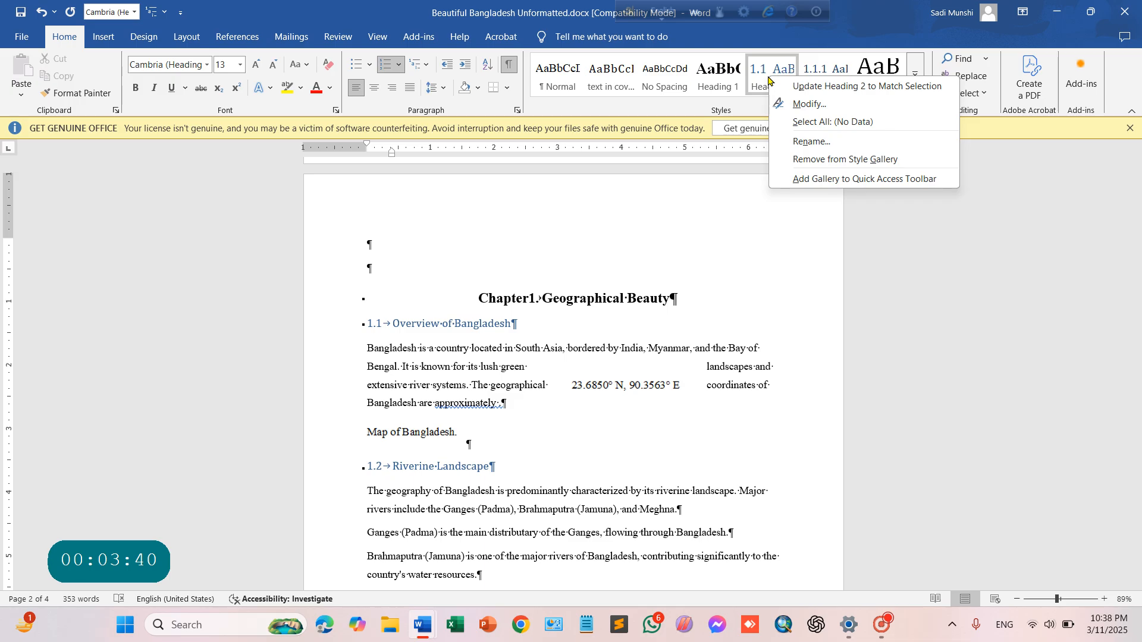
click(798, 103)
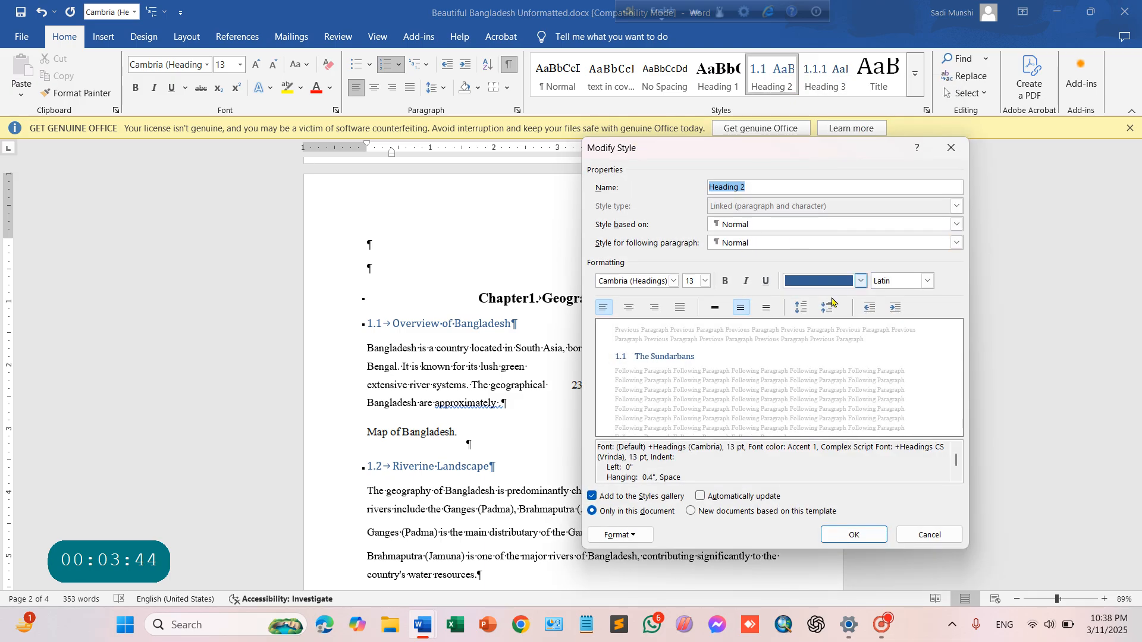
click(861, 281)
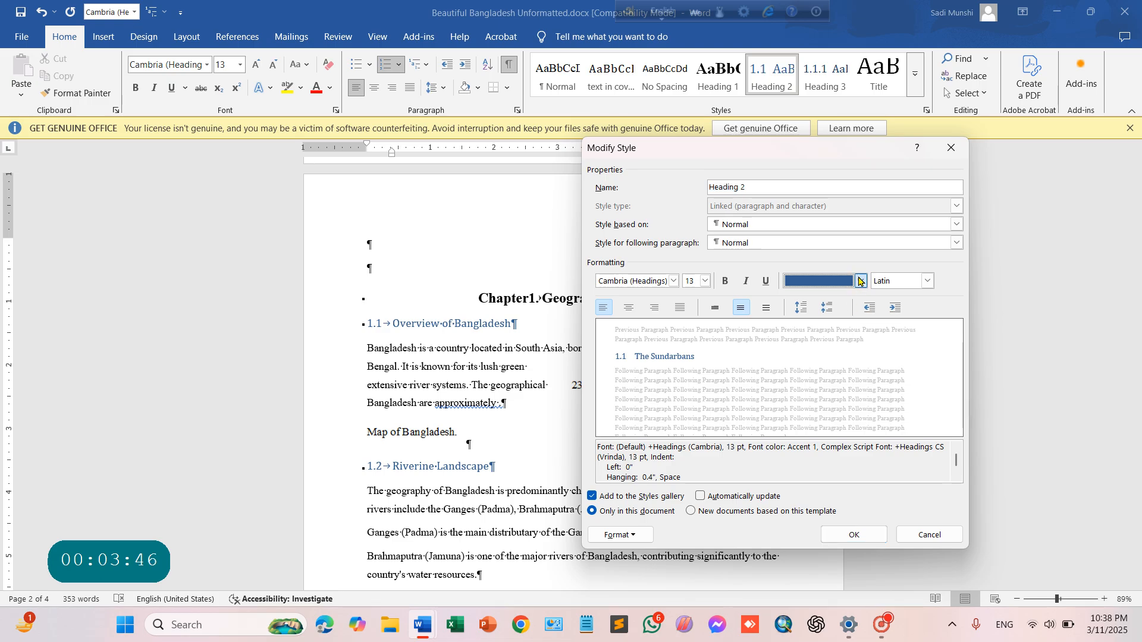
click(831, 297)
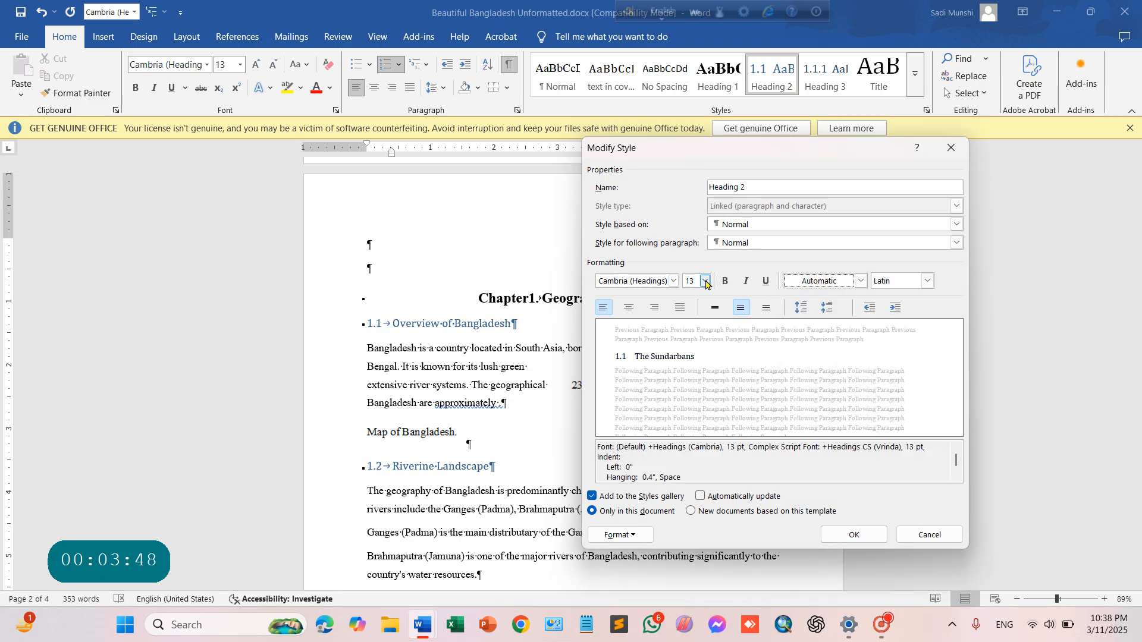
click(674, 281)
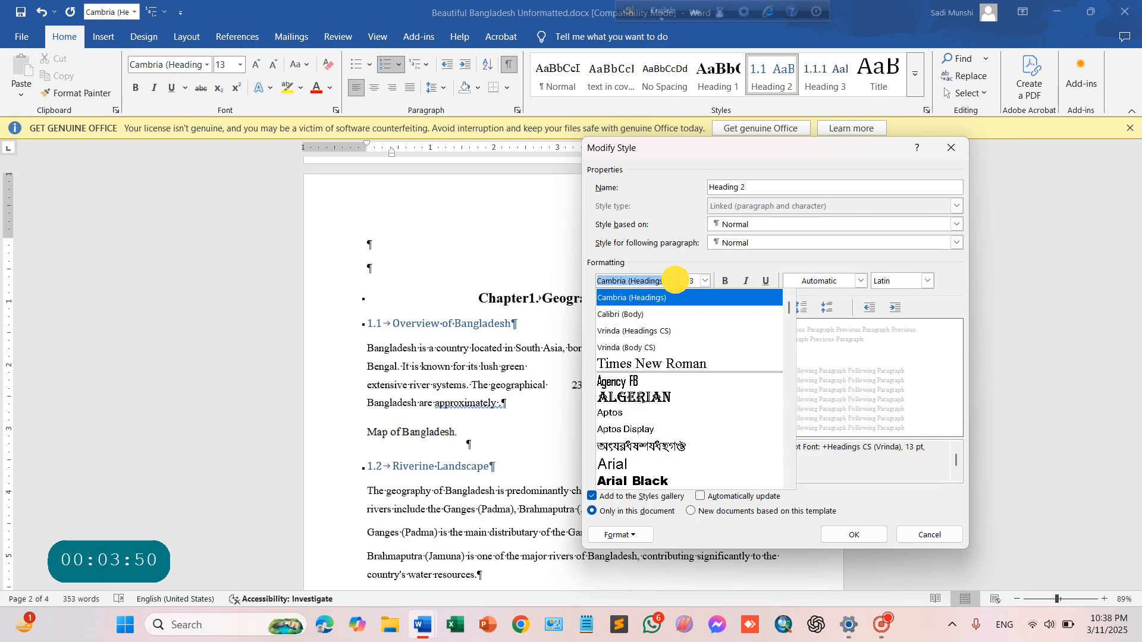
click(655, 363)
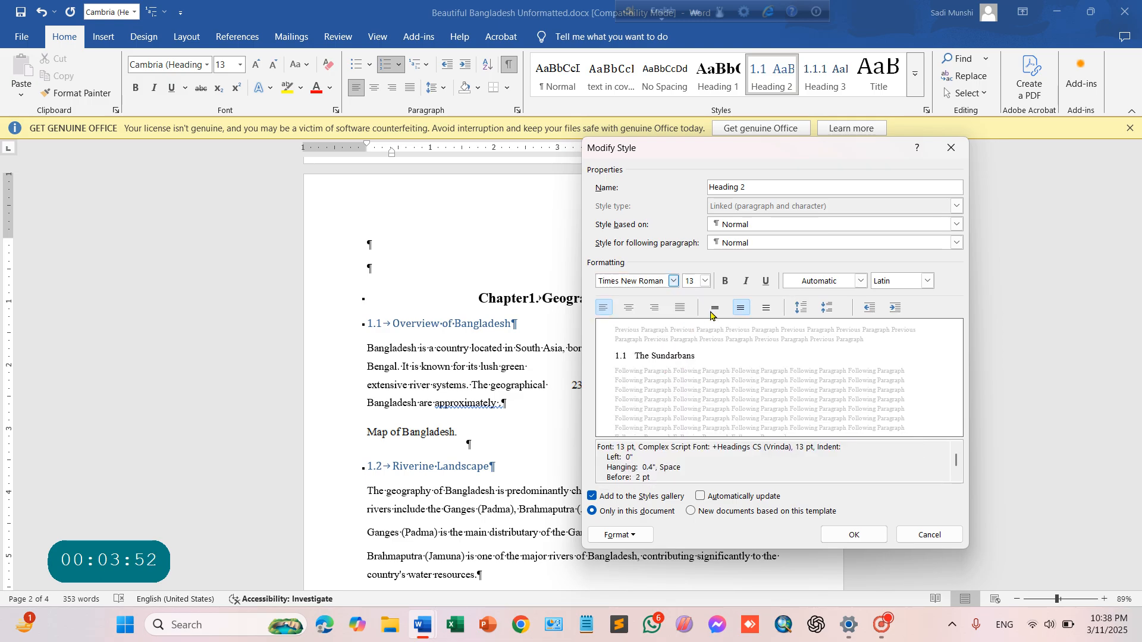
click(629, 308)
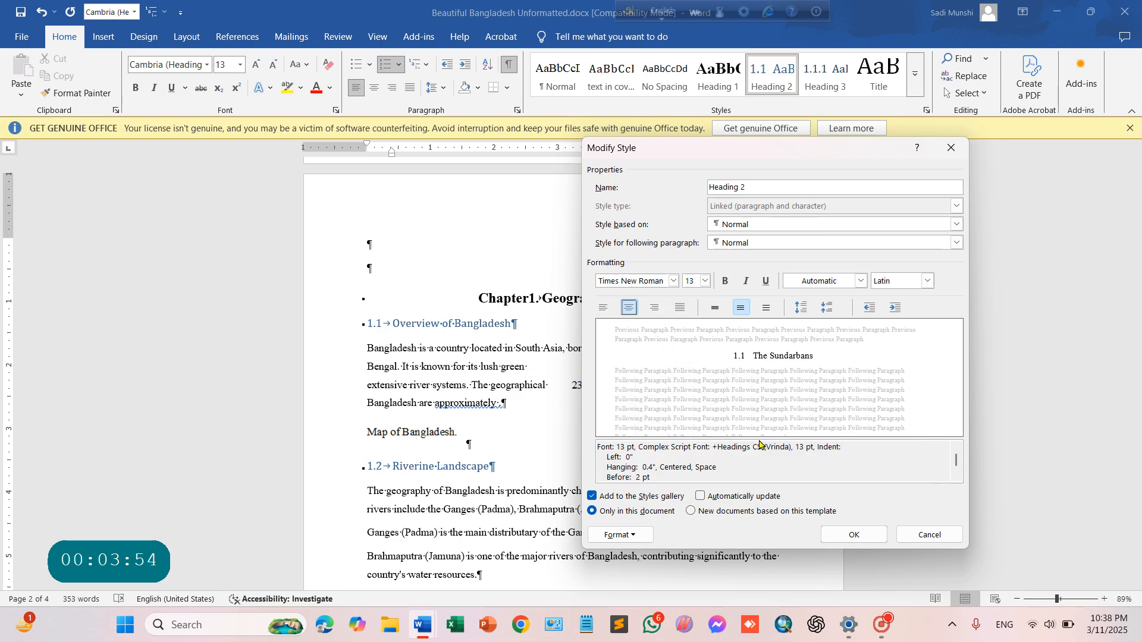
click(839, 539)
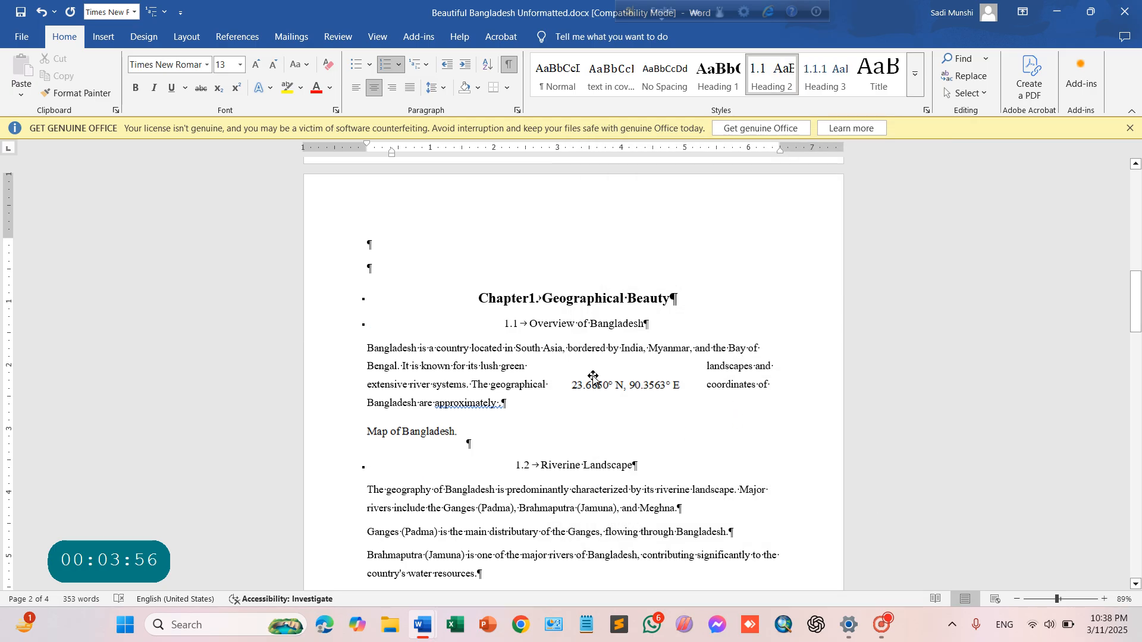
- Left-align the "The Sundarbans" and "Overview of Bangladesh" headings and update the Heading 2 style to match the selection
click(356, 88)
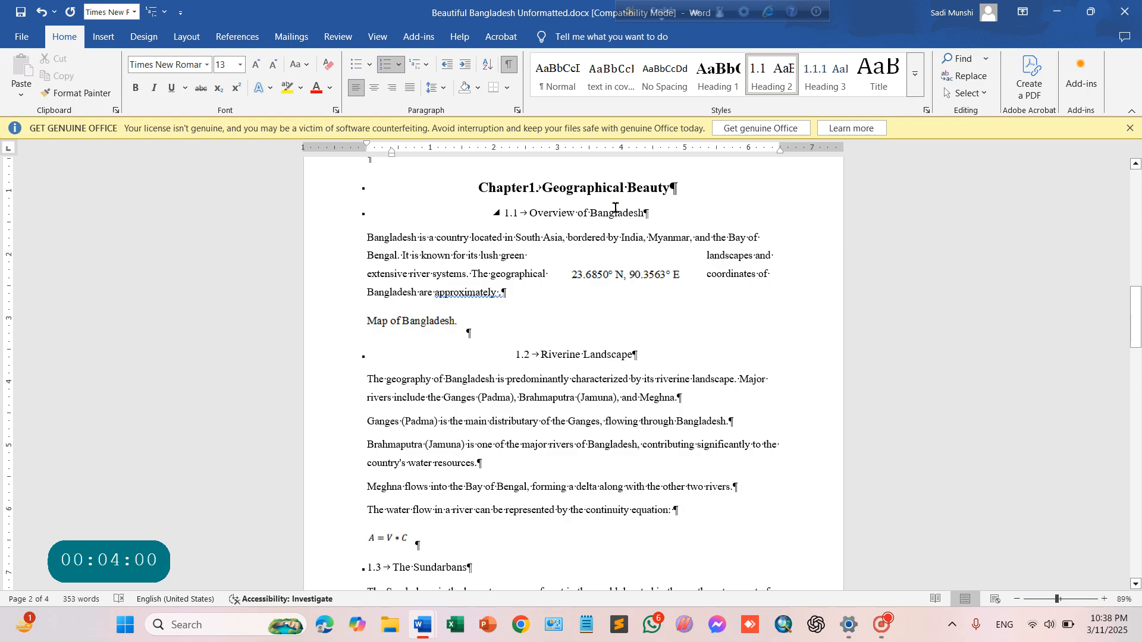
click(659, 210)
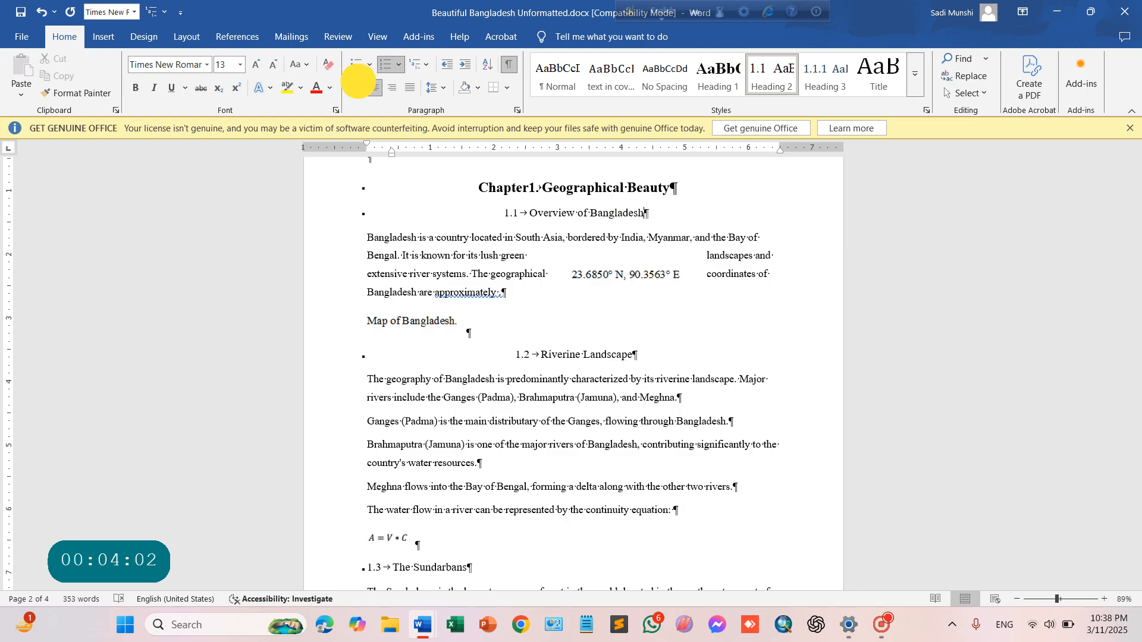
click(356, 88)
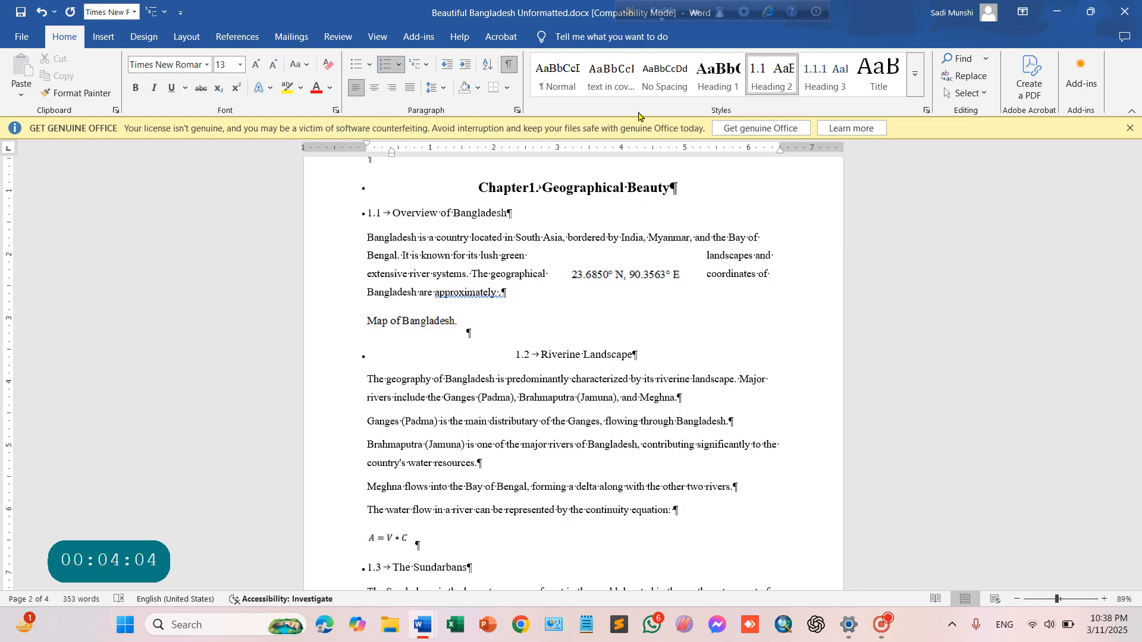
right_click(774, 80)
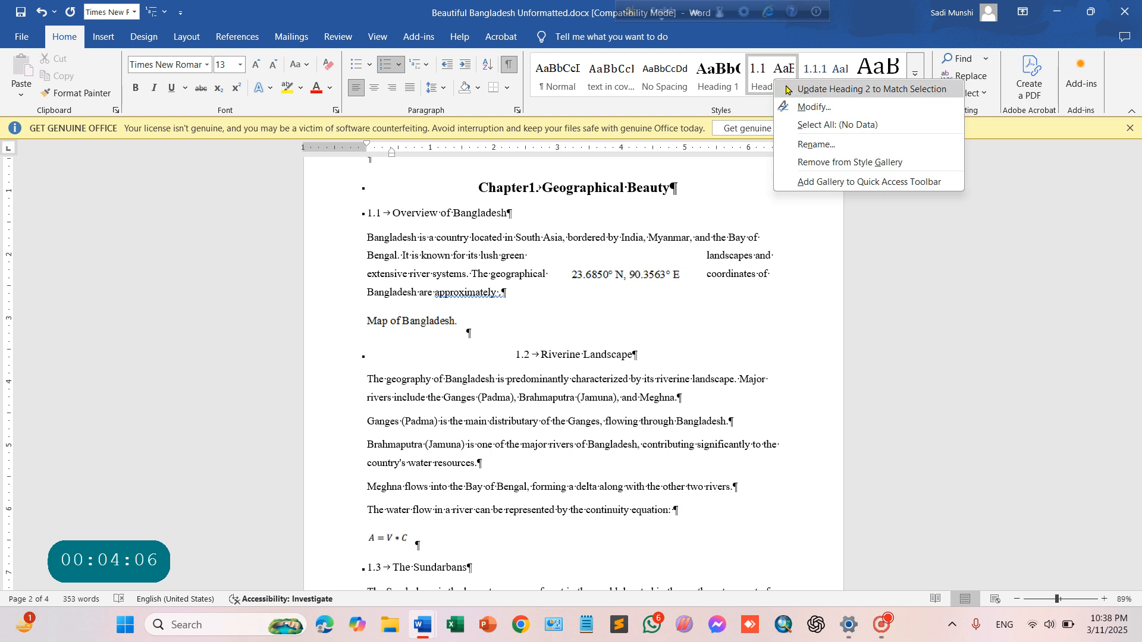
click(791, 88)
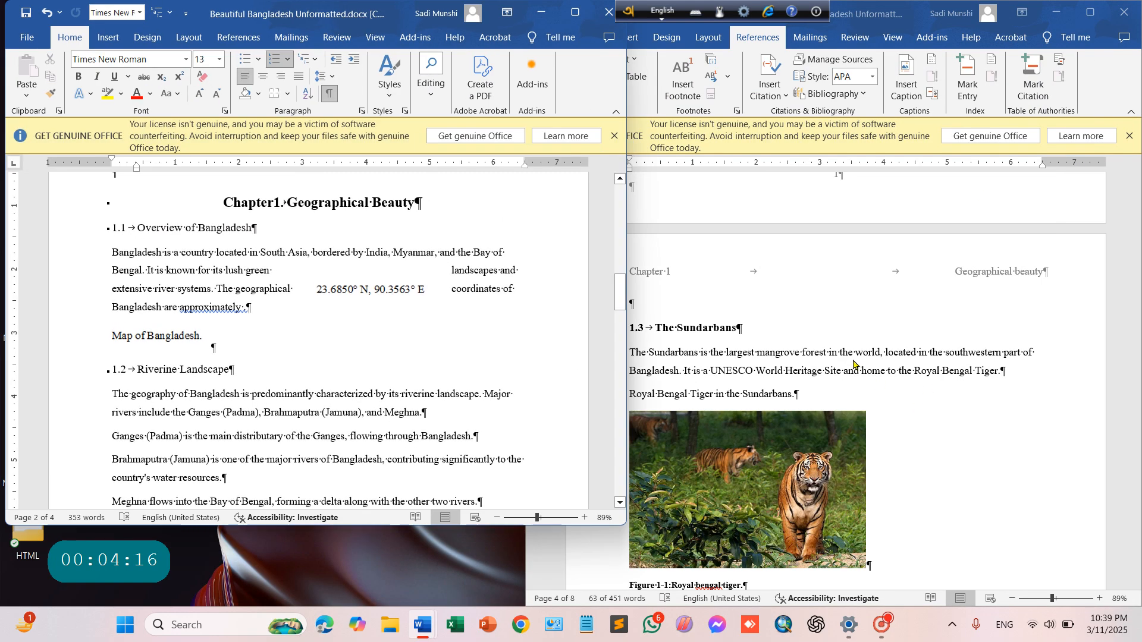
- Apply the Heading 2 style to the "Historical Background" and "Major Cultural Sites" lines in Chapter 2, matching the practice copy
scroll(854, 364, down, 10)
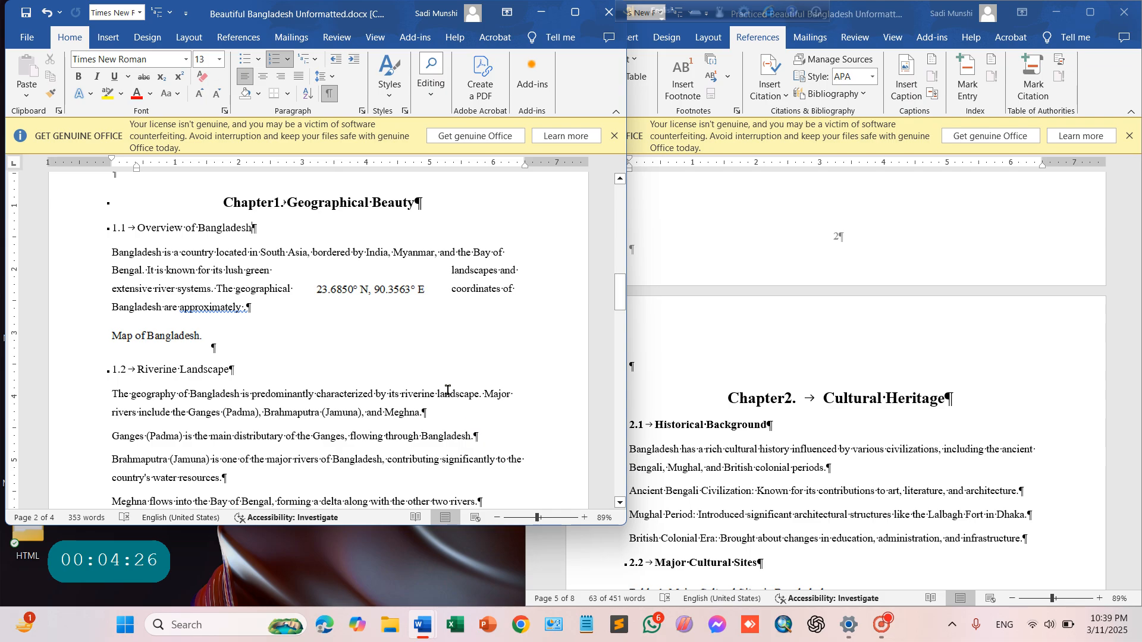
scroll(372, 330, down, 10)
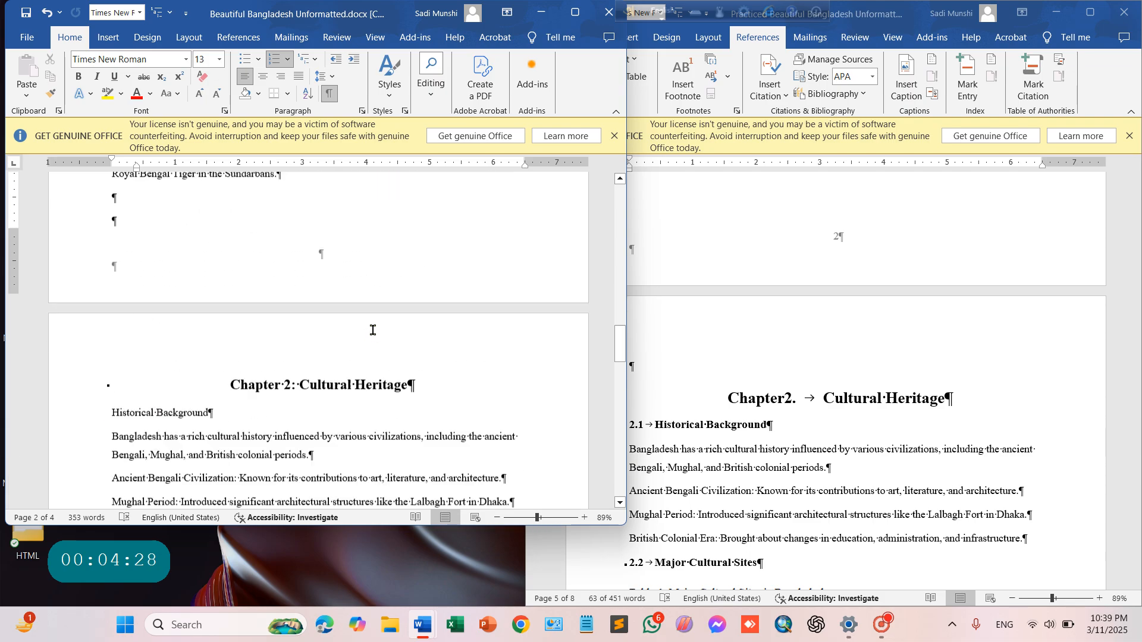
scroll(373, 330, down, 3)
click(212, 241)
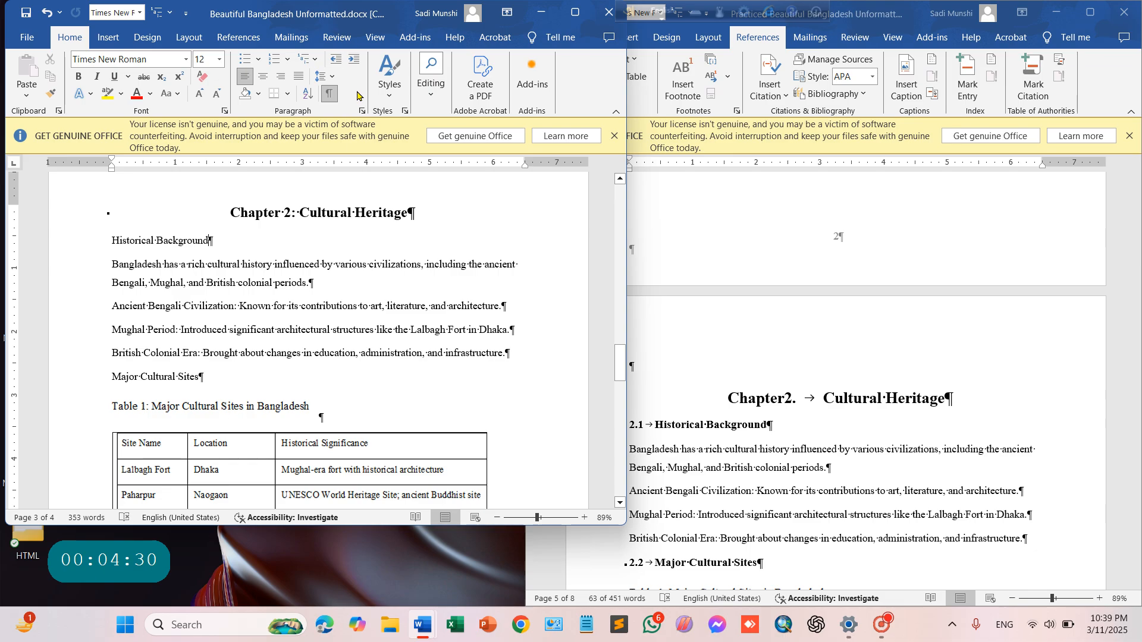
click(575, 12)
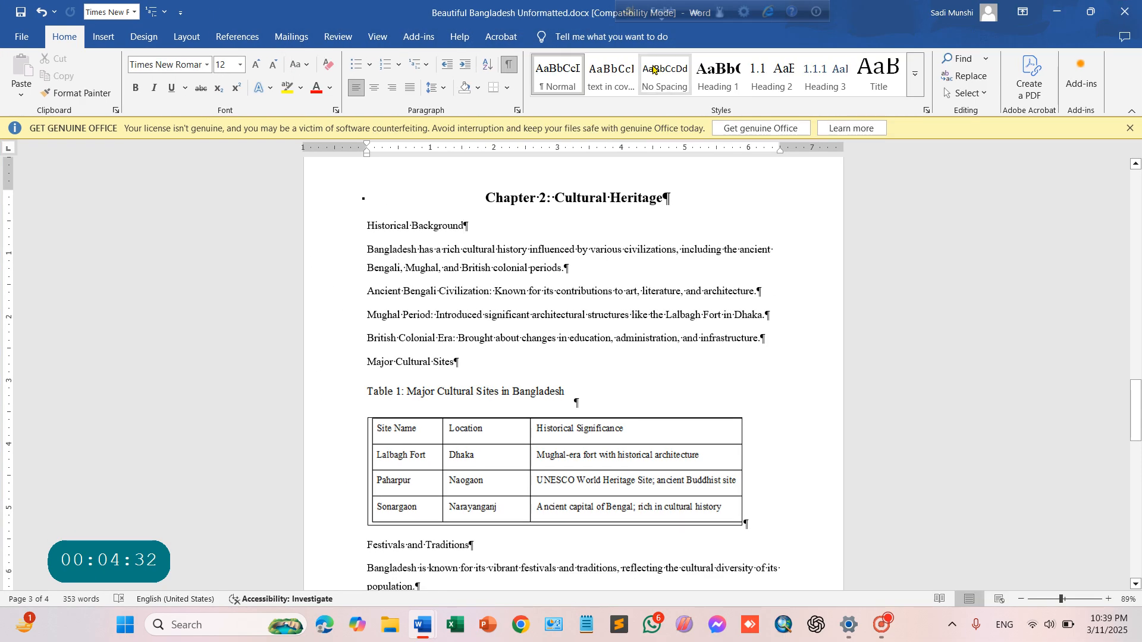
click(771, 74)
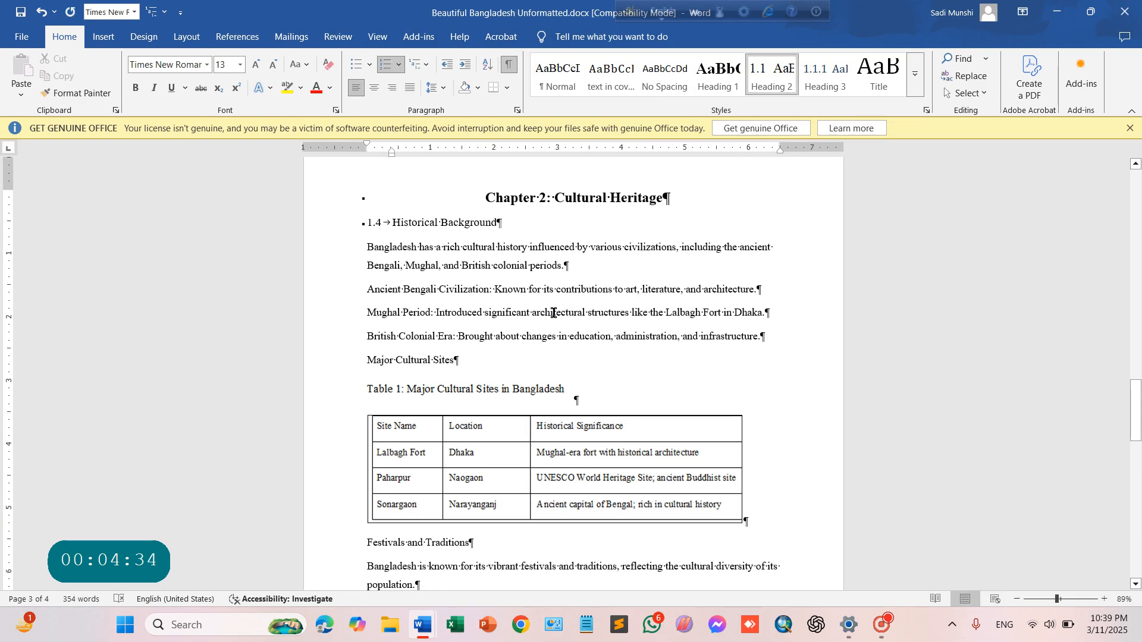
click(466, 361)
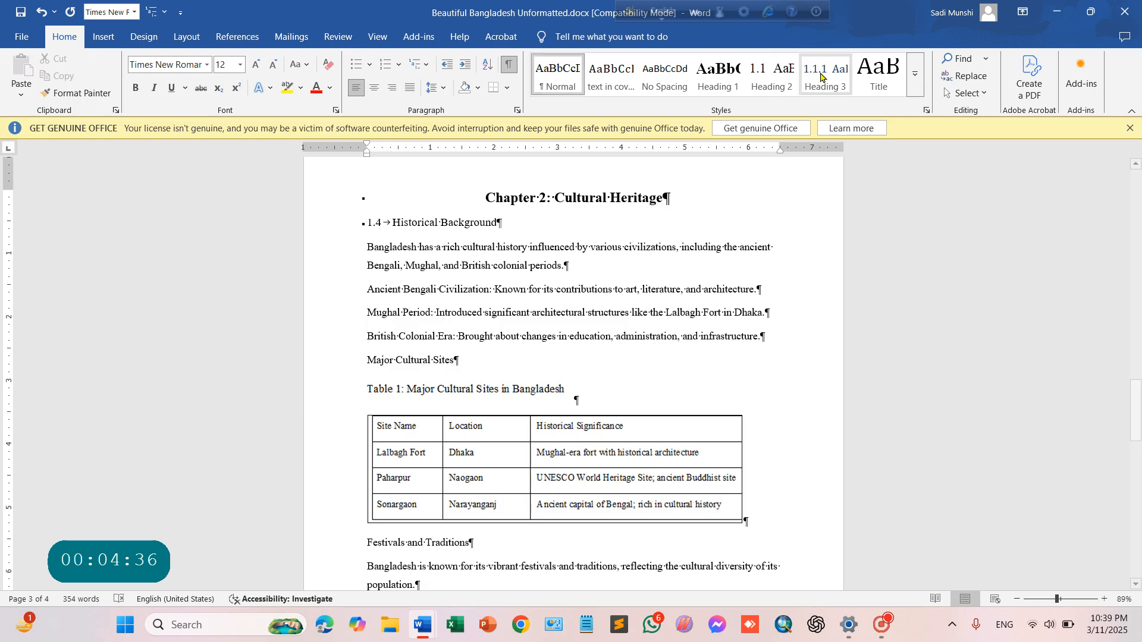
click(772, 76)
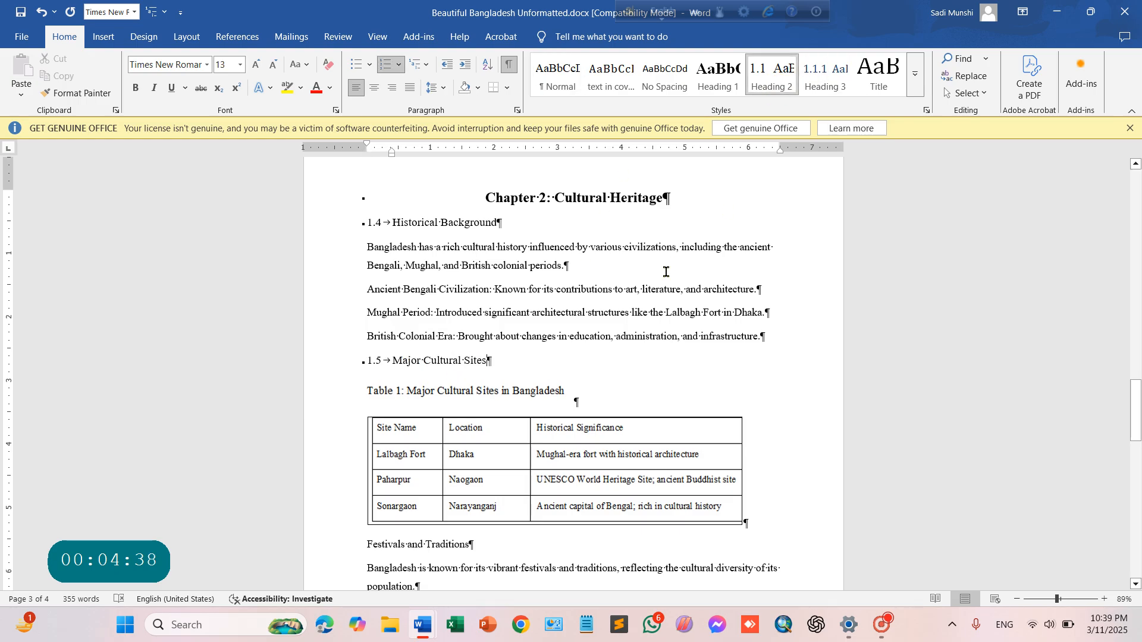
- Try to apply bold formatting directly to the "Major Cultural Sites" heading
click(504, 362)
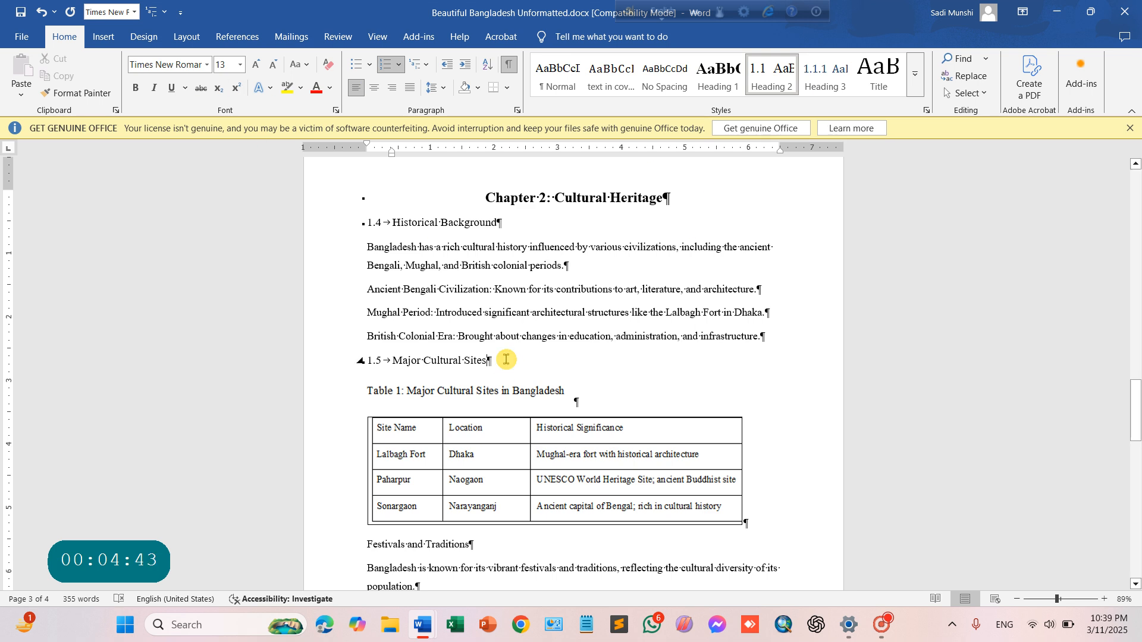
click(135, 89)
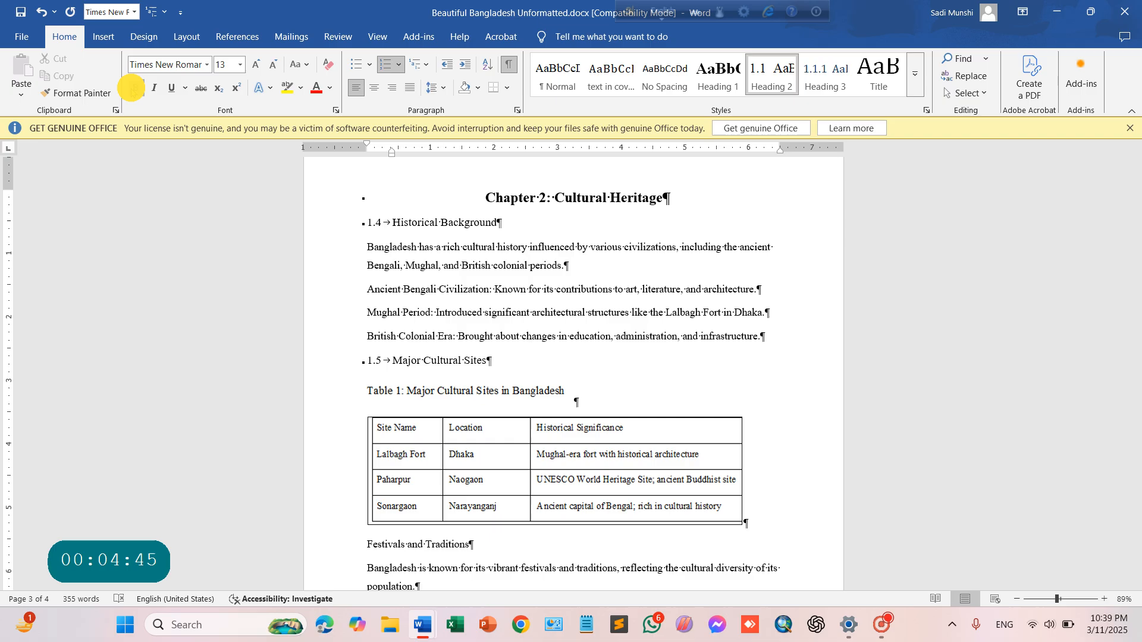
click(503, 364)
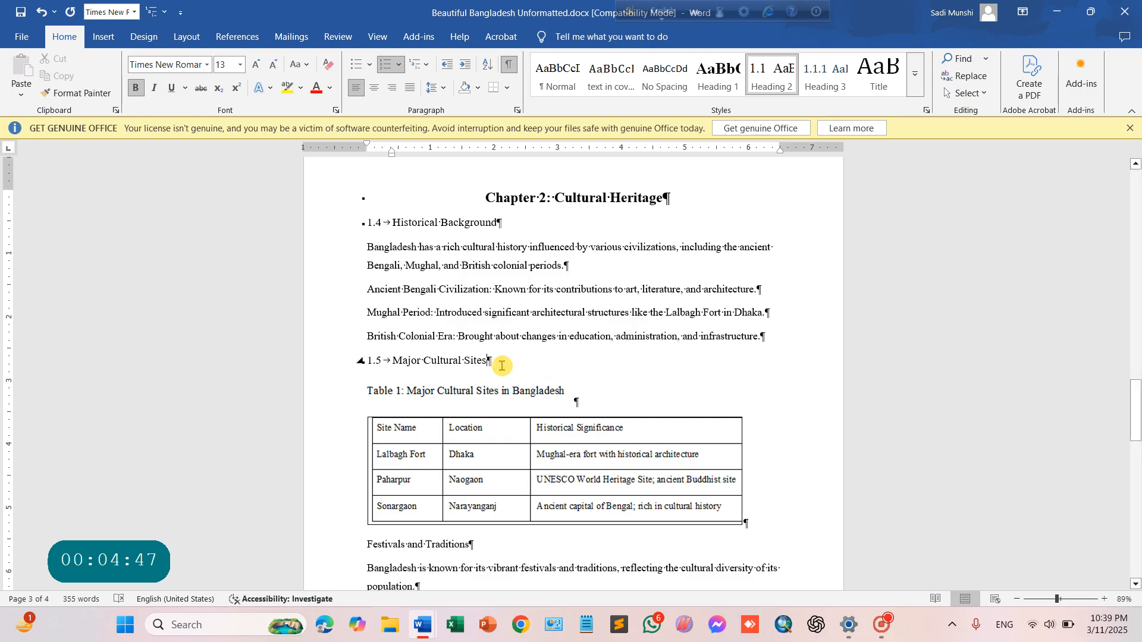
click(134, 89)
click(462, 361)
click(136, 88)
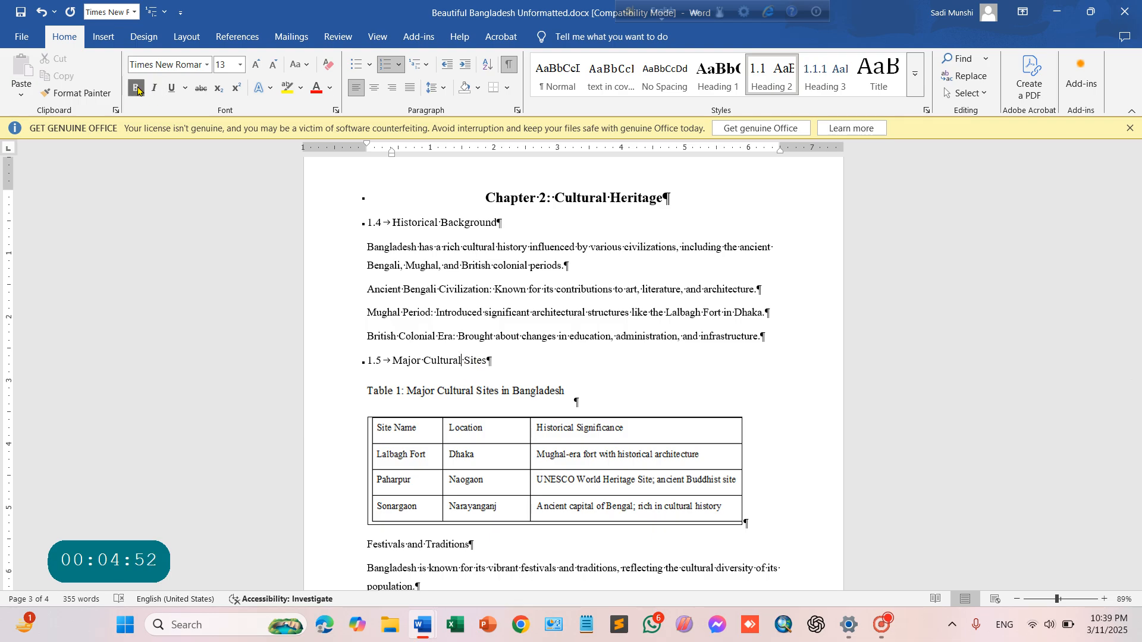
- Modify the Heading 2 style to bold with a font size of 14
right_click(791, 72)
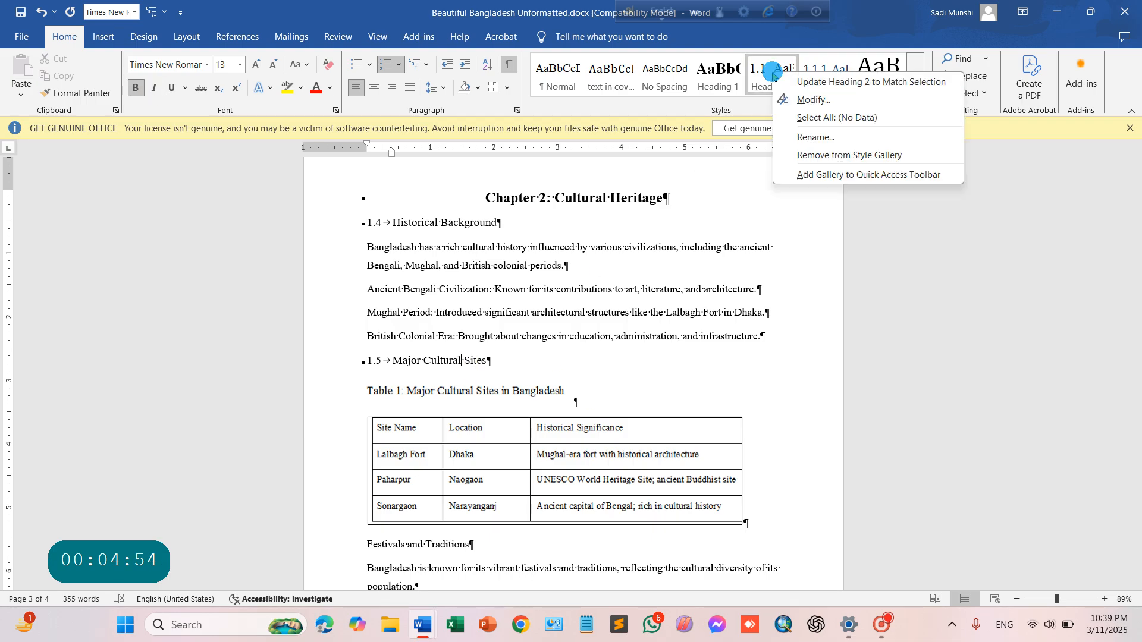
click(806, 100)
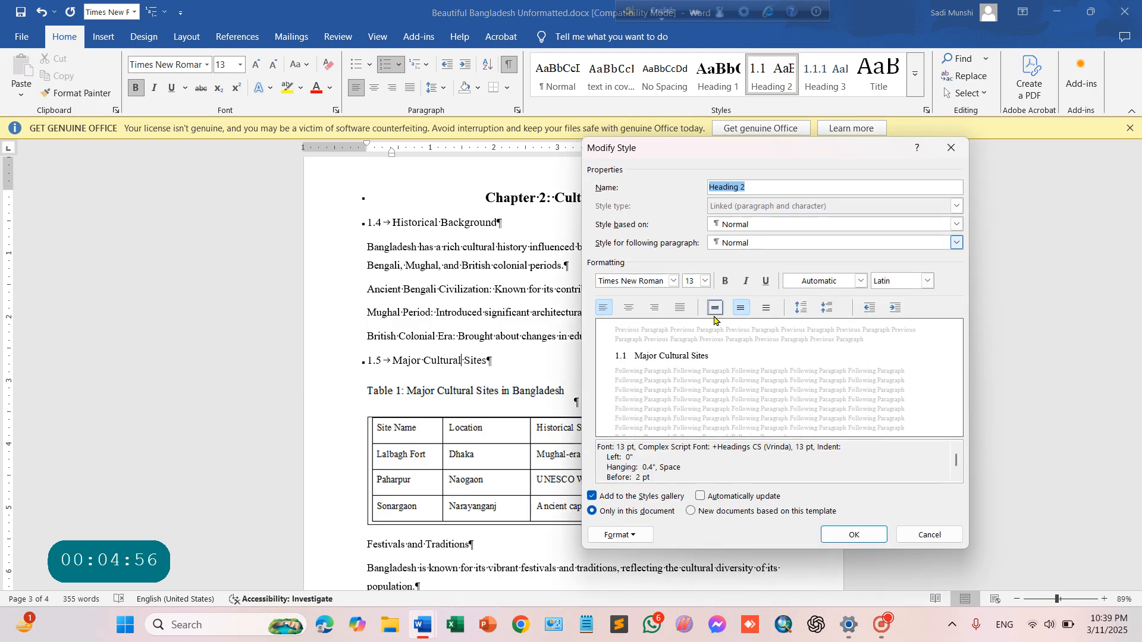
click(726, 282)
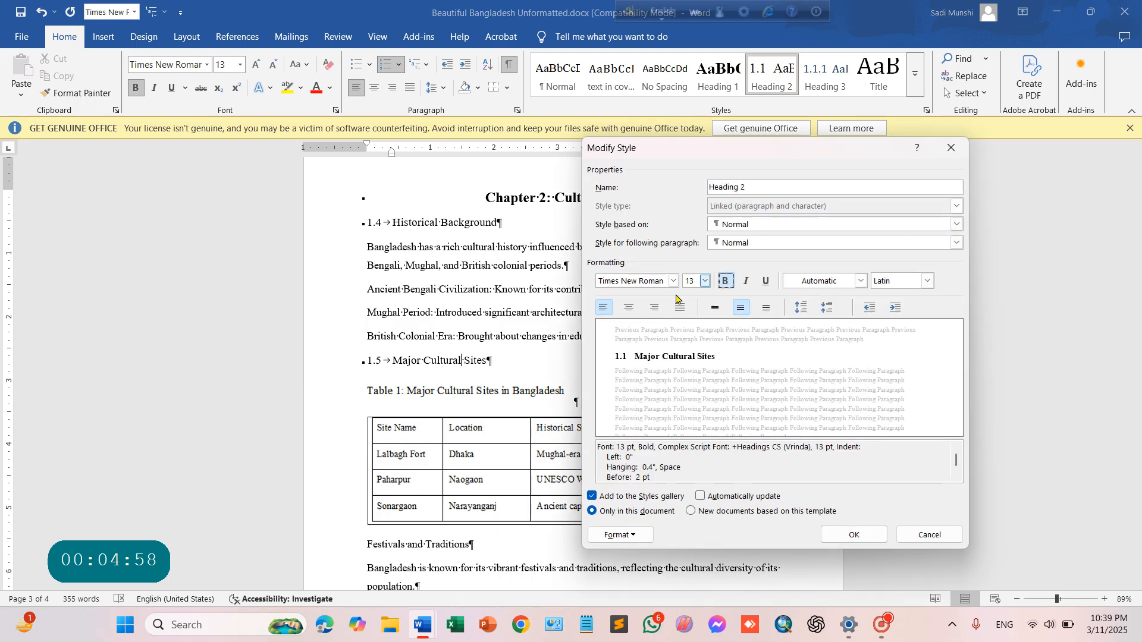
click(705, 282)
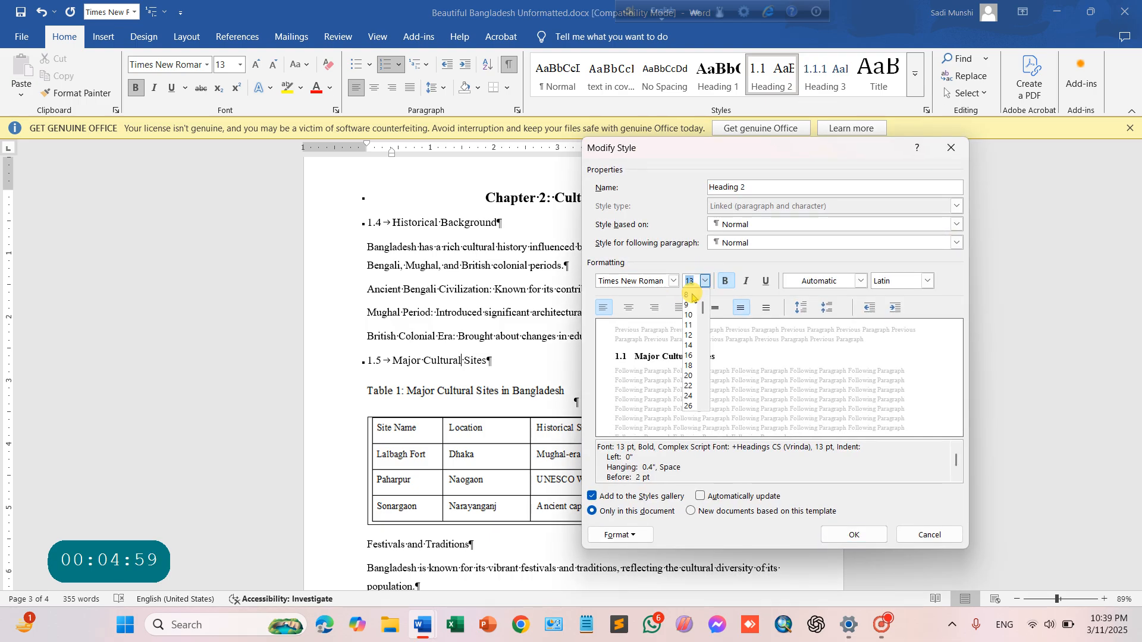
click(688, 345)
click(860, 535)
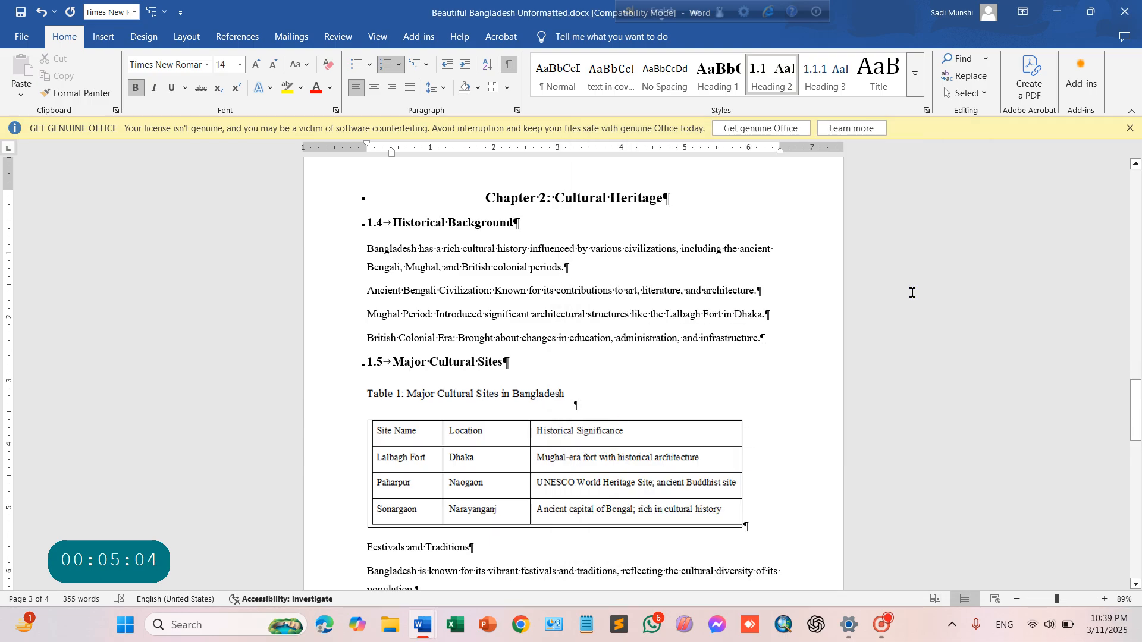
- Check the remaining Chapter 2 sections in the practice copy and apply the Heading 2 style to the "Festivals and Traditions" line
click(1090, 12)
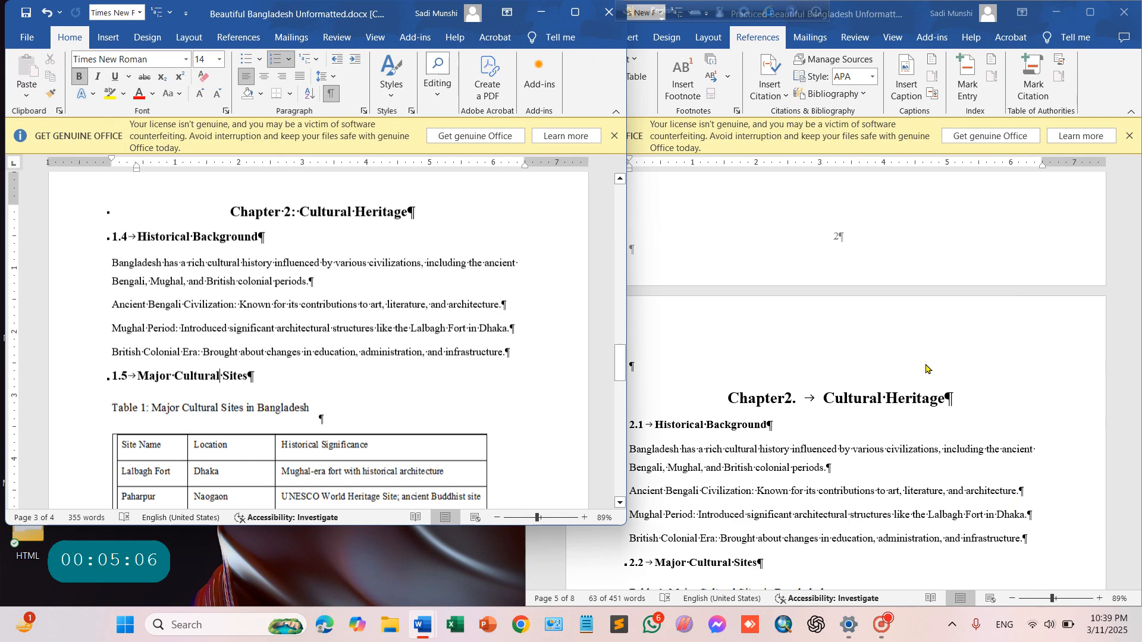
scroll(748, 469, down, 3)
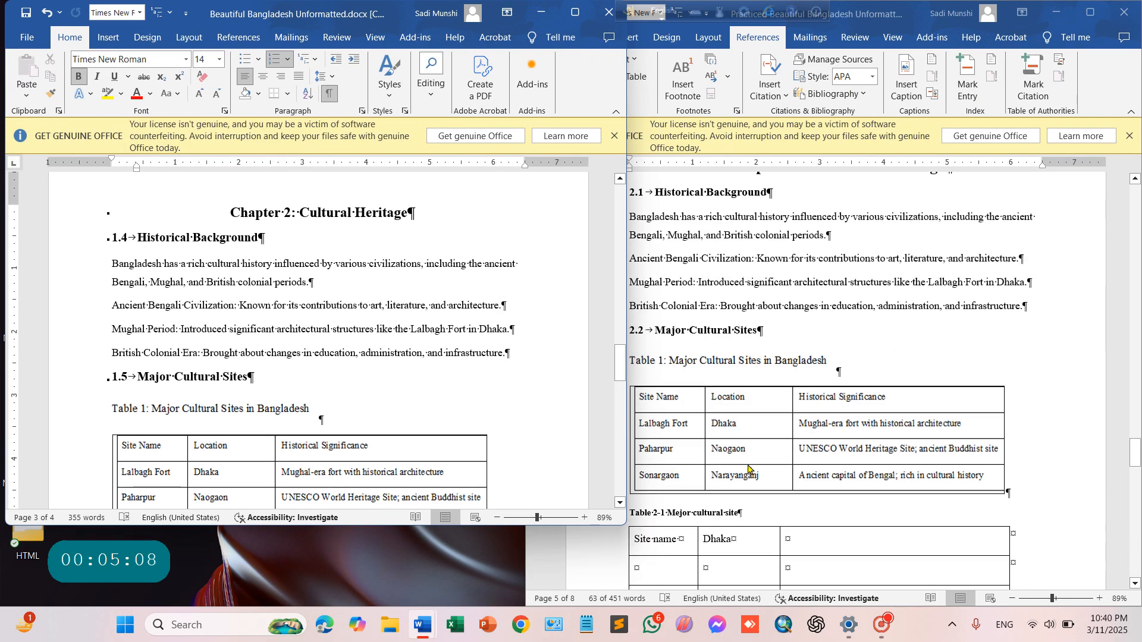
scroll(748, 468, down, 8)
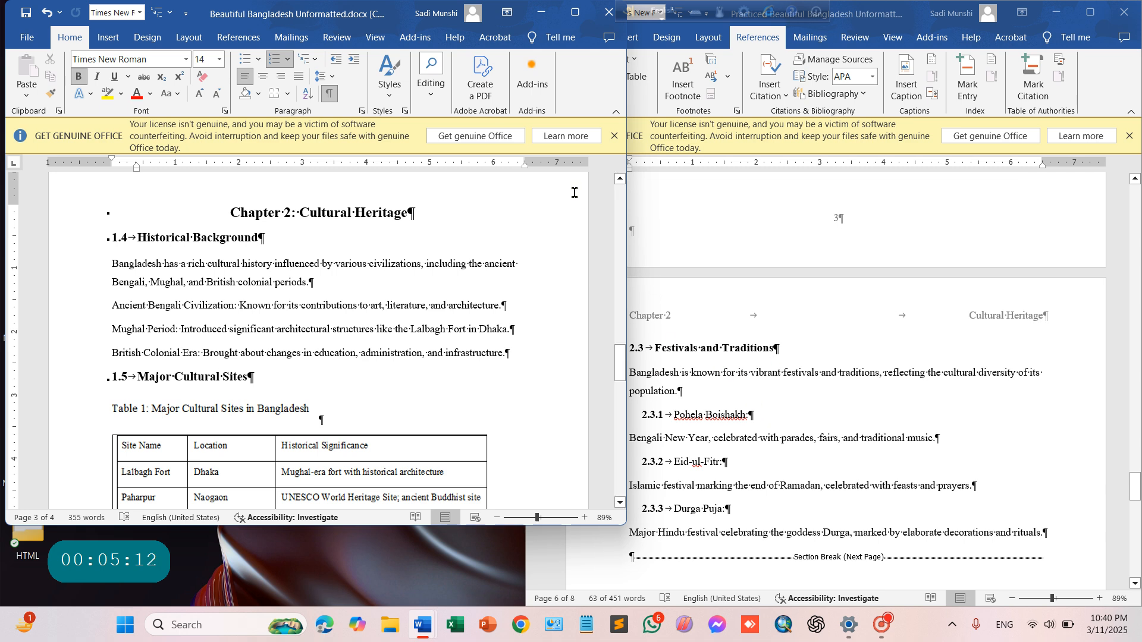
click(575, 12)
scroll(483, 312, down, 2)
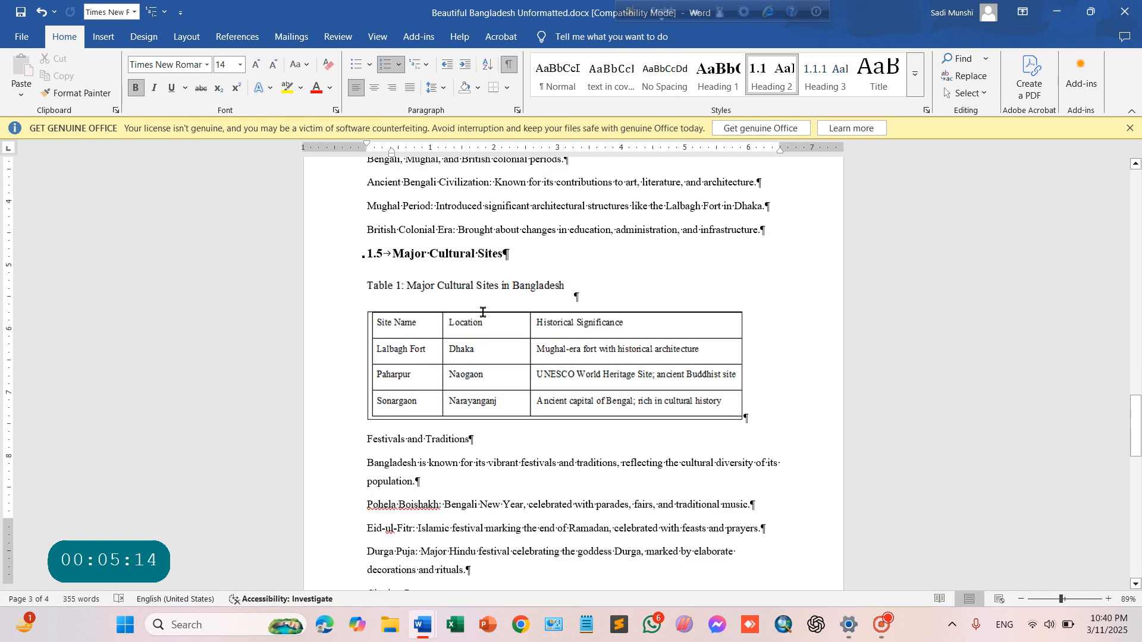
scroll(482, 311, down, 4)
scroll(484, 309, up, 1)
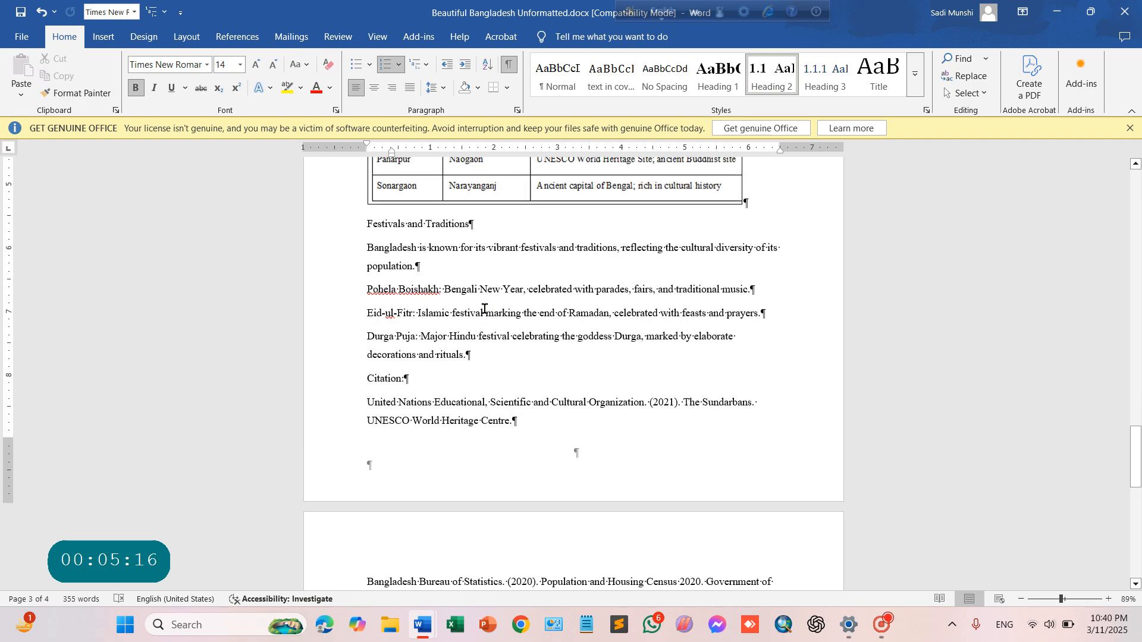
click(474, 224)
click(771, 75)
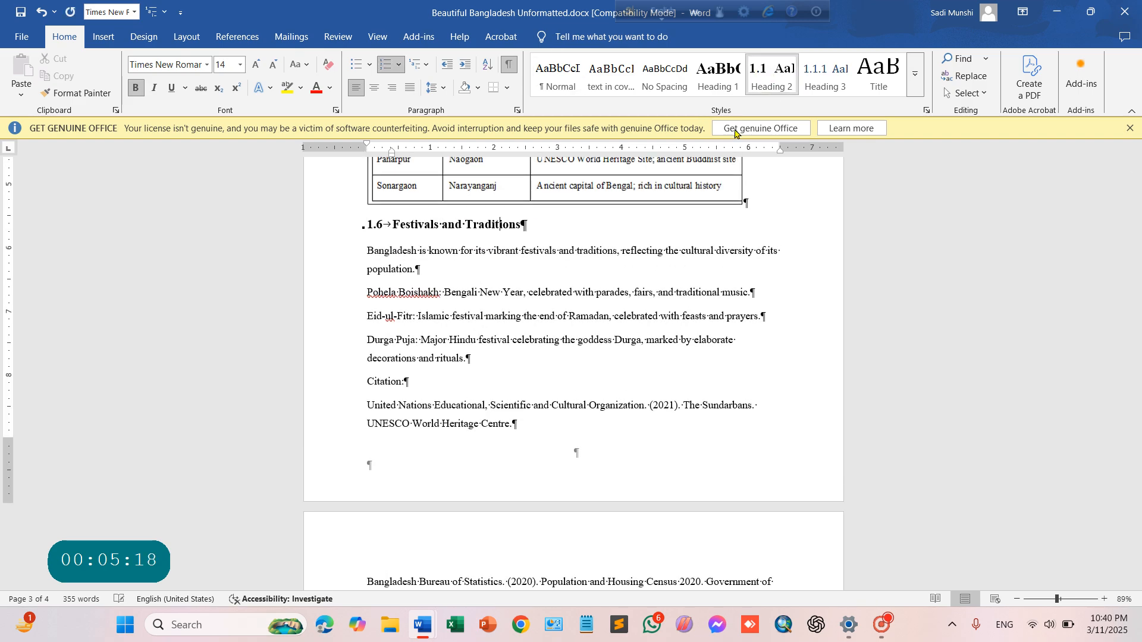
key(End)
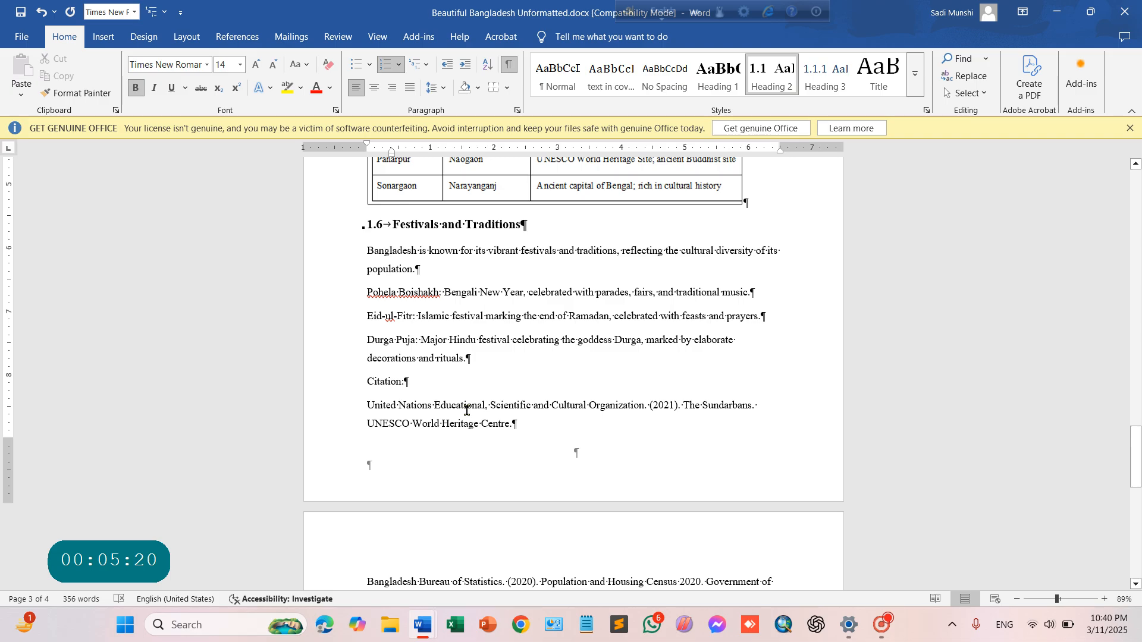
- Following the practice copy, split "Pohela Boishakh:" from its description into a separate paragraph and apply the Heading 3 style to it
scroll(471, 441, down, 1)
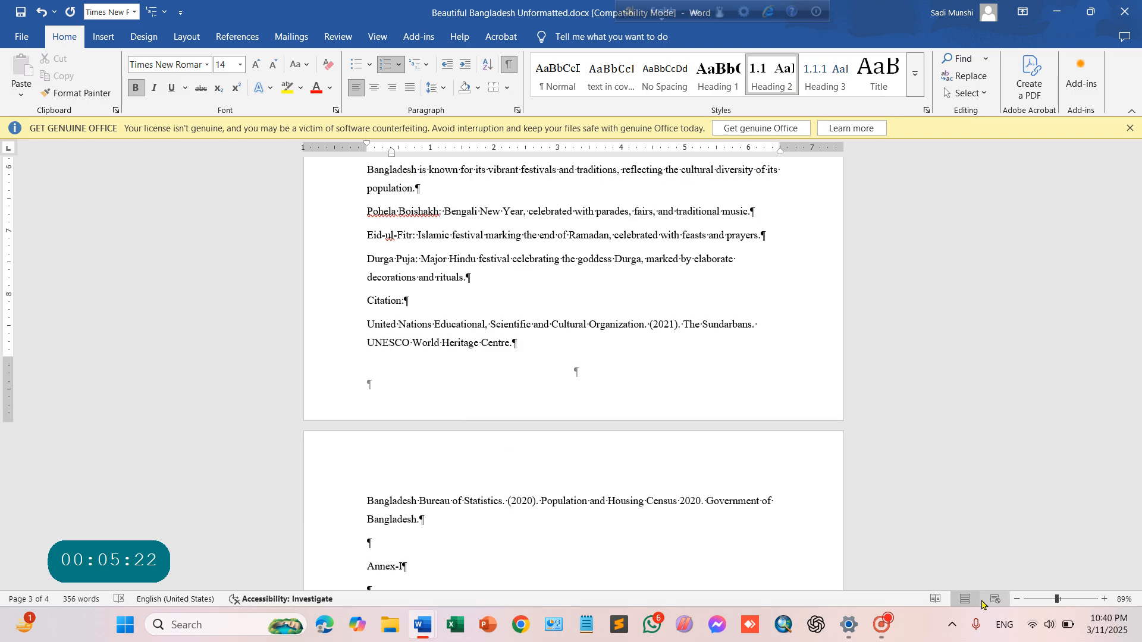
click(1091, 12)
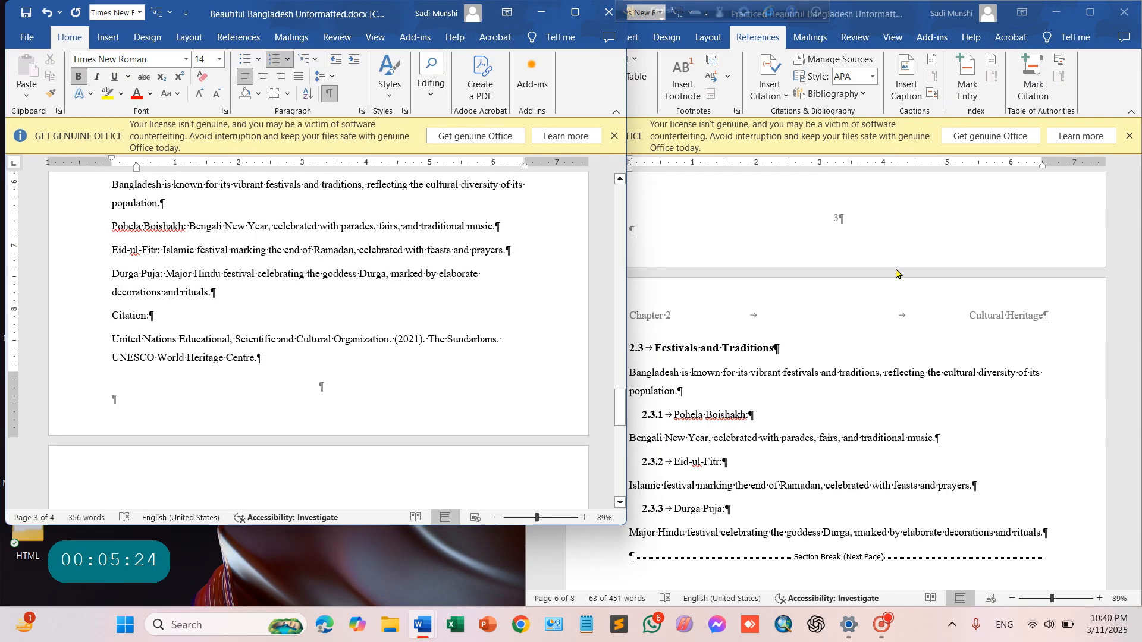
scroll(898, 271, down, 4)
scroll(892, 291, up, 3)
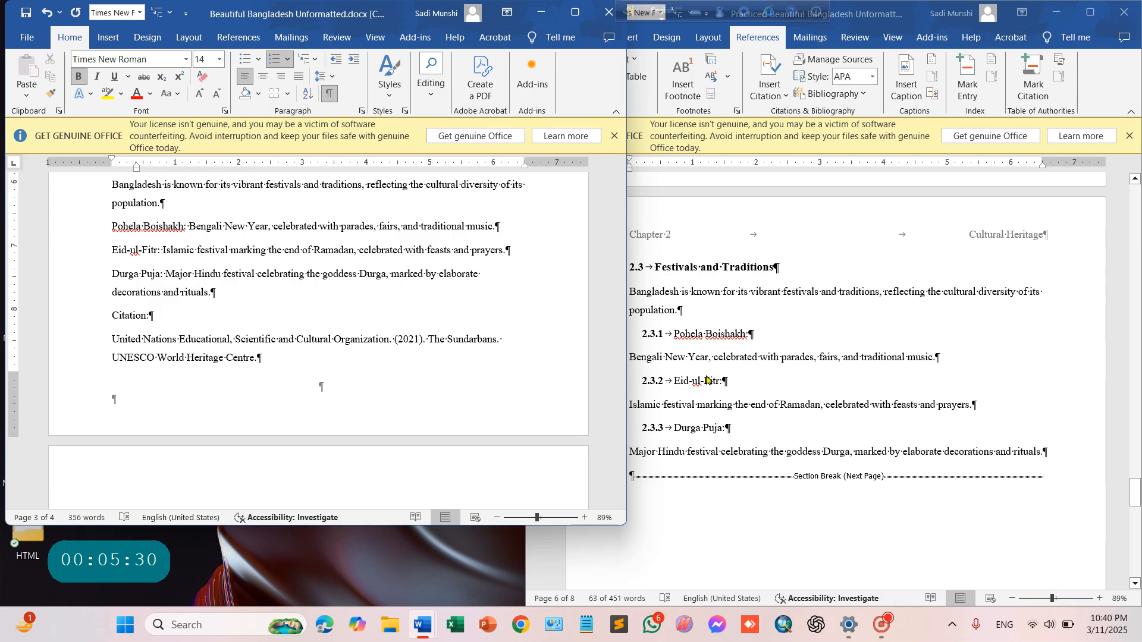
click(581, 7)
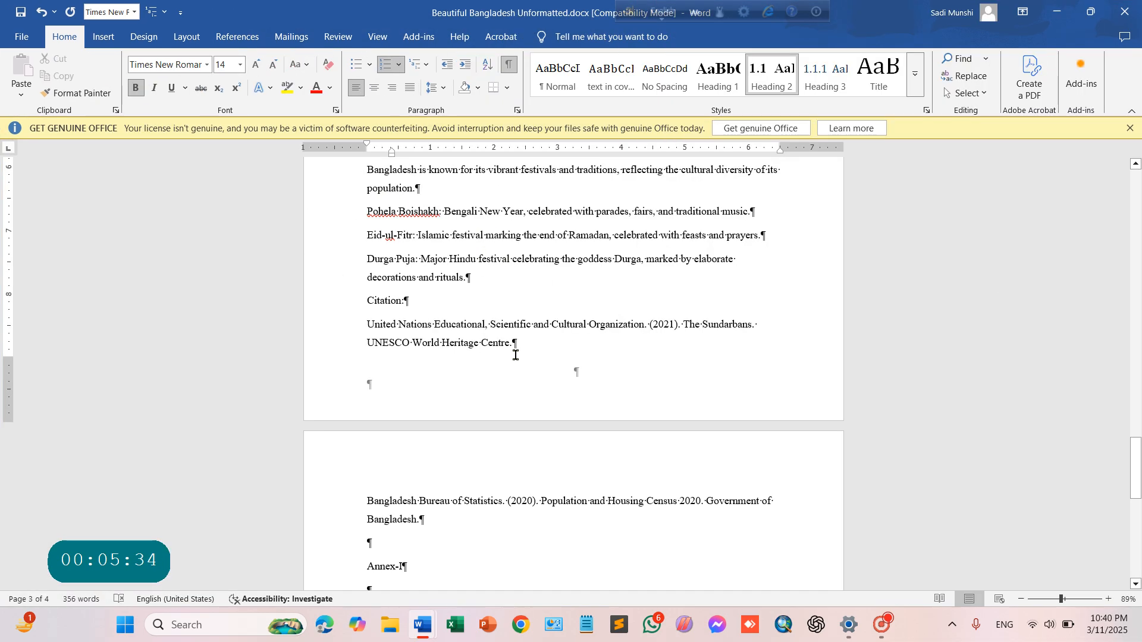
scroll(519, 357, down, 1)
scroll(520, 356, up, 4)
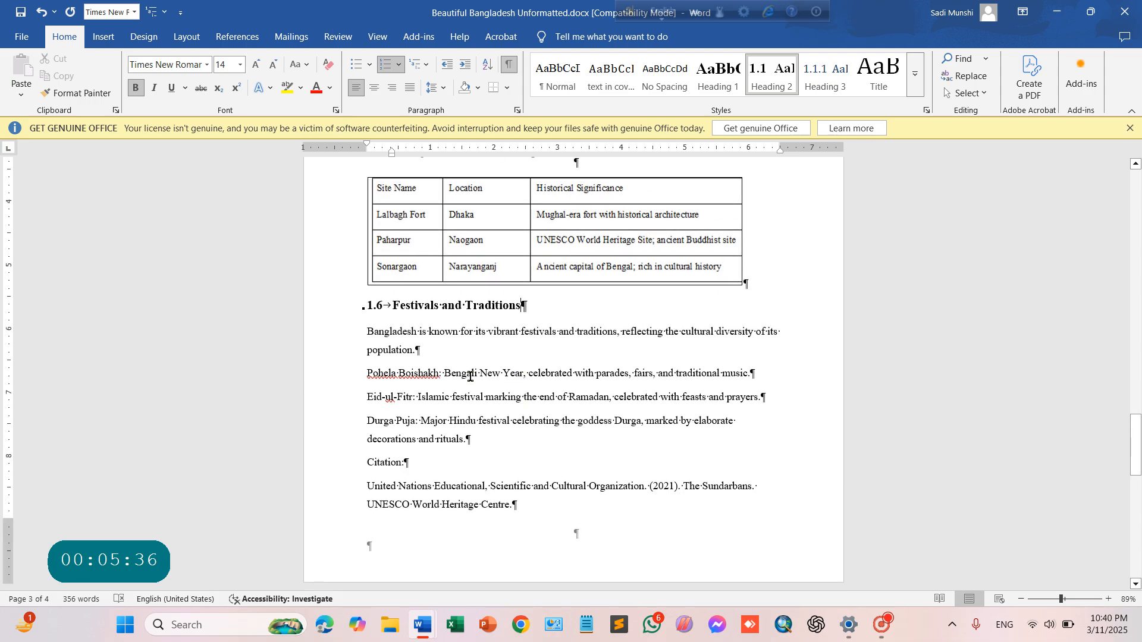
click(443, 374)
key(BackSpace)
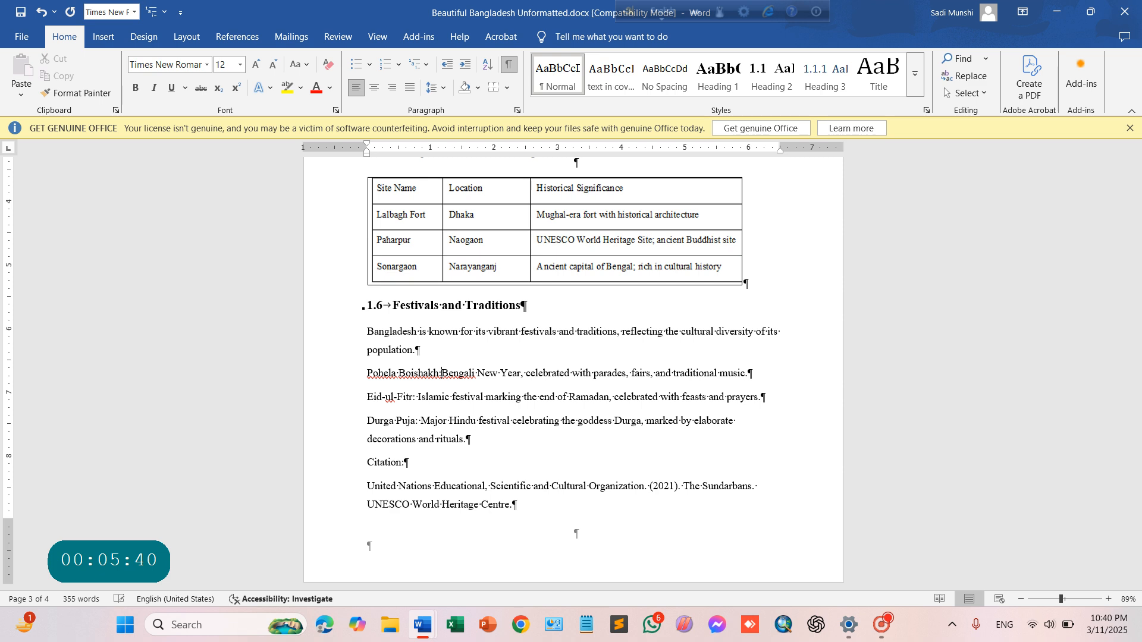
key(Return)
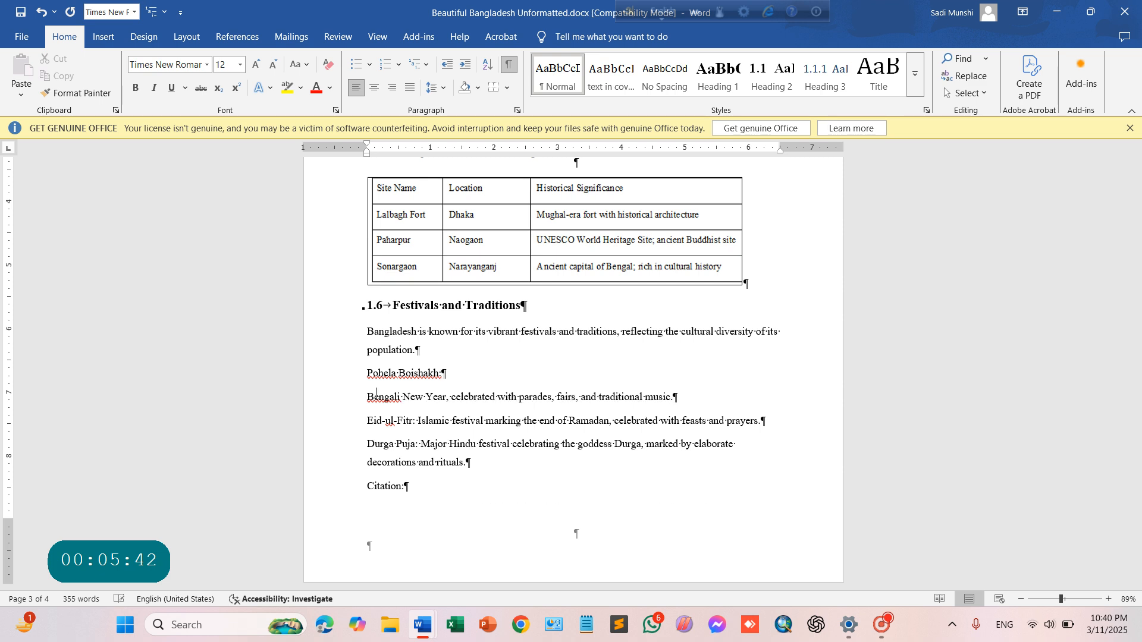
click(455, 373)
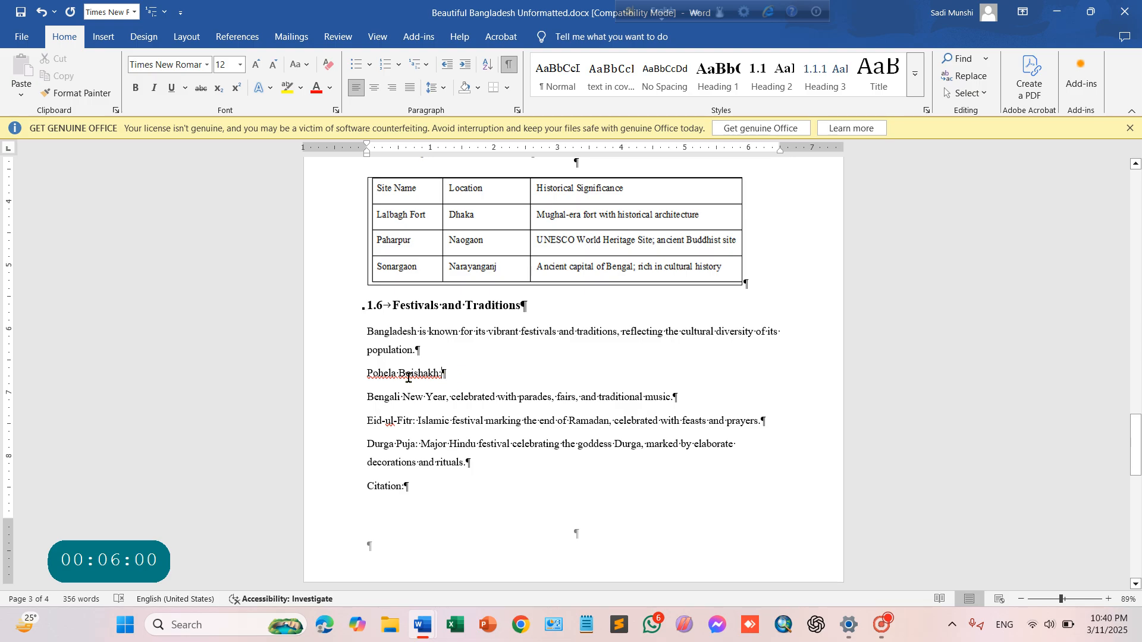
click(838, 85)
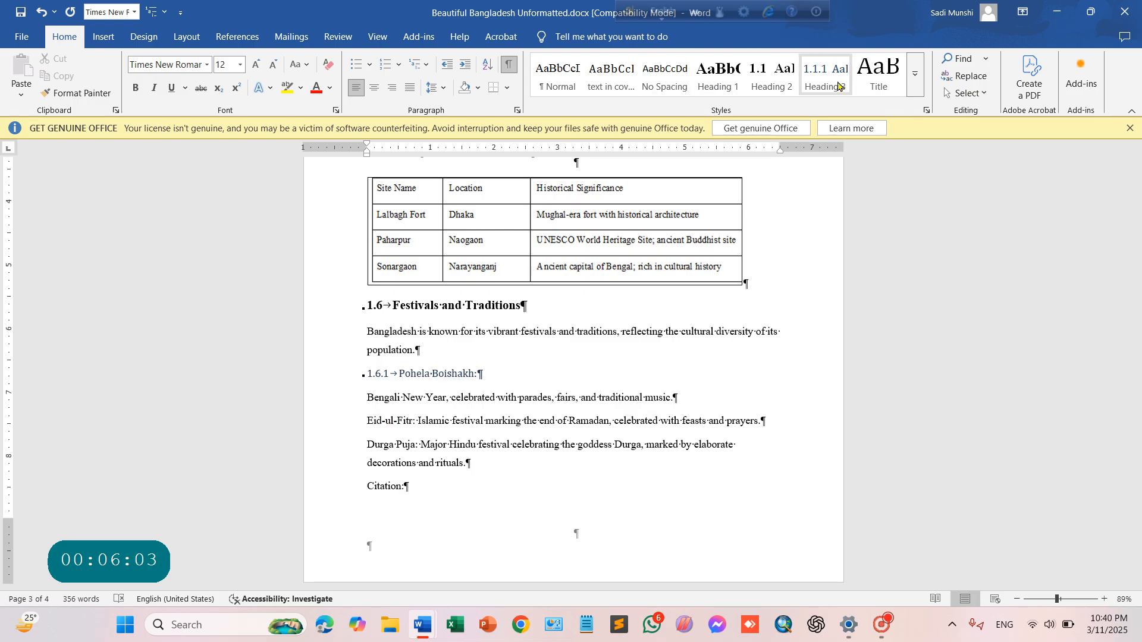
click(452, 397)
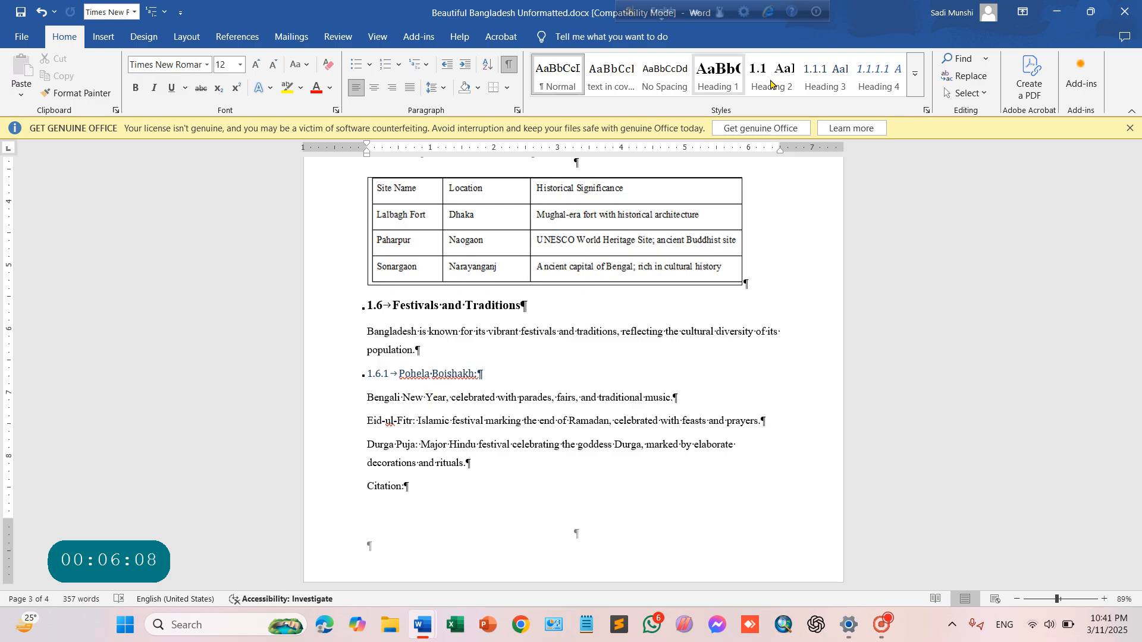
click(814, 79)
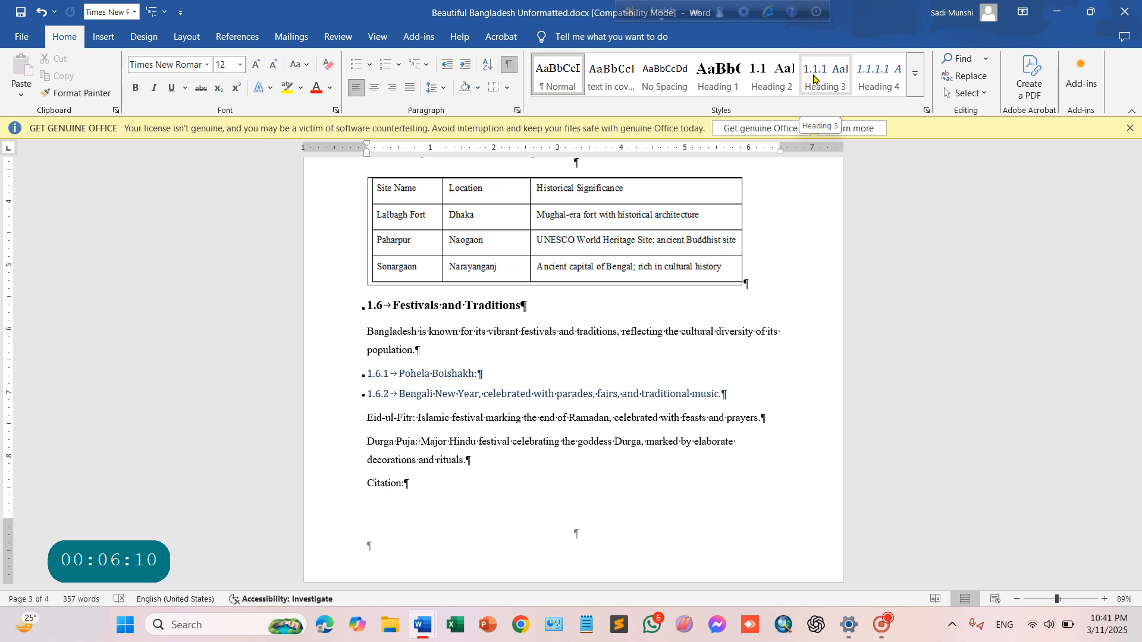
key(ctrl+z)
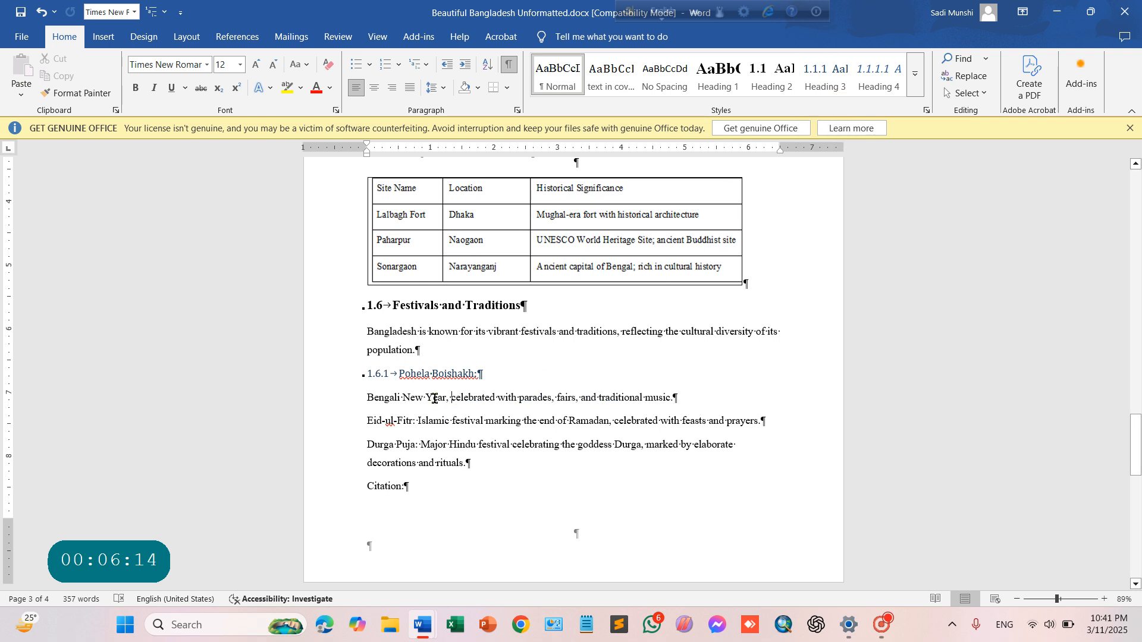
- Split "Eid-ul-Fitr:" from its description into a separate paragraph and apply the Heading 3 style to it
click(418, 422)
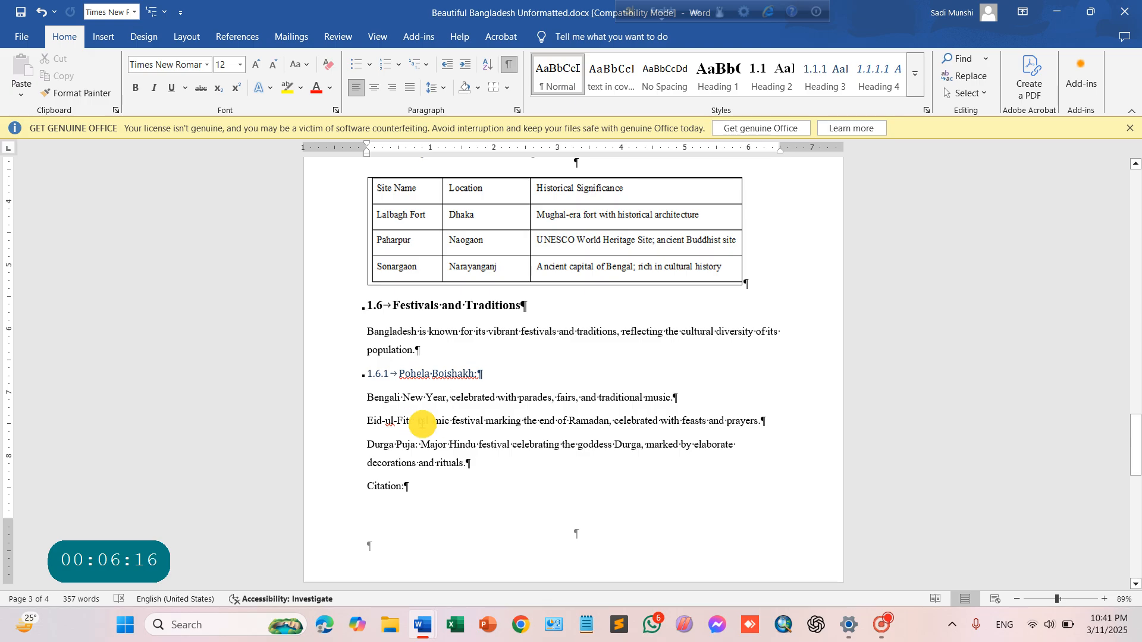
key(BackSpace)
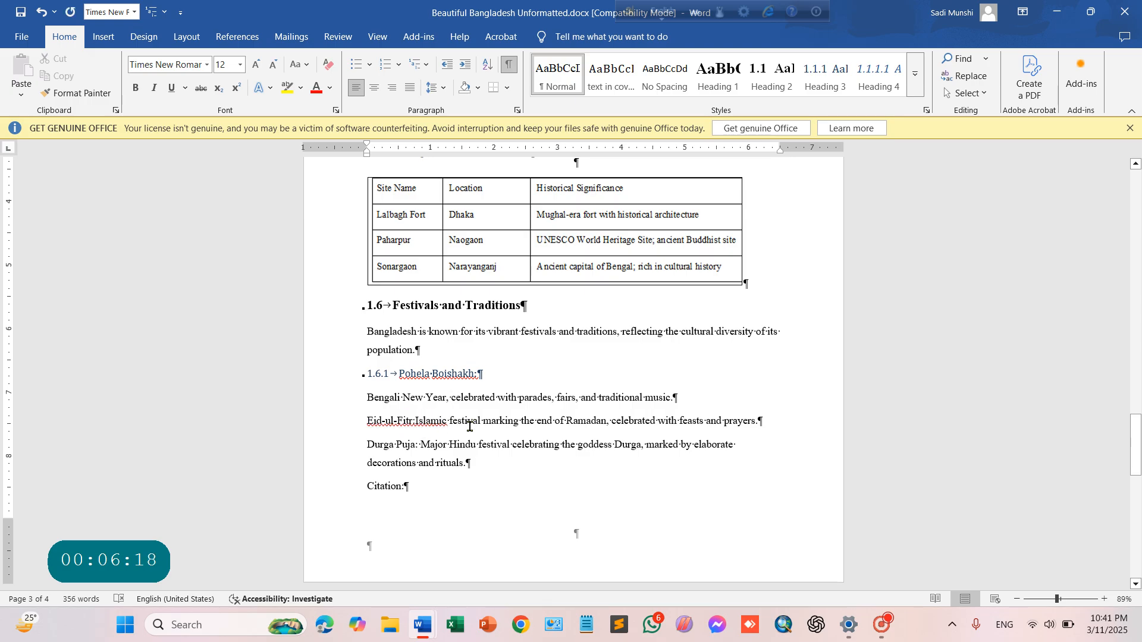
key(Return)
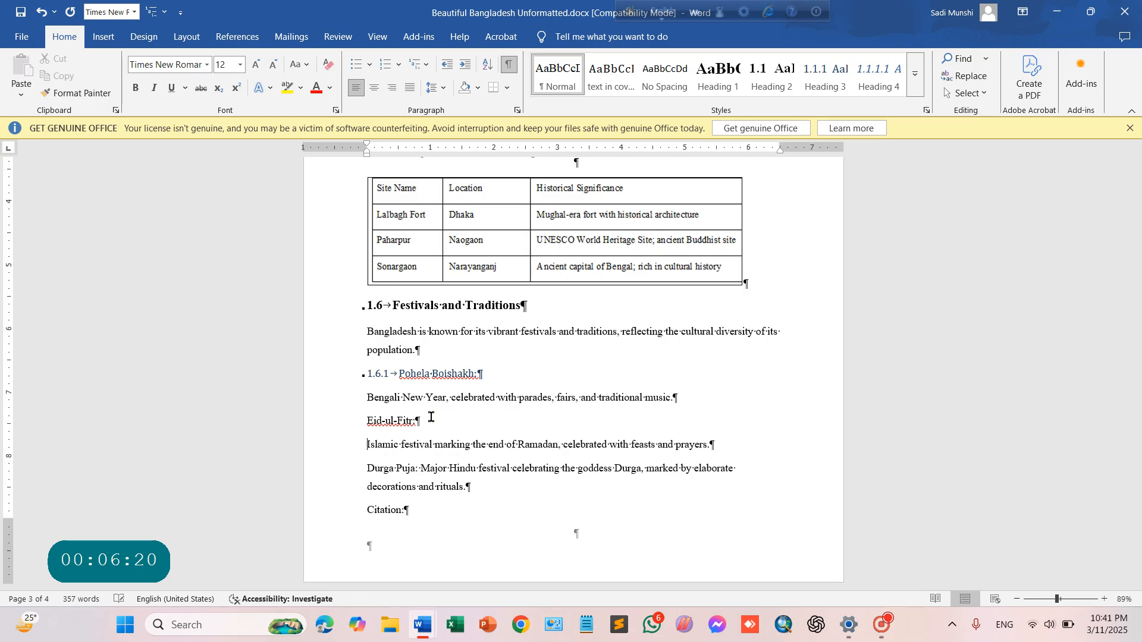
click(434, 407)
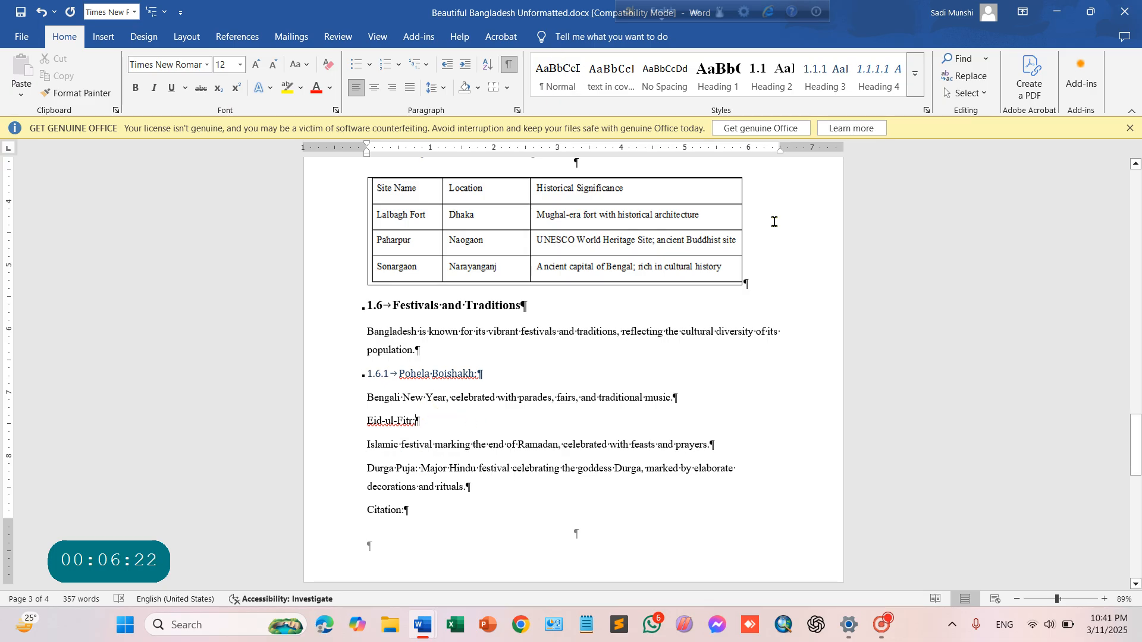
click(816, 83)
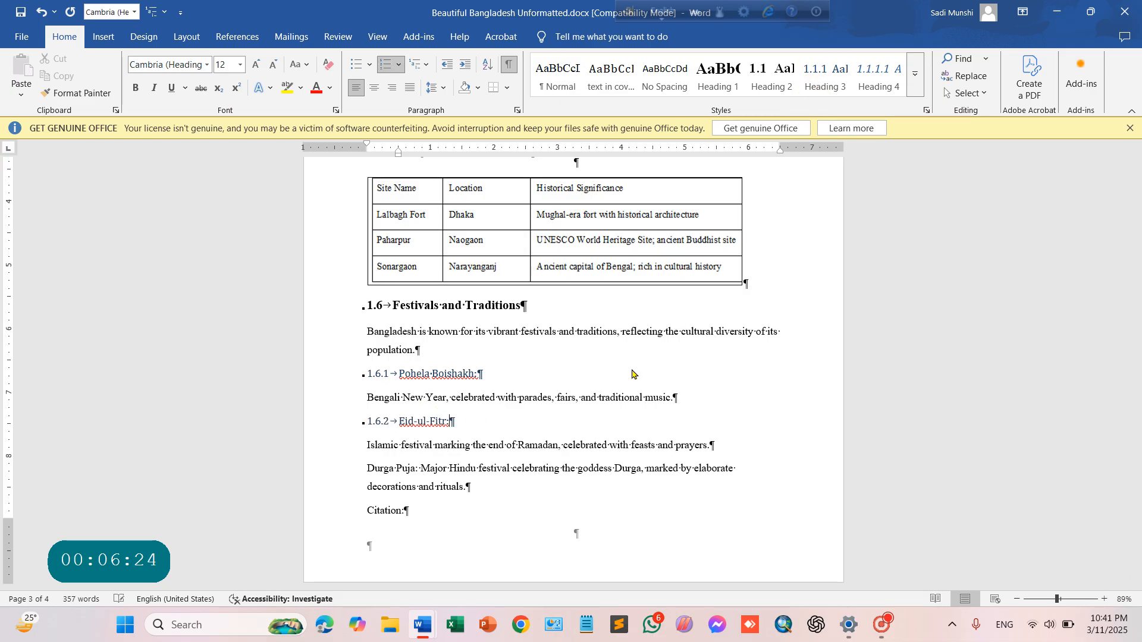
- Put "Durga Puja" on its own line without the colon, remove the description's leading space, and apply Heading 3 to the name
click(417, 467)
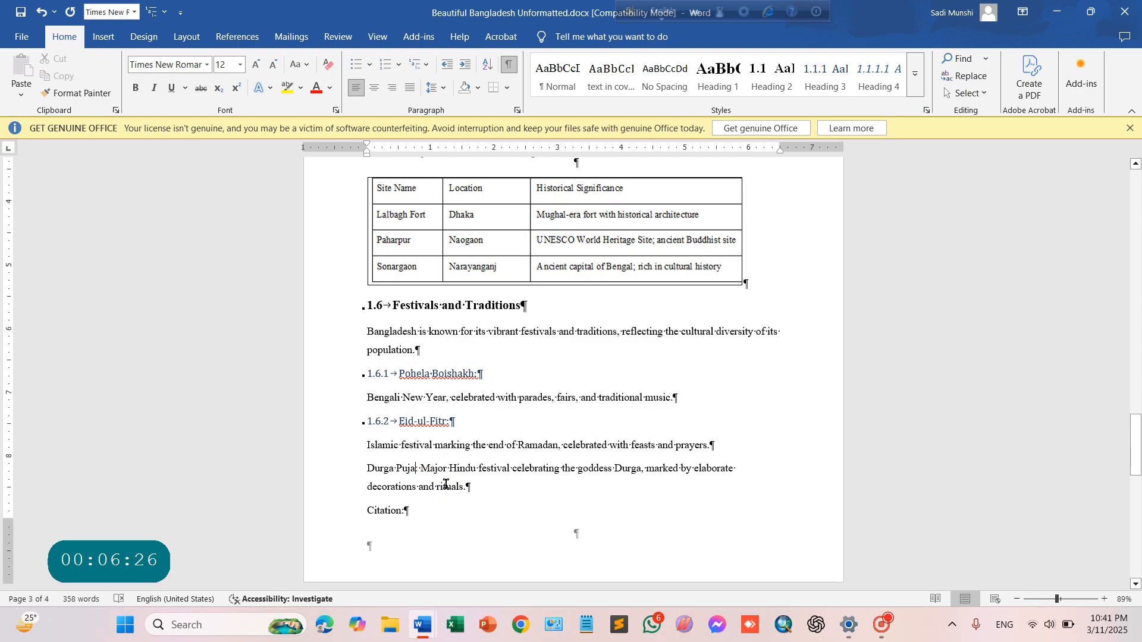
key(Return)
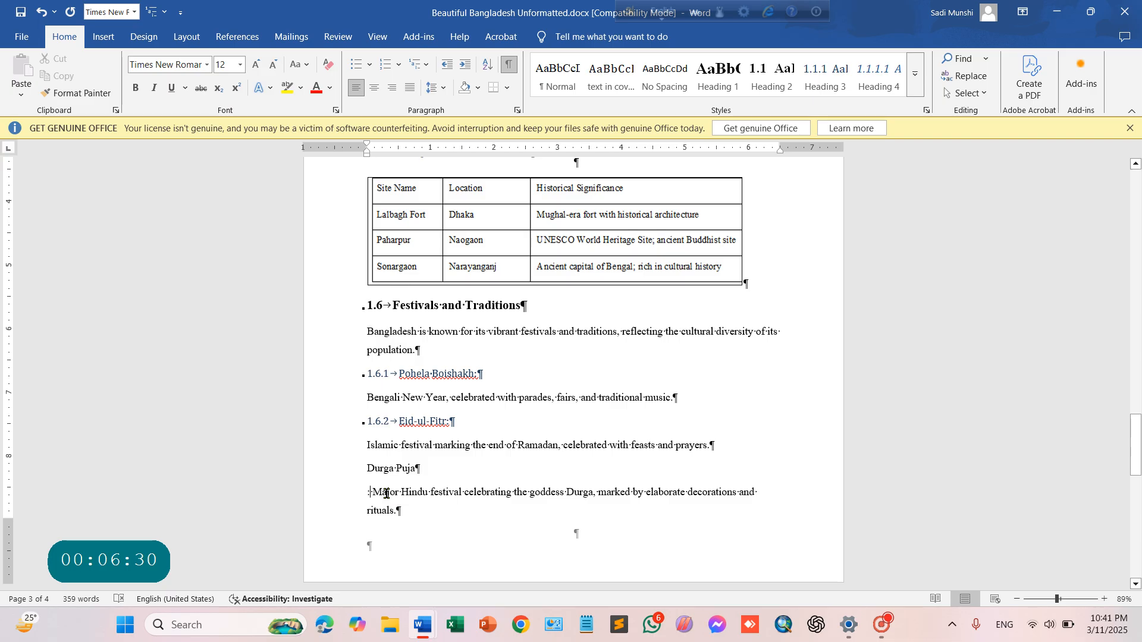
key(Delete)
key(Delete)
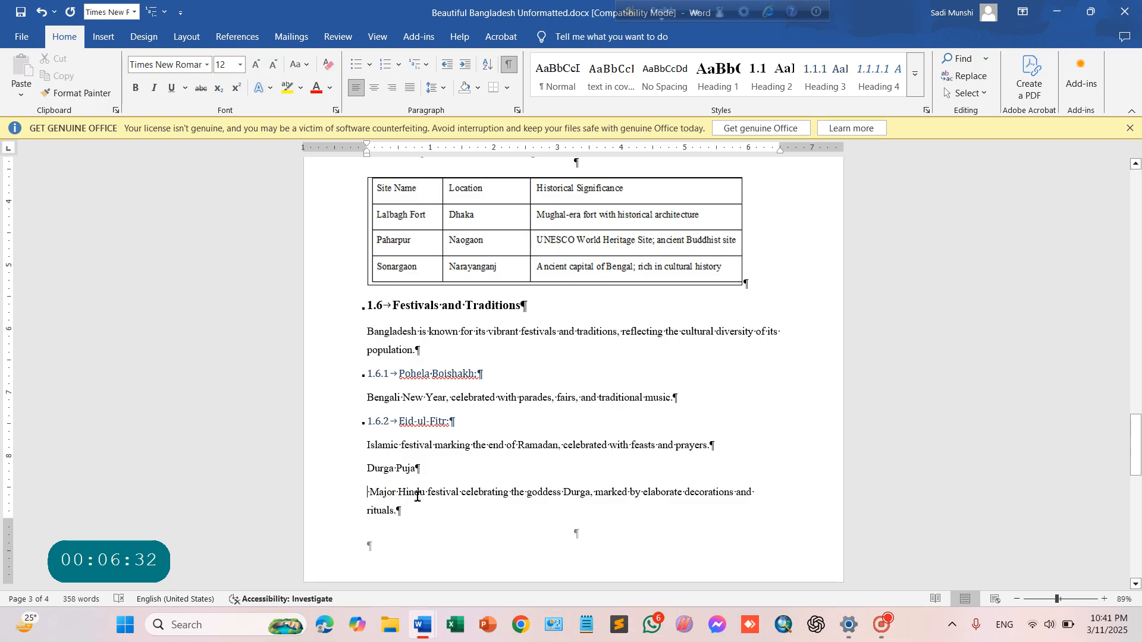
key(Delete)
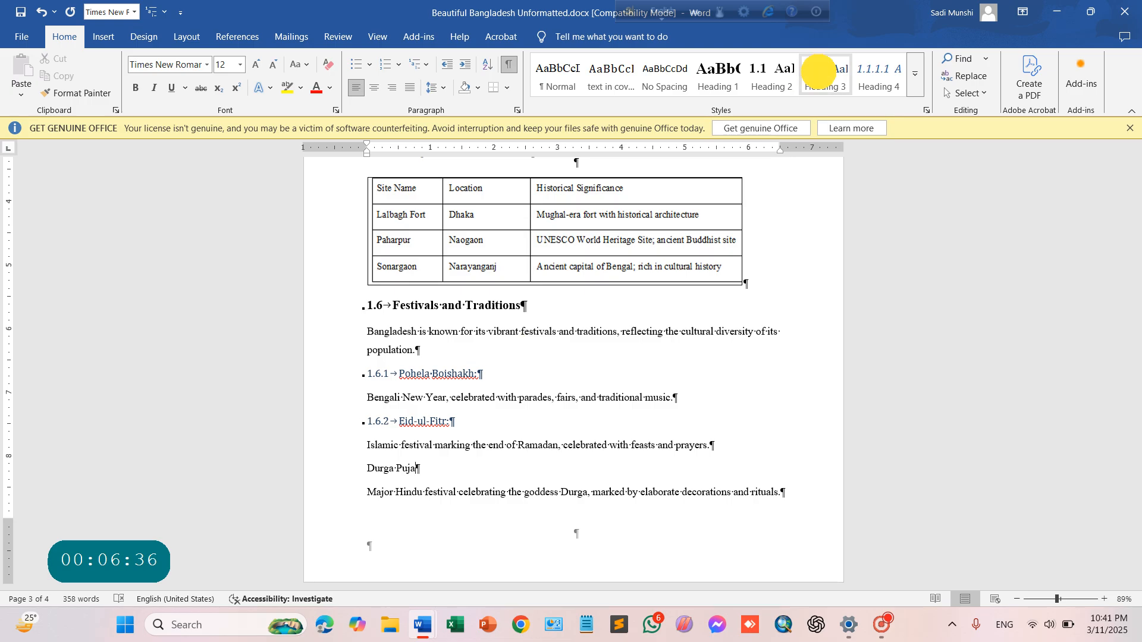
click(821, 72)
- Modify the Heading 3 style to use the Automatic font color and the Times New Roman font
right_click(826, 70)
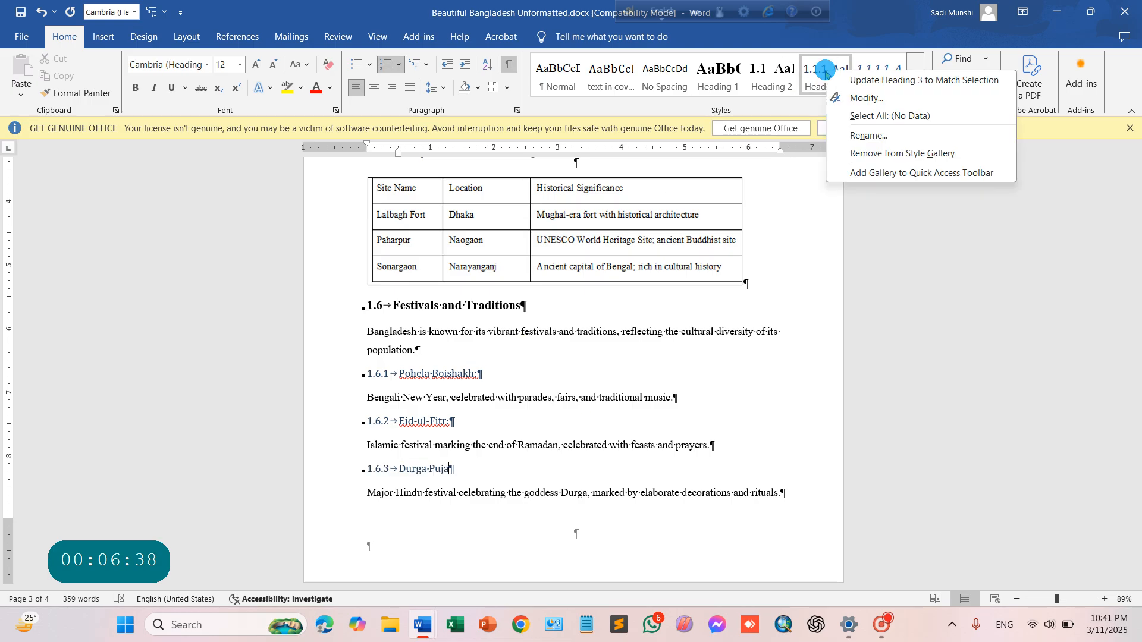
click(864, 97)
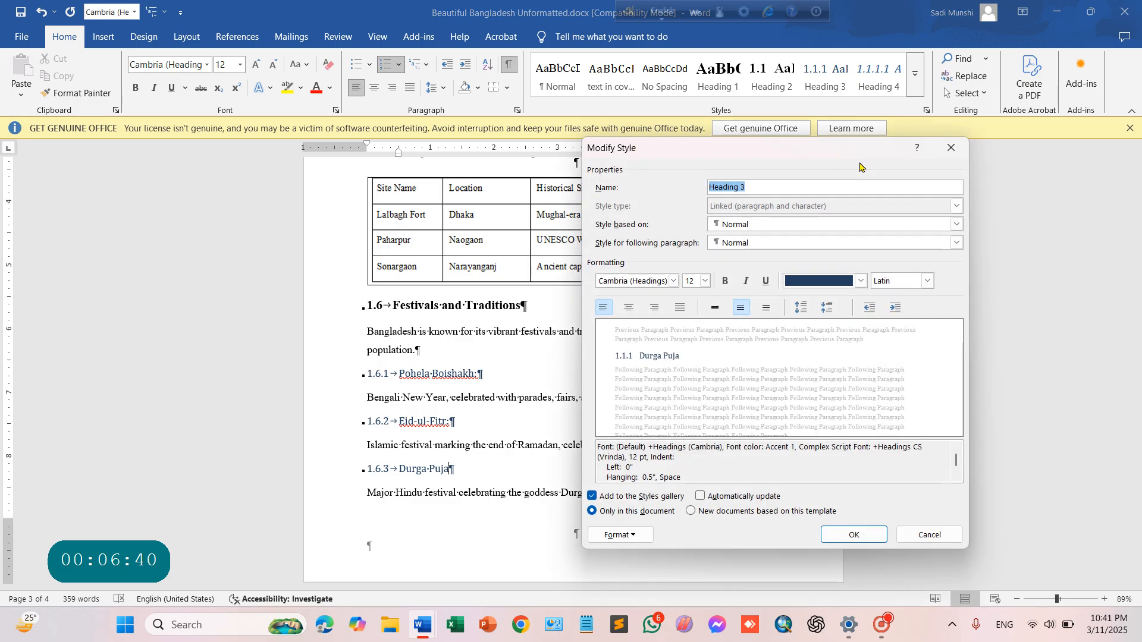
click(861, 282)
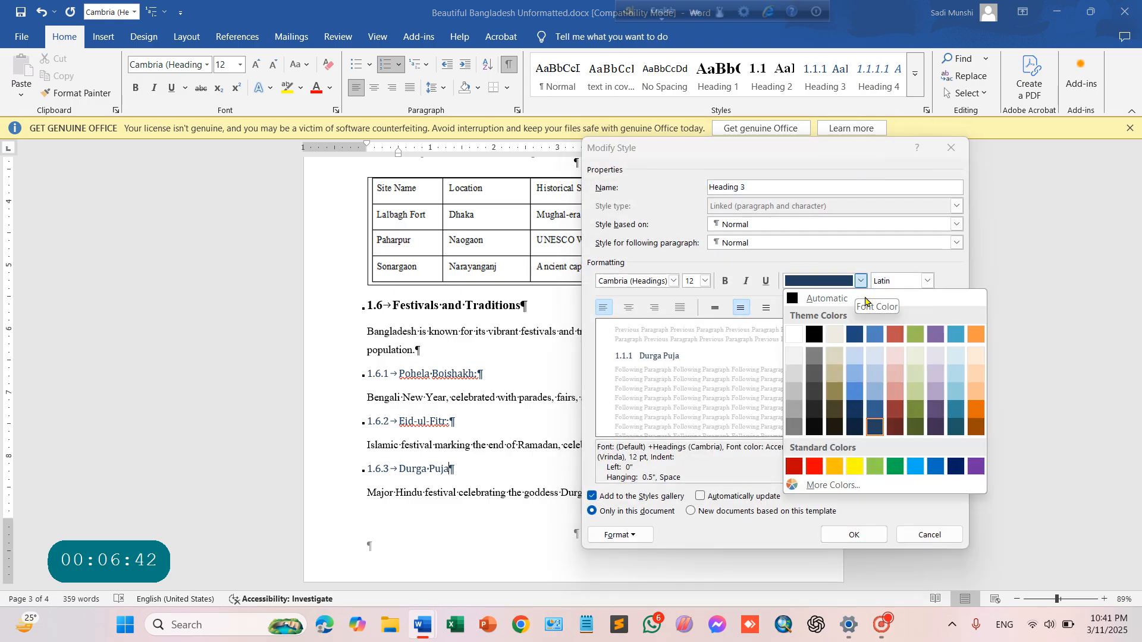
click(797, 297)
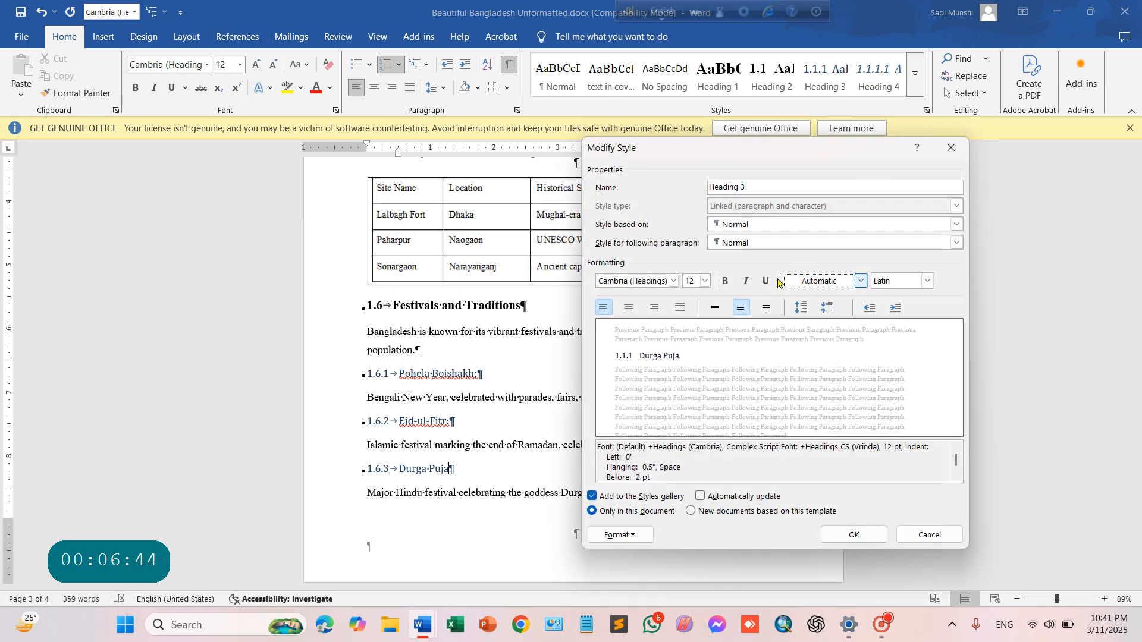
click(673, 281)
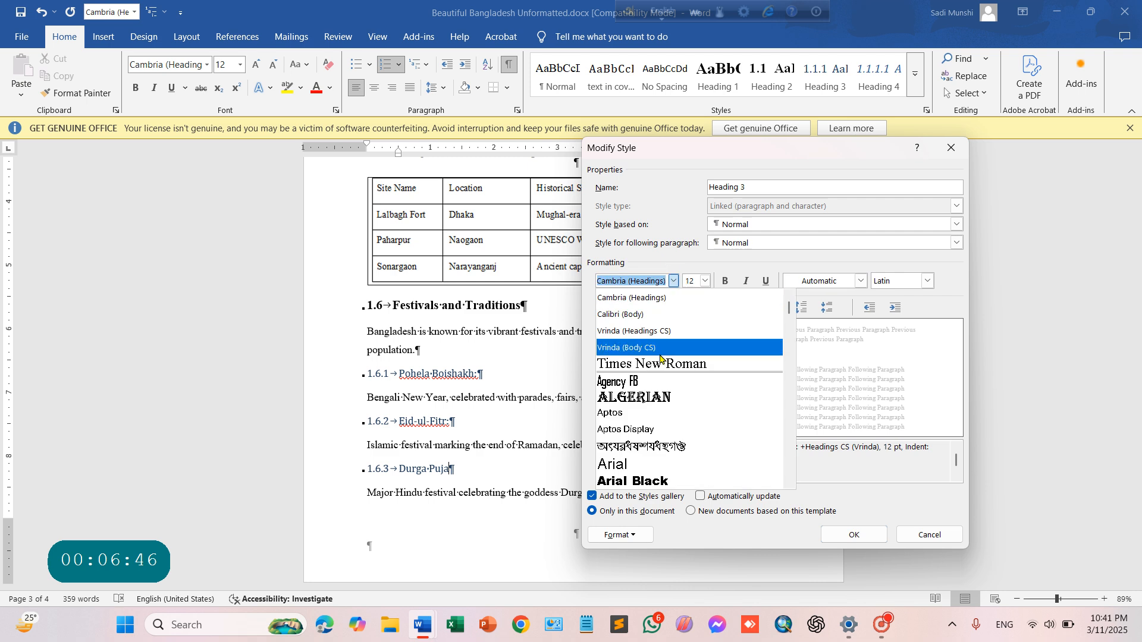
click(691, 360)
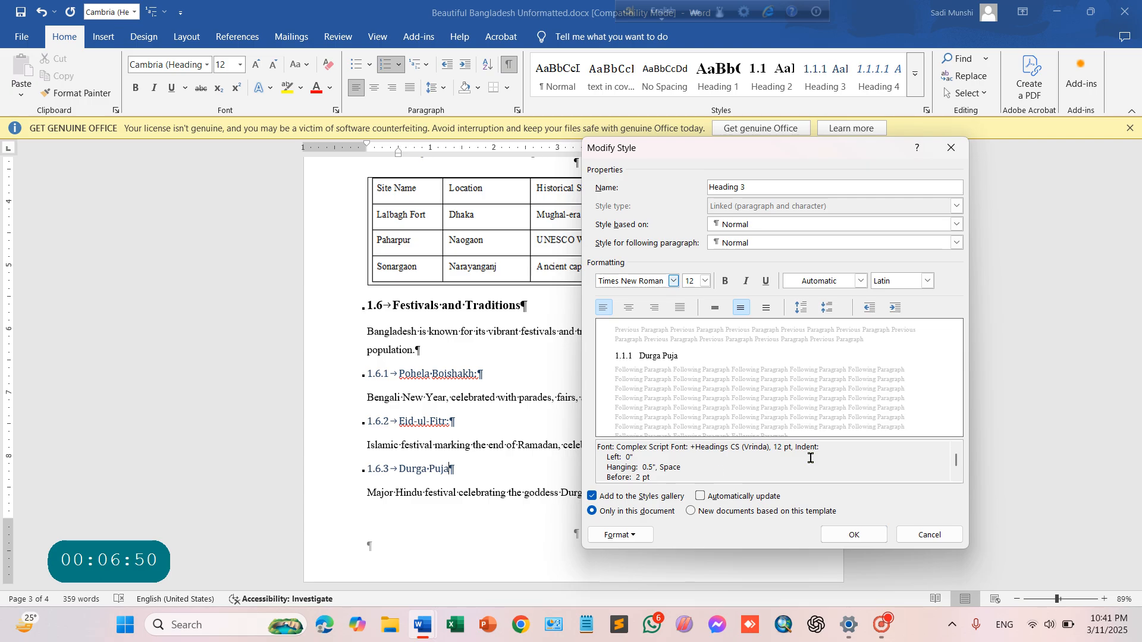
click(865, 529)
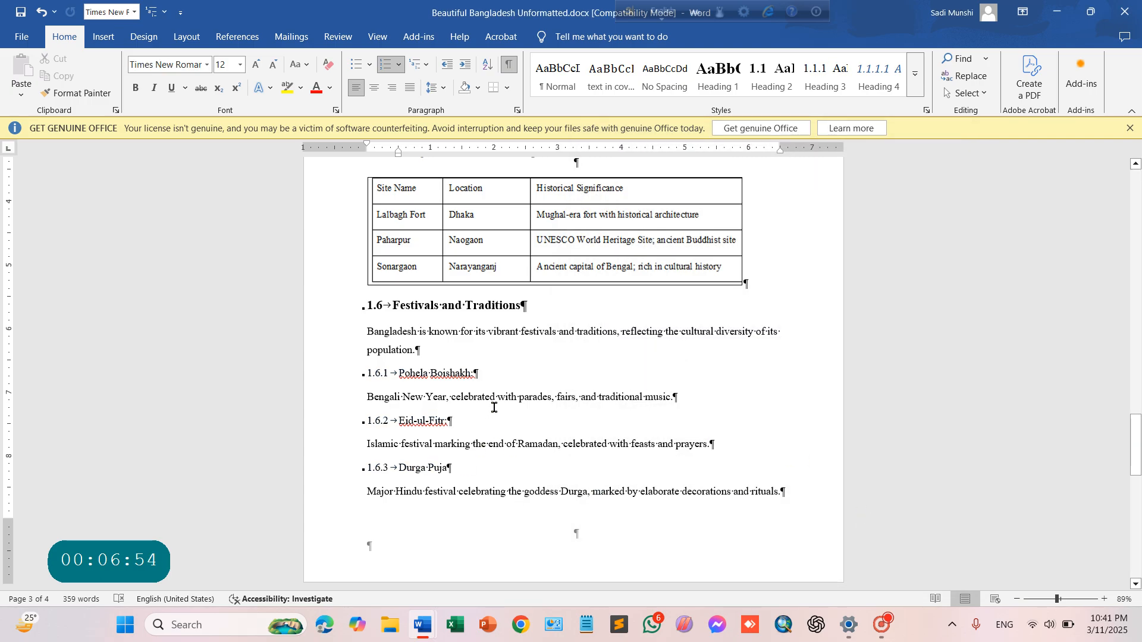
scroll(493, 407, up, 4)
scroll(500, 417, up, 7)
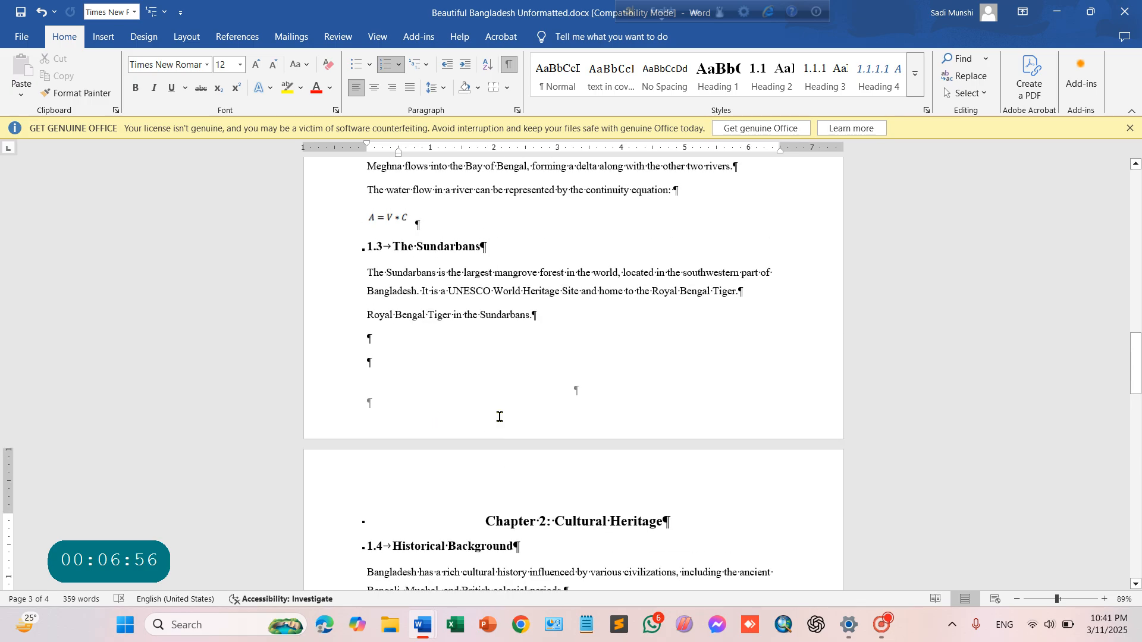
scroll(499, 417, up, 10)
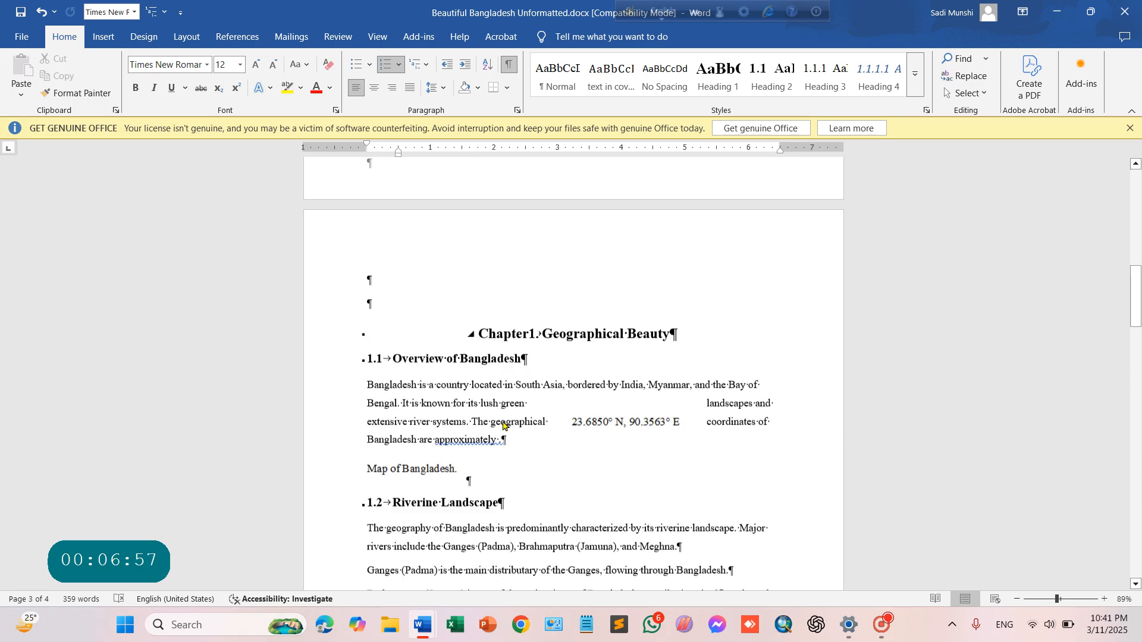
click(883, 630)
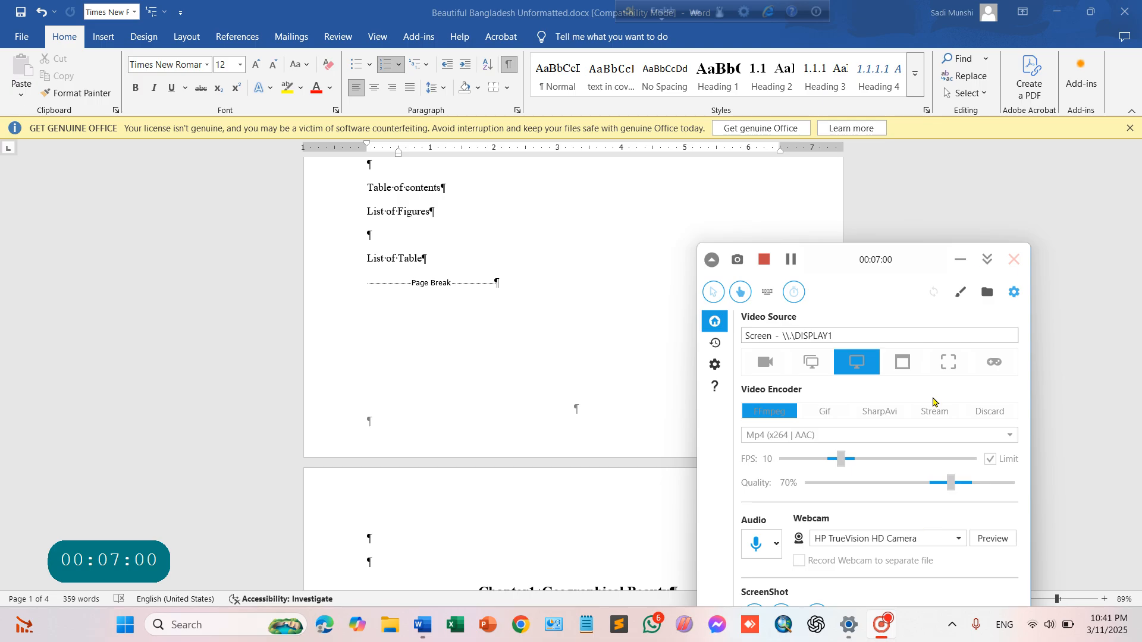
click(958, 257)
click(926, 165)
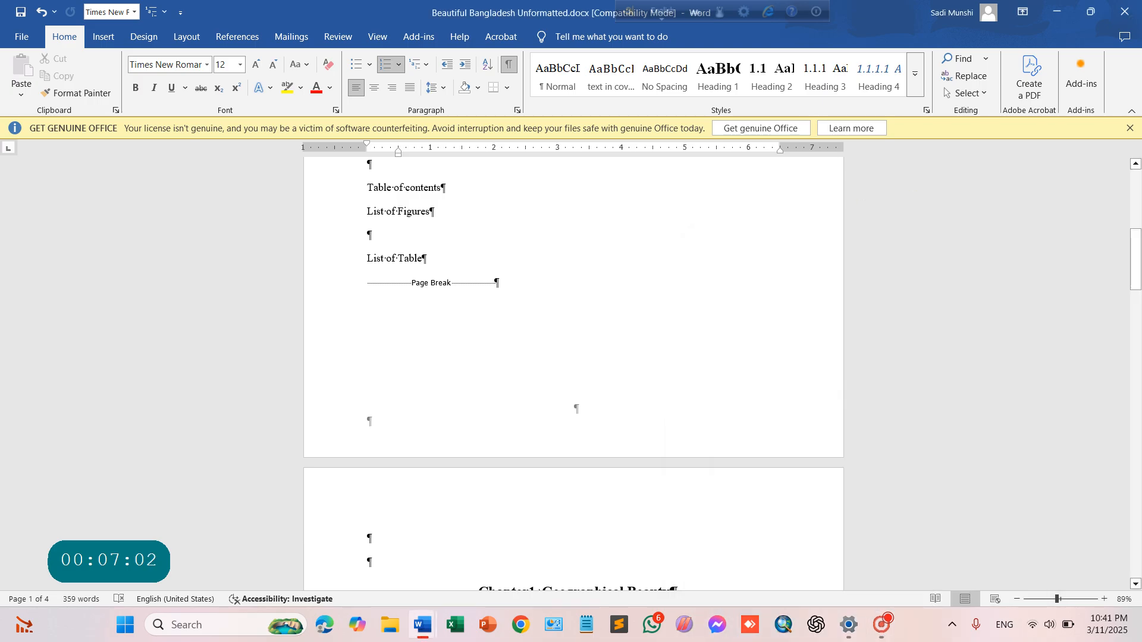
scroll(608, 357, up, 7)
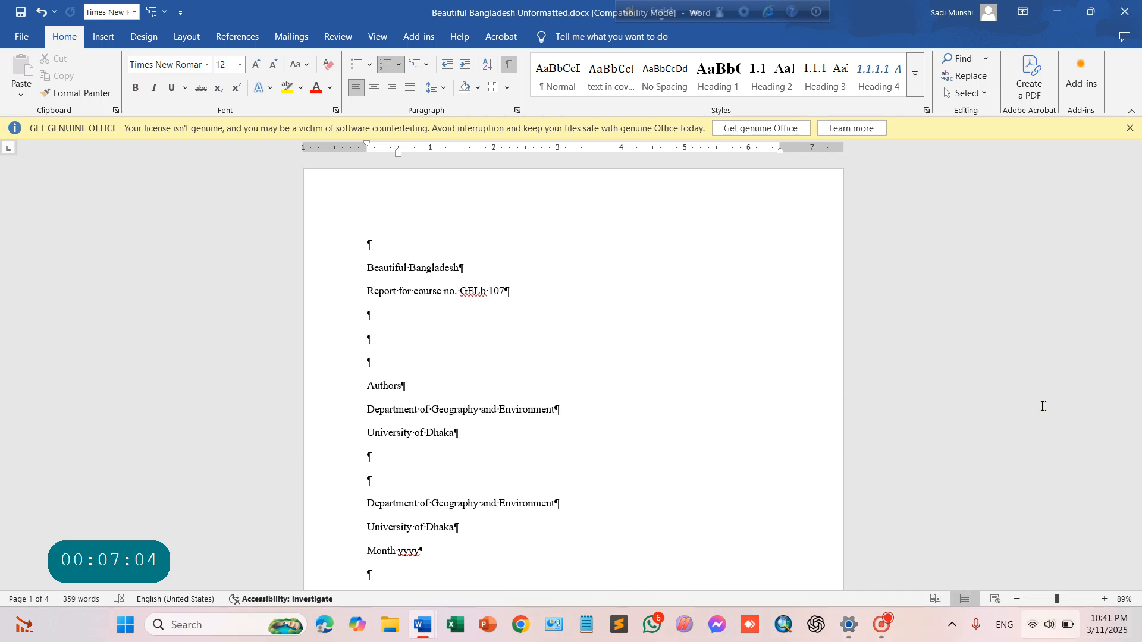
- Compare the unformatted document's headings with the practice copy's table of contents and chapters, and check through to the Citation and Annex-I page
click(1086, 10)
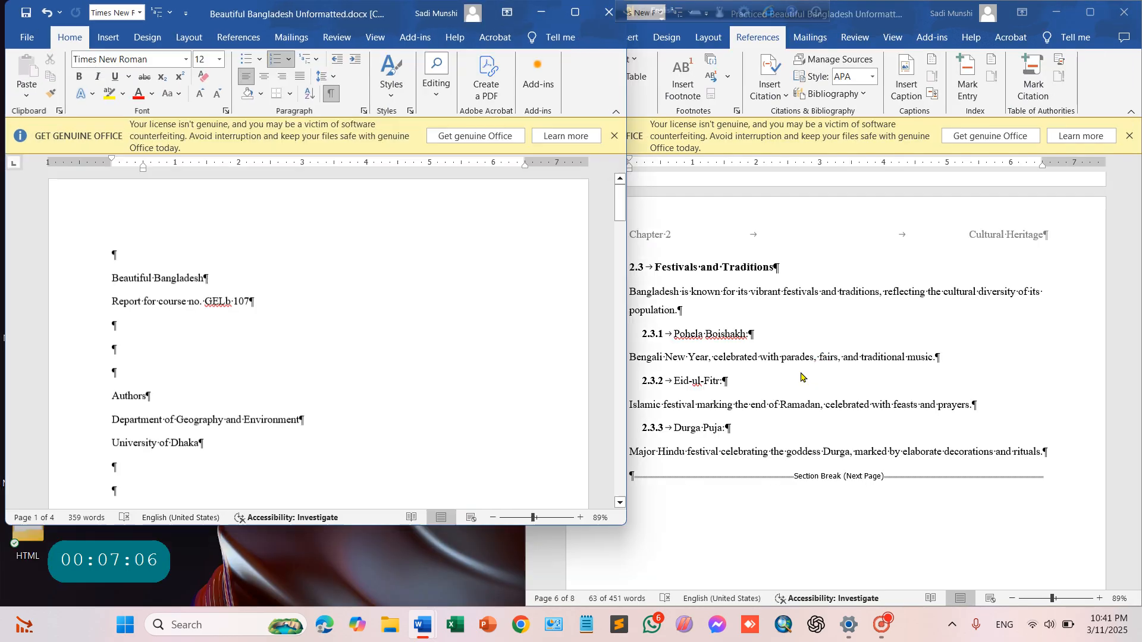
scroll(827, 357, up, 10)
scroll(827, 357, up, 8)
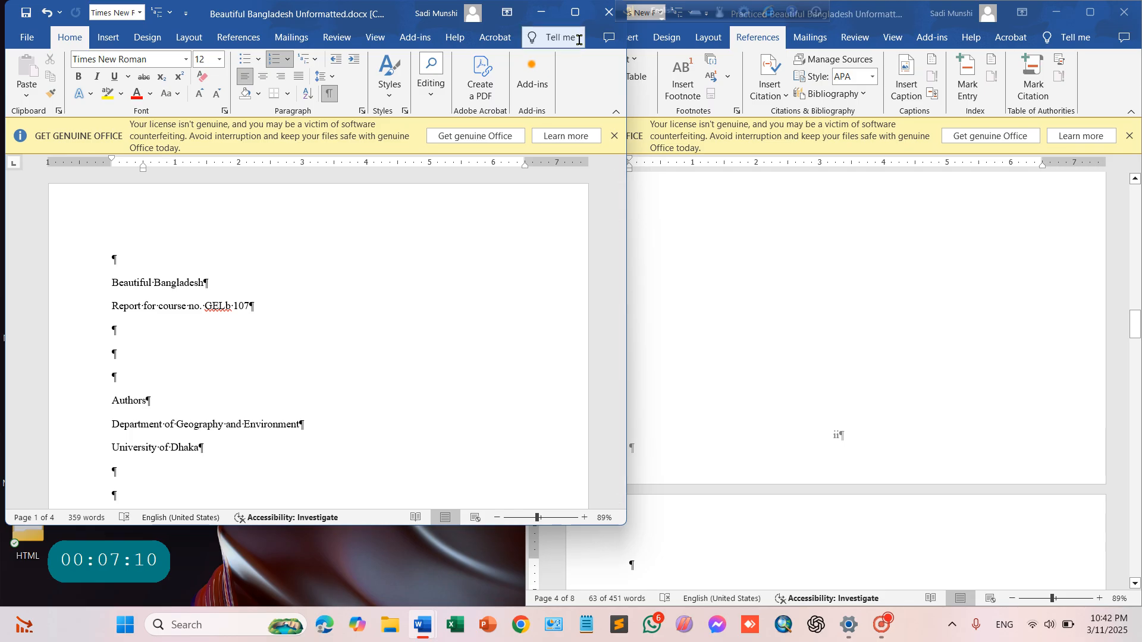
click(575, 12)
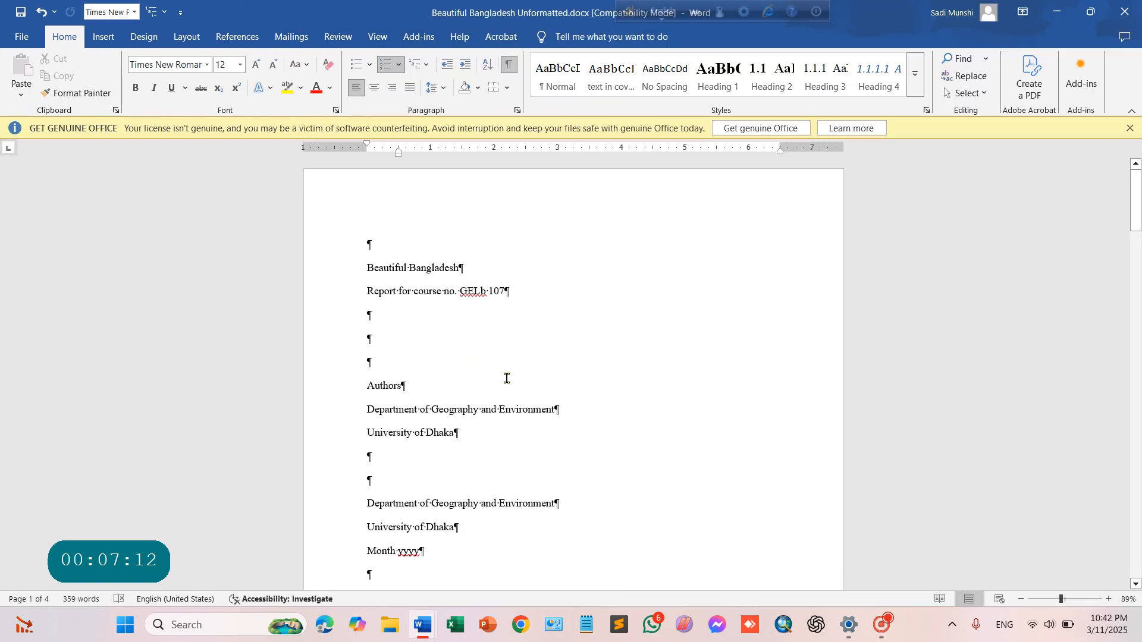
scroll(507, 377, down, 10)
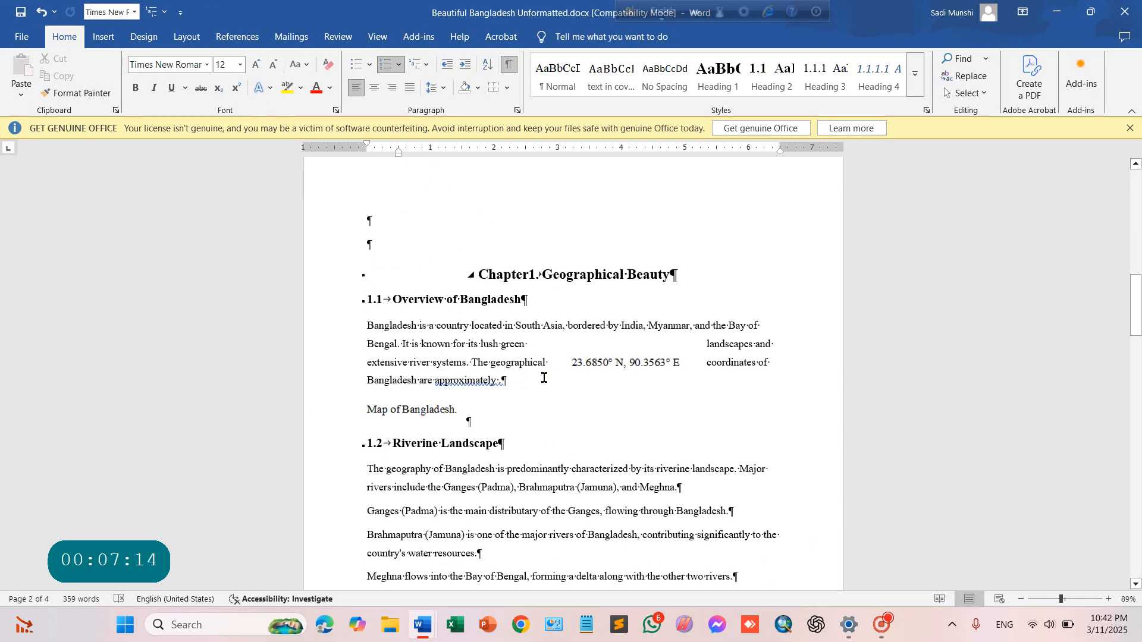
scroll(530, 416, down, 12)
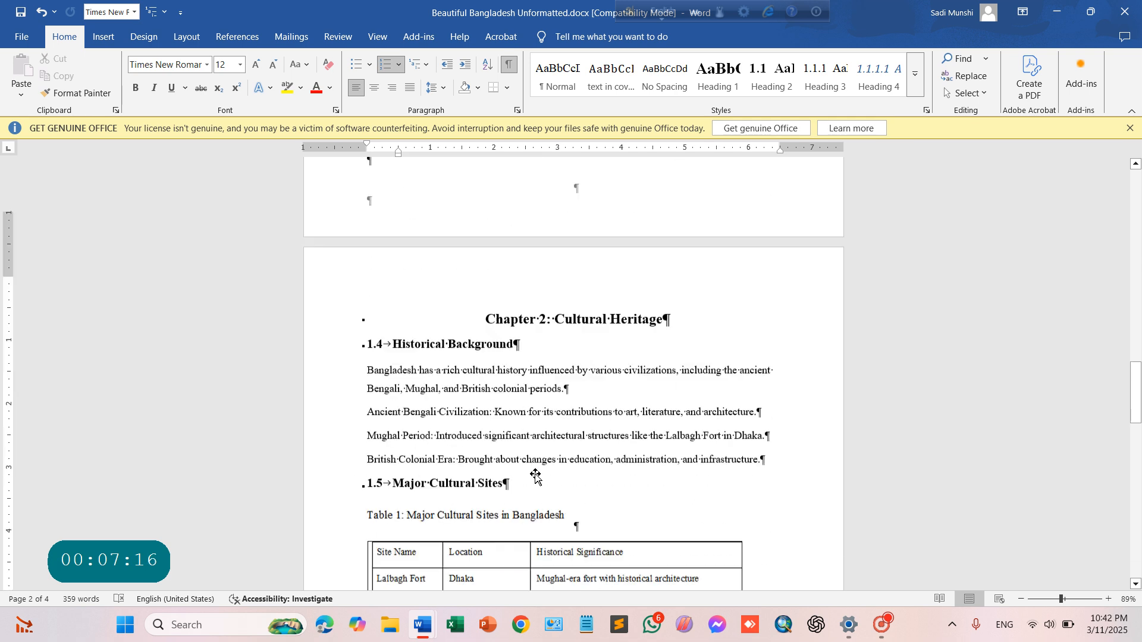
click(1091, 12)
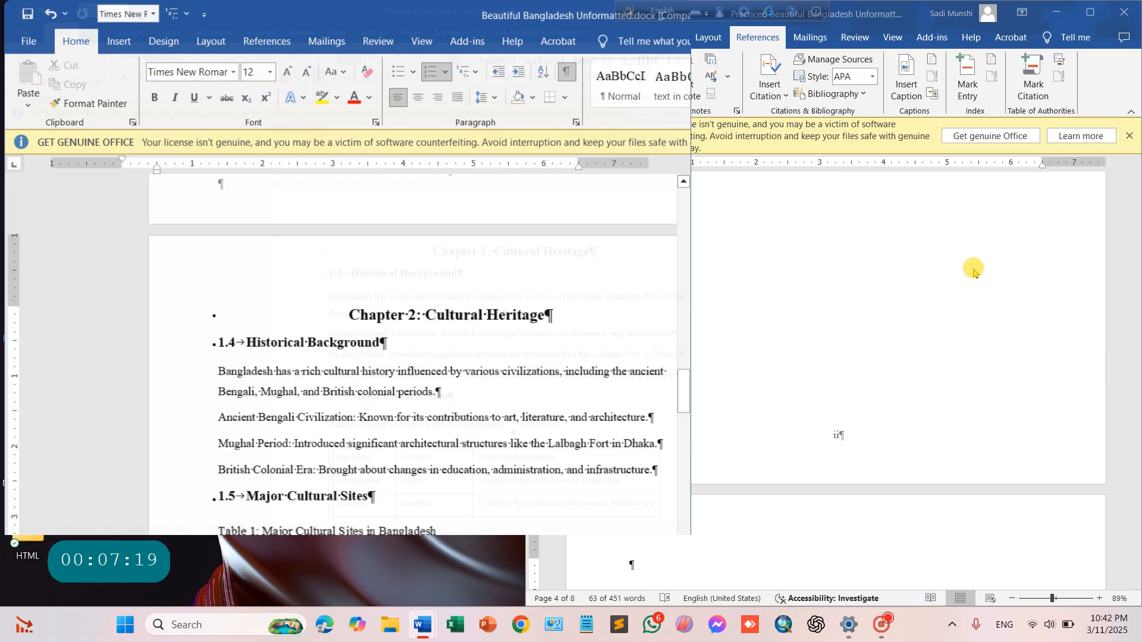
scroll(889, 280, up, 6)
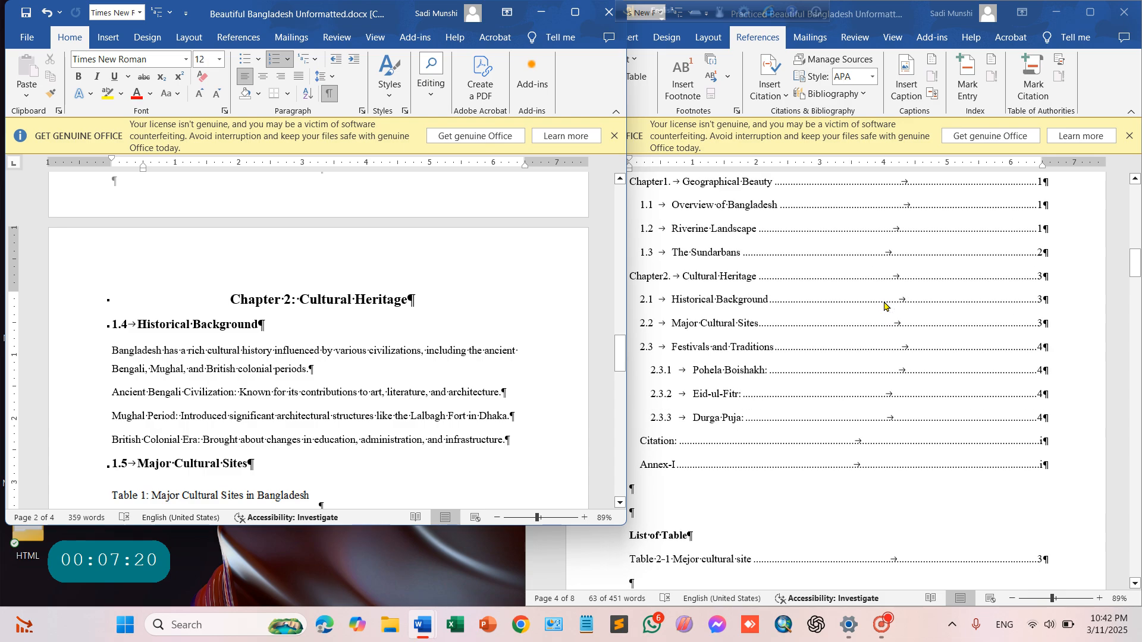
scroll(885, 306, up, 10)
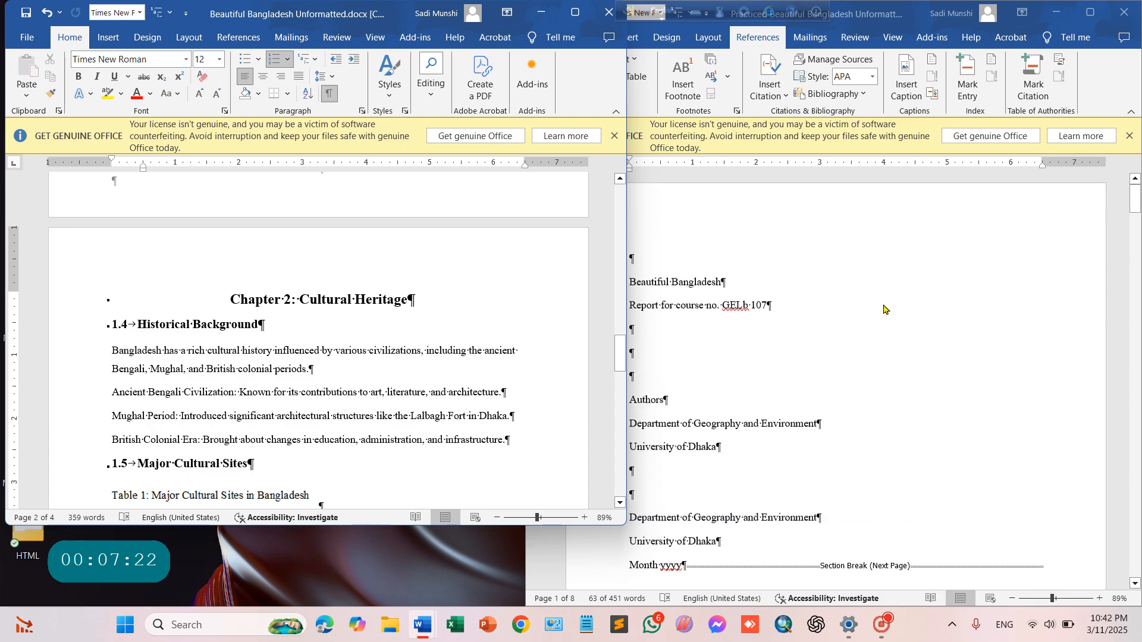
scroll(884, 309, down, 10)
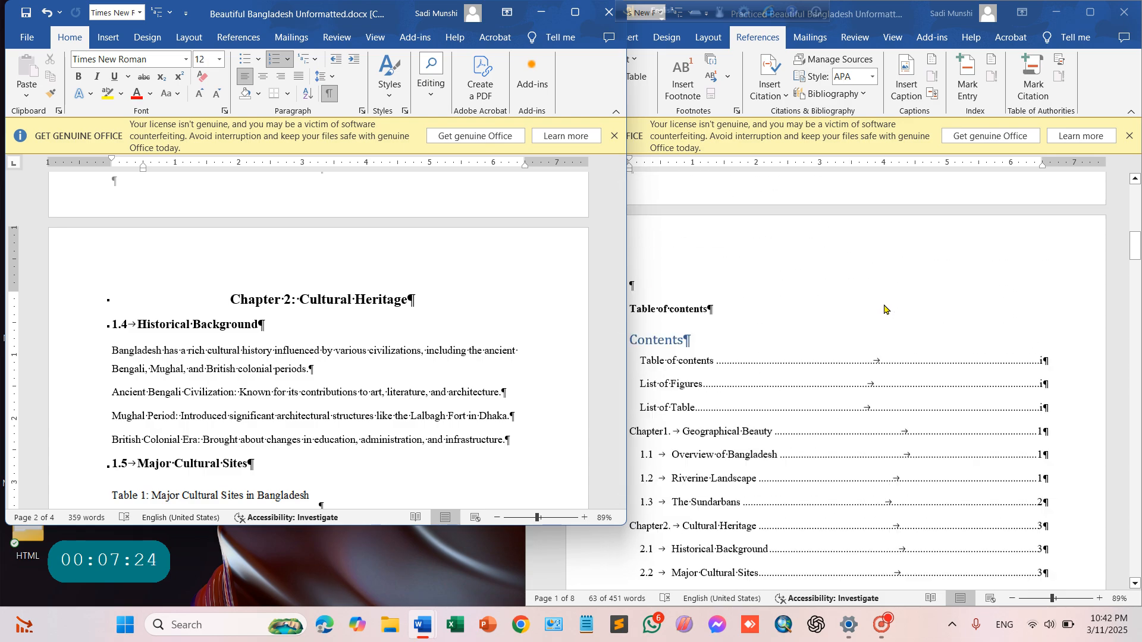
scroll(884, 309, down, 10)
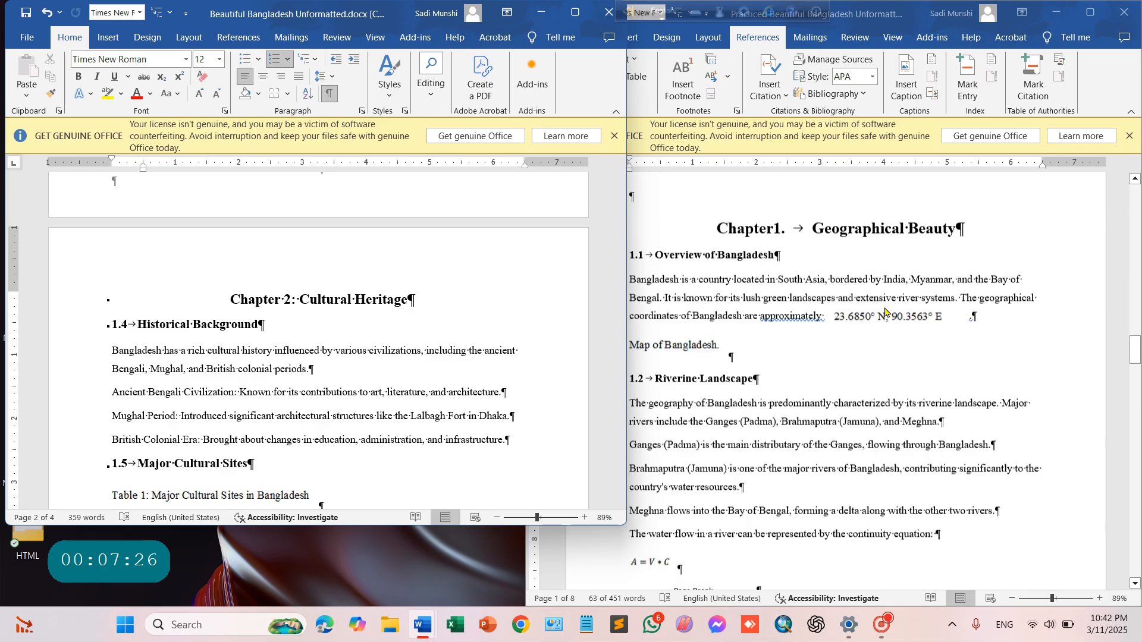
scroll(885, 313, down, 10)
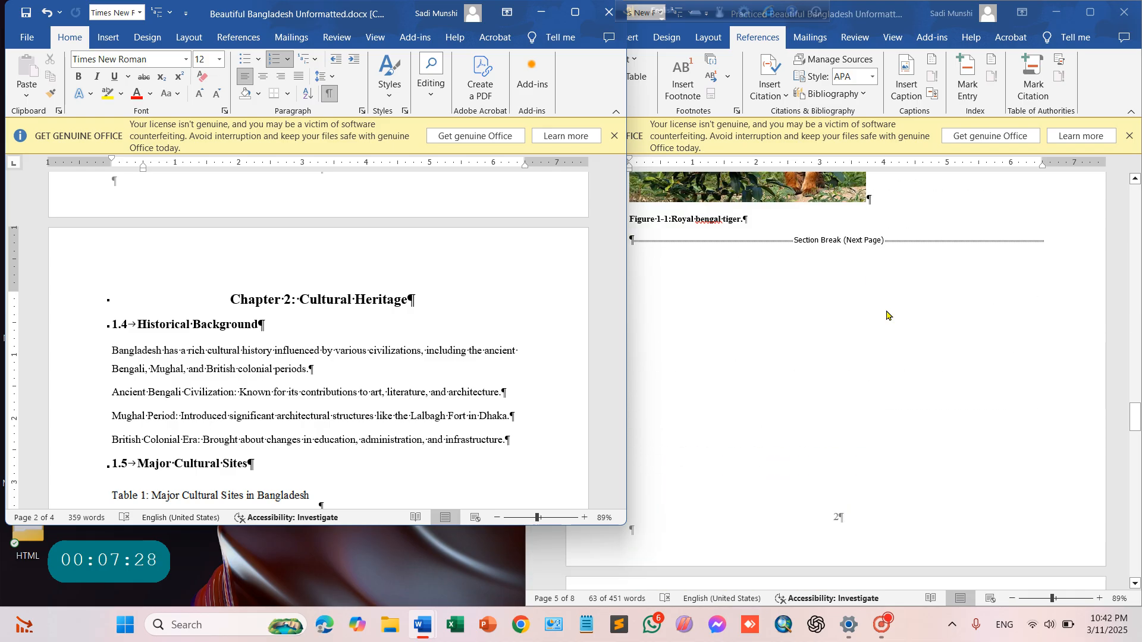
scroll(886, 315, up, 5)
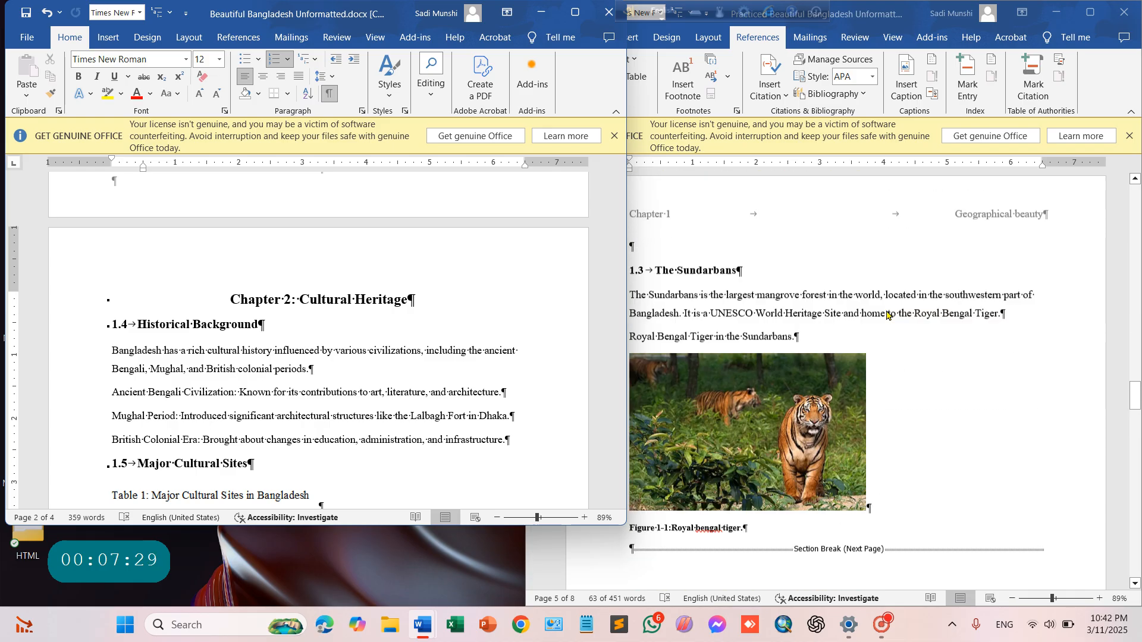
click(563, 13)
scroll(400, 345, down, 10)
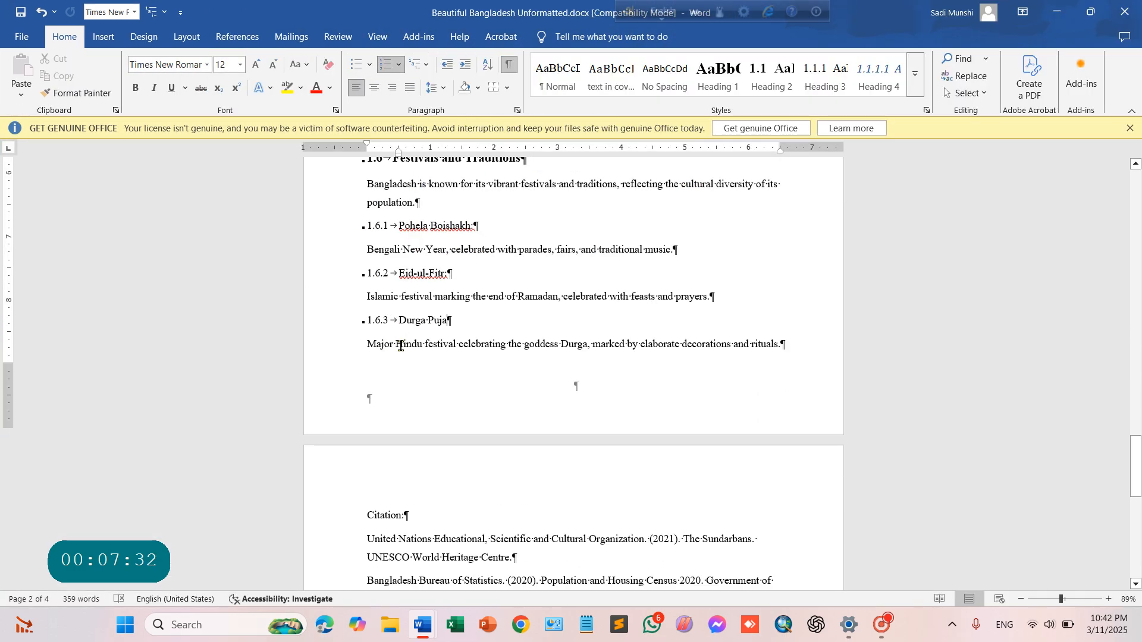
scroll(400, 346, down, 5)
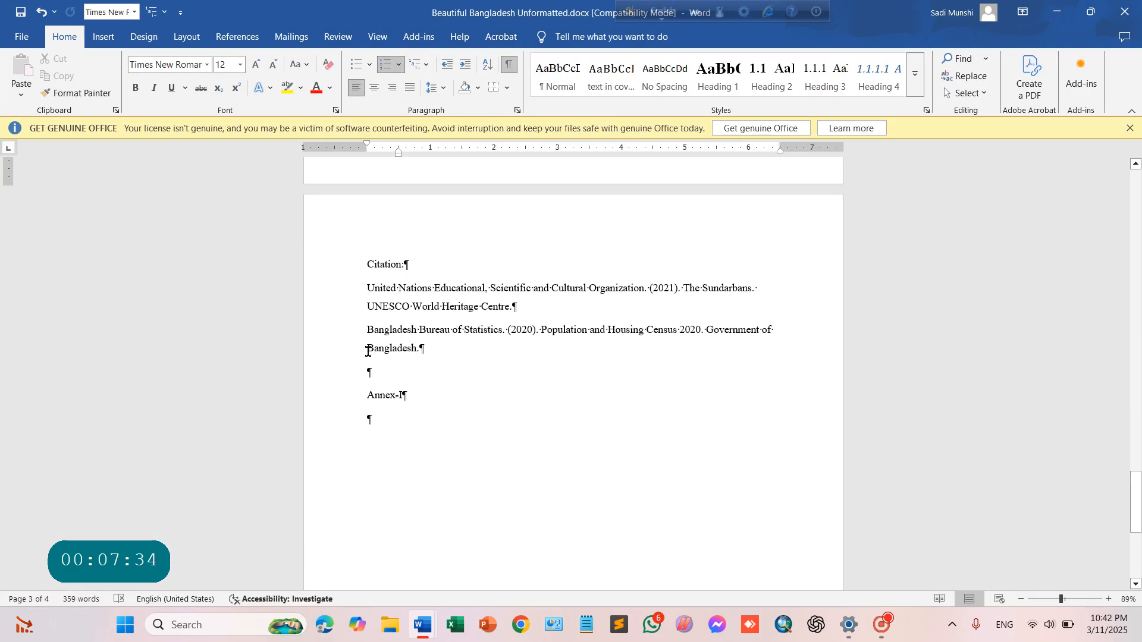
- Place the insertion point on the empty line below "Royal Bengal Tiger in the Sundarbans." in section 1.3
scroll(367, 351, down, 2)
scroll(369, 352, up, 15)
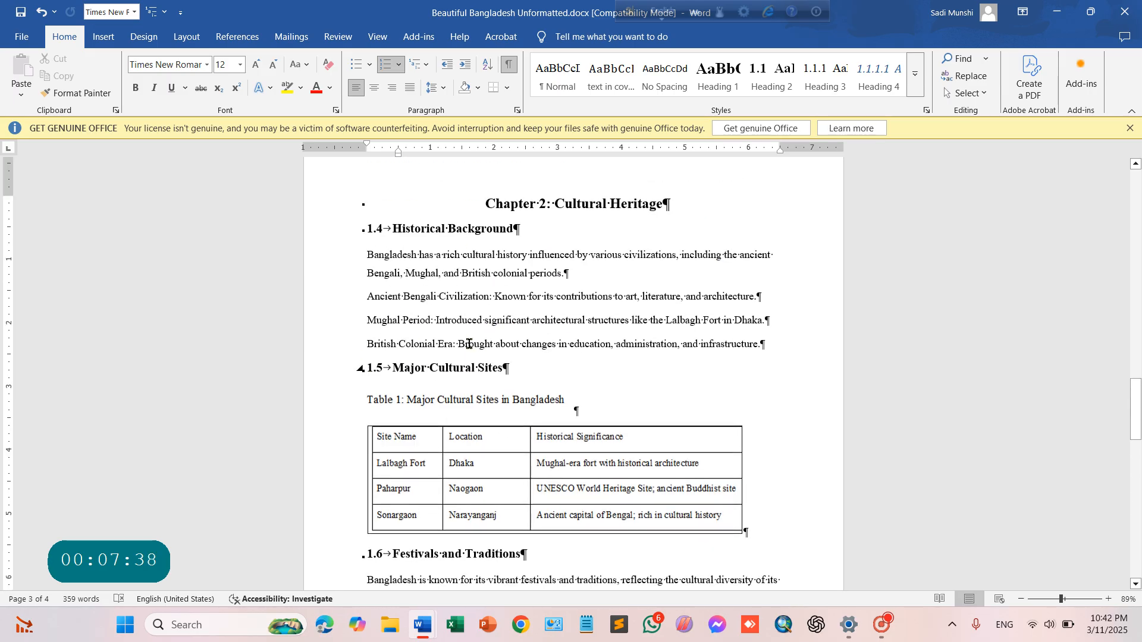
scroll(501, 294, up, 10)
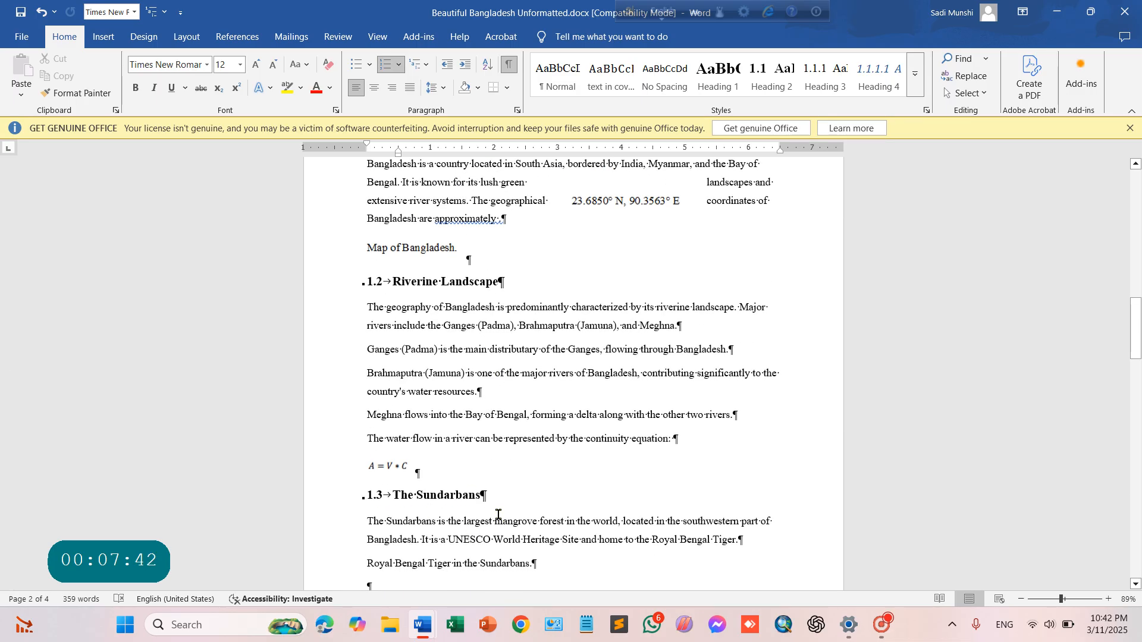
click(498, 507)
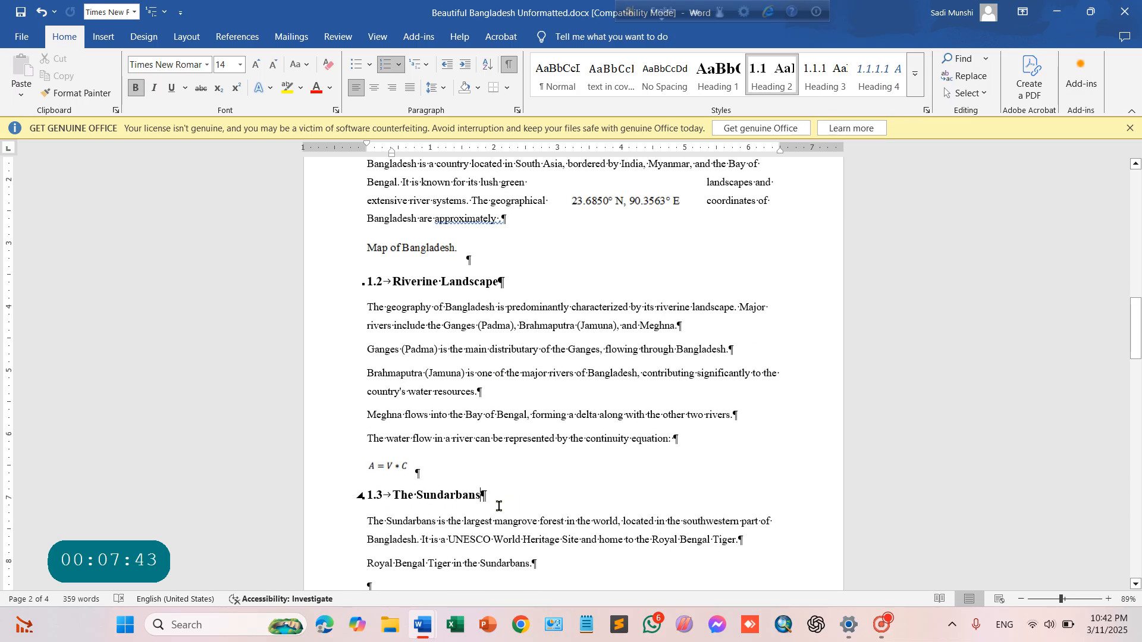
click(366, 521)
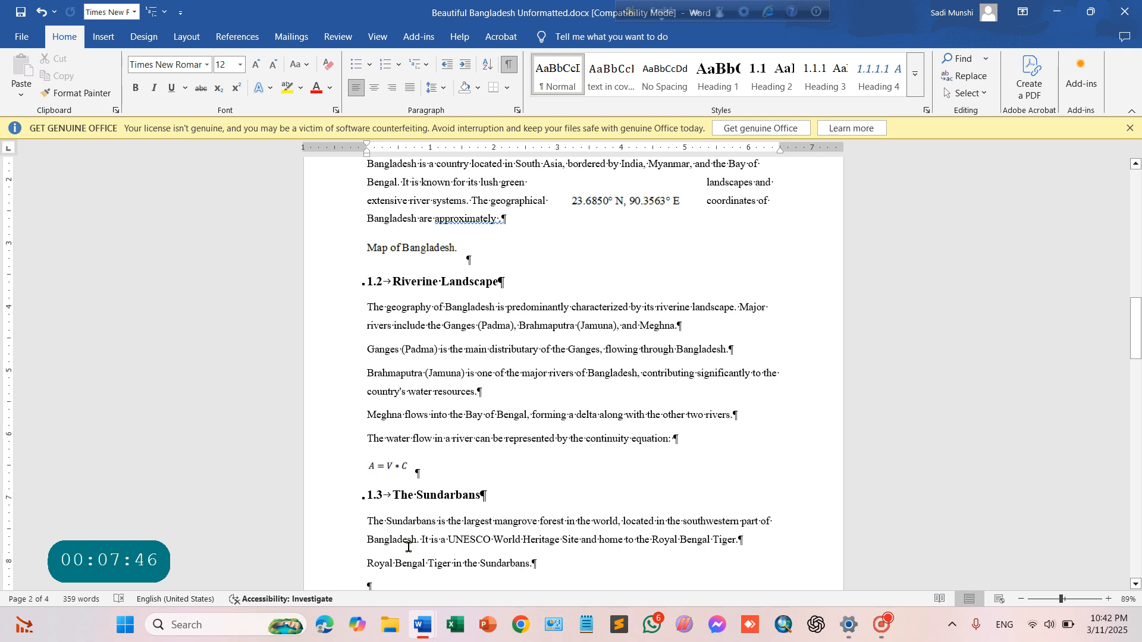
scroll(408, 547, down, 1)
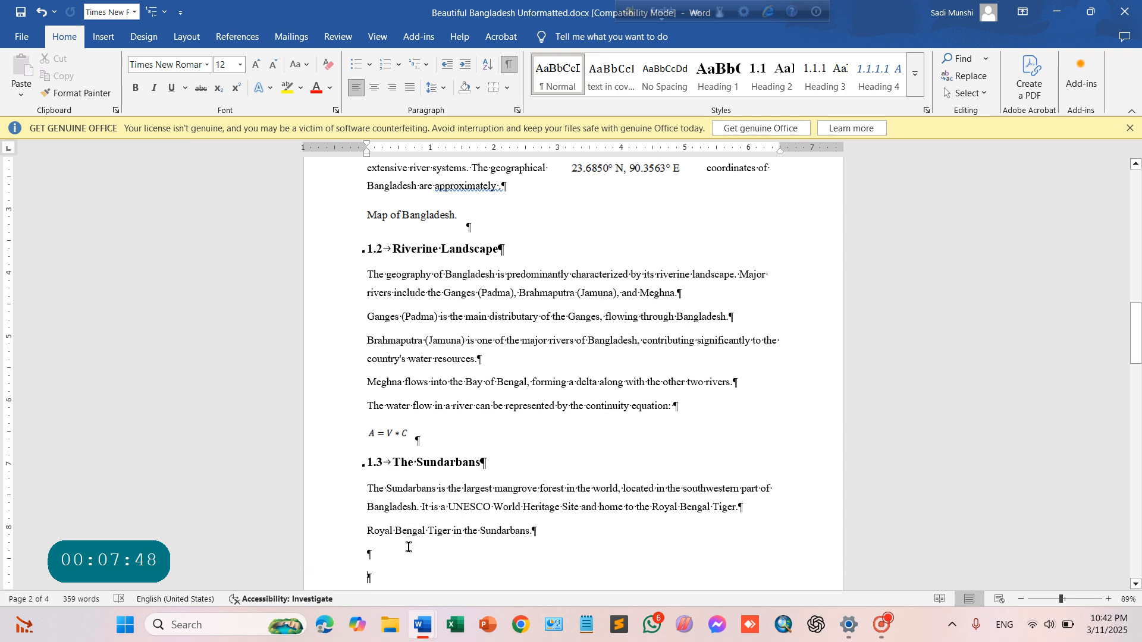
click(408, 547)
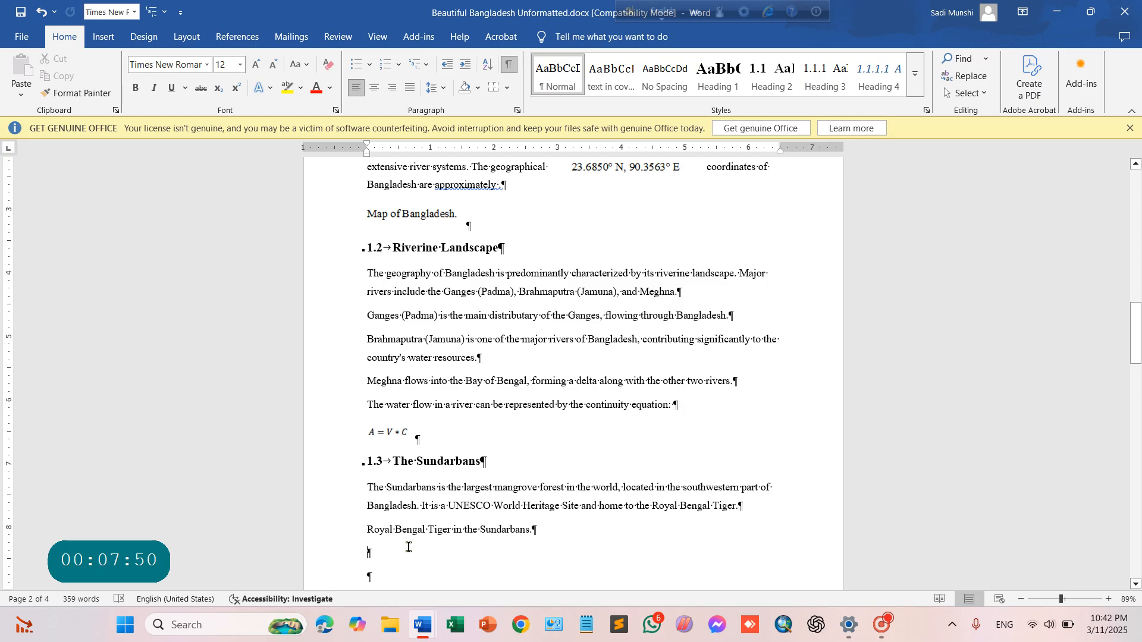
click(102, 37)
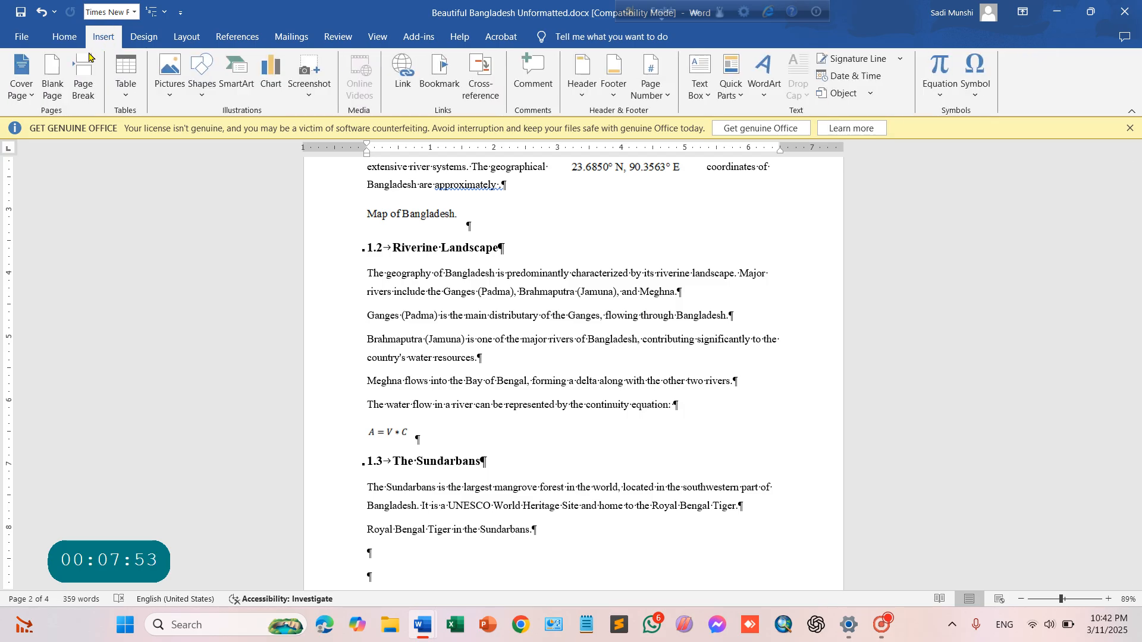
click(170, 77)
click(181, 132)
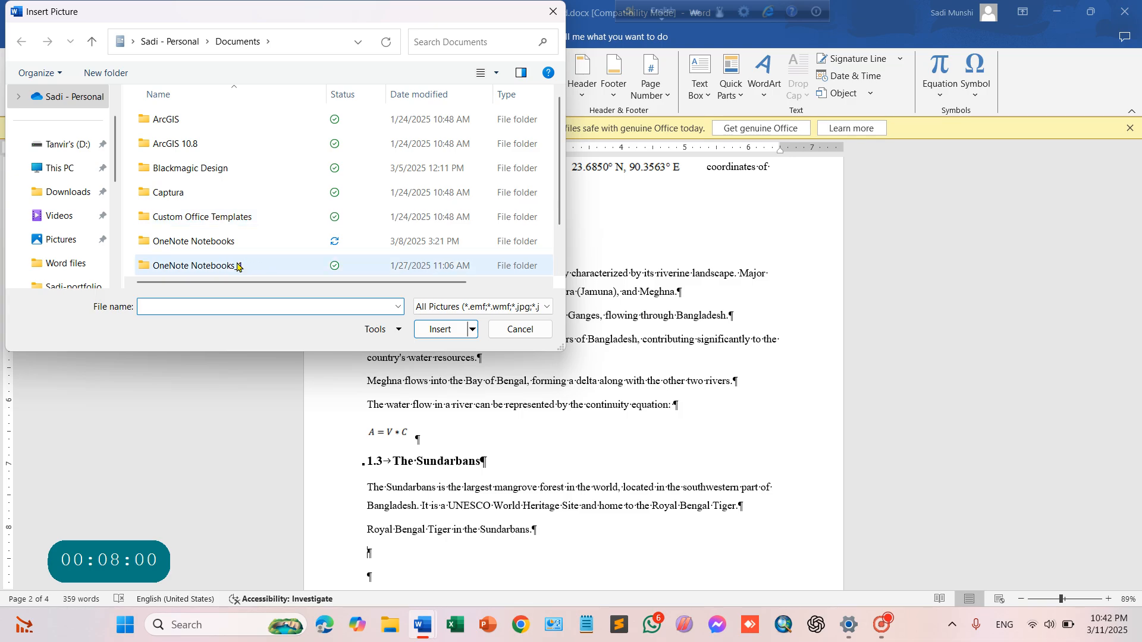
click(553, 11)
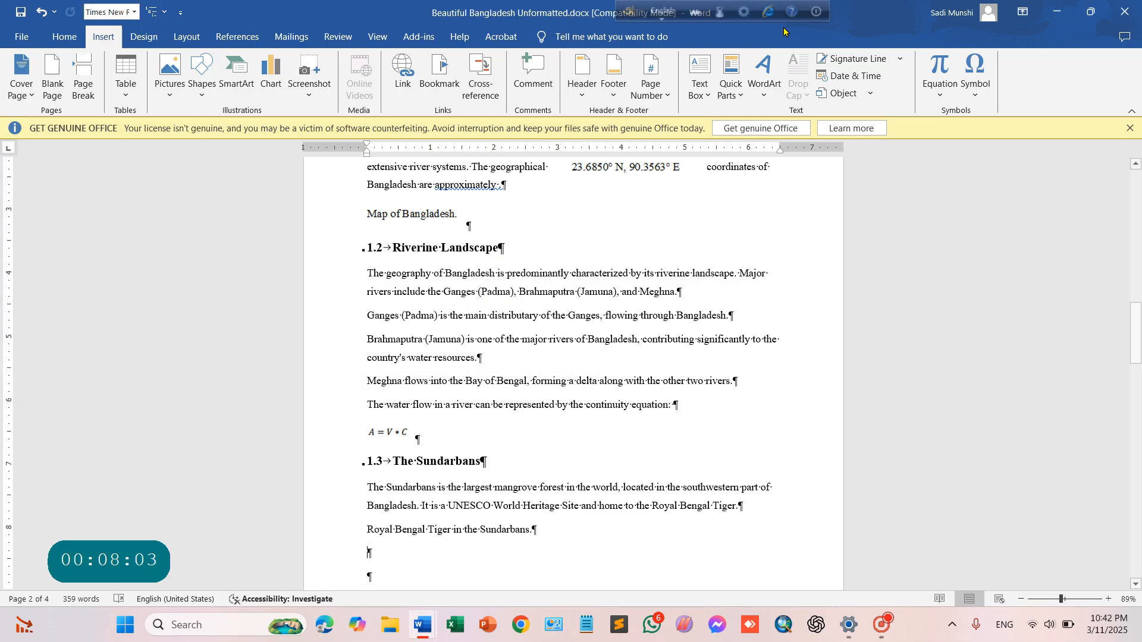
- Switch to File Explorer and copy "tiger in sundarban.png" from the "23 january 107" folder inside Word files on drive D
click(1056, 12)
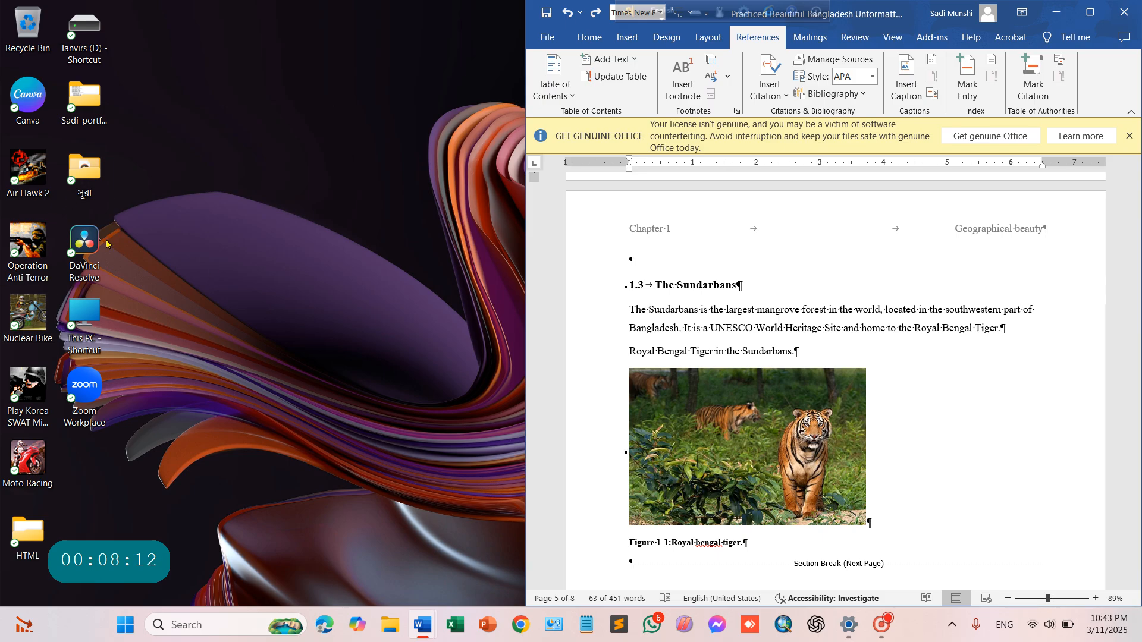
double_click(82, 22)
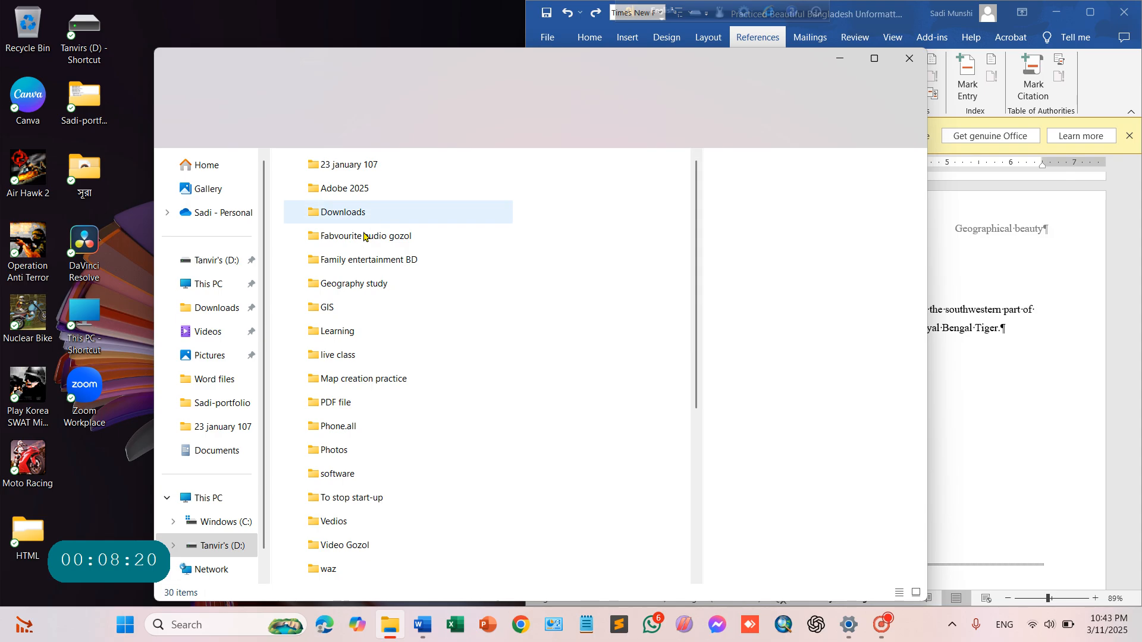
click(339, 285)
key(End)
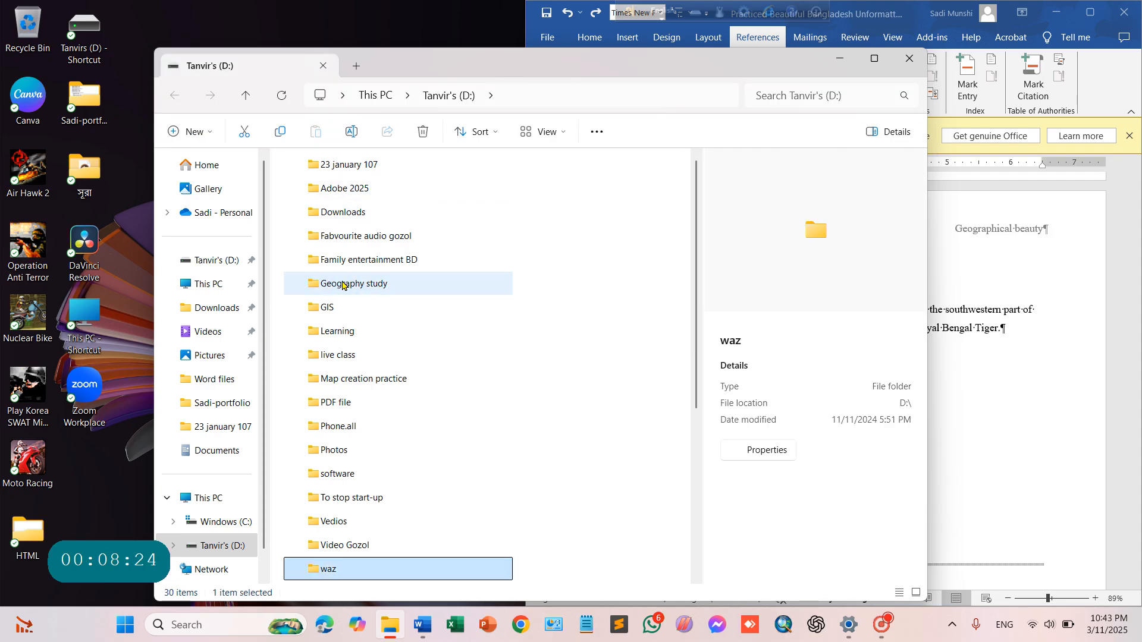
scroll(333, 535, down, 5)
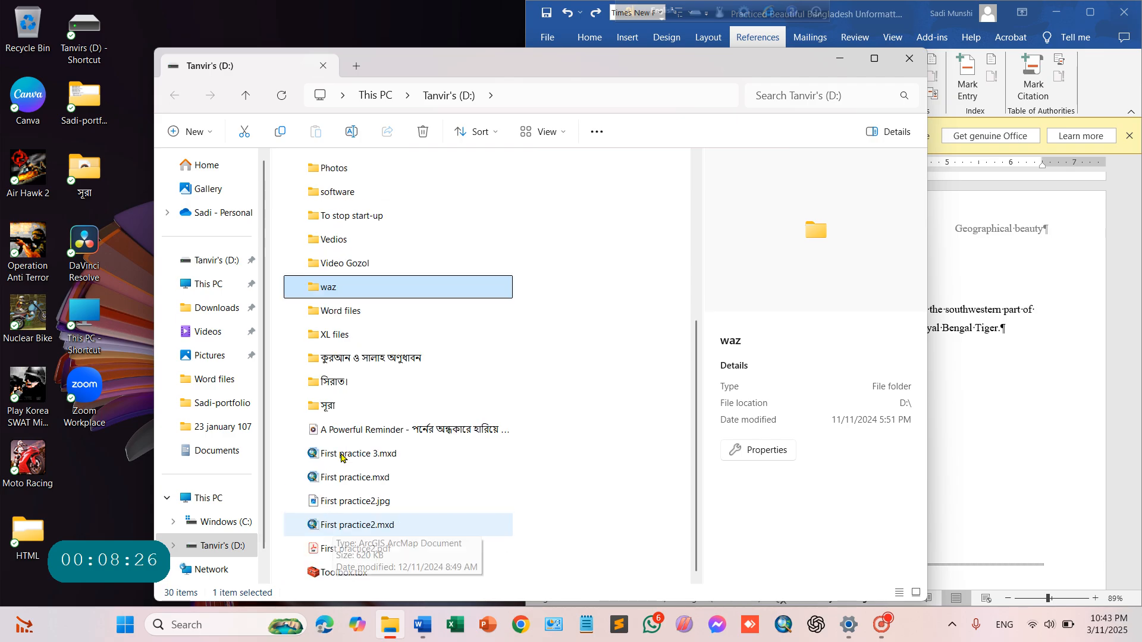
click(318, 315)
double_click(318, 316)
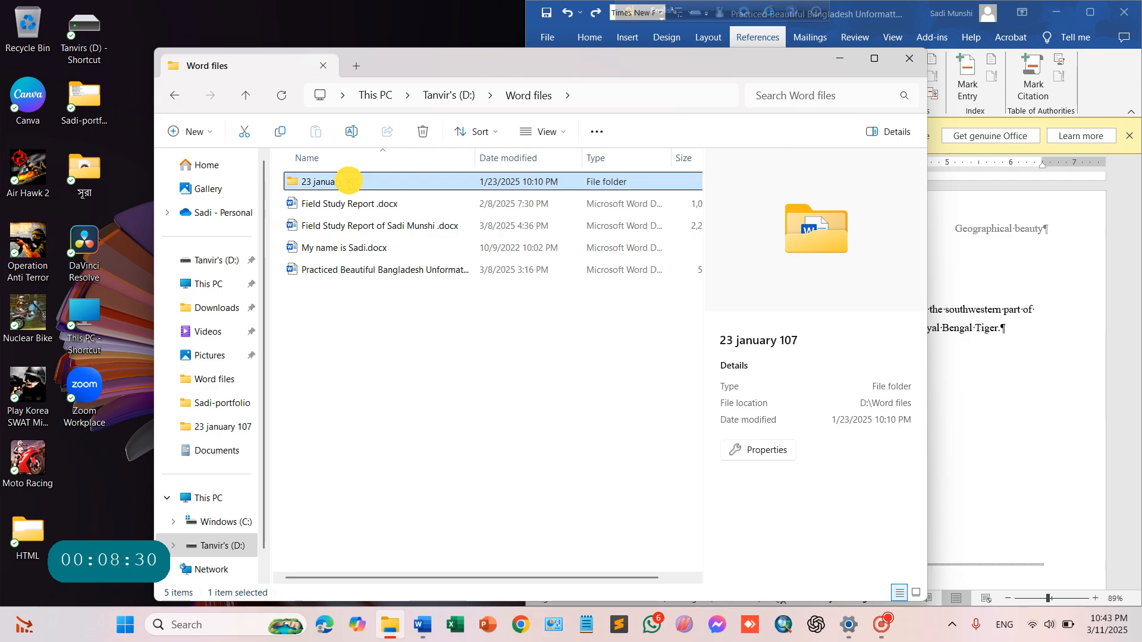
double_click(351, 185)
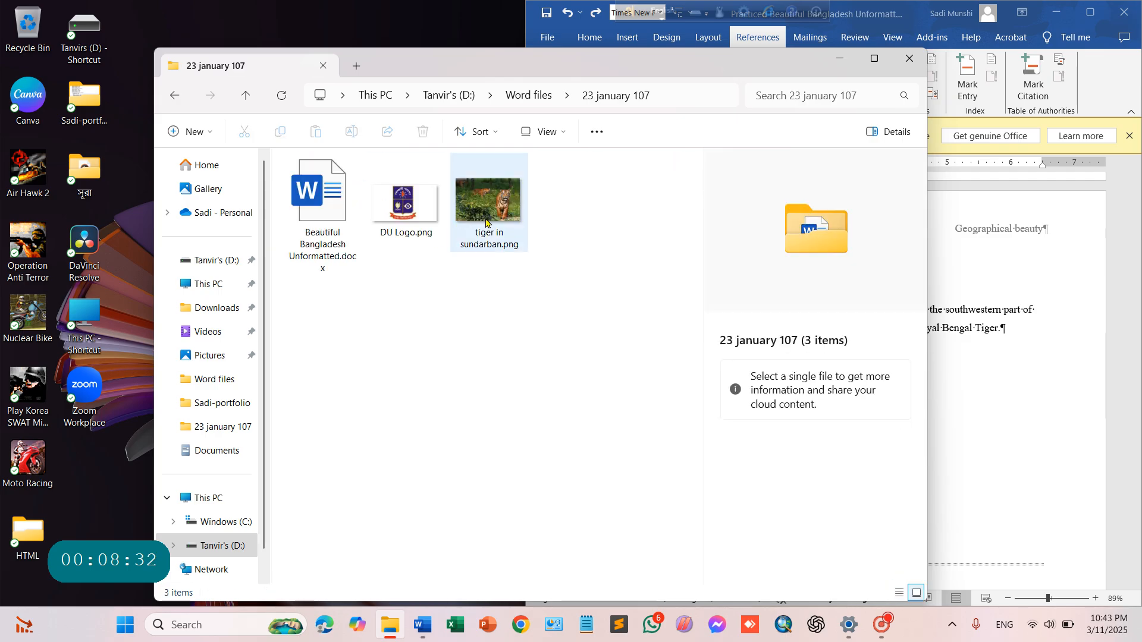
click(485, 222)
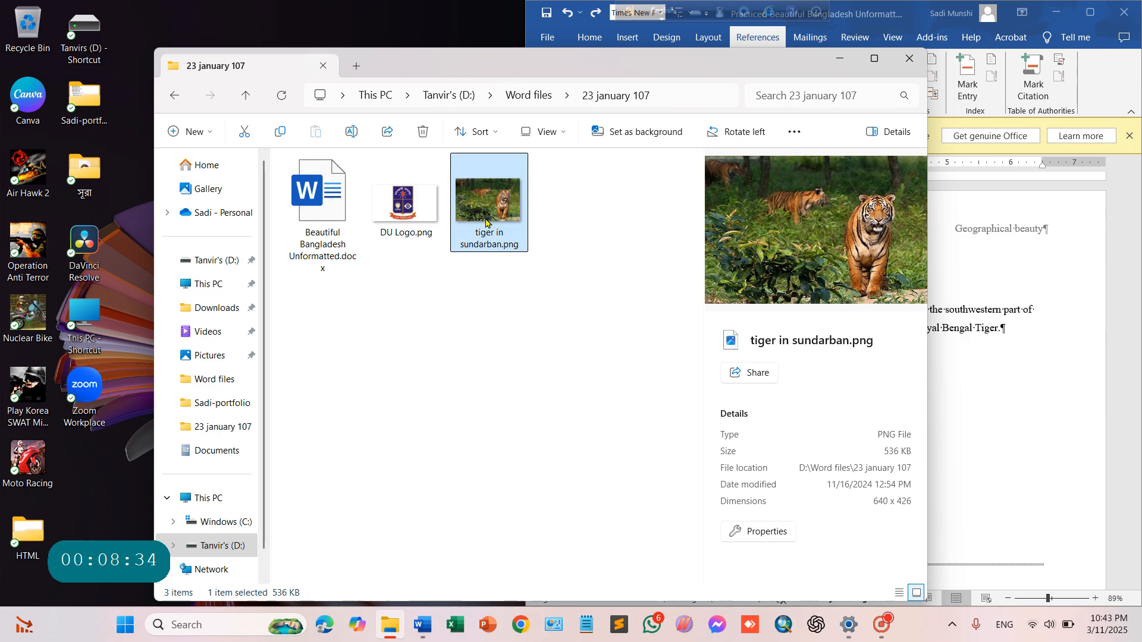
key(ctrl+c)
- Return to Word's unformatted Beautiful Bangladesh document and paste the tiger picture on the empty line below the Royal Bengal Tiger sentence
click(832, 59)
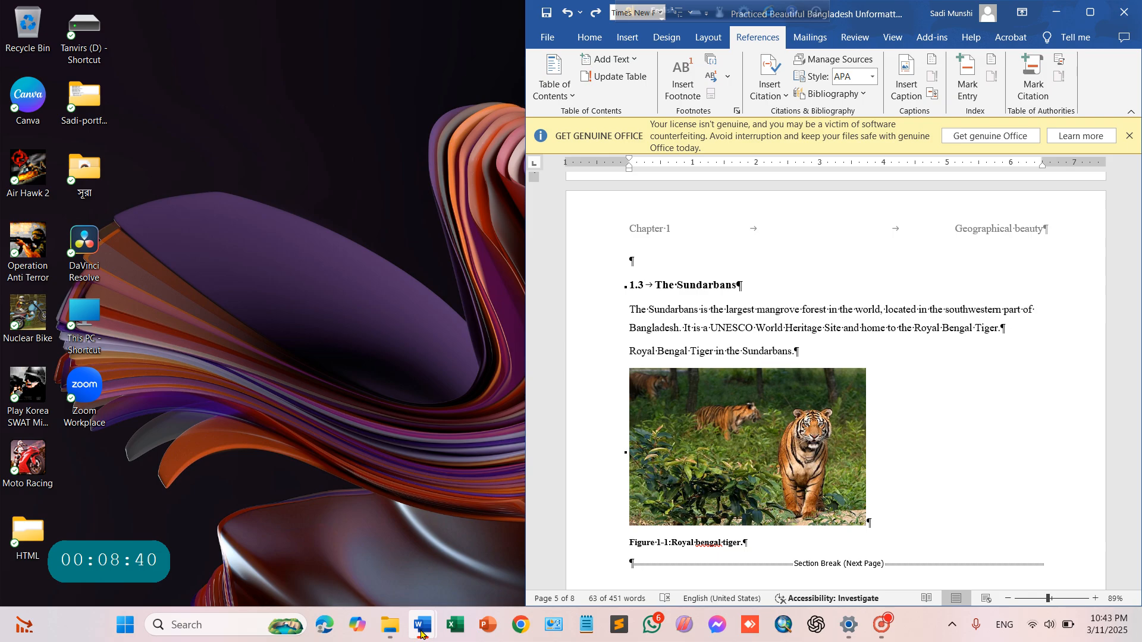
mouse_move(422, 624)
click(454, 554)
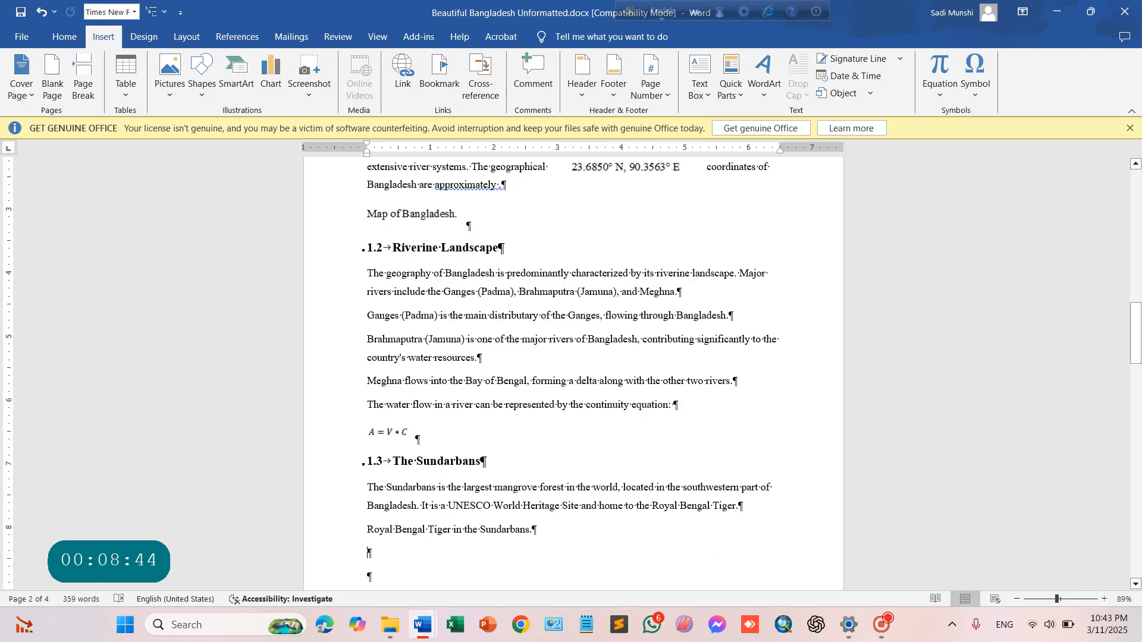
click(403, 556)
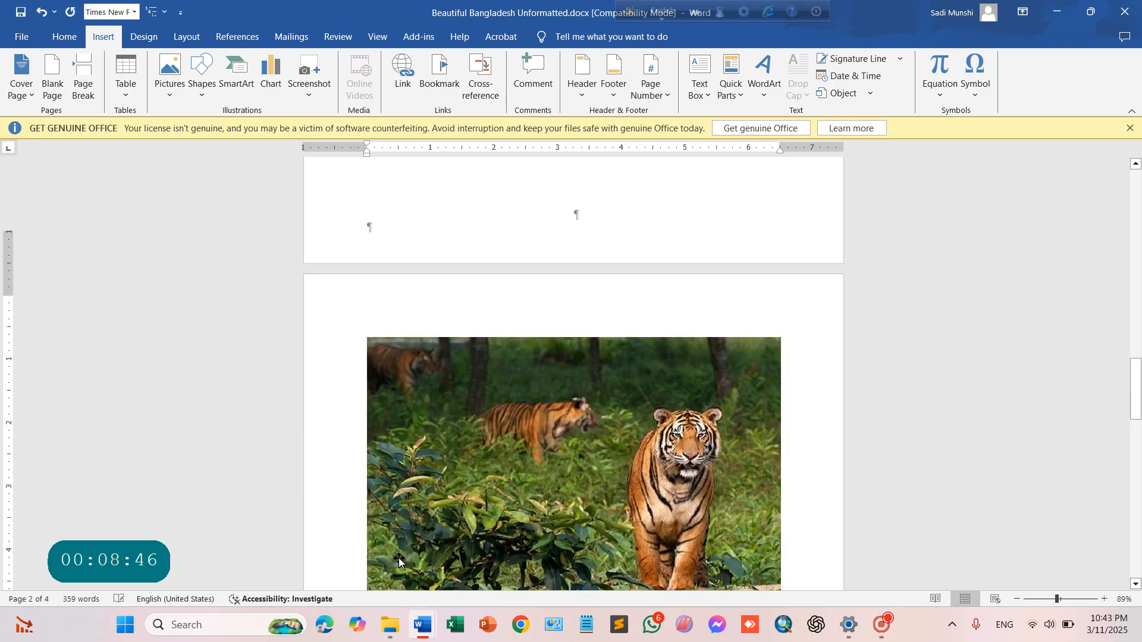
scroll(523, 342, up, 3)
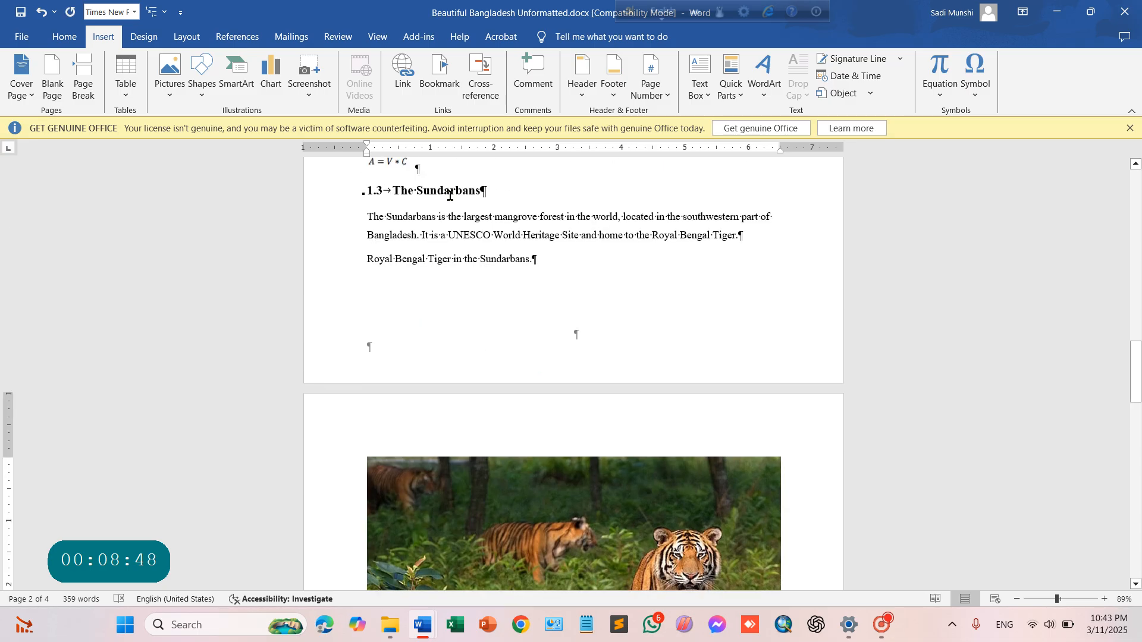
scroll(536, 446, down, 5)
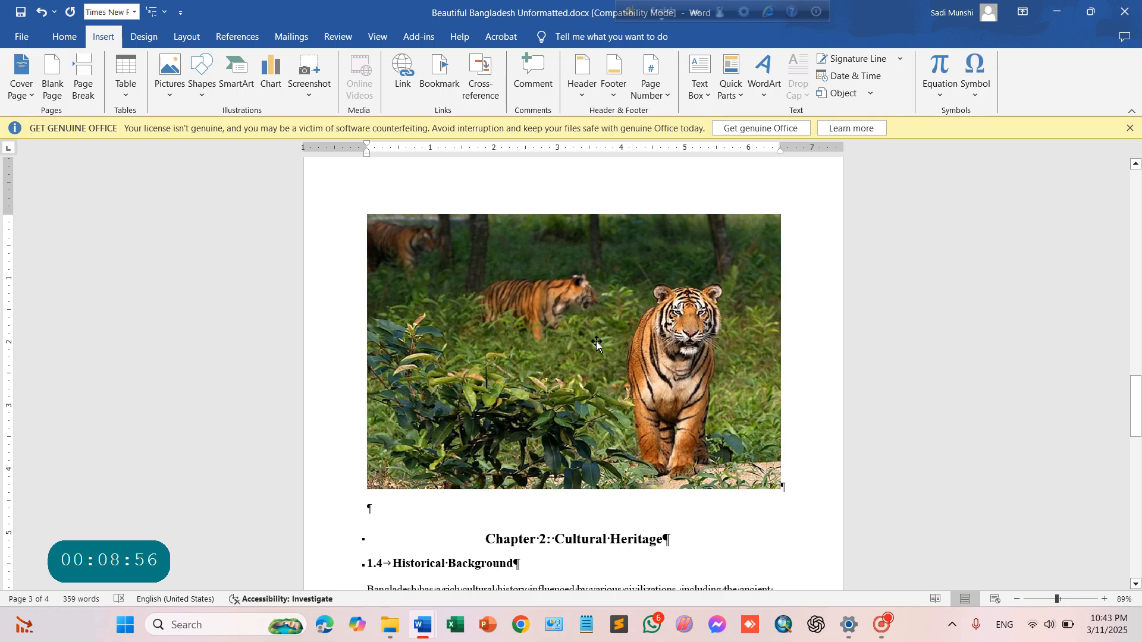
click(513, 287)
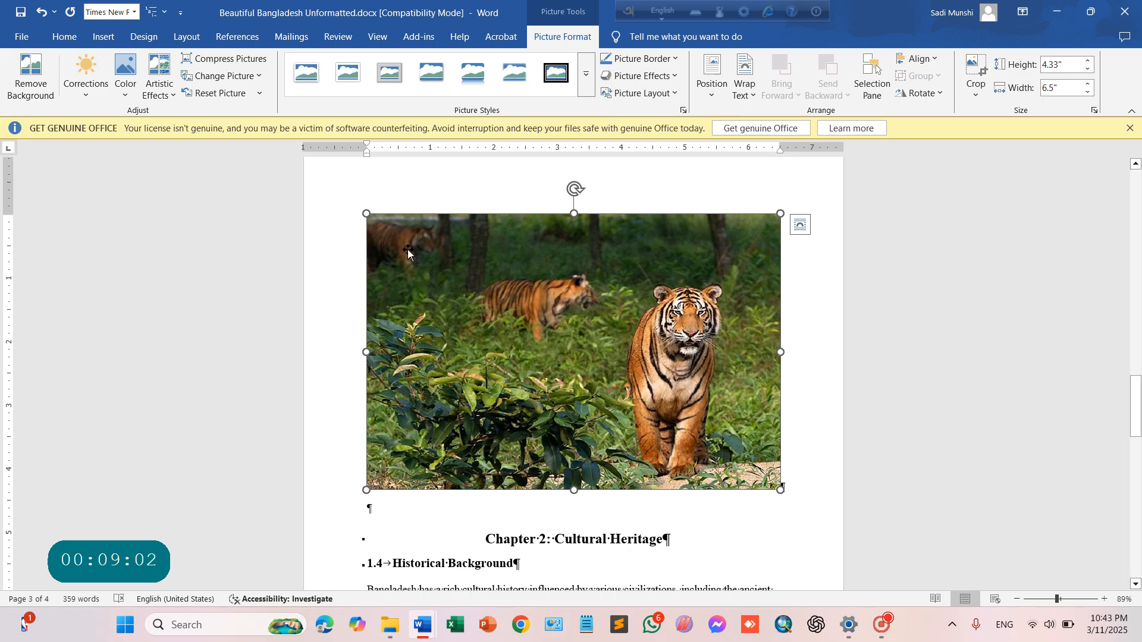
right_click(434, 266)
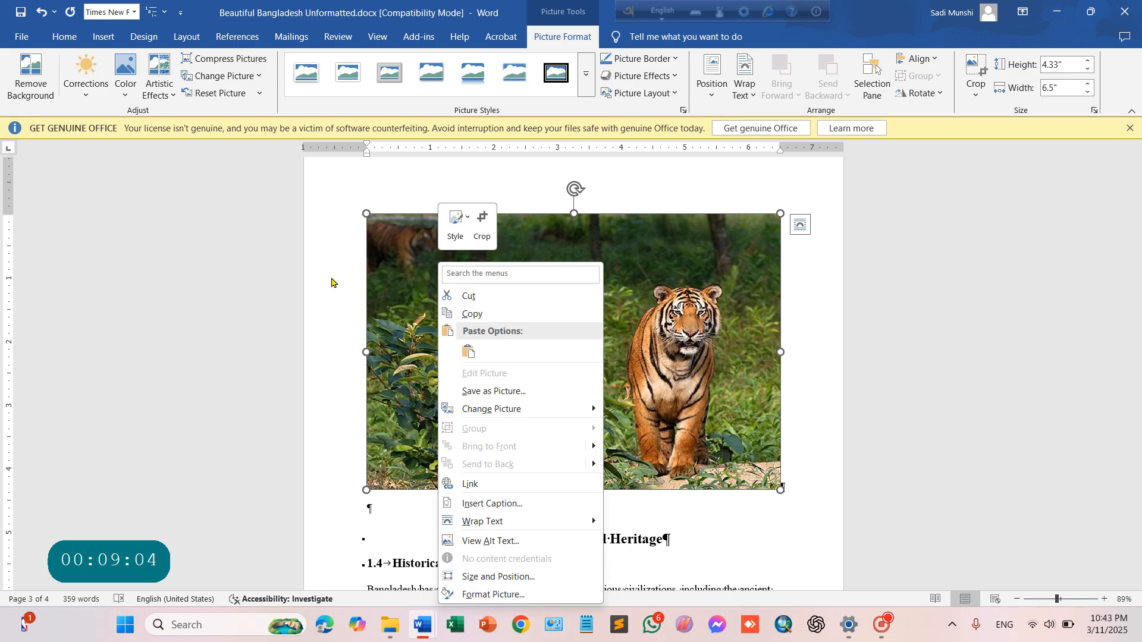
click(331, 282)
right_click(474, 267)
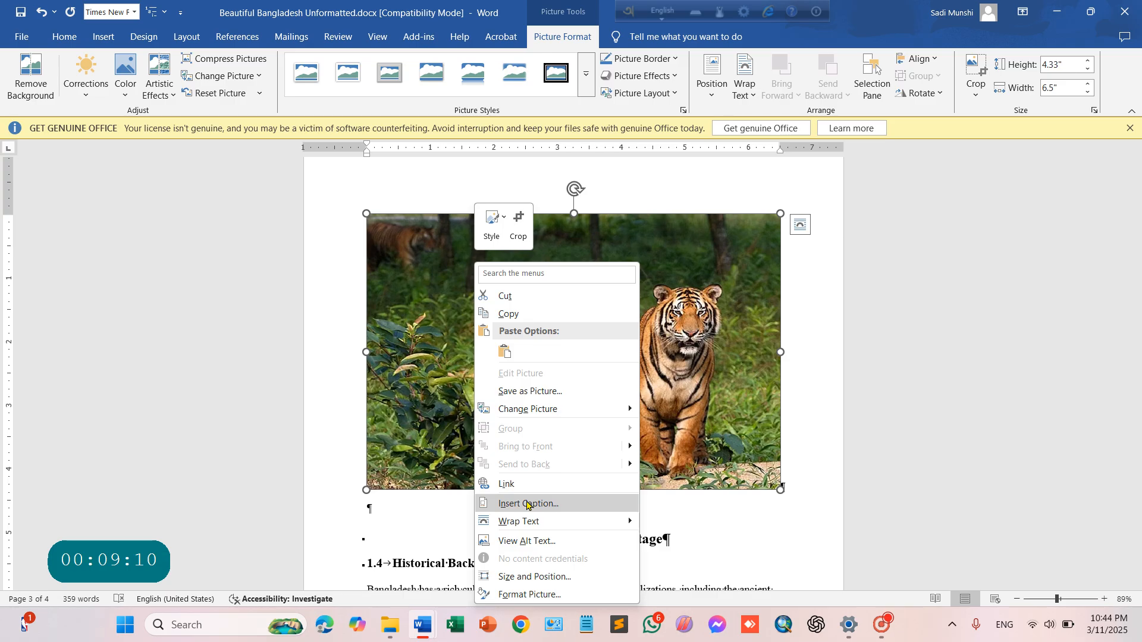
click(323, 458)
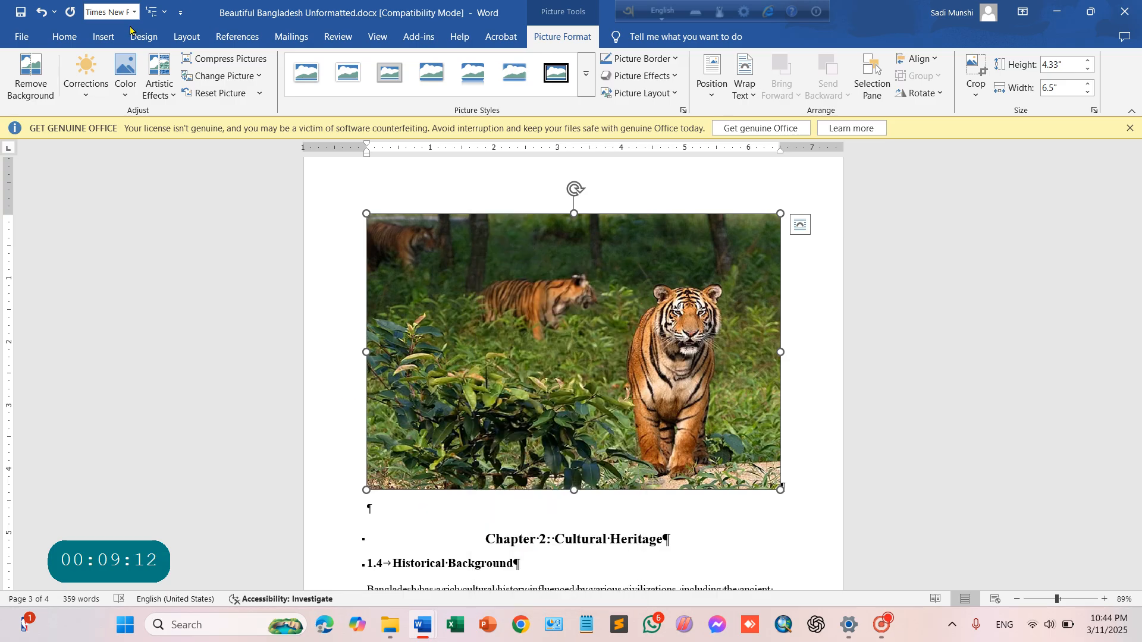
click(104, 36)
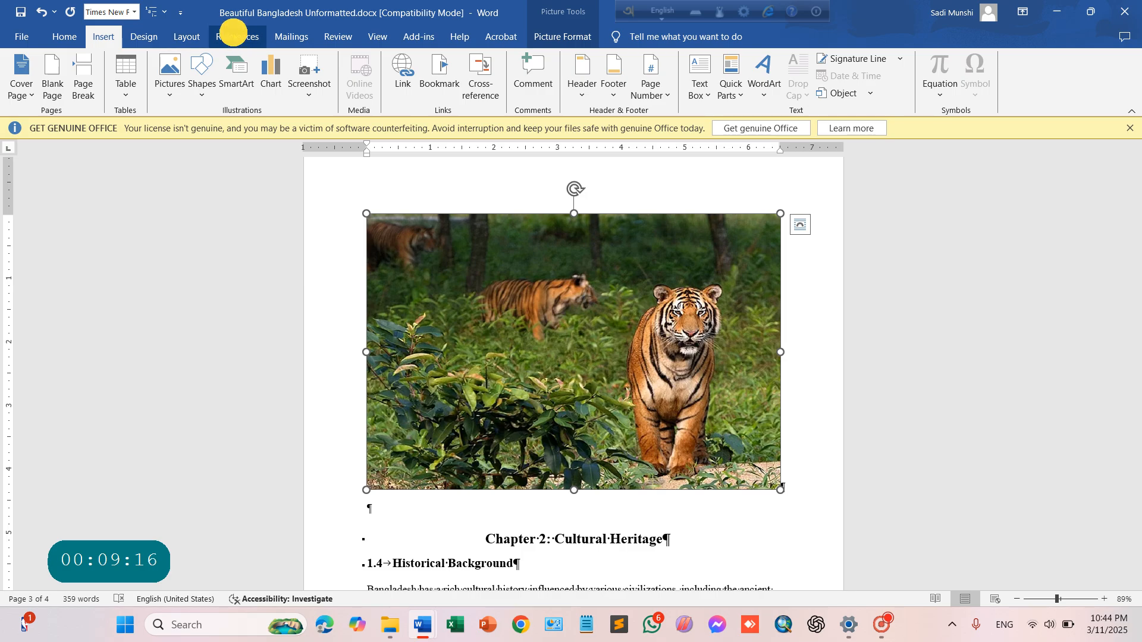
click(240, 41)
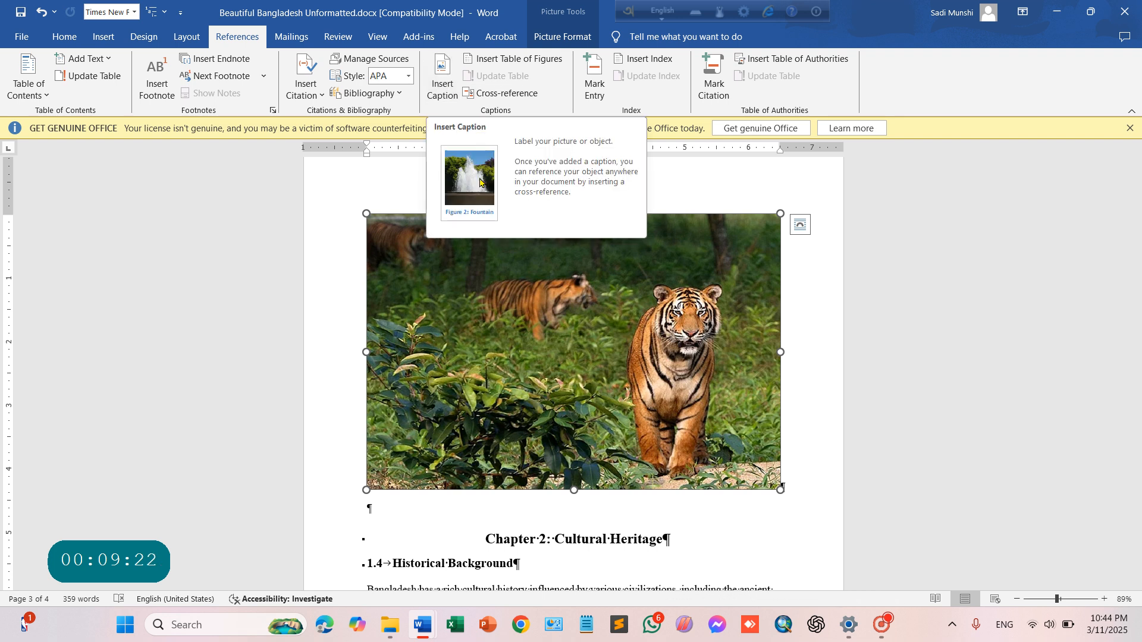
- Insert the caption text "Royal." below the tiger picture with the Figure label, including the Heading 1 chapter number with a hyphen separator
right_click(500, 300)
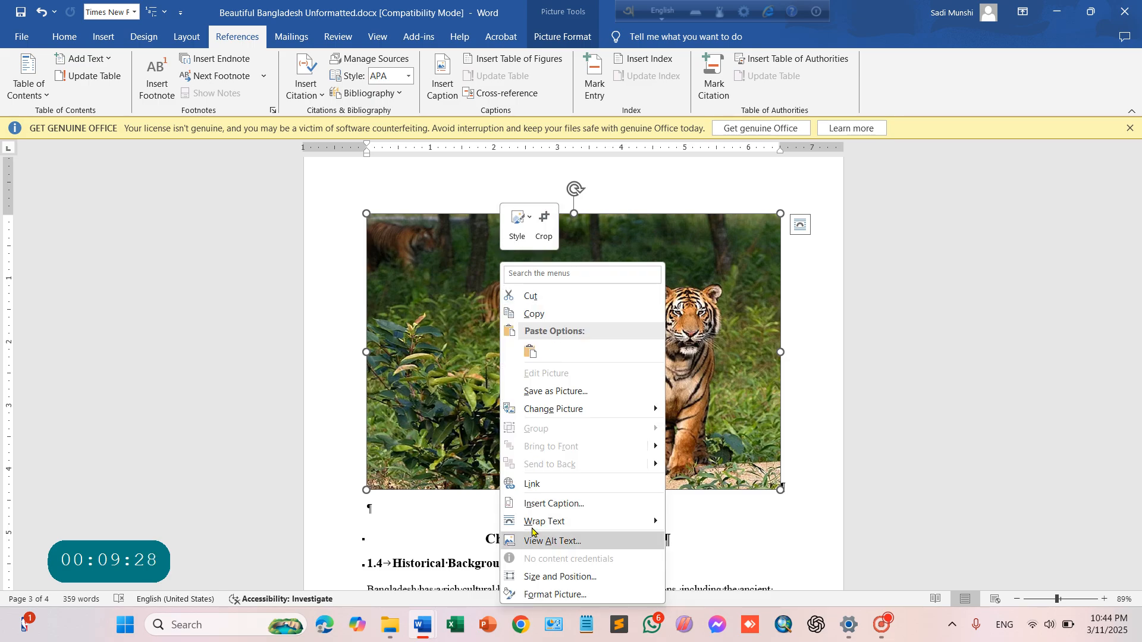
click(544, 506)
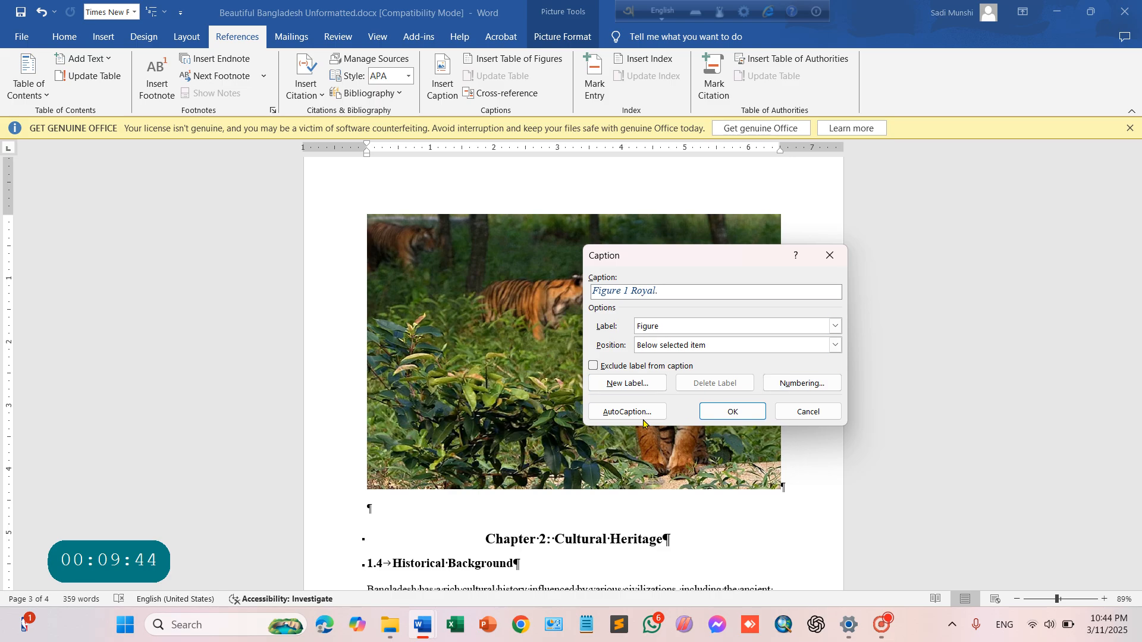
click(824, 384)
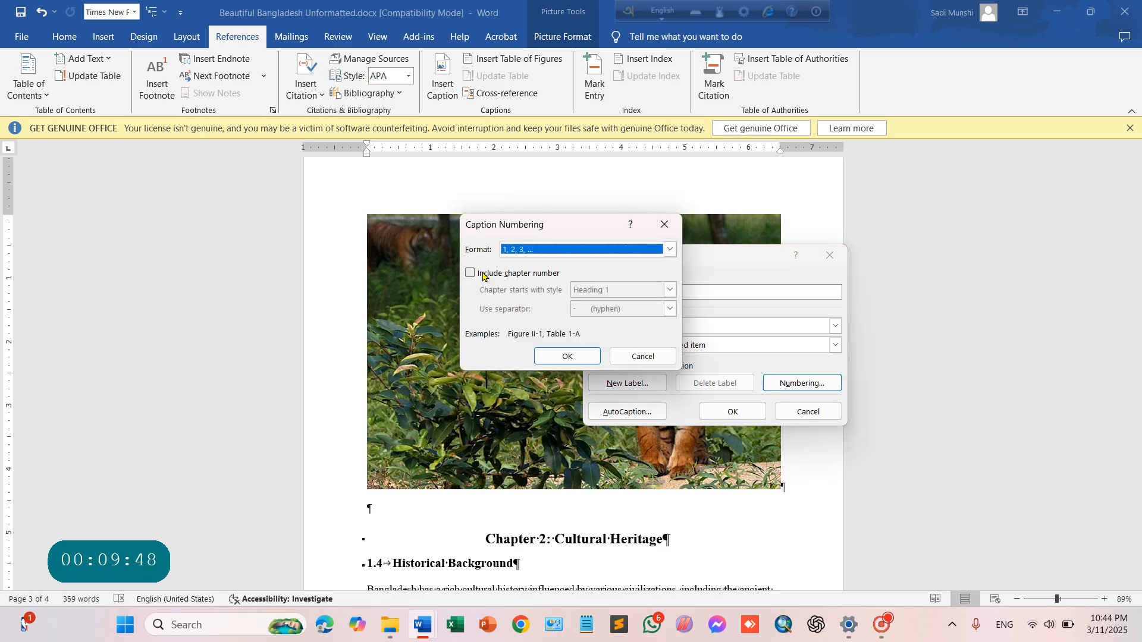
click(469, 273)
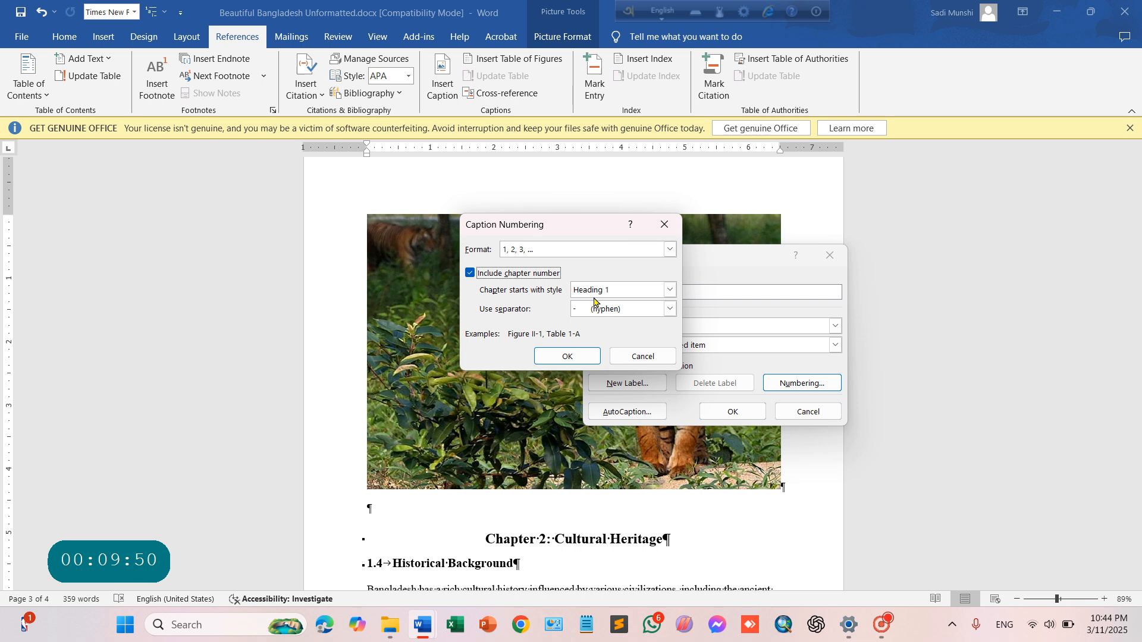
click(668, 309)
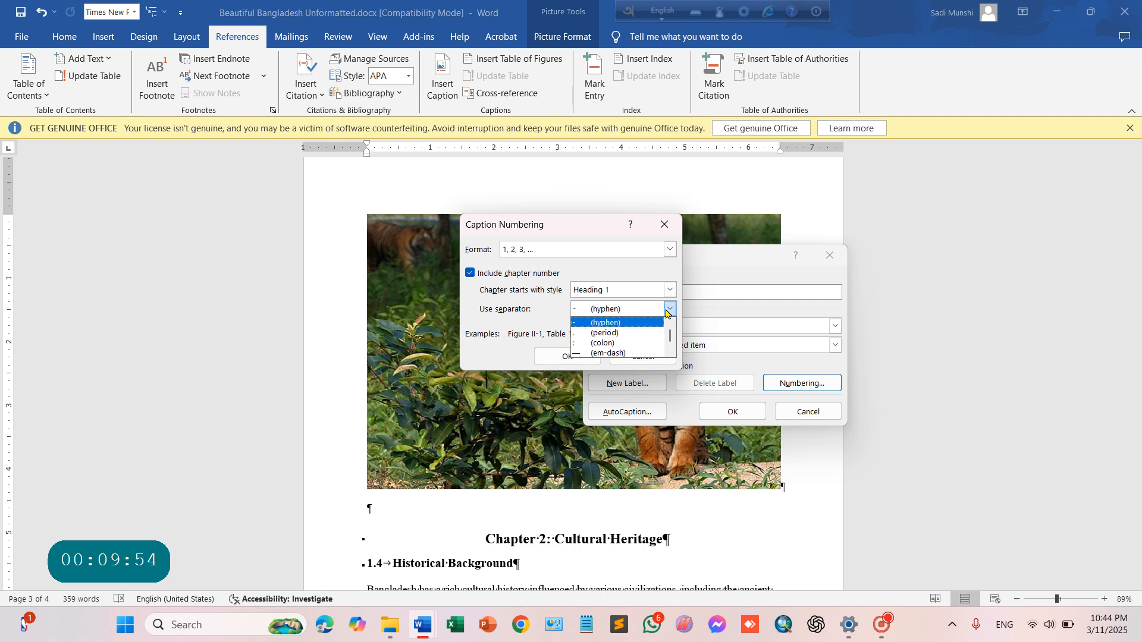
click(624, 323)
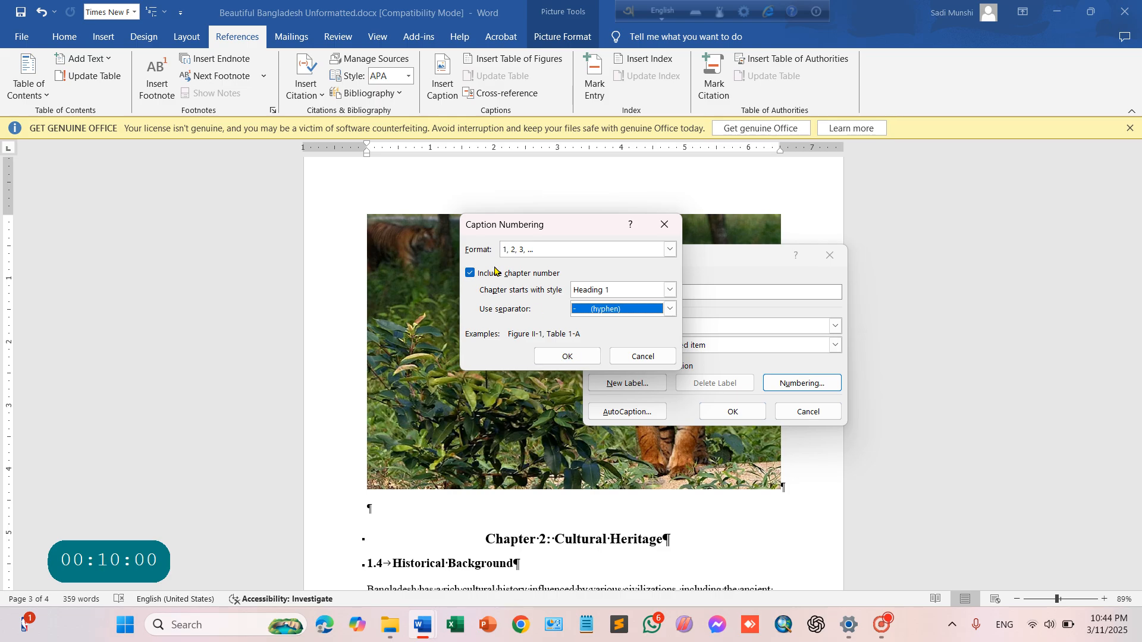
click(566, 356)
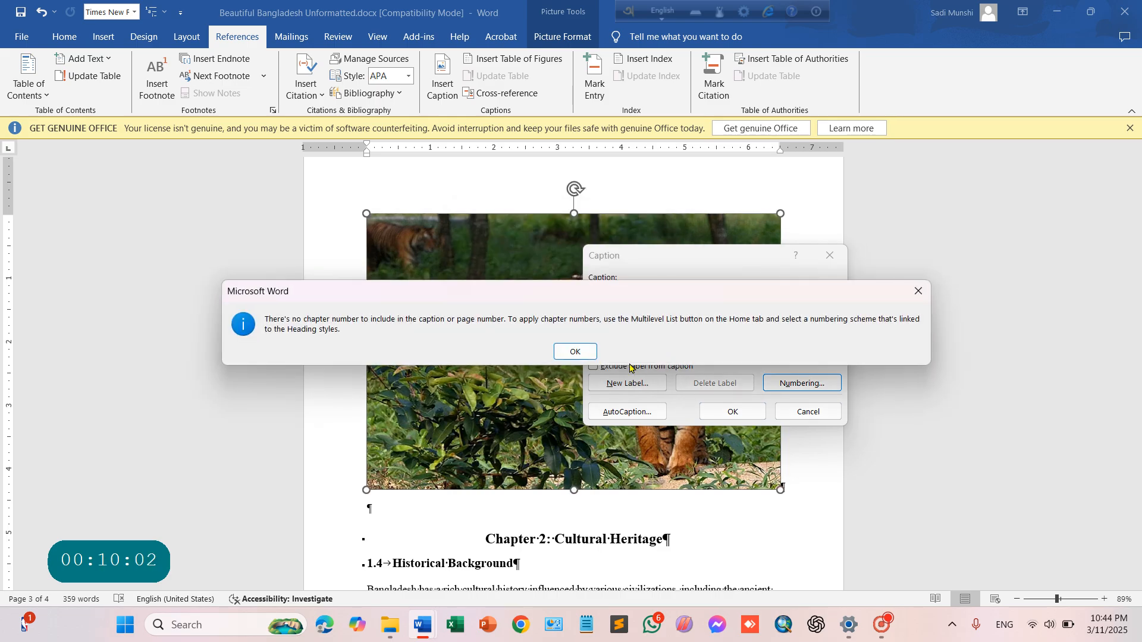
click(583, 356)
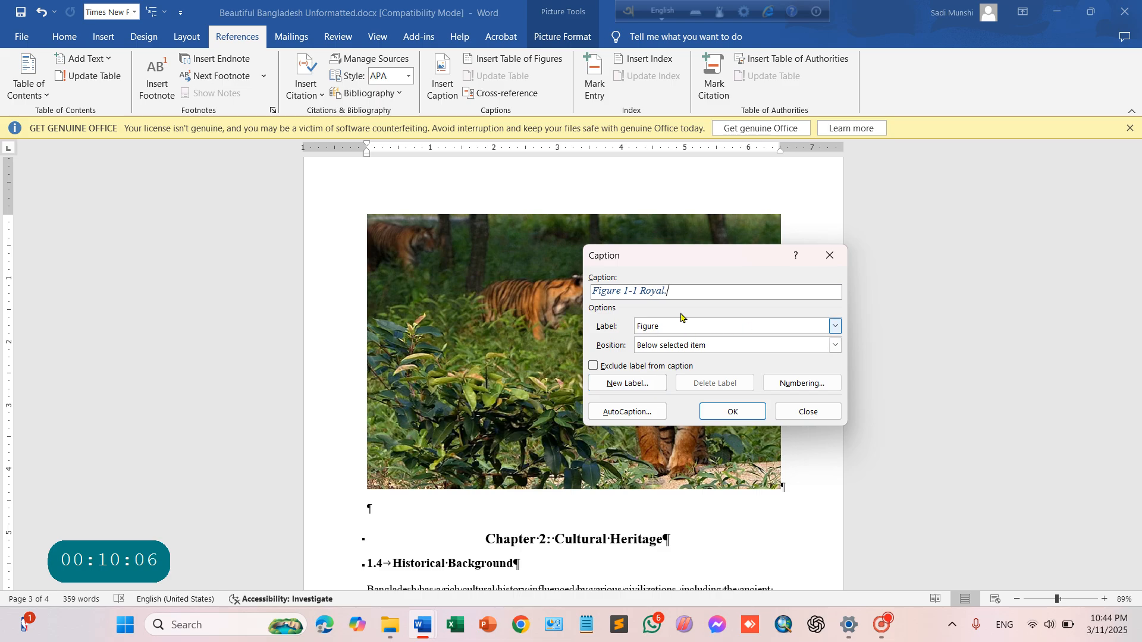
click(736, 409)
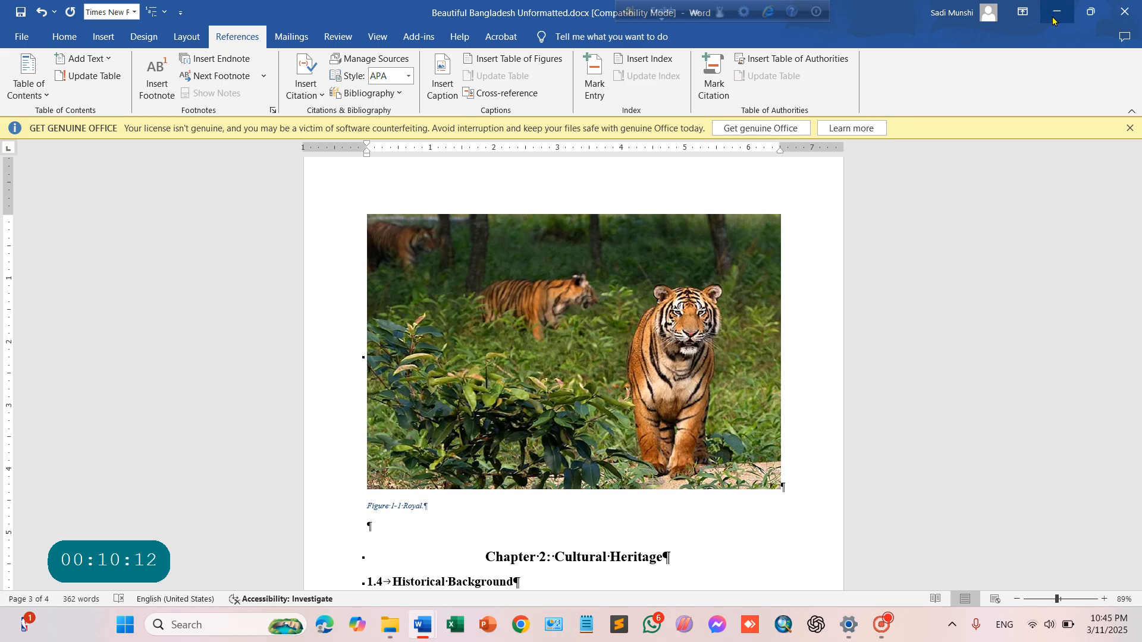
- Modify the Caption style to black, non-italic text at 10 pt
click(65, 36)
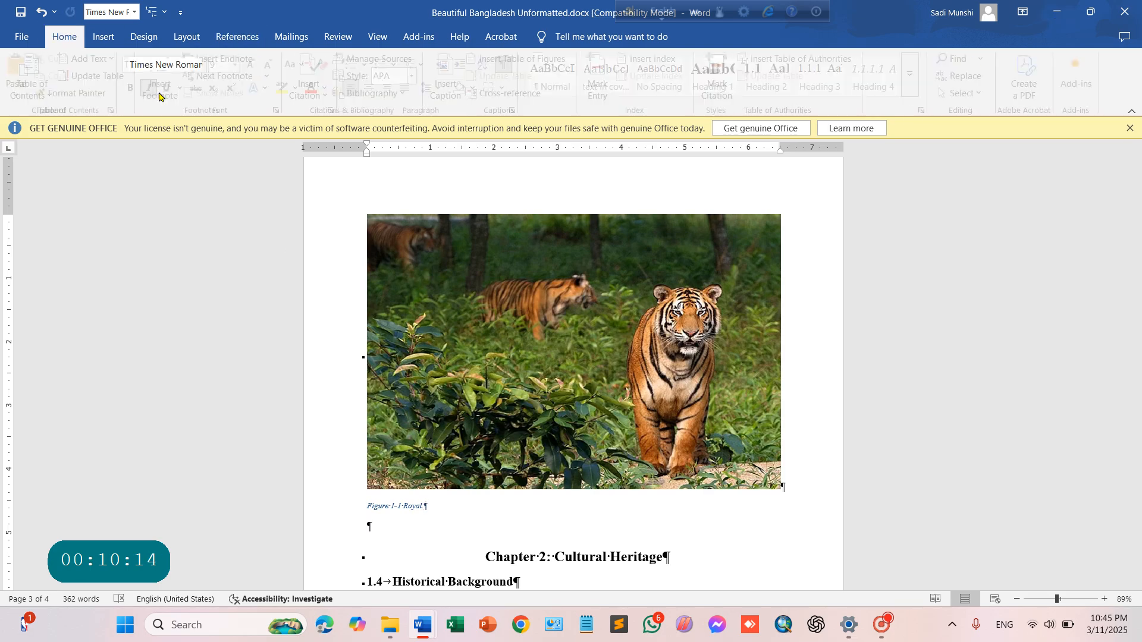
click(446, 513)
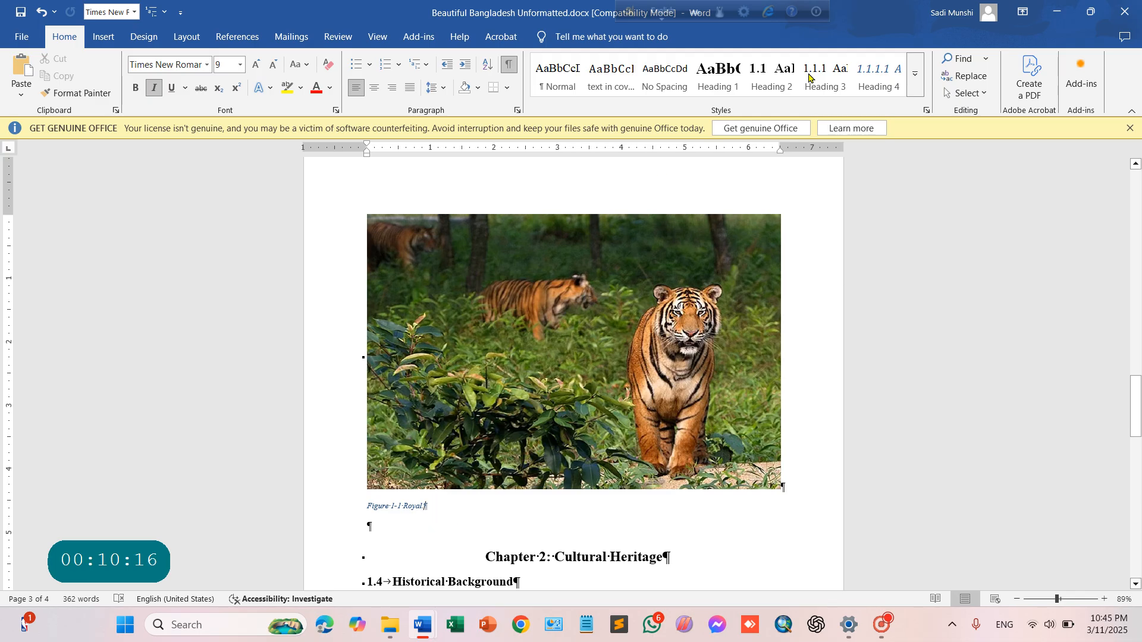
click(915, 75)
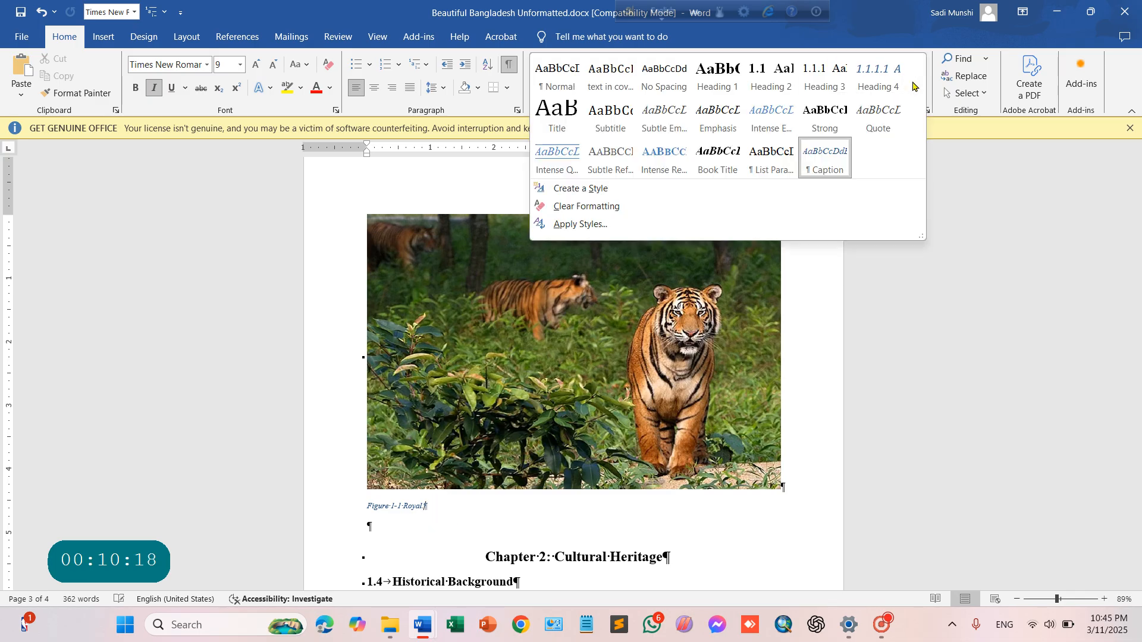
right_click(830, 163)
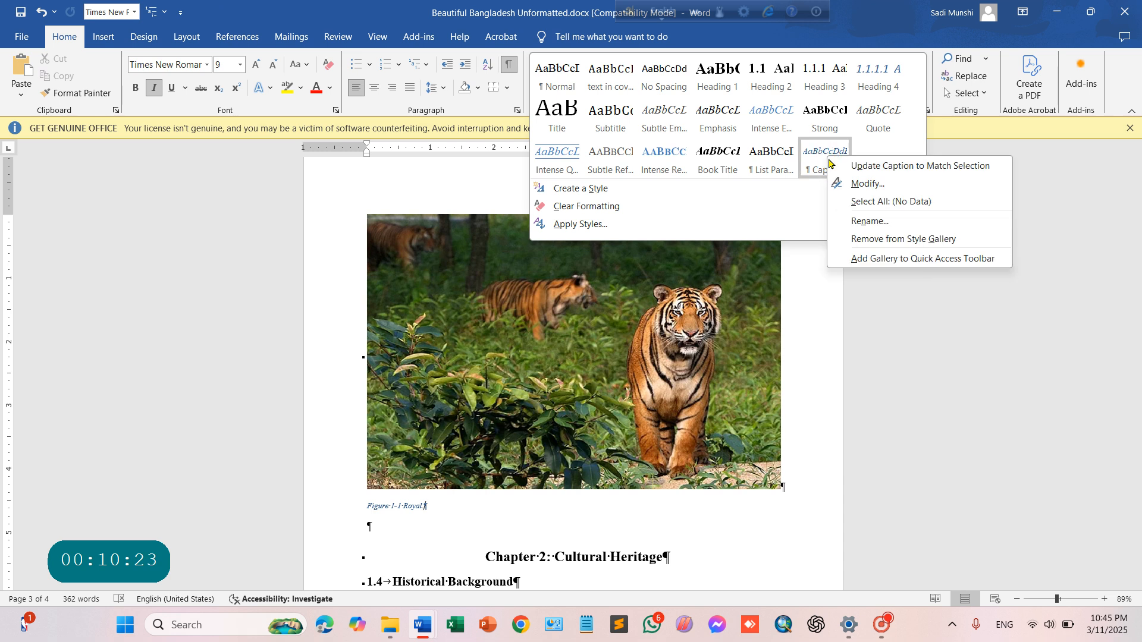
click(875, 182)
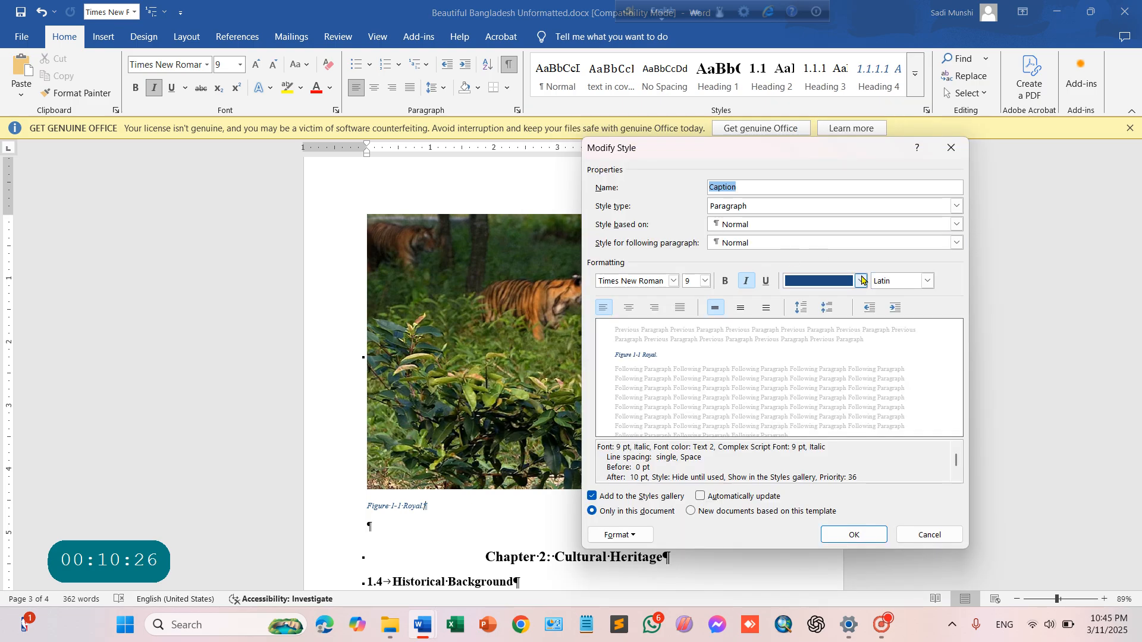
click(860, 282)
click(815, 334)
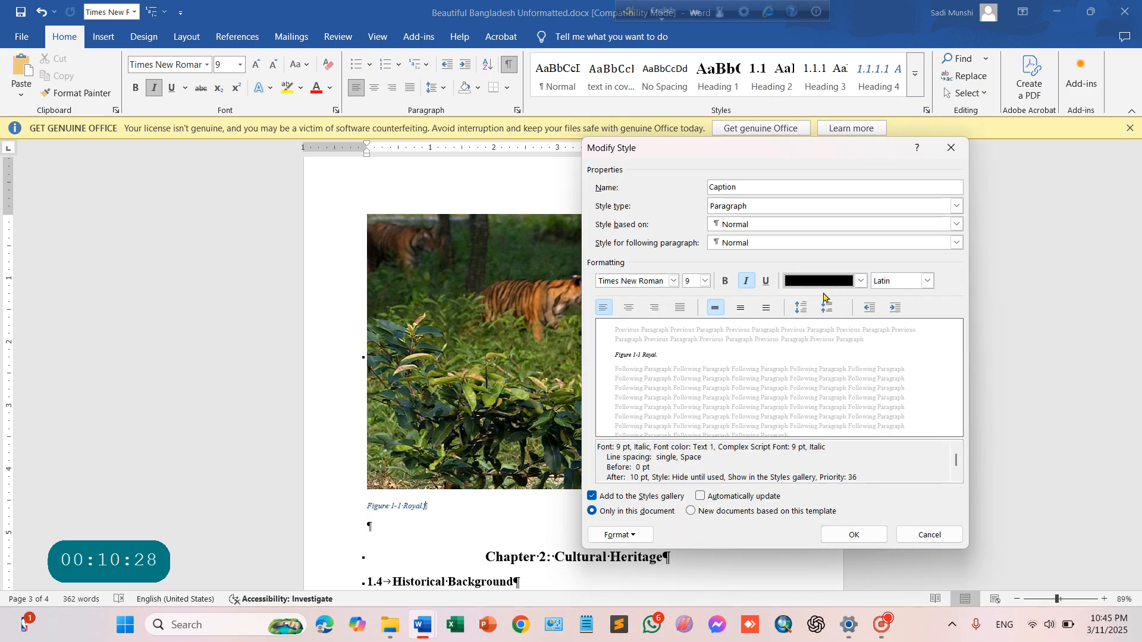
click(744, 282)
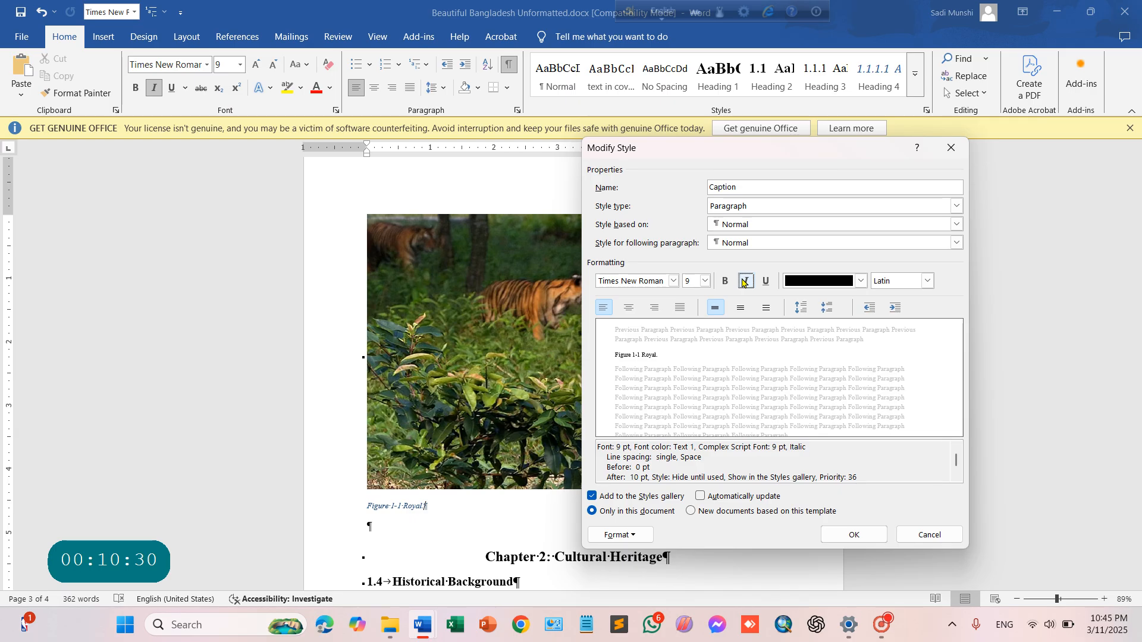
click(707, 281)
click(692, 315)
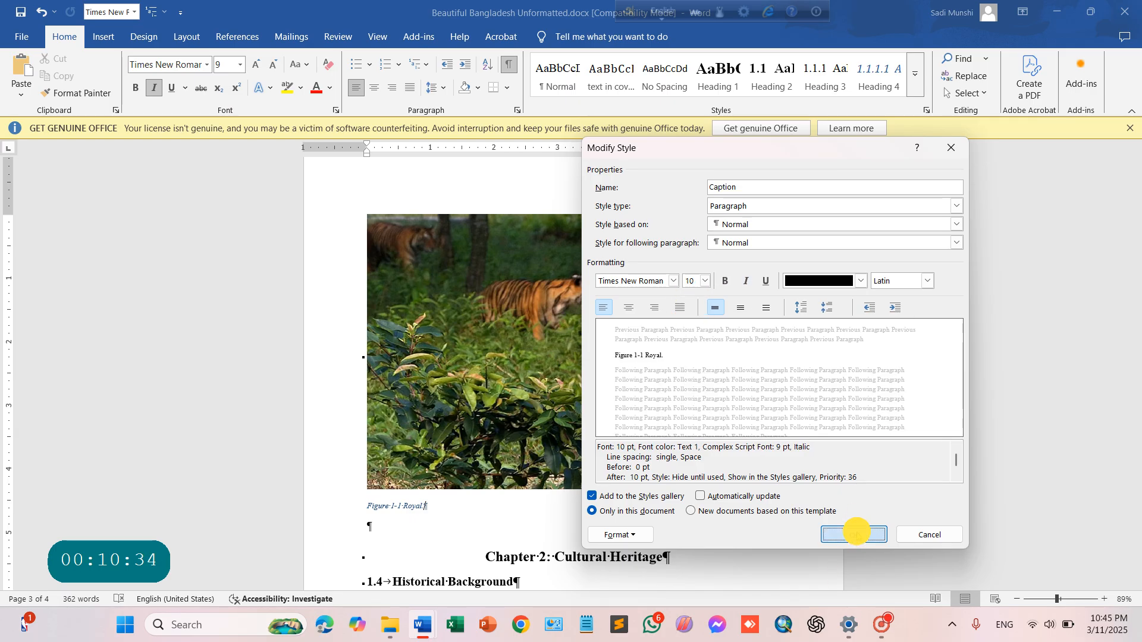
click(861, 533)
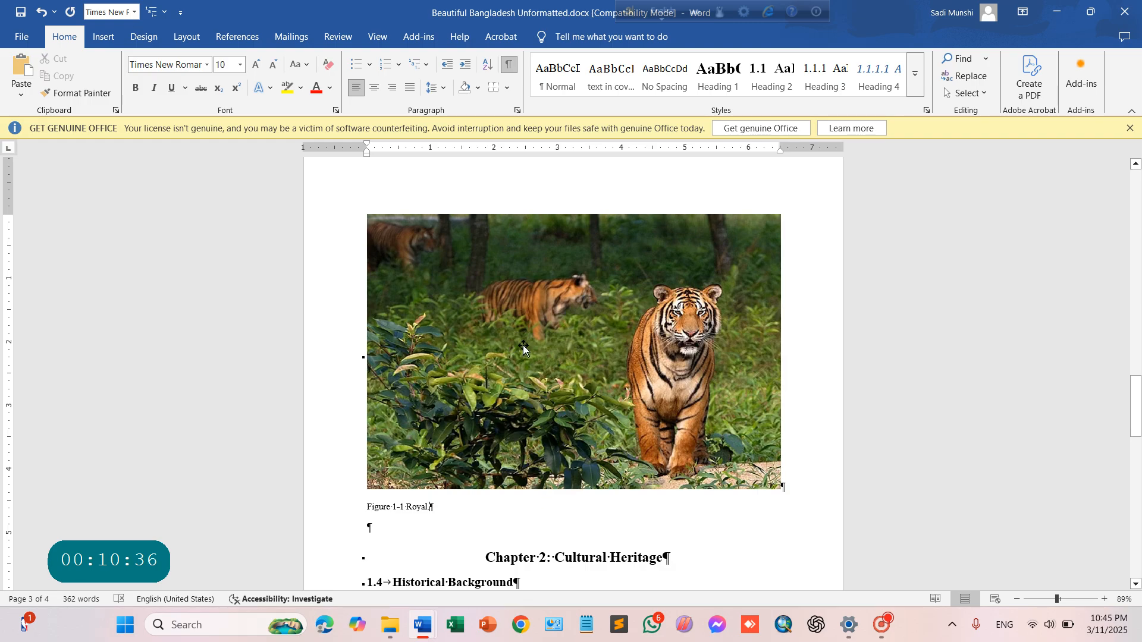
- Add an empty line after the historical sites table above section 1.6 and insert a table of three columns and four rows there
scroll(524, 354, up, 5)
scroll(523, 357, up, 6)
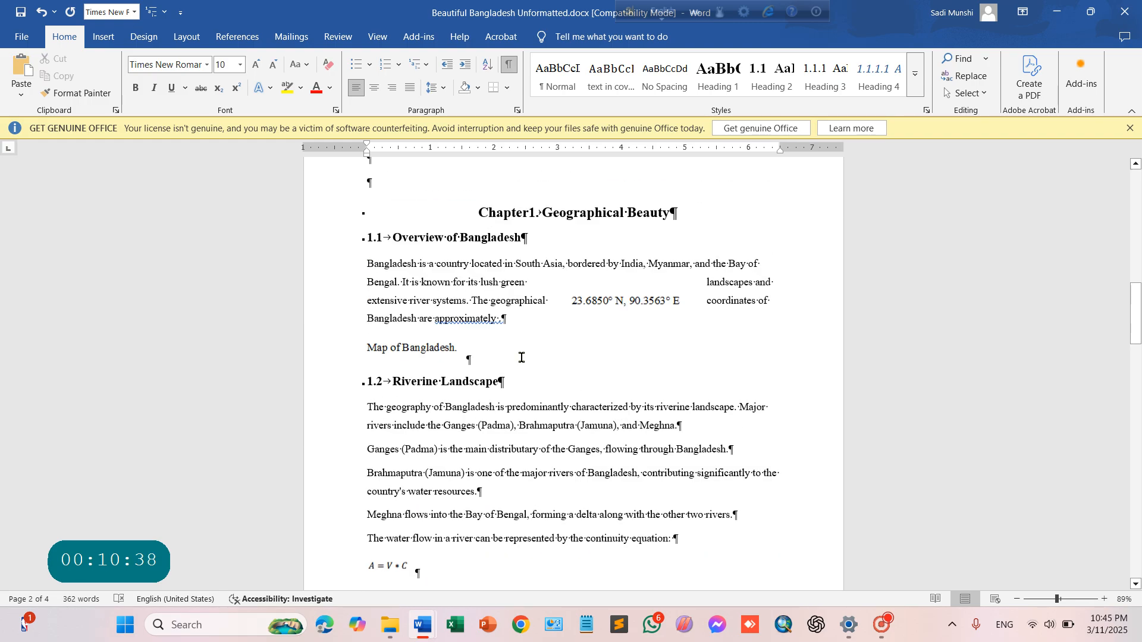
scroll(521, 357, down, 9)
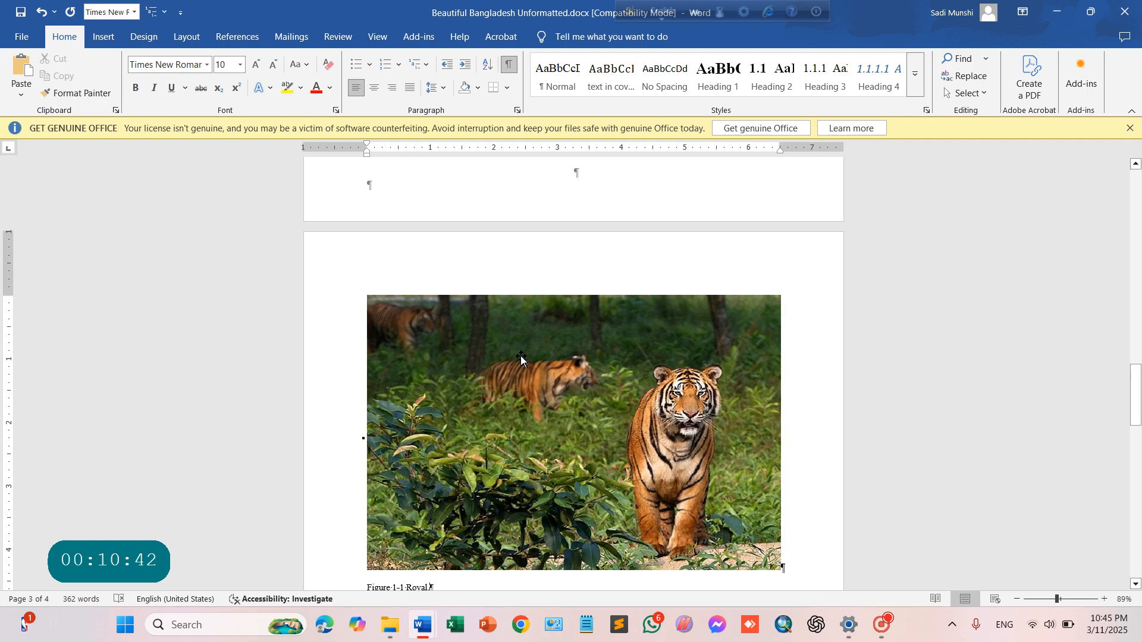
scroll(519, 355, down, 10)
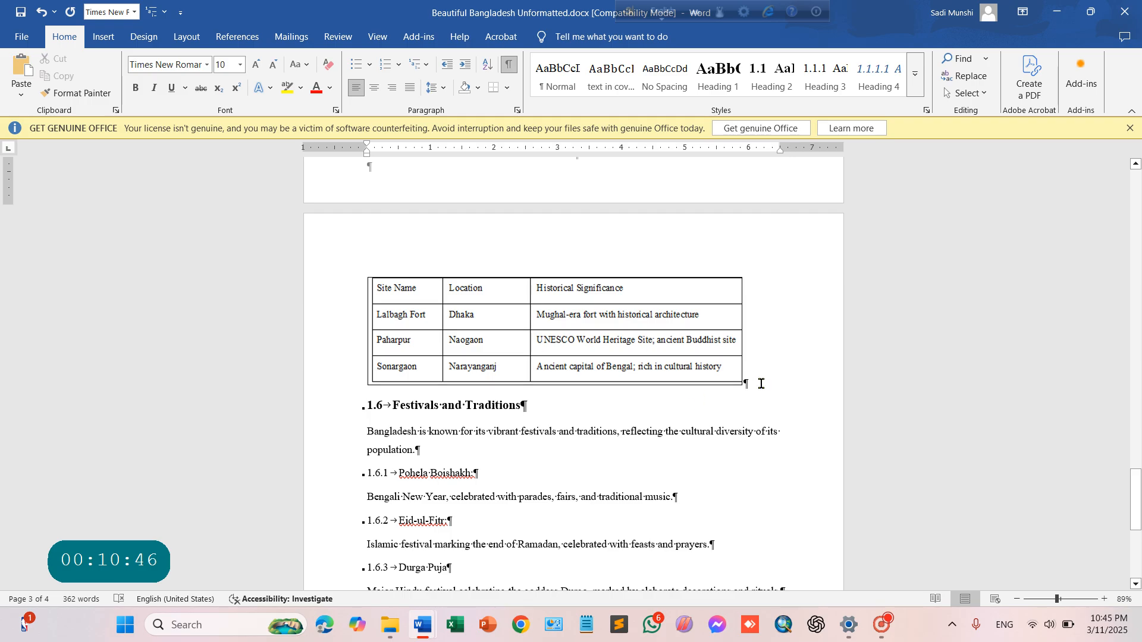
click(745, 382)
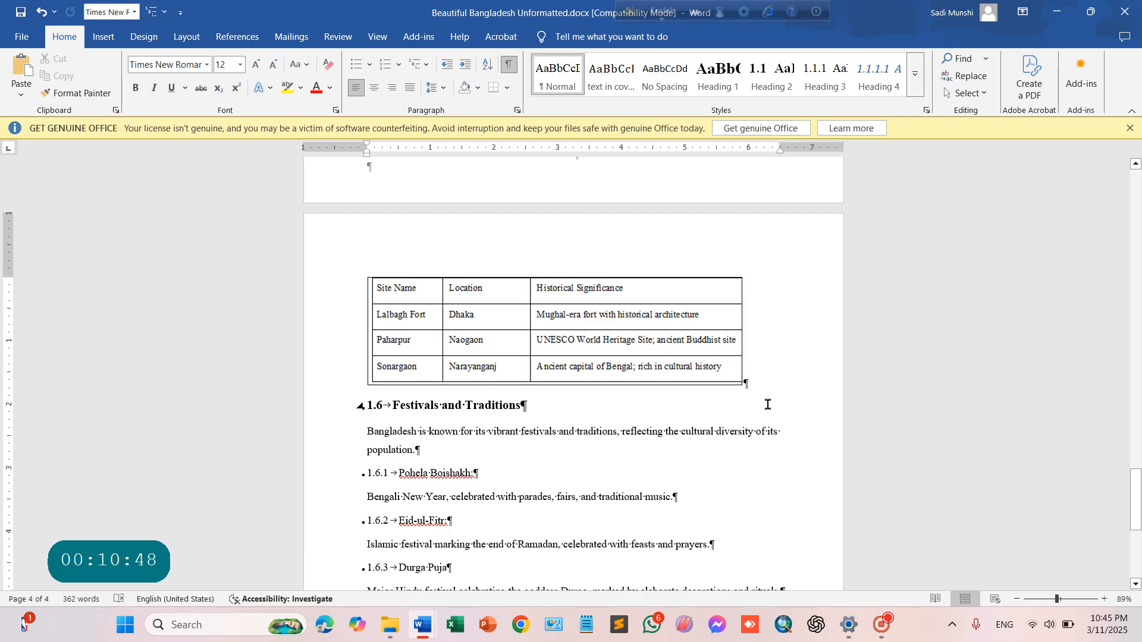
key(Return)
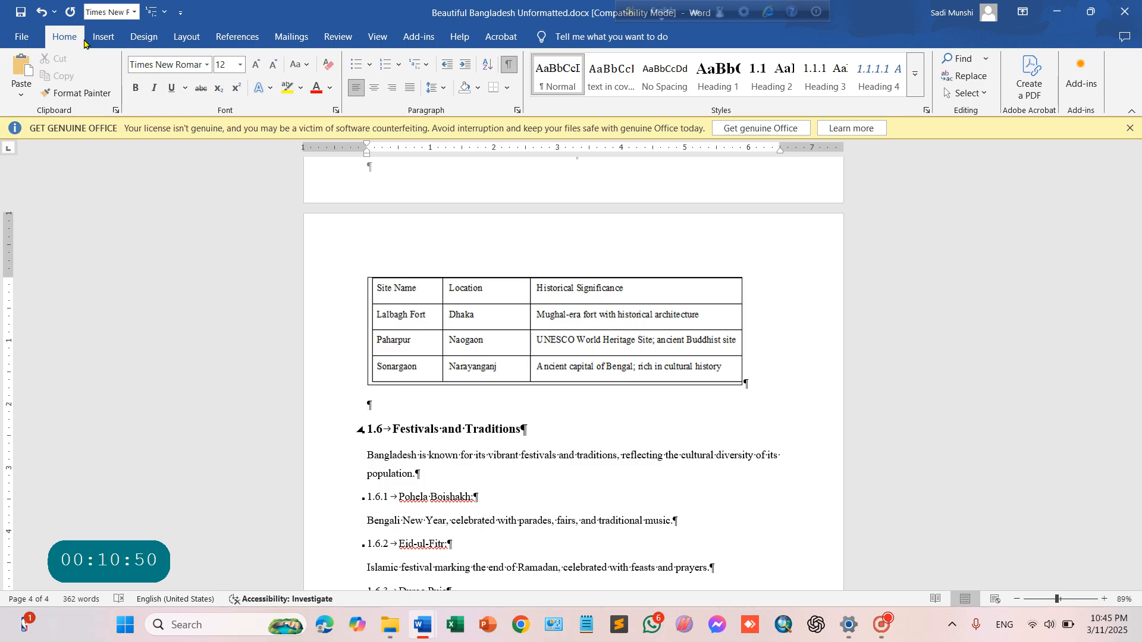
click(103, 36)
click(126, 76)
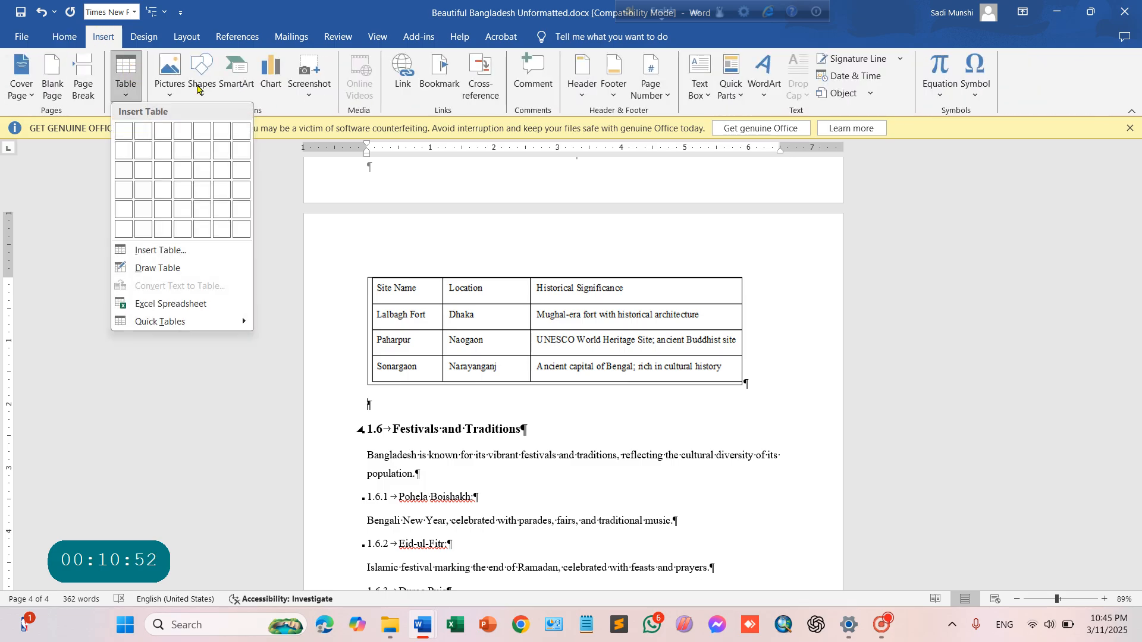
click(160, 187)
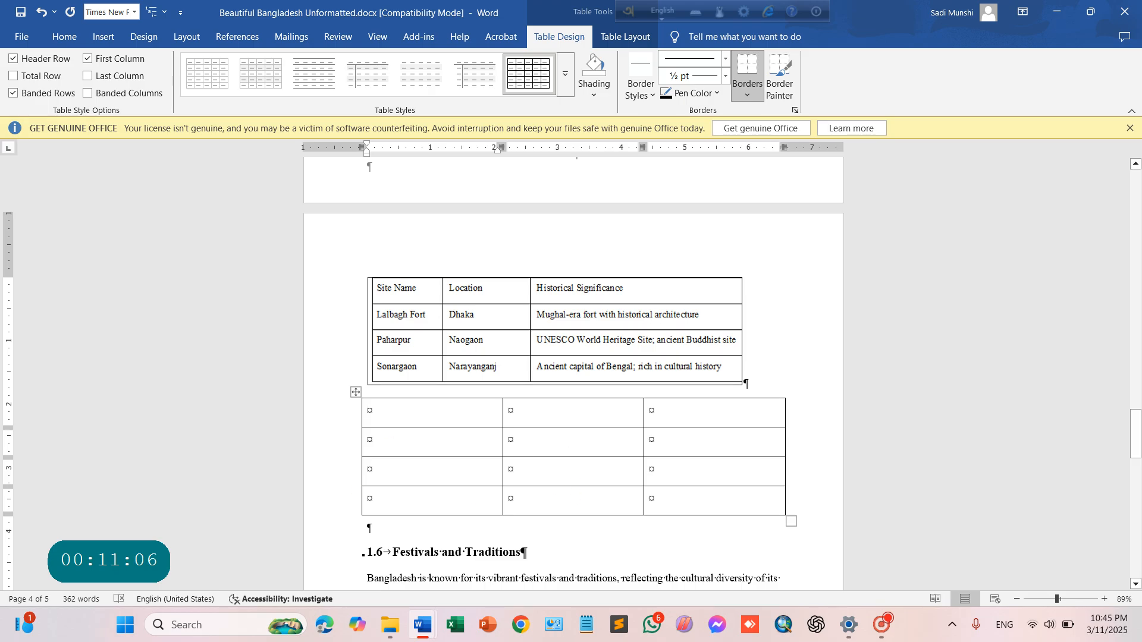
- Narrow the new empty table to the width of the table above and slightly adjust the border between its second and third columns
drag(791, 521, 741, 518)
mouse_move(614, 411)
mouse_down()
mouse_move(648, 413)
mouse_move(617, 414)
mouse_up()
scroll(543, 390, down, 4)
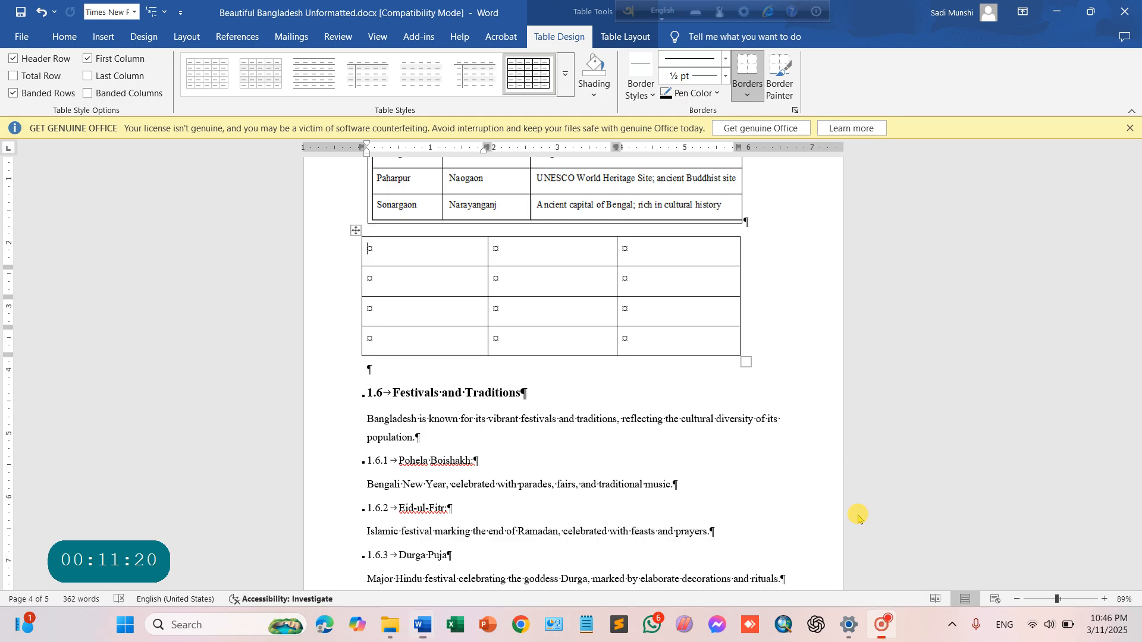
click(883, 625)
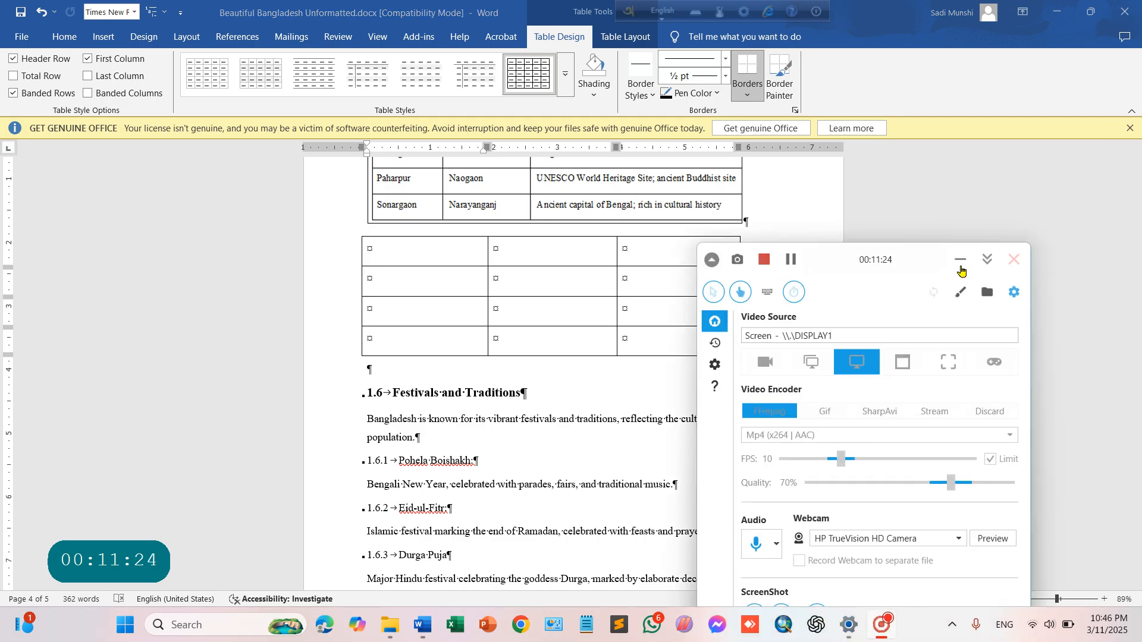
click(700, 297)
scroll(485, 318, up, 2)
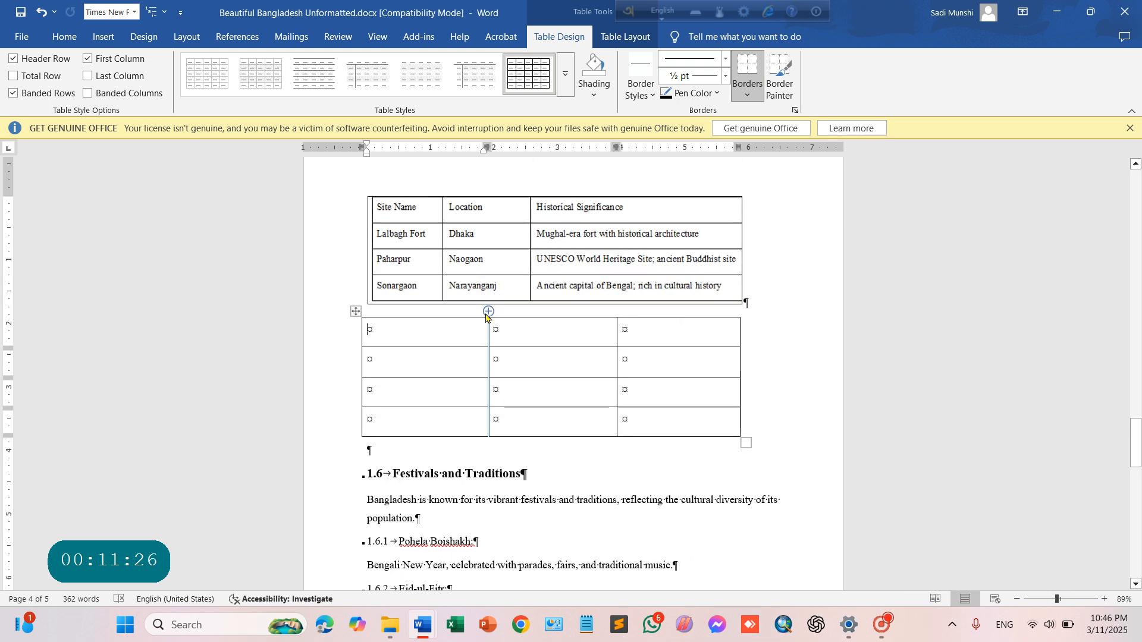
scroll(491, 333, down, 1)
scroll(466, 268, up, 2)
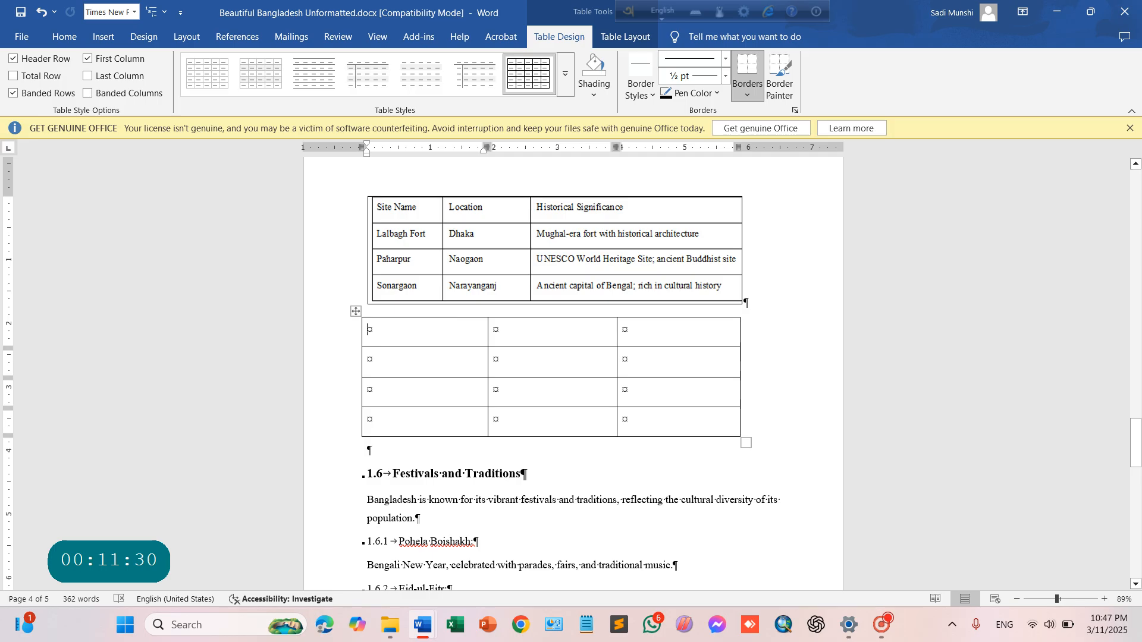
- Set up a caption for the line below the empty table with the Table label and Heading 1 chapter numbering with a hyphen separator
click(55, 32)
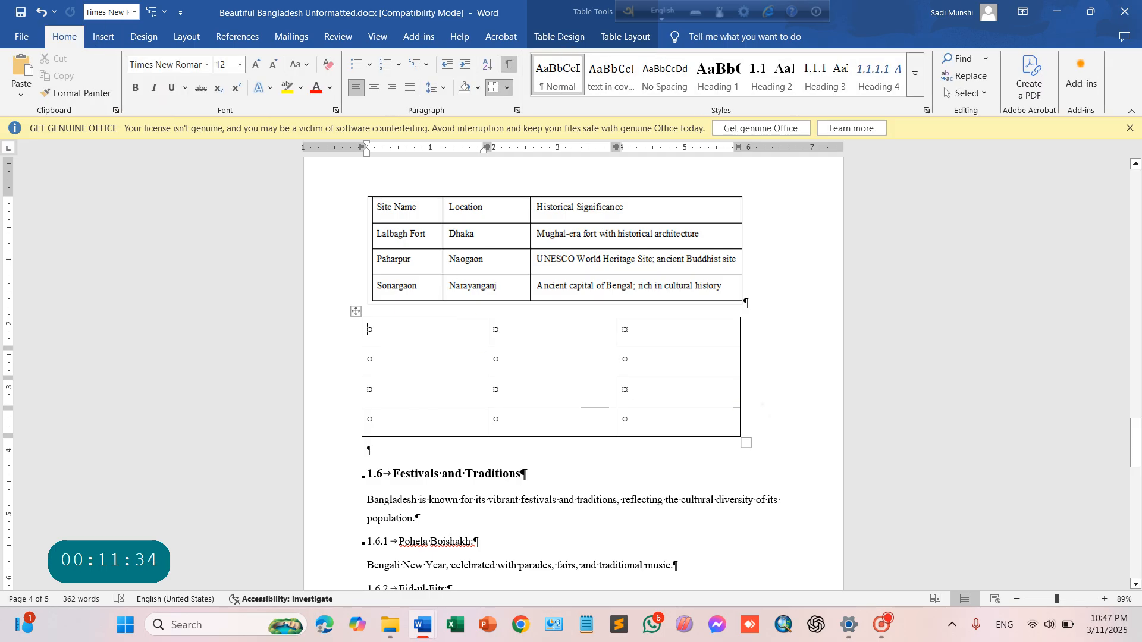
click(379, 450)
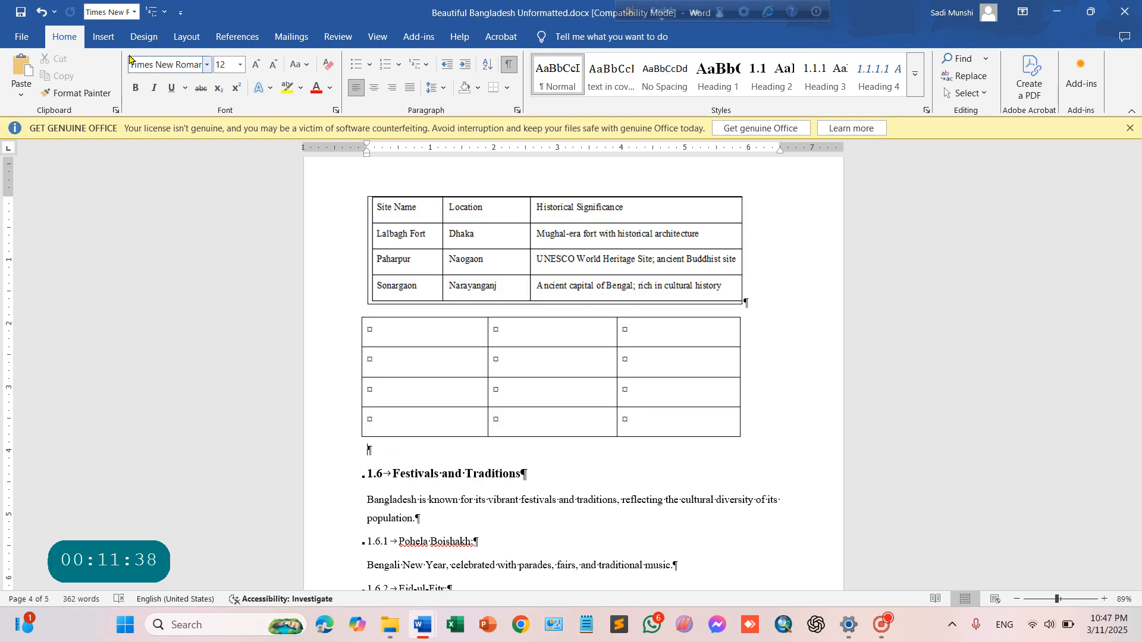
click(236, 35)
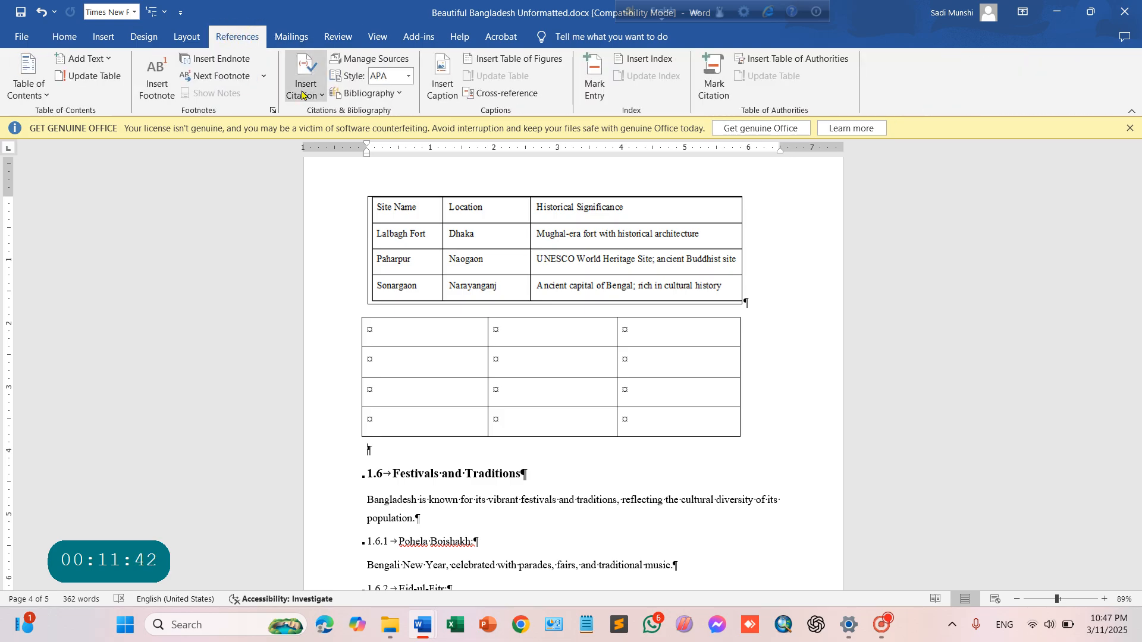
click(442, 77)
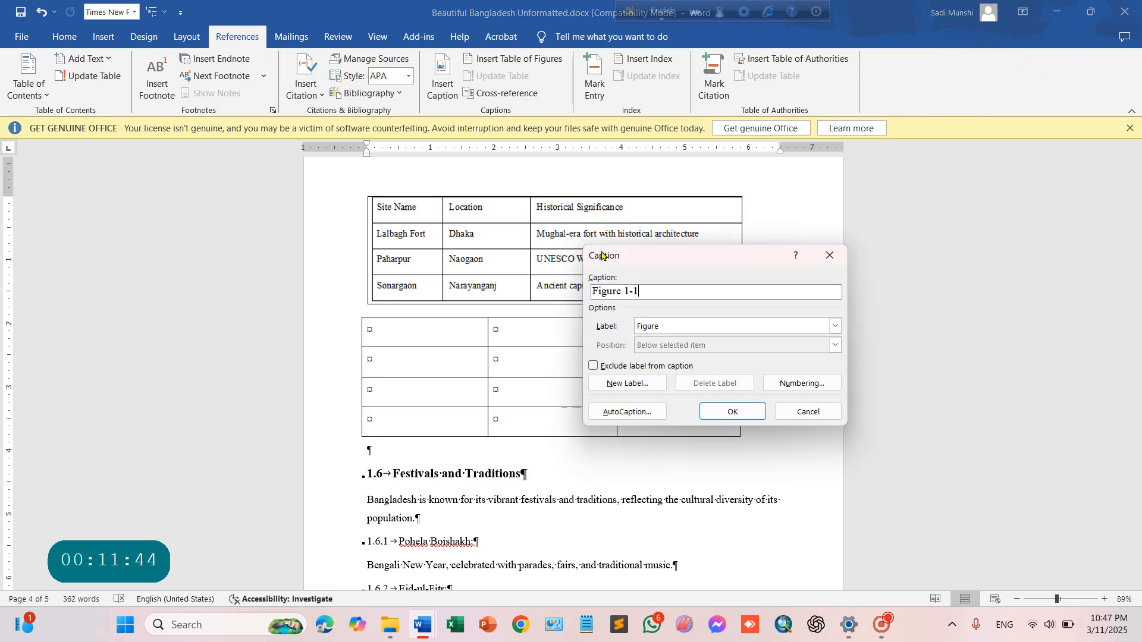
click(835, 326)
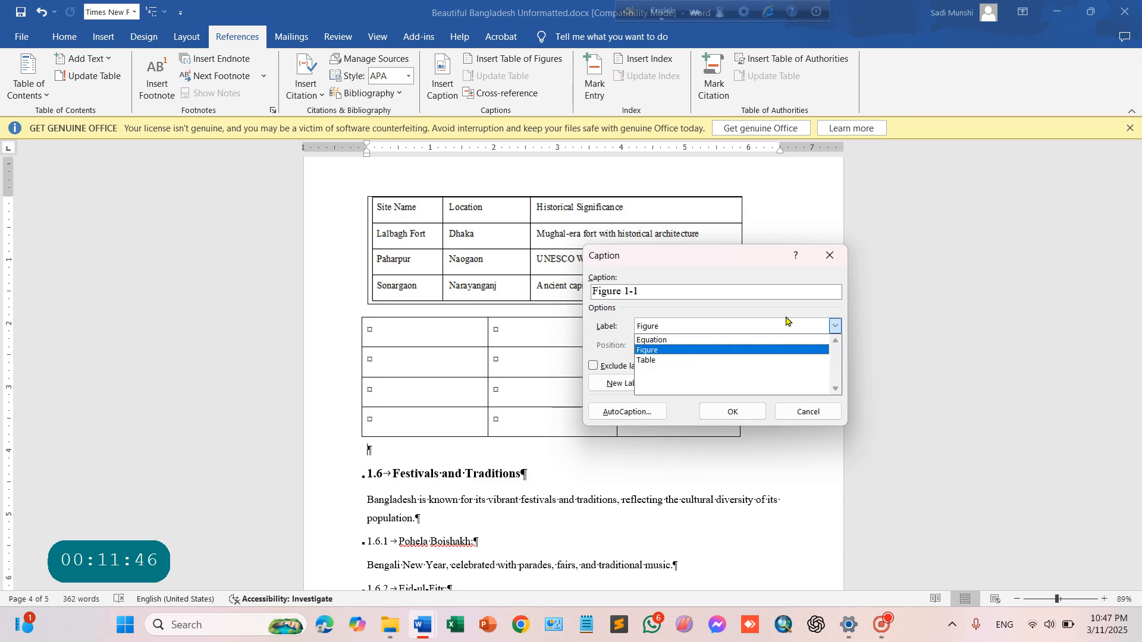
click(668, 361)
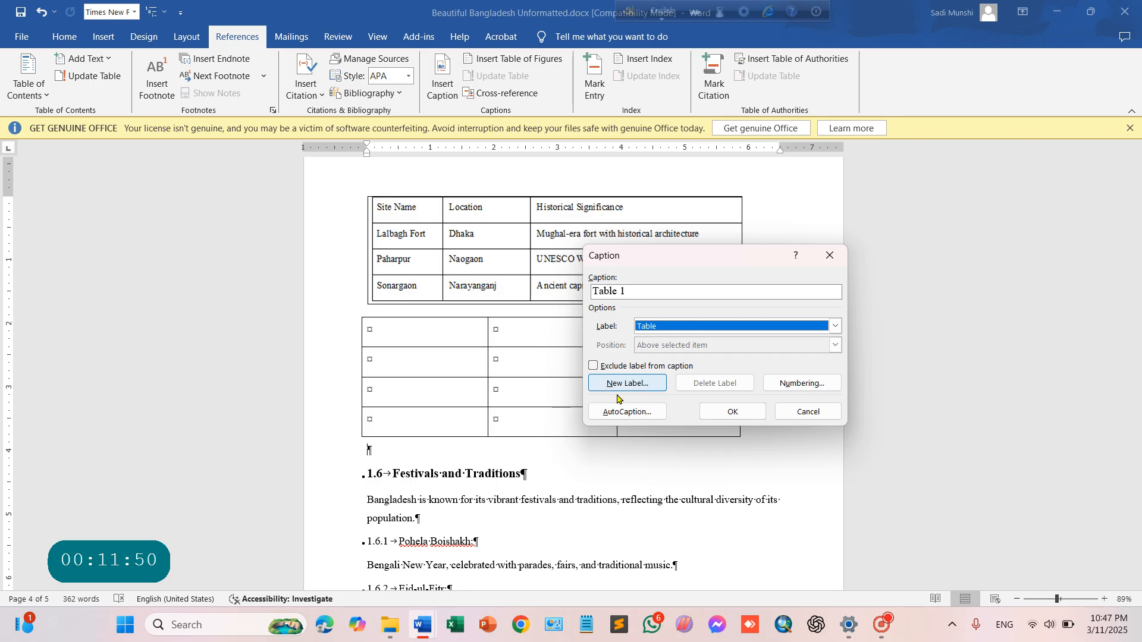
click(781, 386)
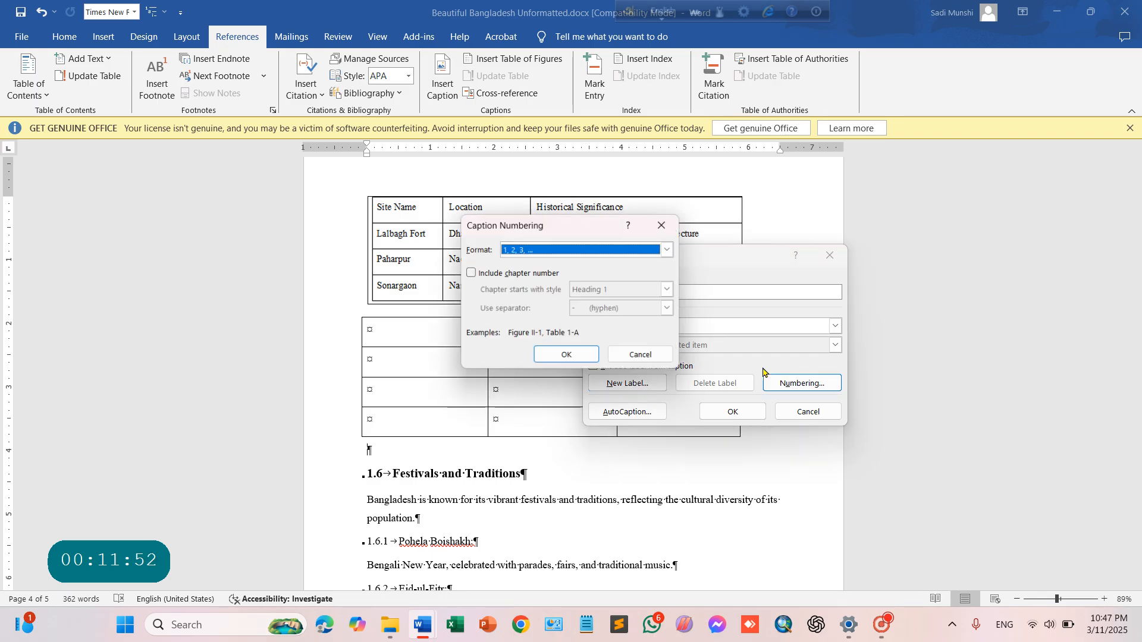
click(469, 274)
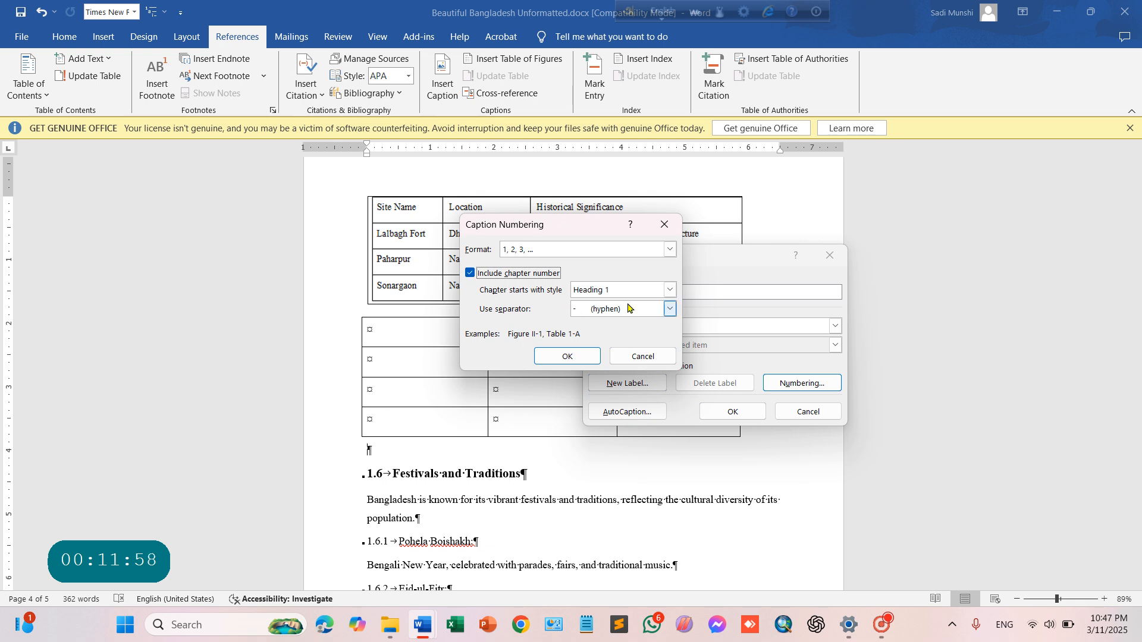
click(555, 356)
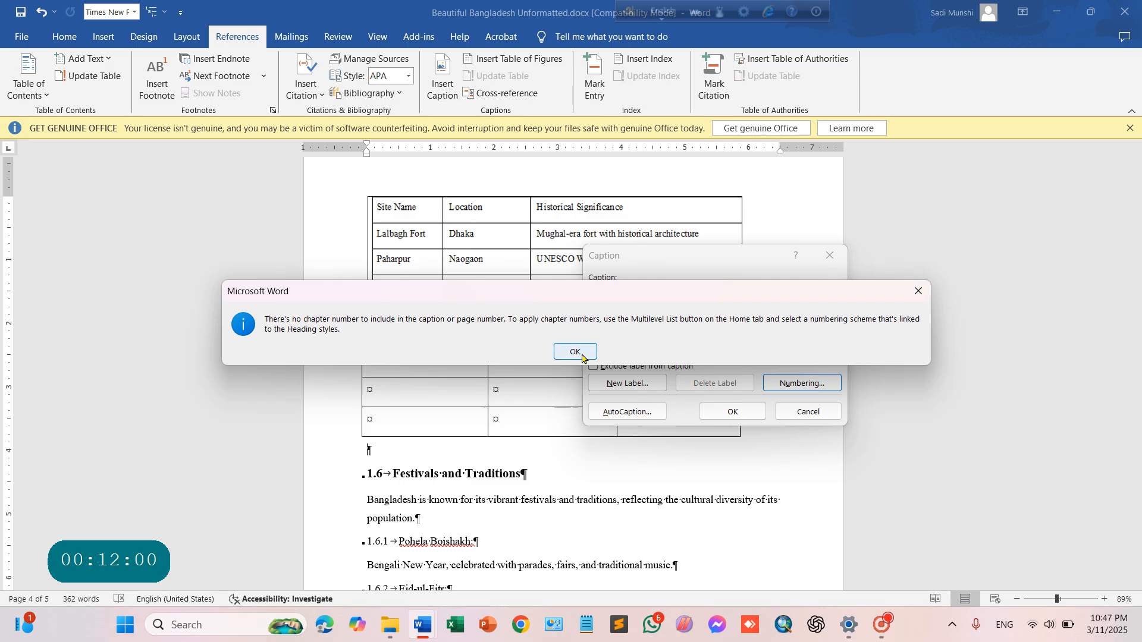
click(578, 352)
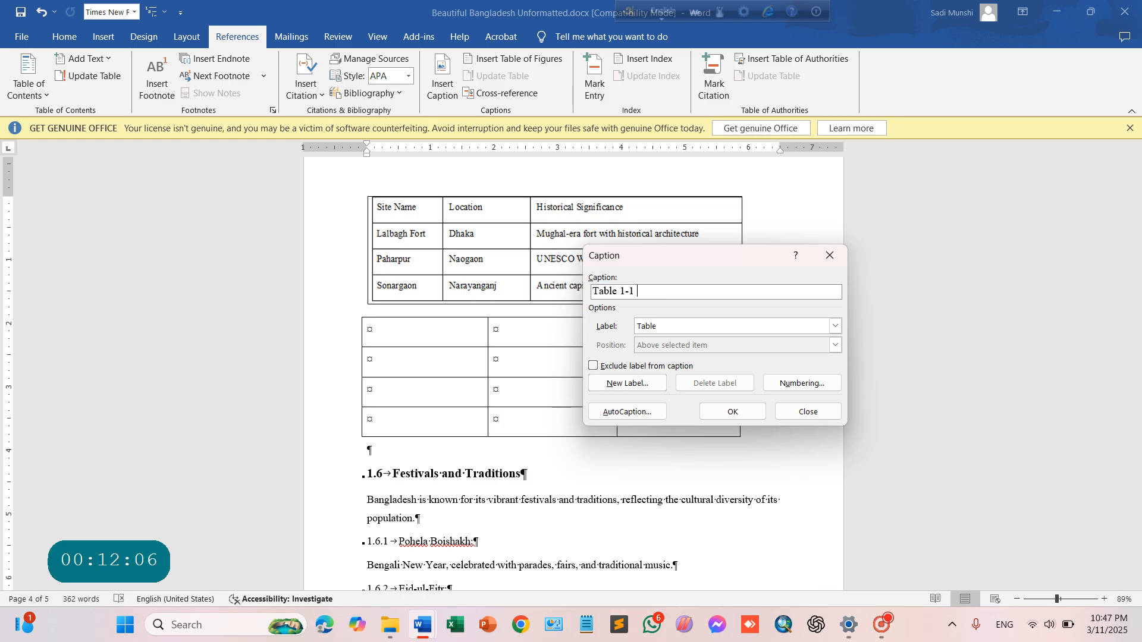
- Enter the caption text "Mejir cultural site" and insert the caption below the empty table
text(Mejir d)
text(ultural sit)
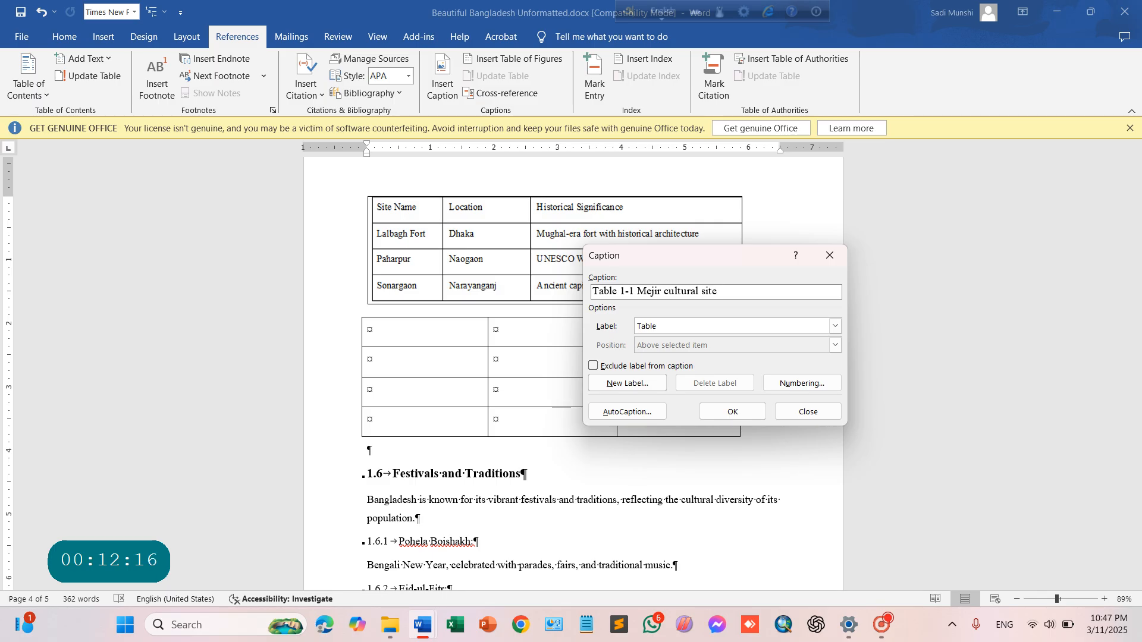
text(e)
click(753, 411)
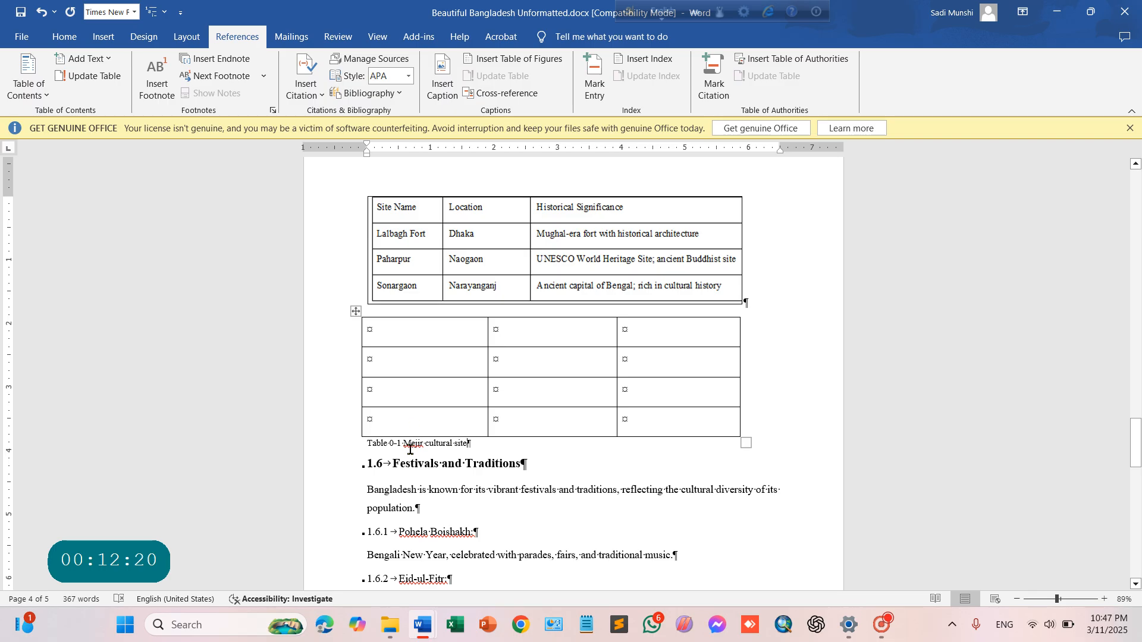
- Review the document from the captioned table back to the title page and the contents, figures and table list headings
scroll(398, 374, up, 2)
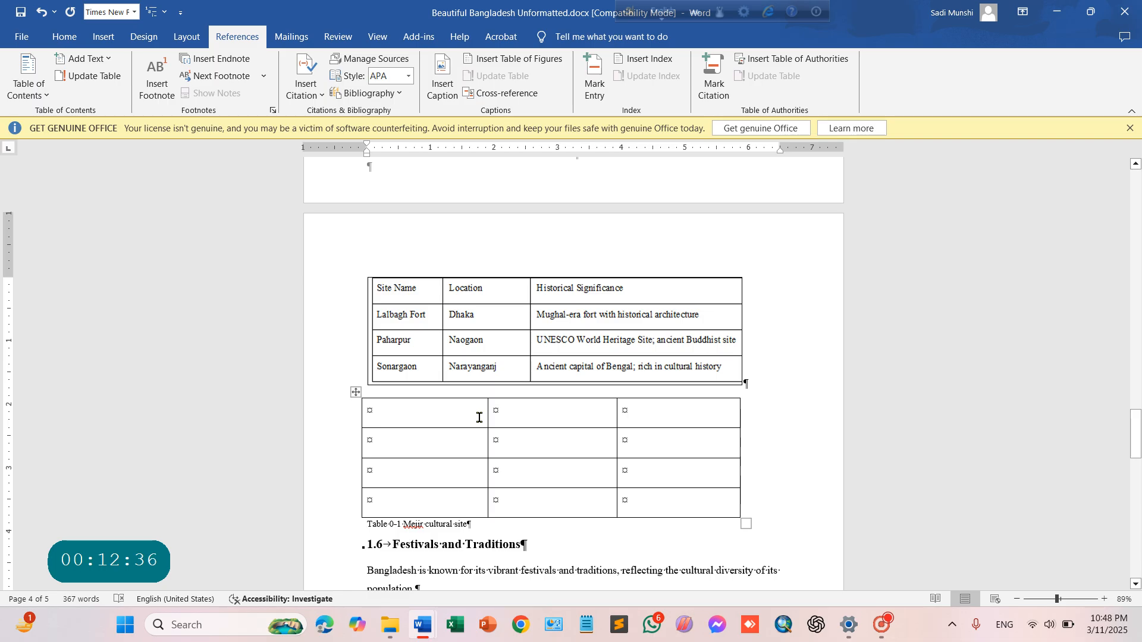
scroll(471, 385, up, 15)
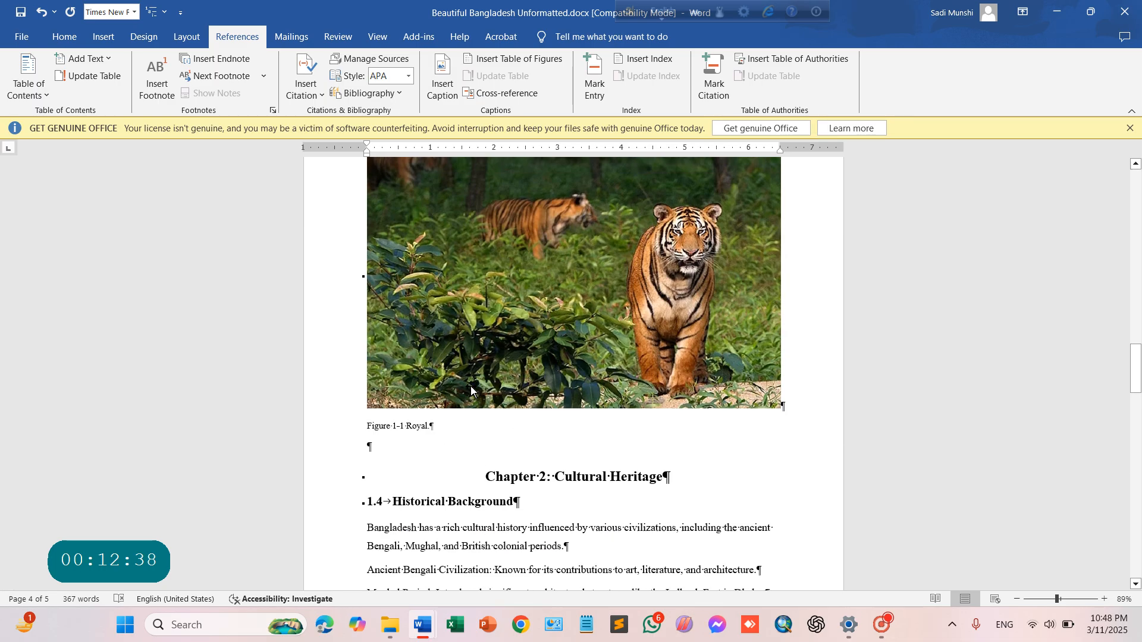
scroll(471, 386, up, 15)
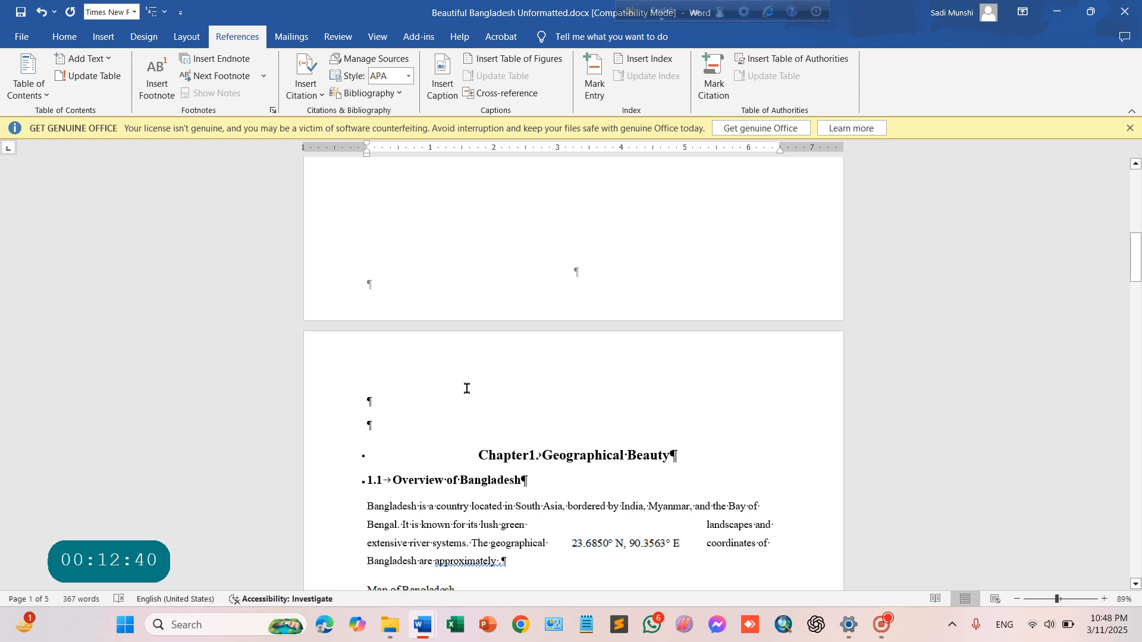
scroll(457, 361, up, 6)
scroll(457, 361, down, 5)
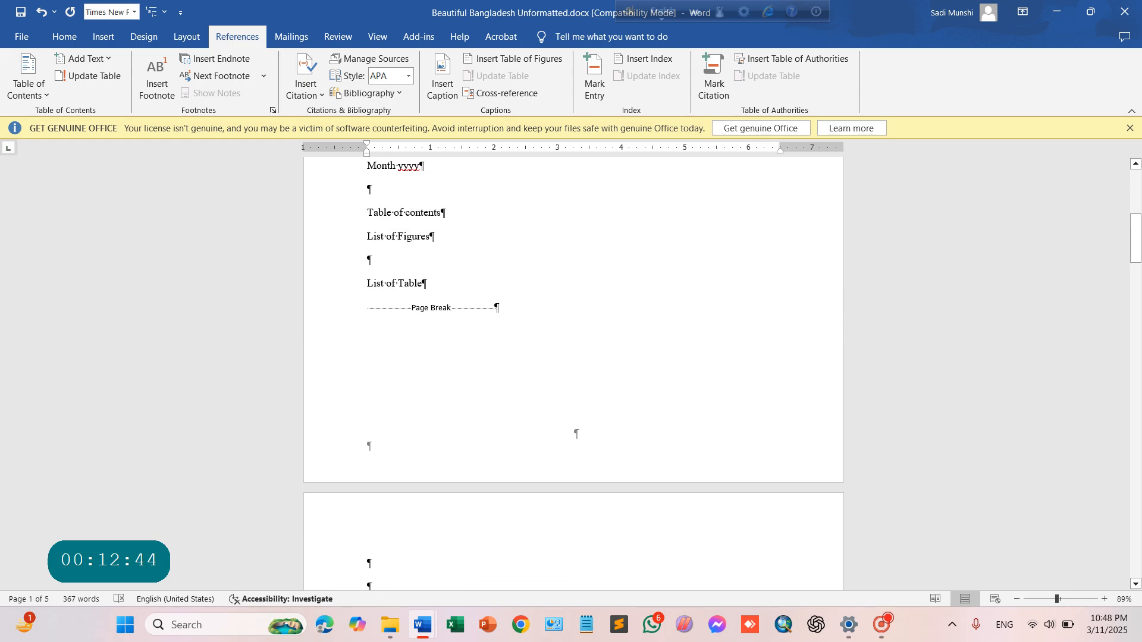
scroll(529, 385, up, 4)
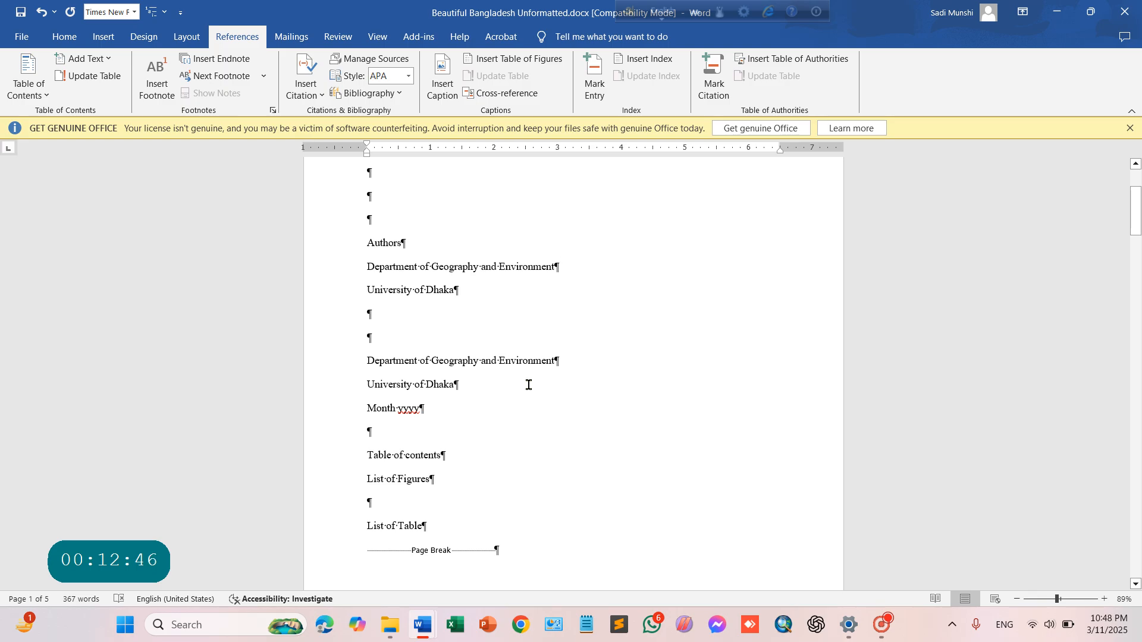
scroll(519, 389, up, 1)
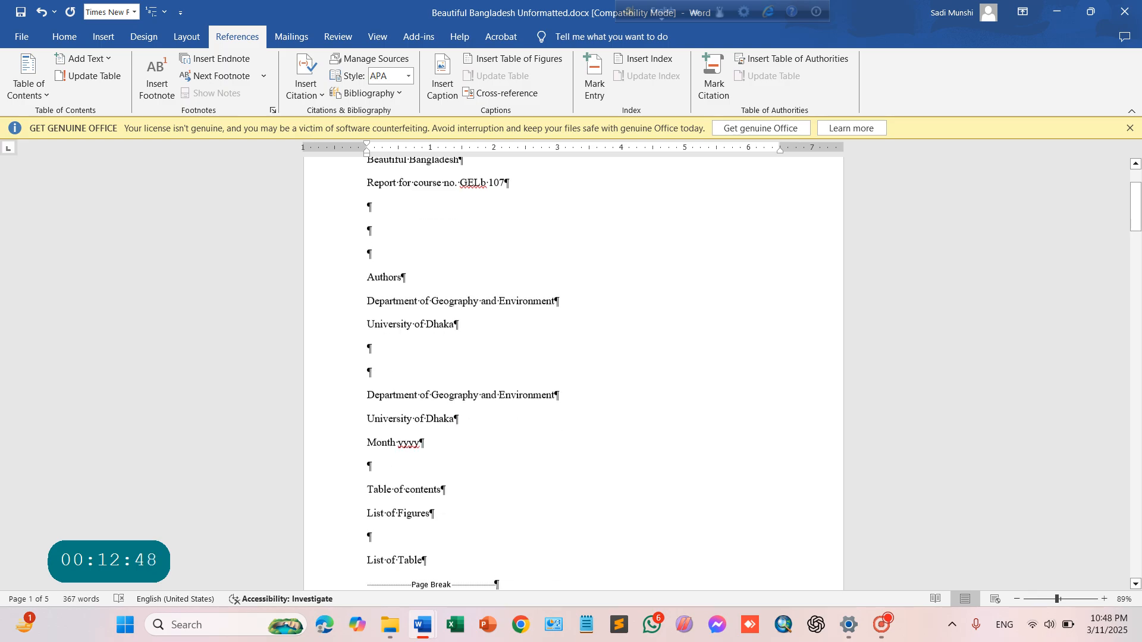
scroll(519, 390, down, 5)
scroll(526, 382, up, 1)
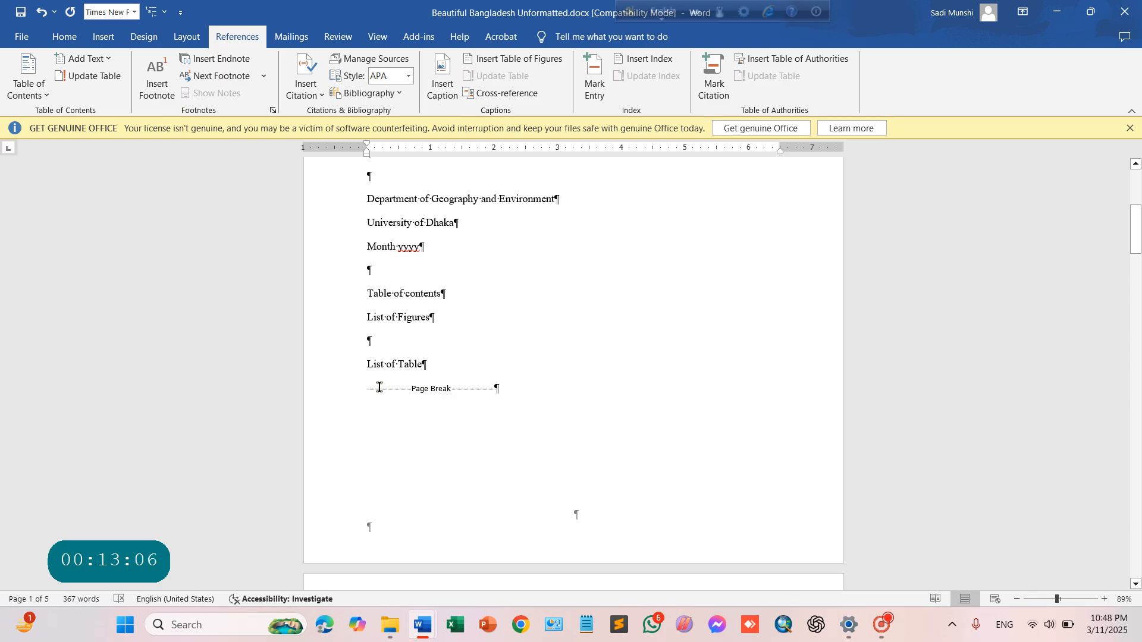
- Add a new line after "List of Table" and insert a Next Page section break there
click(426, 364)
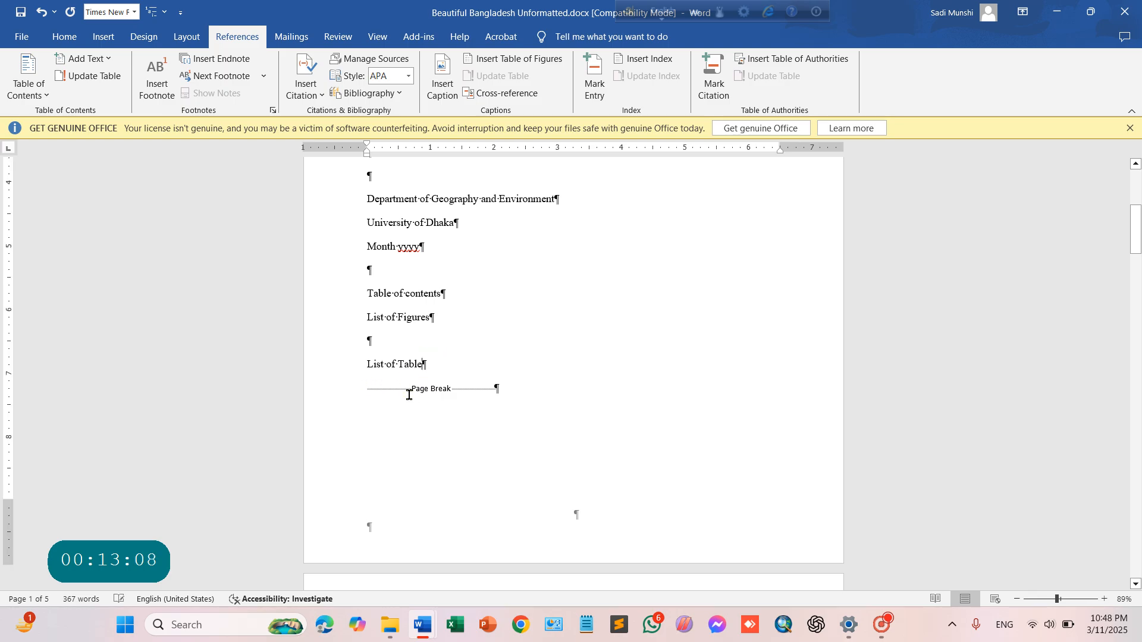
key(Return)
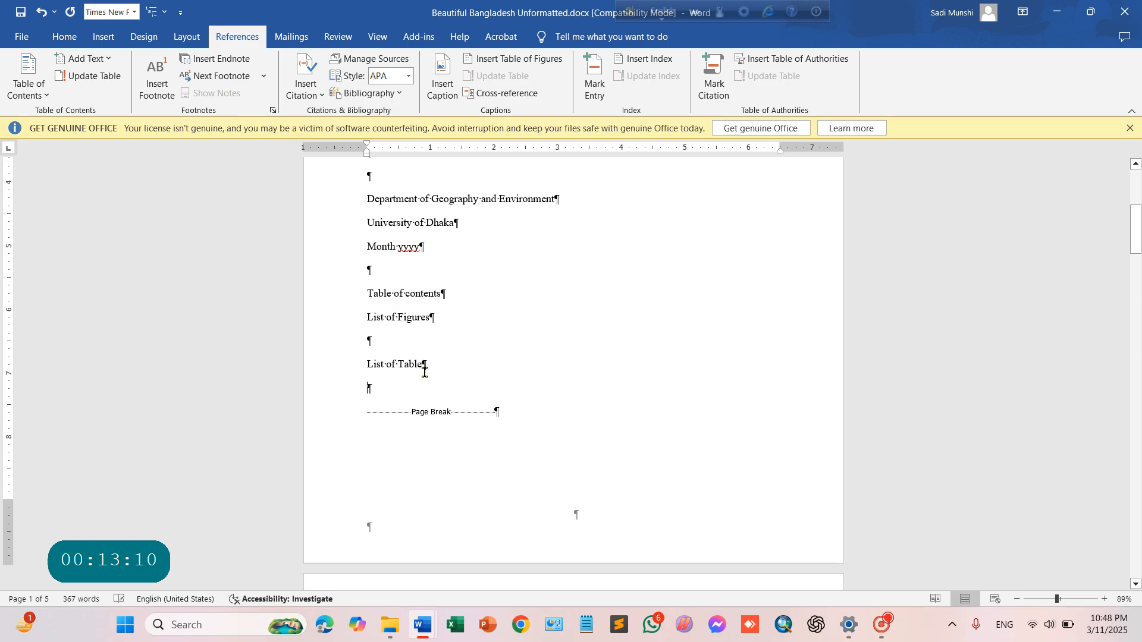
click(103, 36)
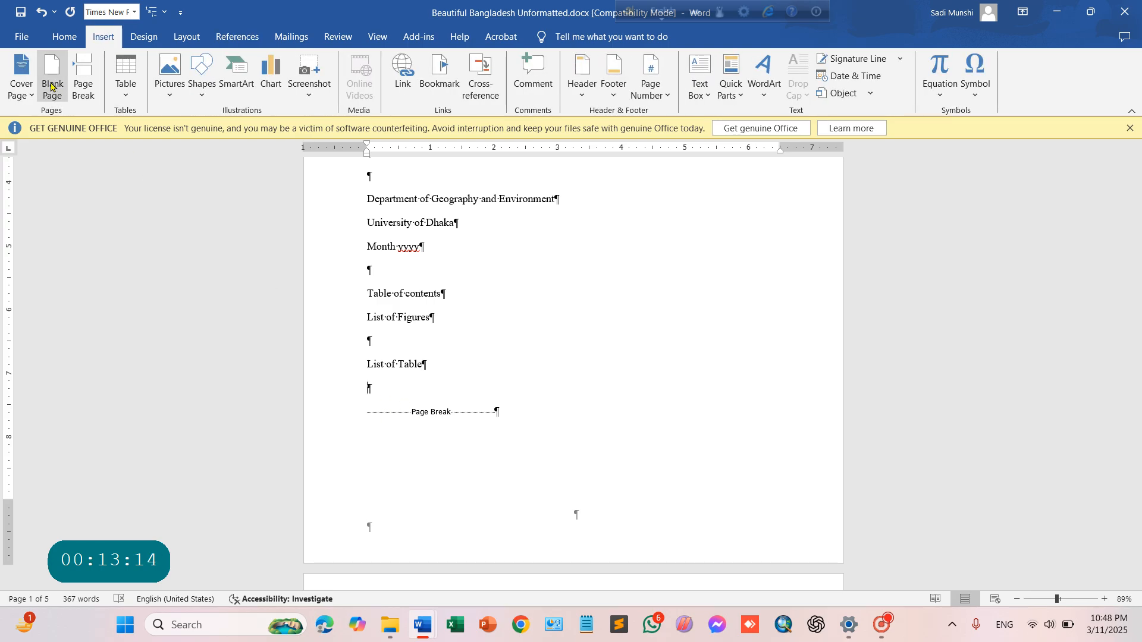
click(248, 38)
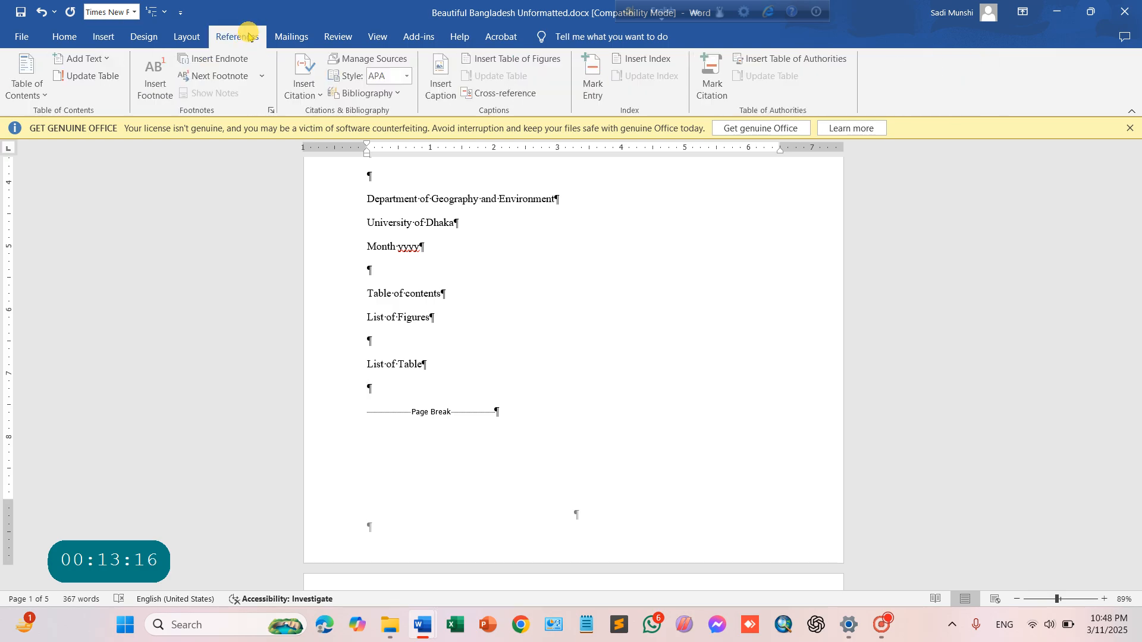
click(103, 36)
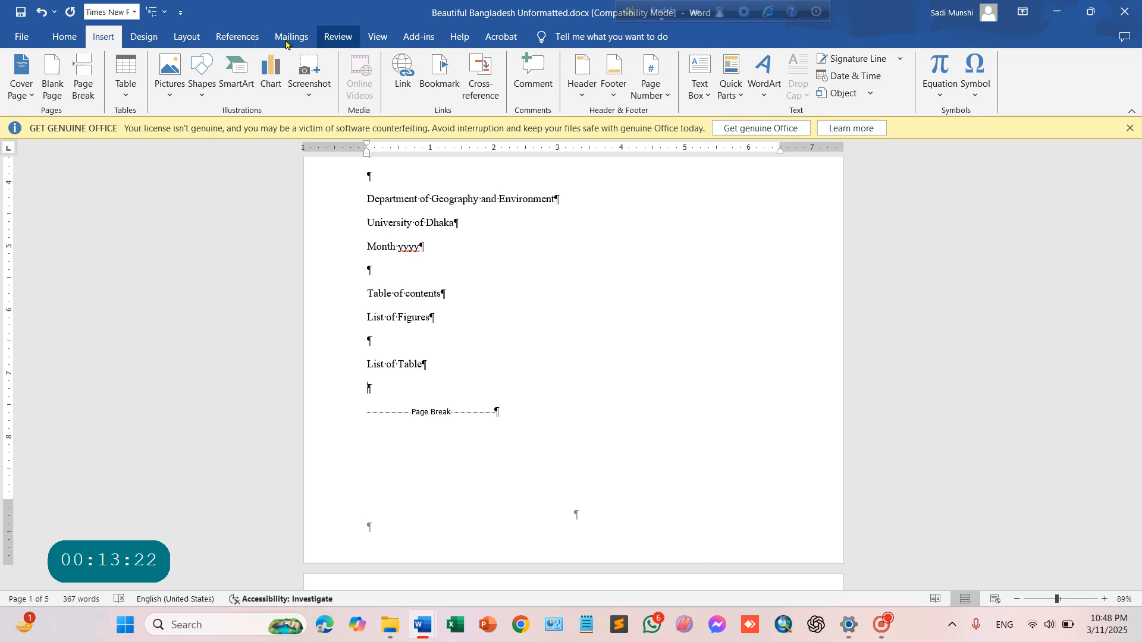
click(184, 37)
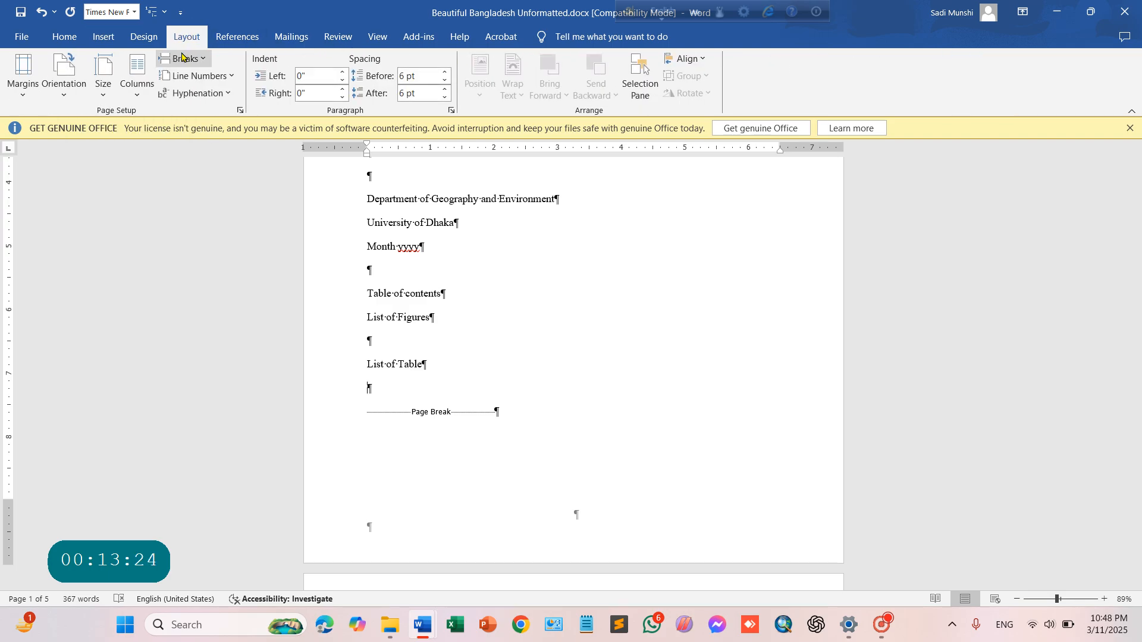
click(181, 59)
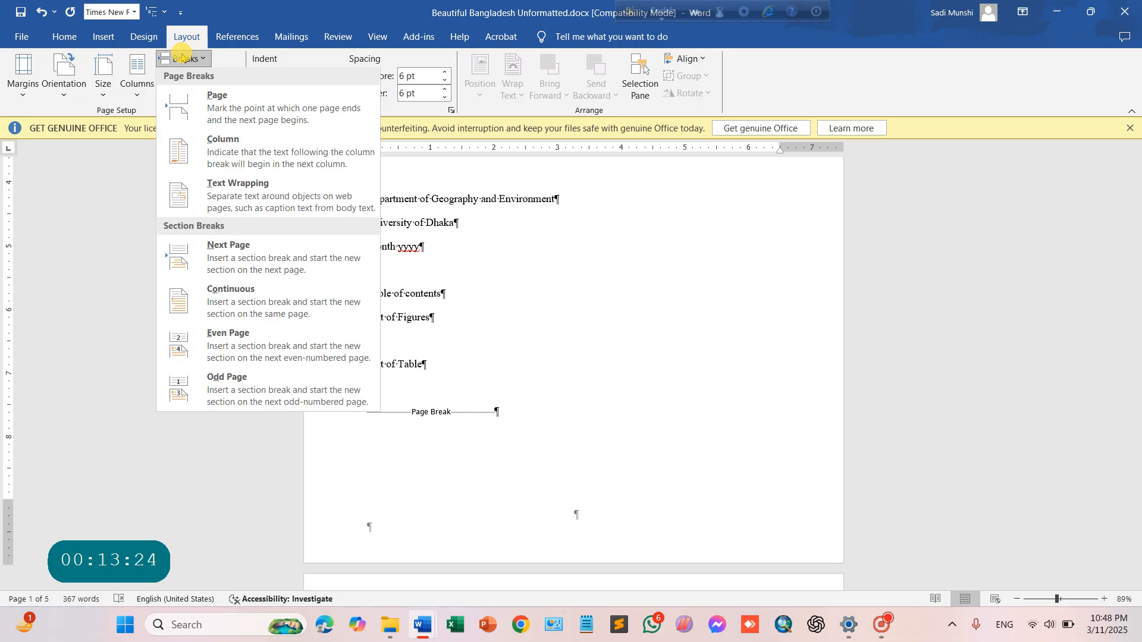
click(245, 246)
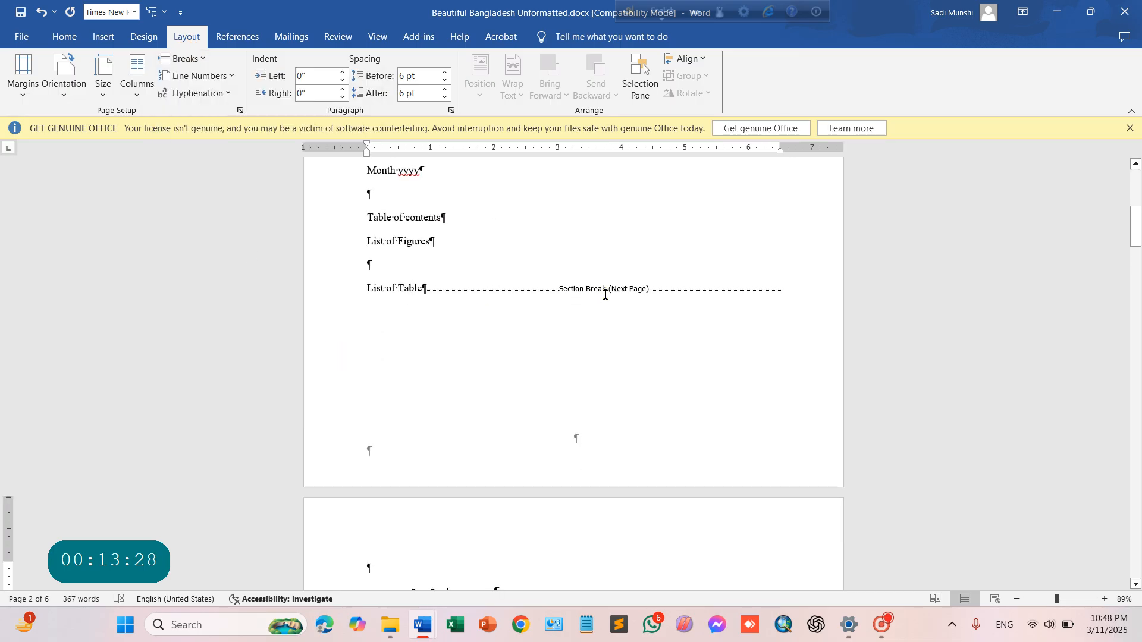
- Delete the old page break and one empty line at the start of the page after the section break
scroll(586, 317, down, 3)
click(453, 428)
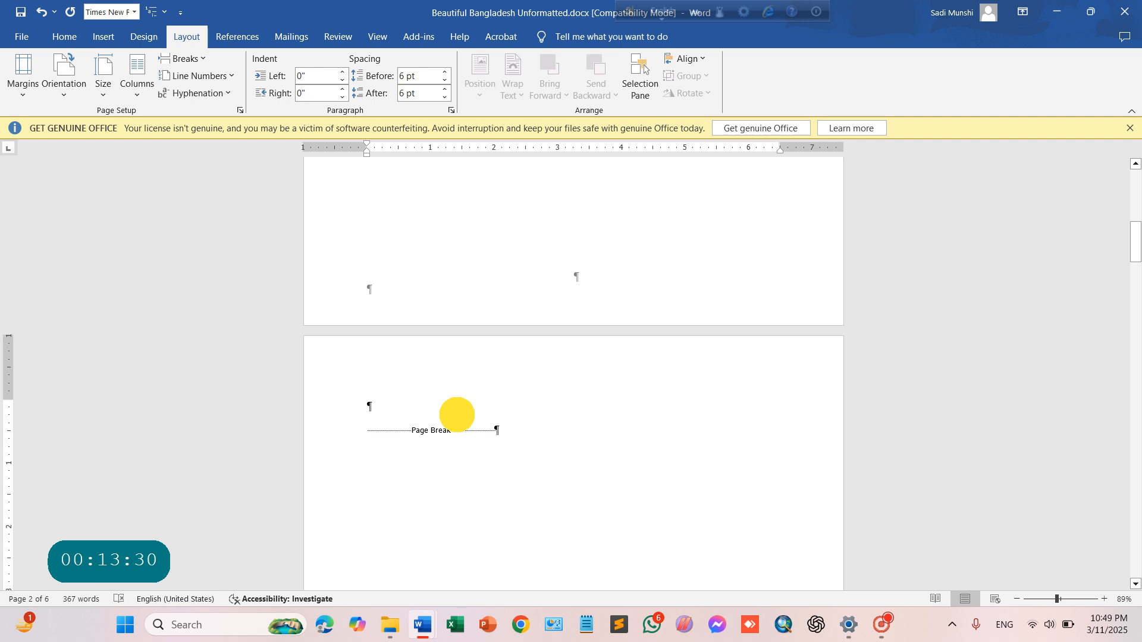
double_click(464, 432)
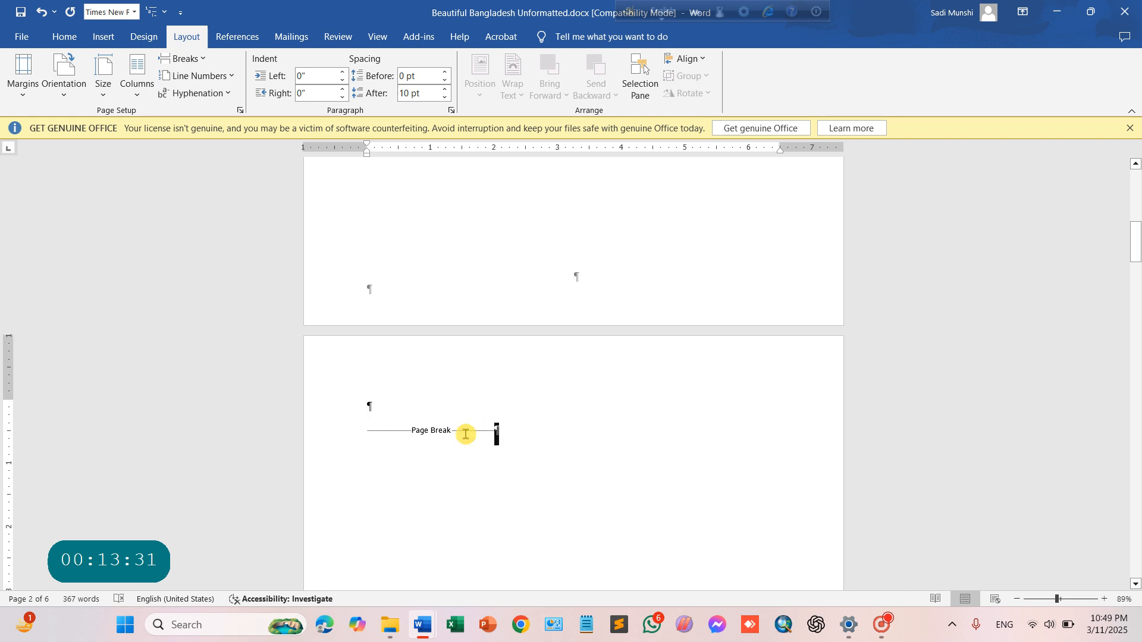
triple_click(405, 437)
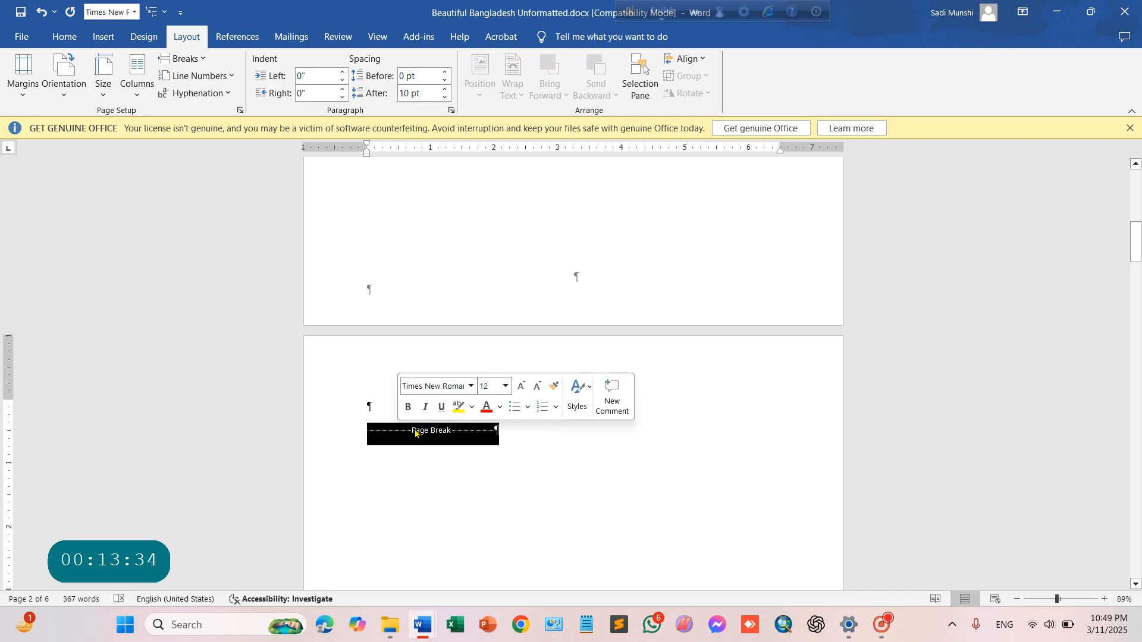
key(Delete)
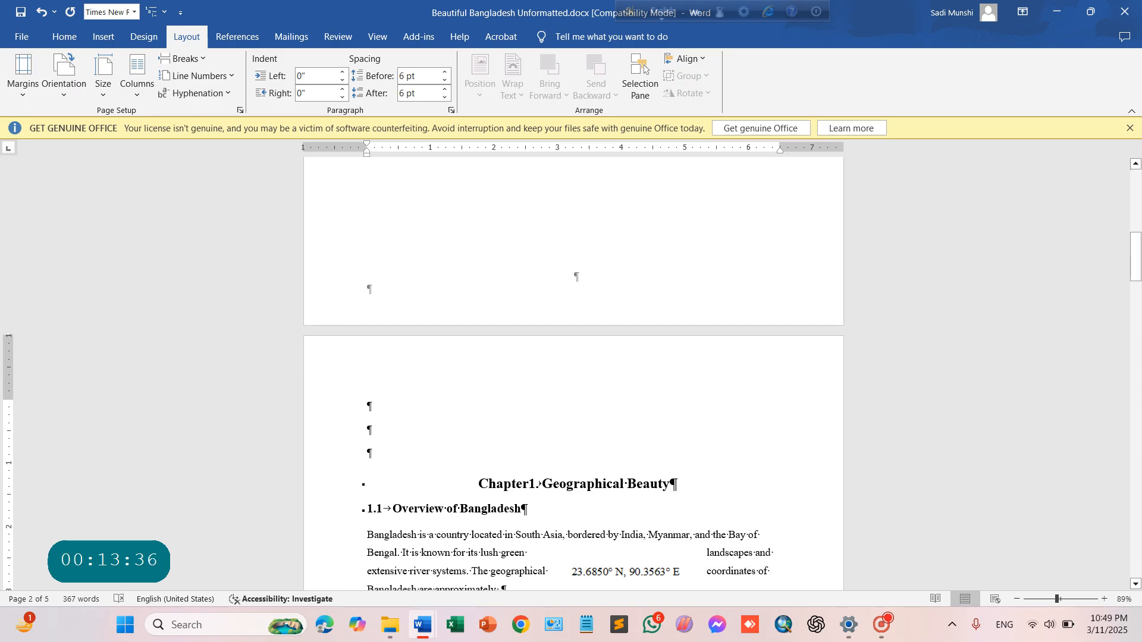
key(Delete)
- Remove another empty line above the Chapter 1 heading
scroll(400, 505, up, 1)
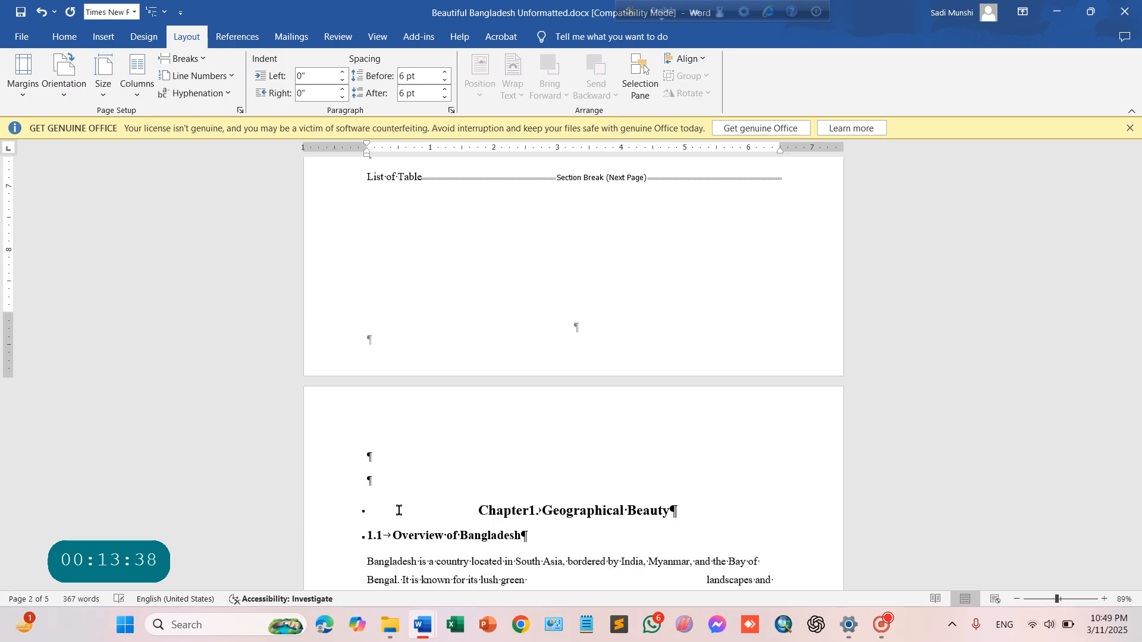
click(405, 483)
key(BackSpace)
key(BackSpace)
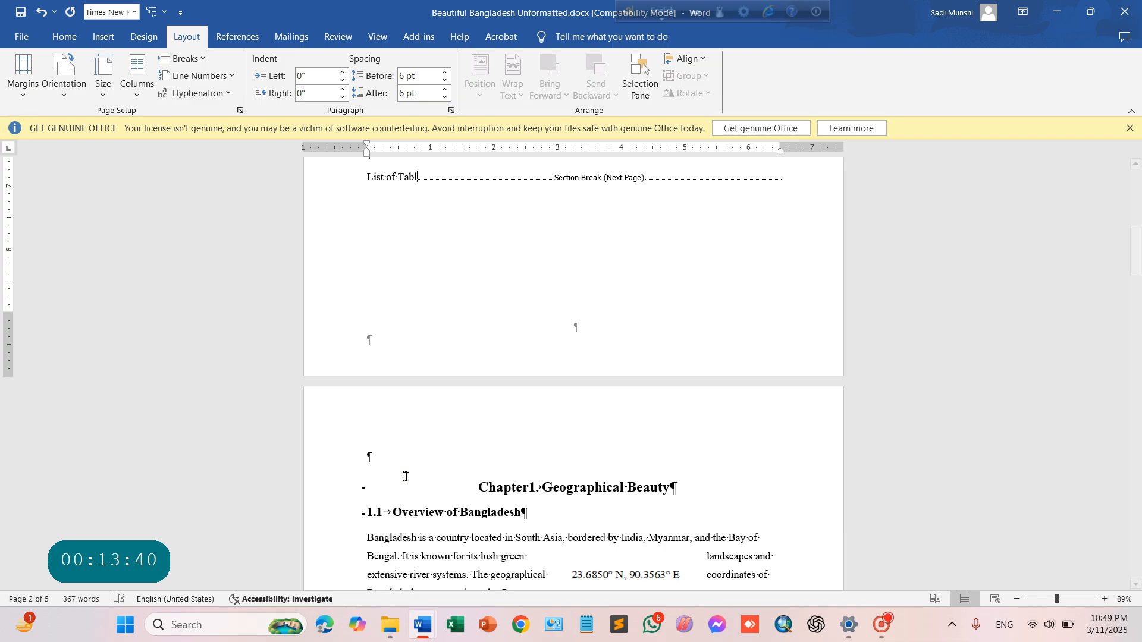
scroll(449, 321, up, 3)
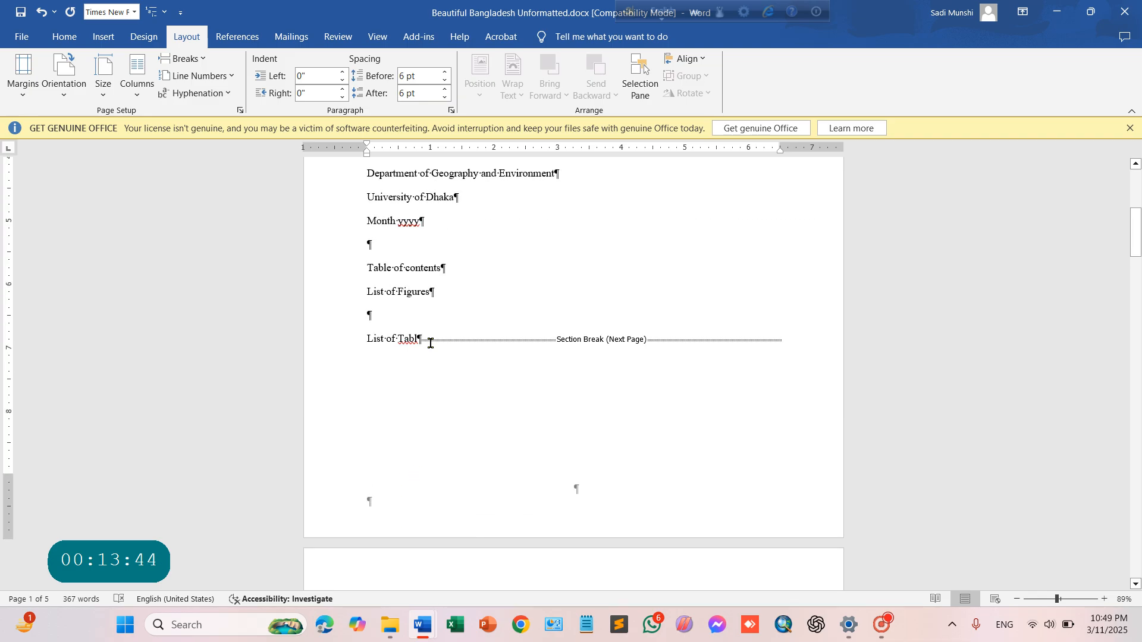
- Move the section break onto its own line below the "List of Tabl" line
key(Delete)
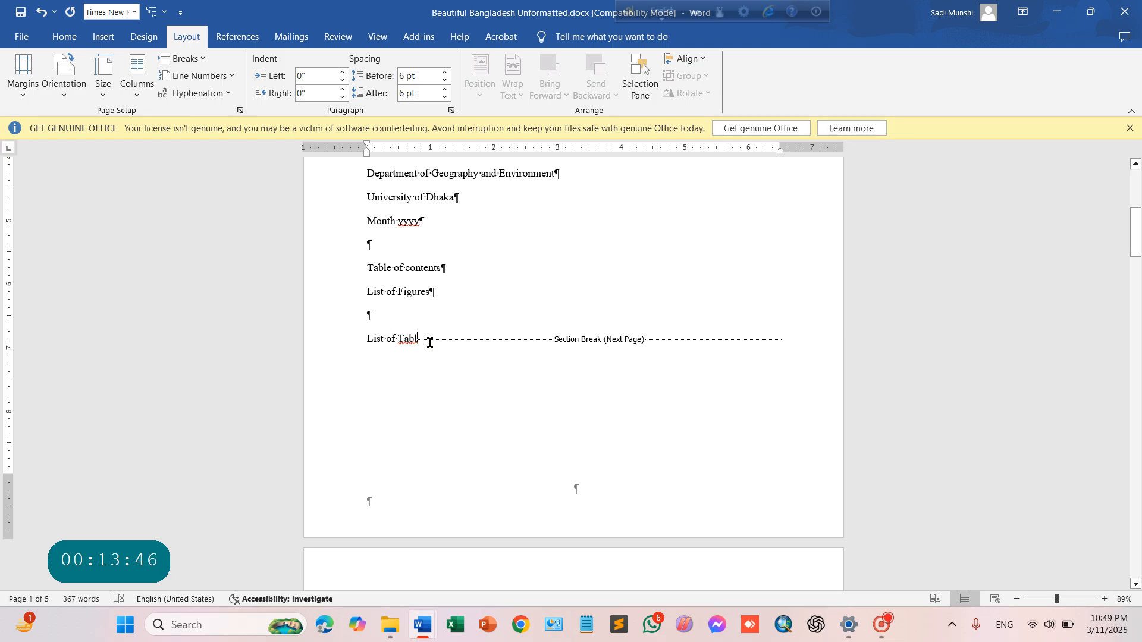
click(432, 343)
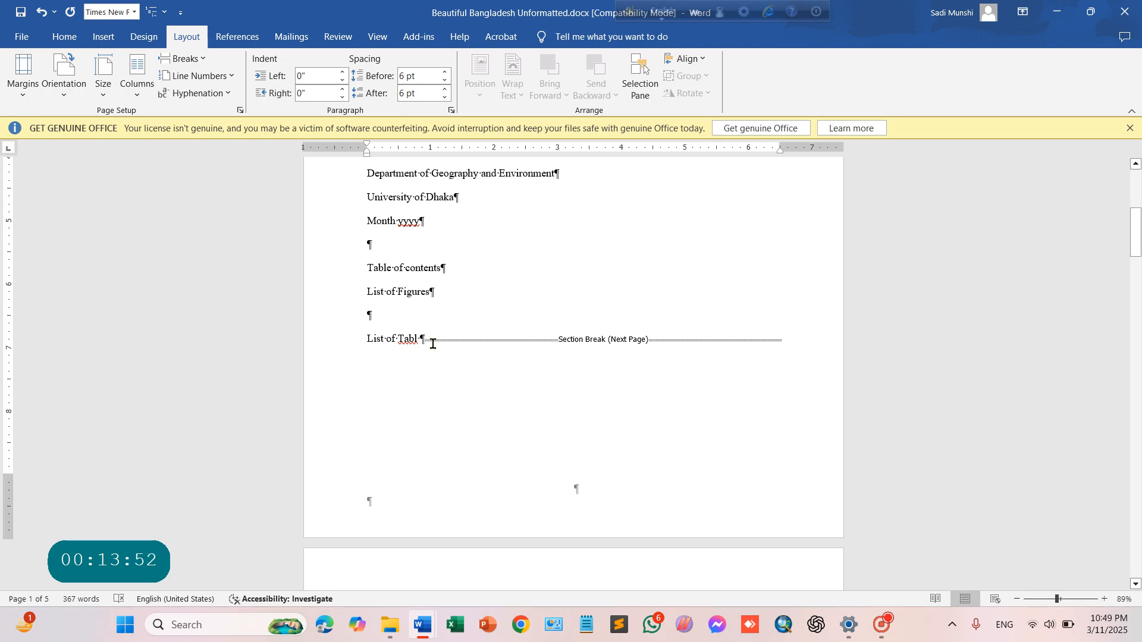
key(BackSpace)
key(Return)
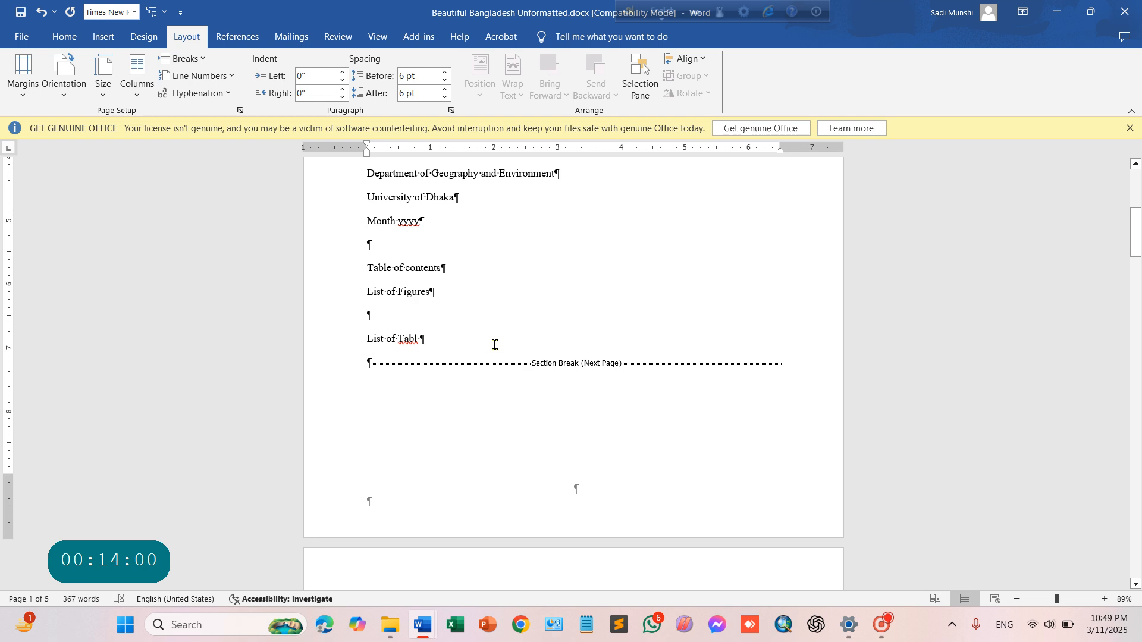
- Insert a Next Page section break between the Durga Puja paragraph and the Citation heading
scroll(484, 334, up, 5)
scroll(474, 334, down, 4)
scroll(515, 256, down, 10)
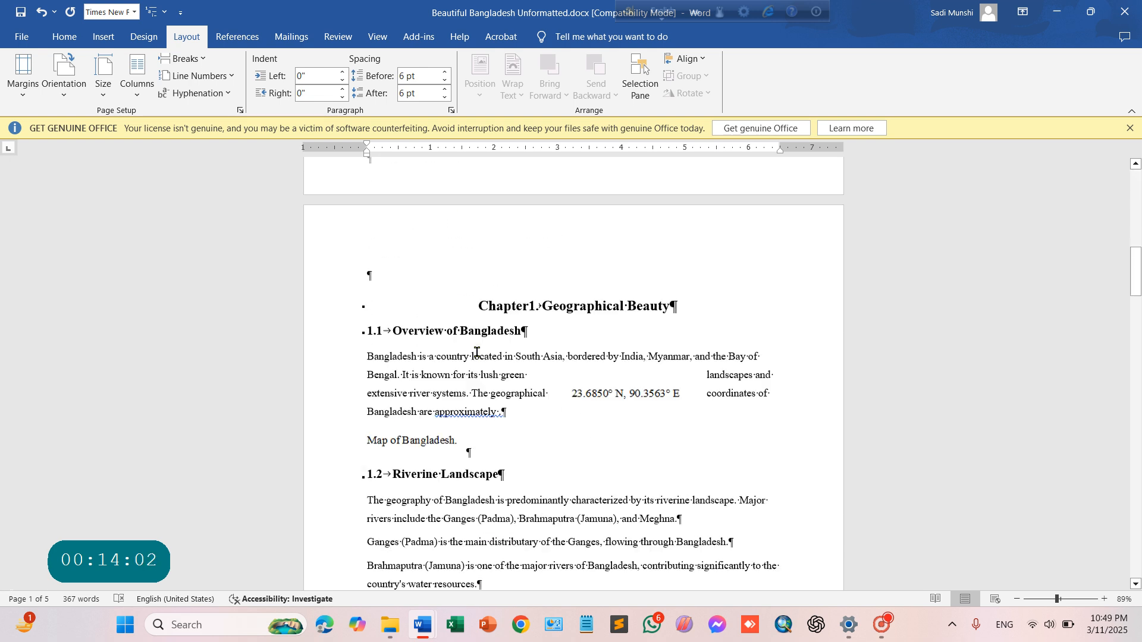
scroll(573, 257, down, 2)
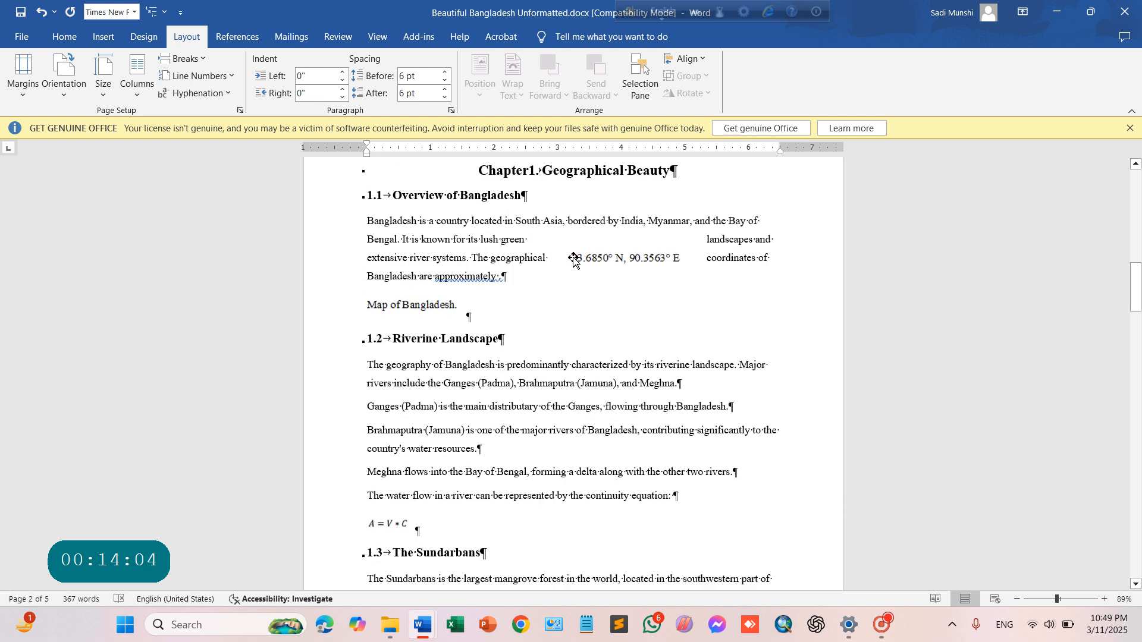
scroll(573, 259, down, 4)
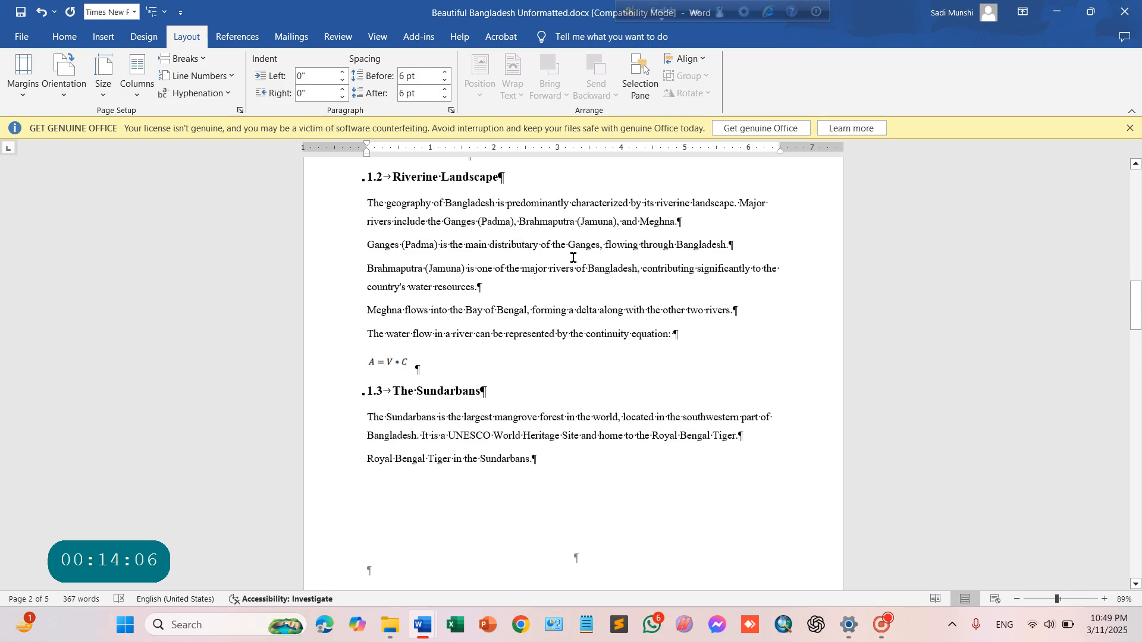
scroll(573, 258, down, 20)
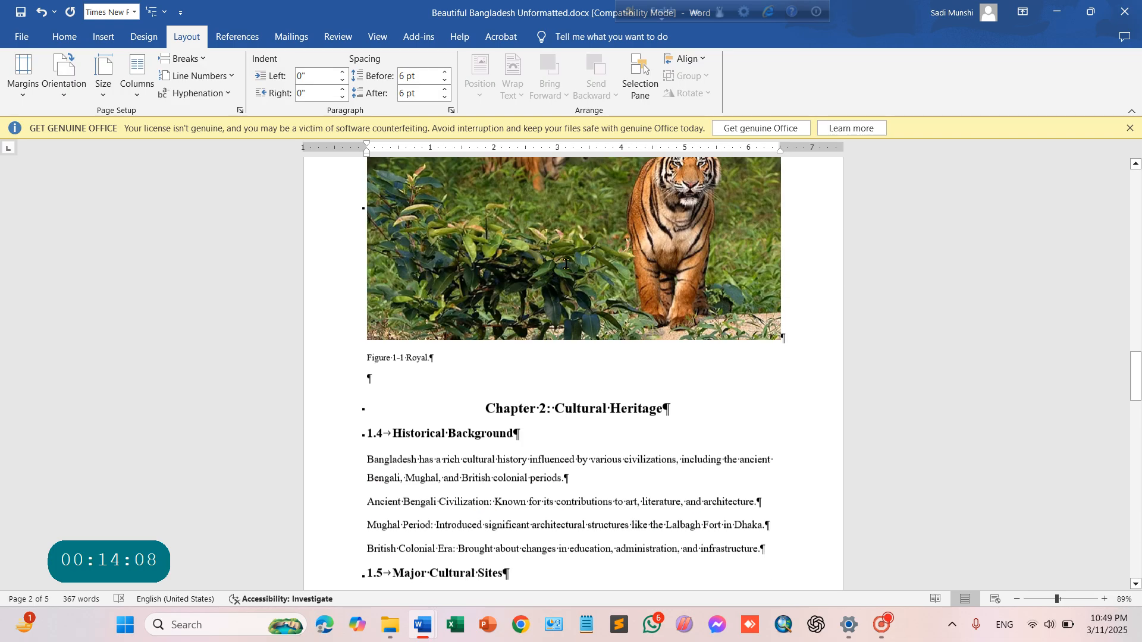
scroll(565, 263, down, 13)
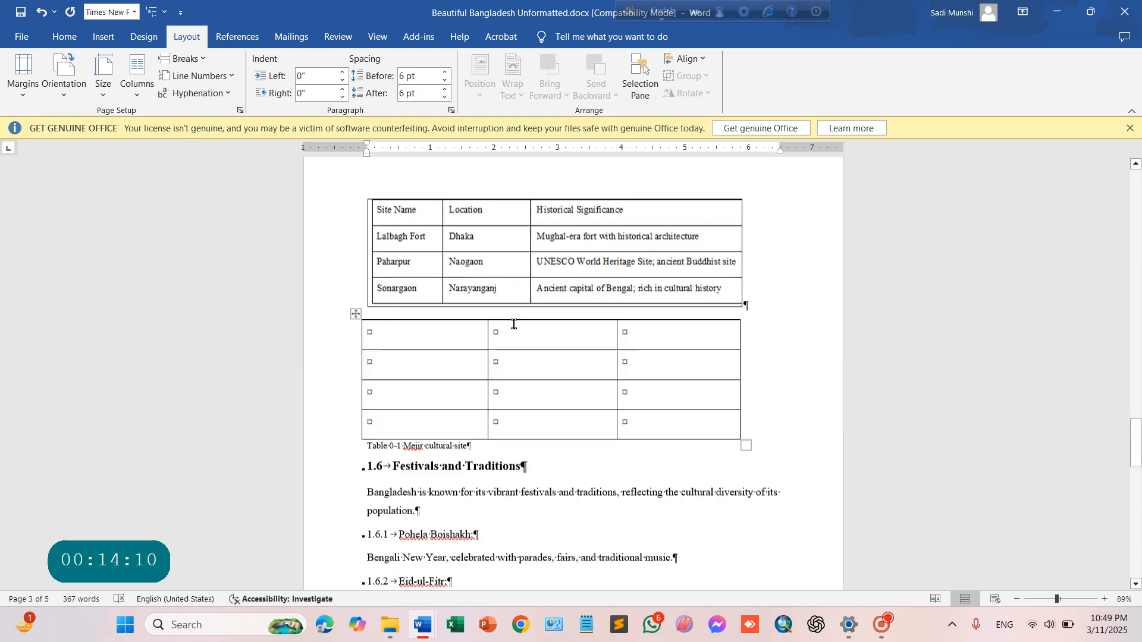
scroll(500, 321, down, 8)
scroll(441, 248, up, 4)
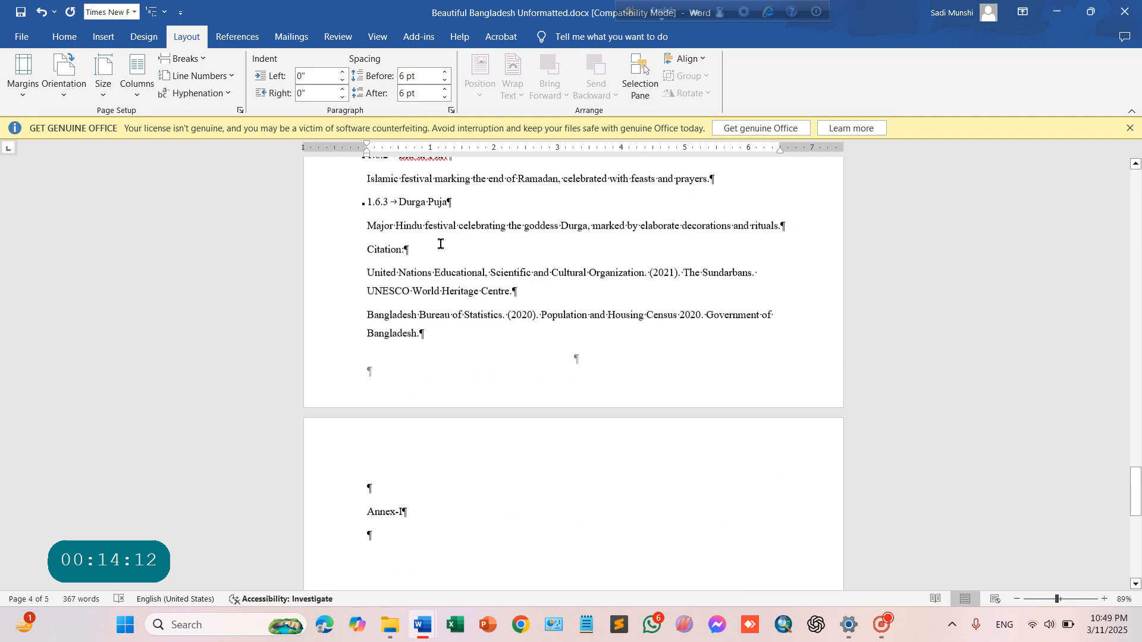
click(420, 248)
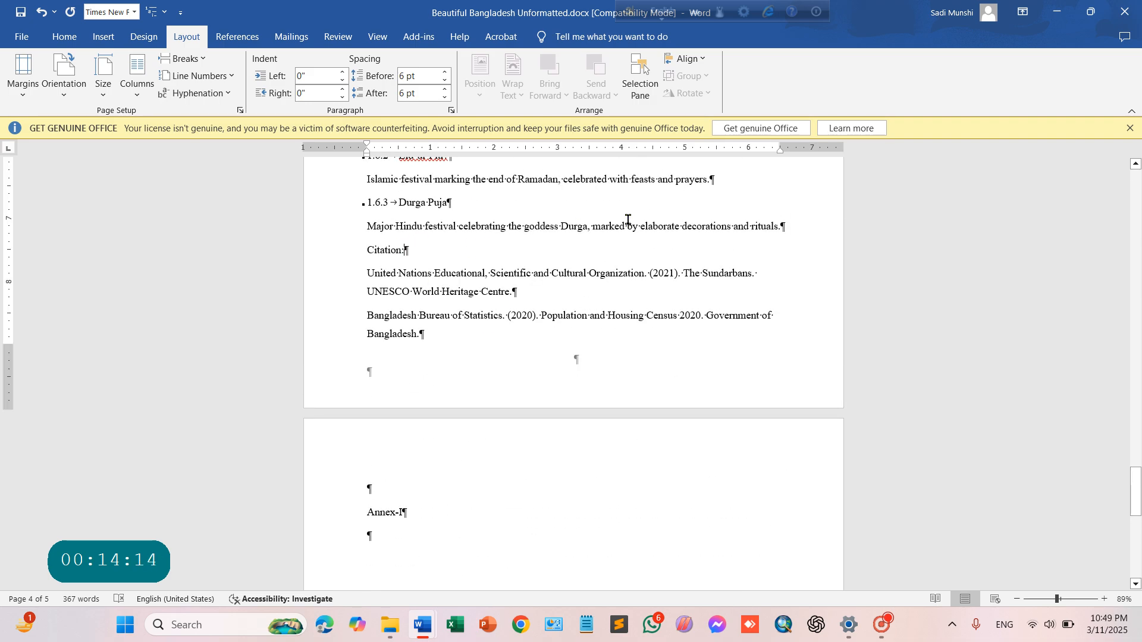
click(799, 228)
key(Return)
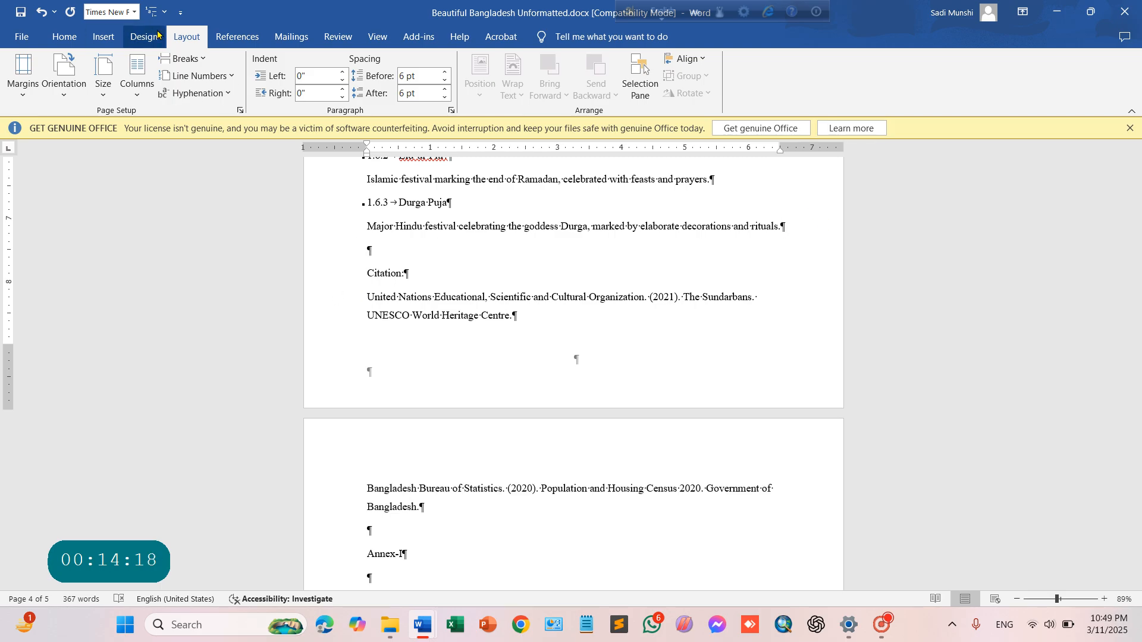
click(180, 62)
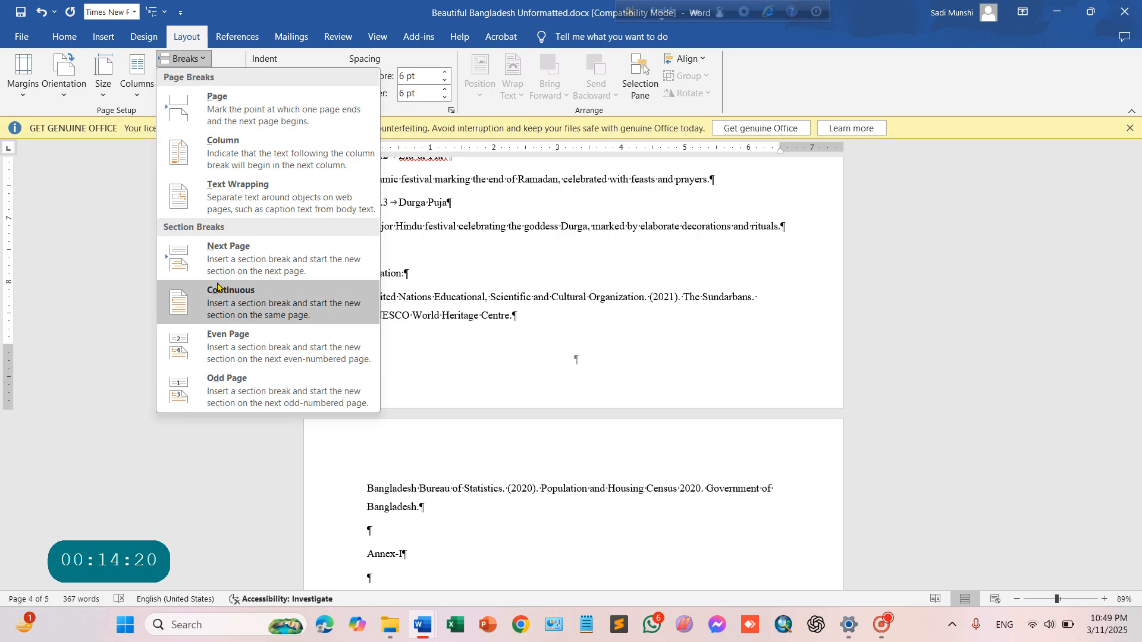
click(236, 254)
scroll(486, 440, up, 2)
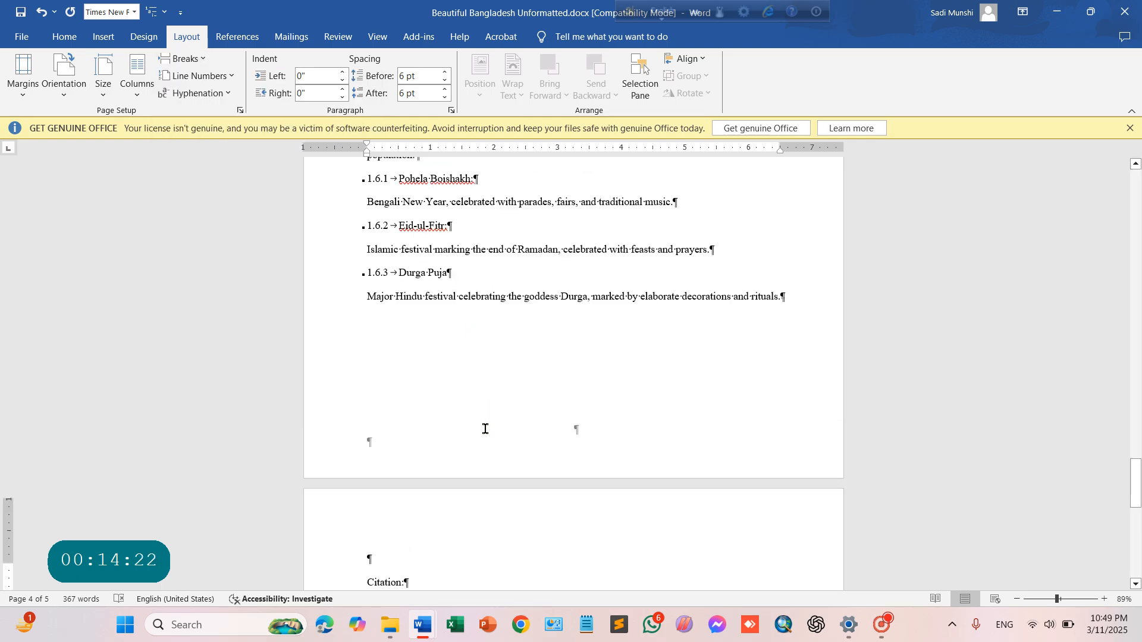
- Remove the stray space above the Citation heading and move the section break two lines below the Durga Puja paragraph
scroll(520, 414, down, 4)
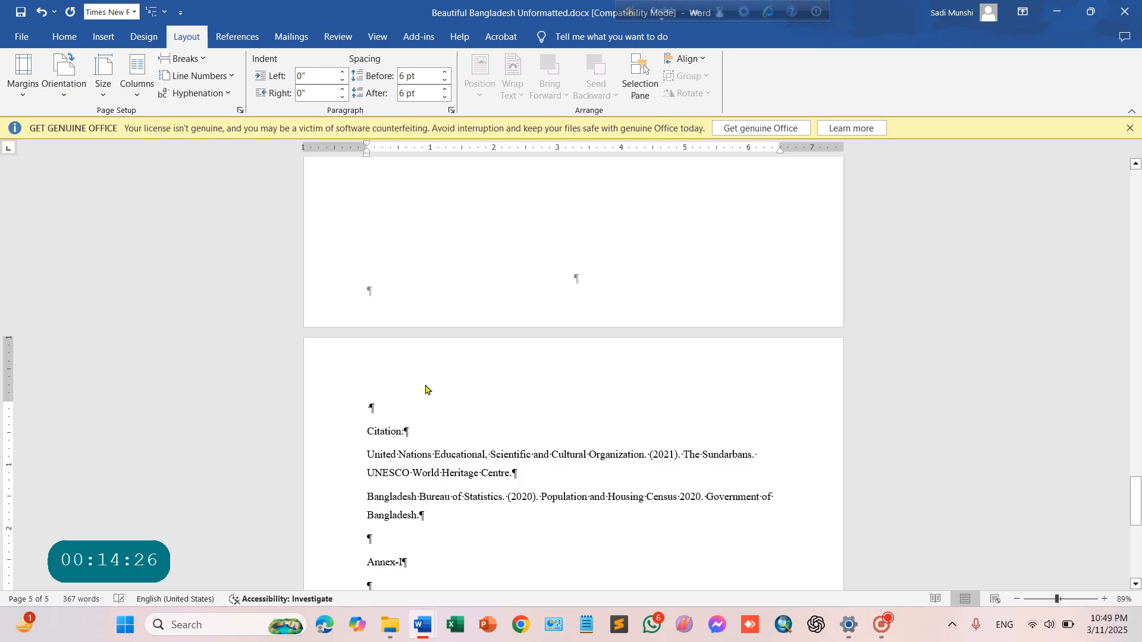
scroll(427, 387, up, 3)
scroll(370, 530, up, 1)
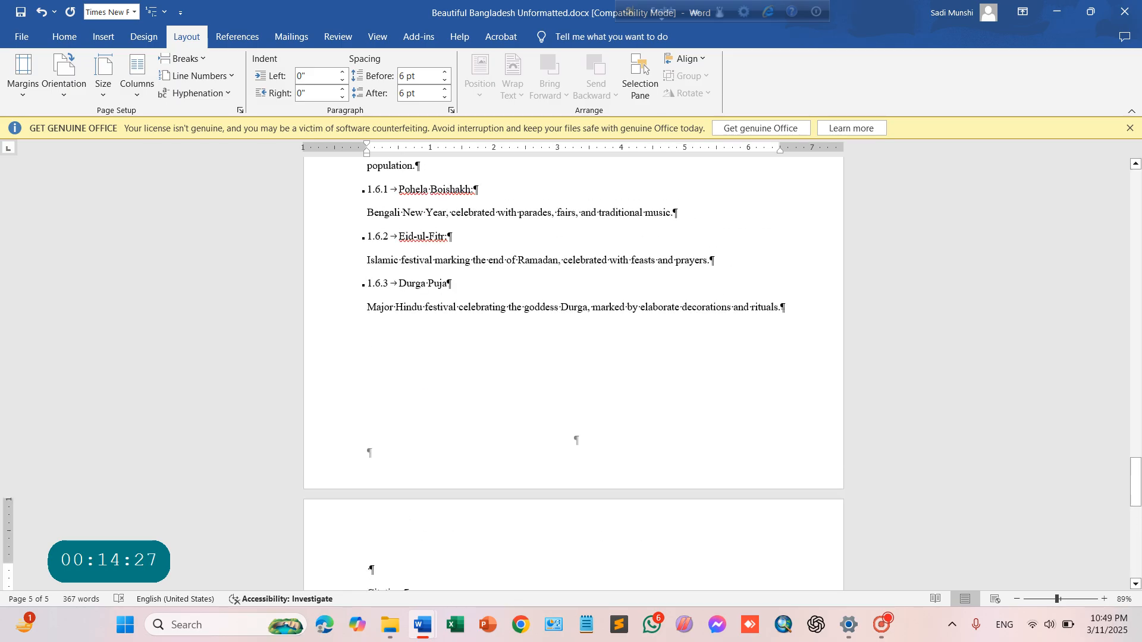
click(780, 307)
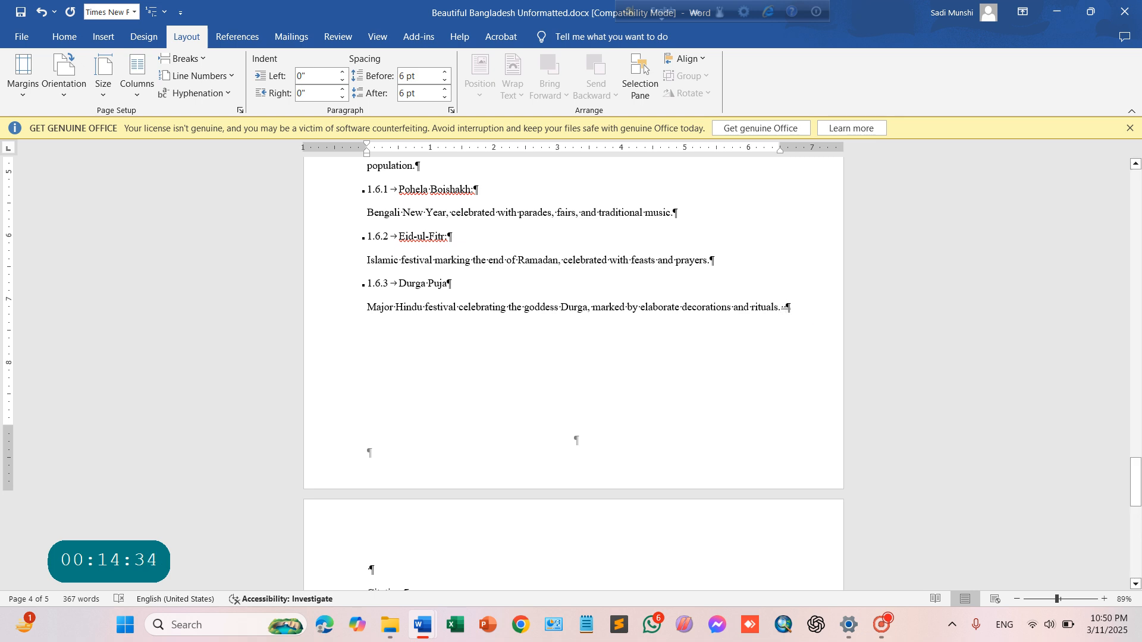
key(Return)
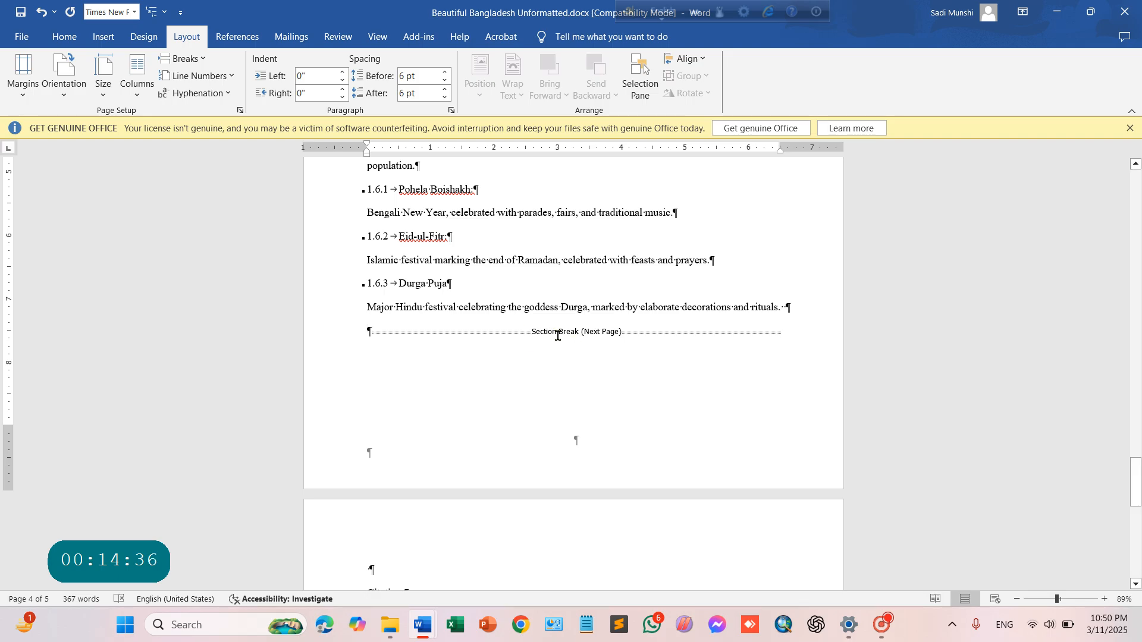
scroll(556, 380, down, 5)
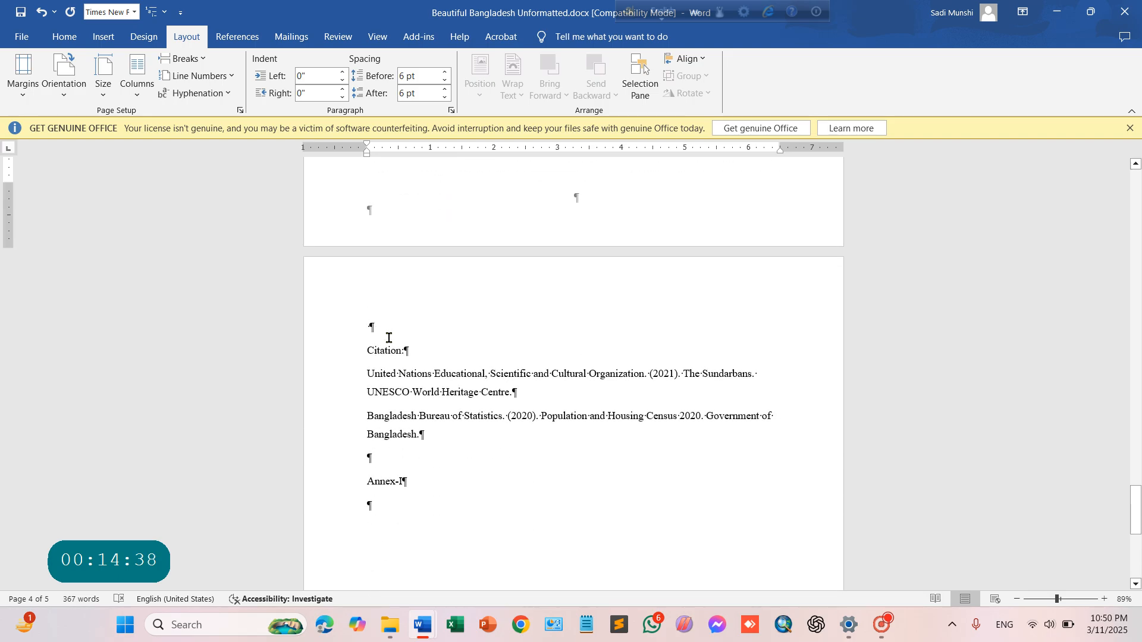
click(386, 331)
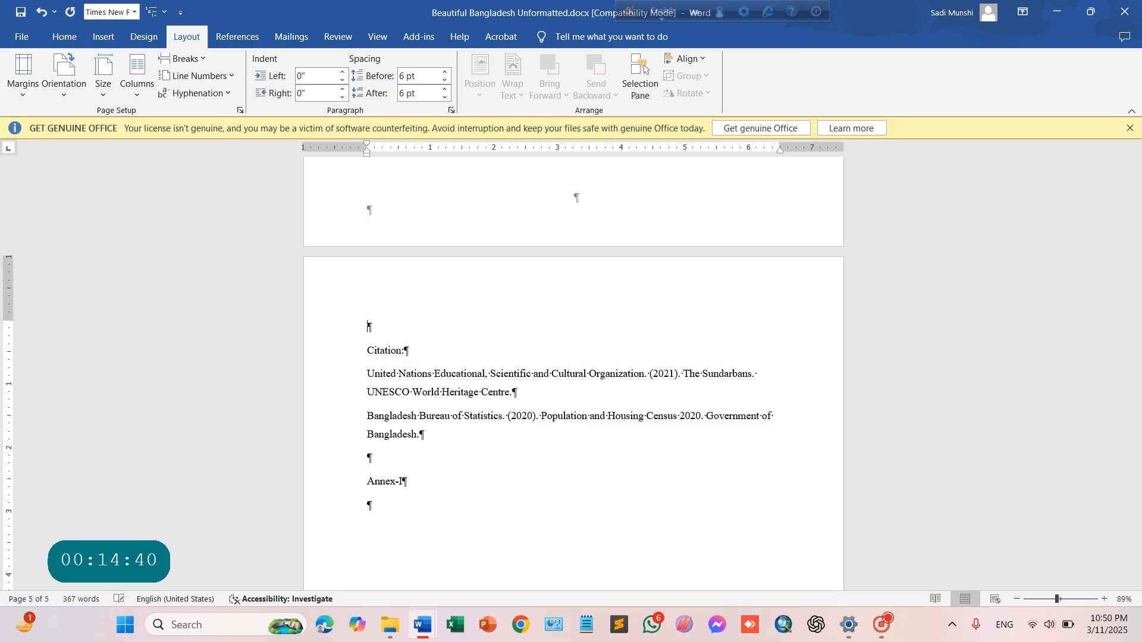
scroll(434, 347, up, 2)
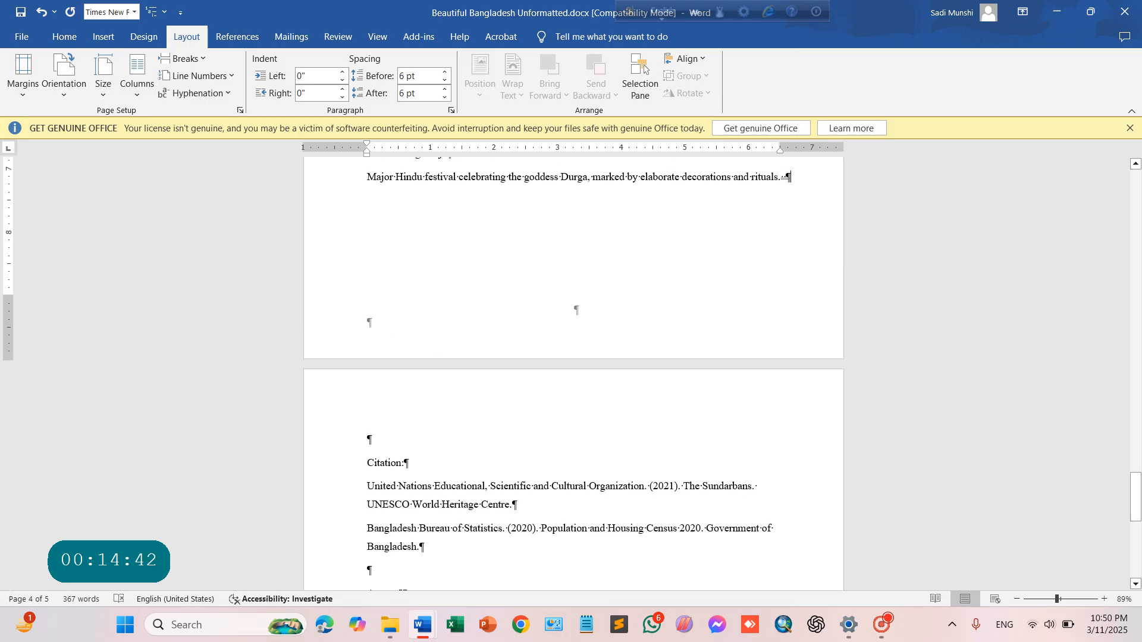
key(Return)
key(Return)
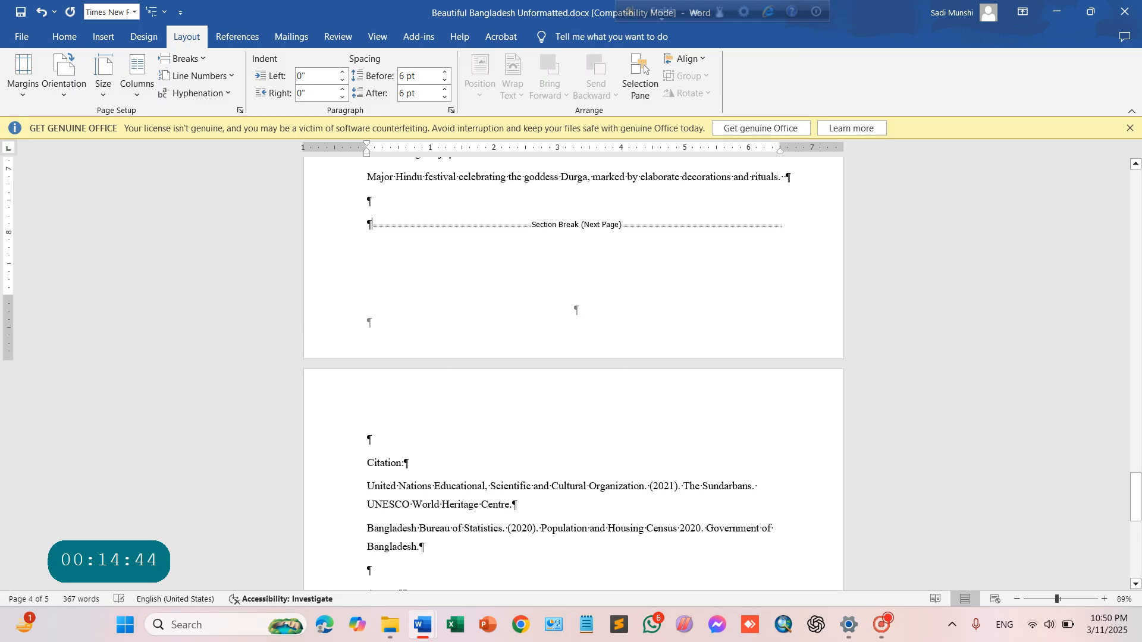
scroll(477, 281, down, 2)
scroll(467, 287, up, 3)
scroll(467, 287, up, 6)
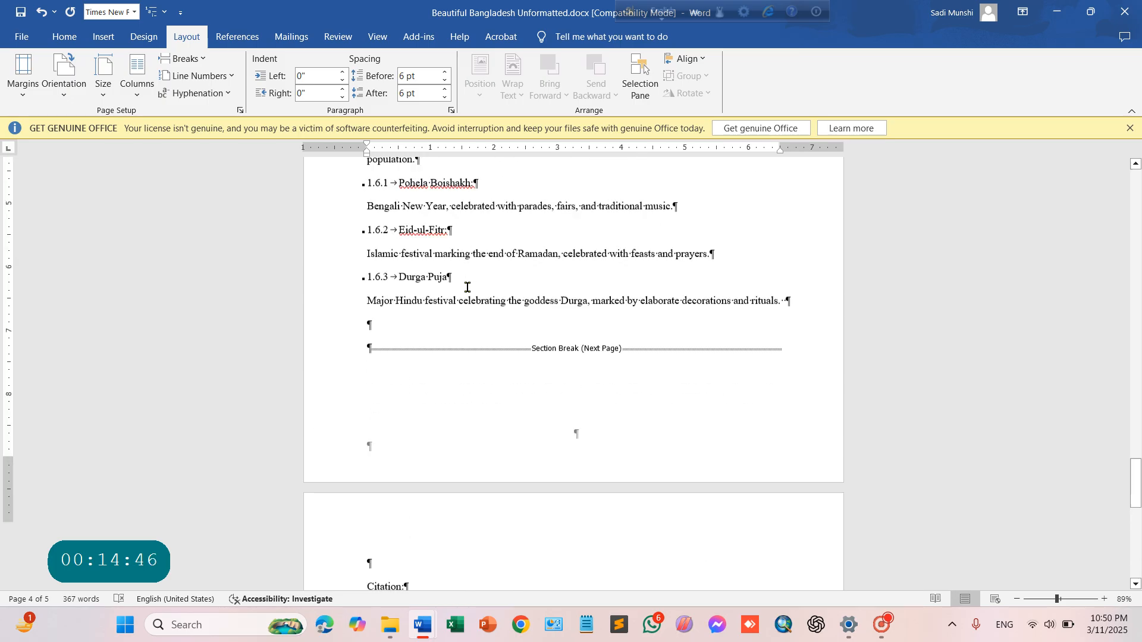
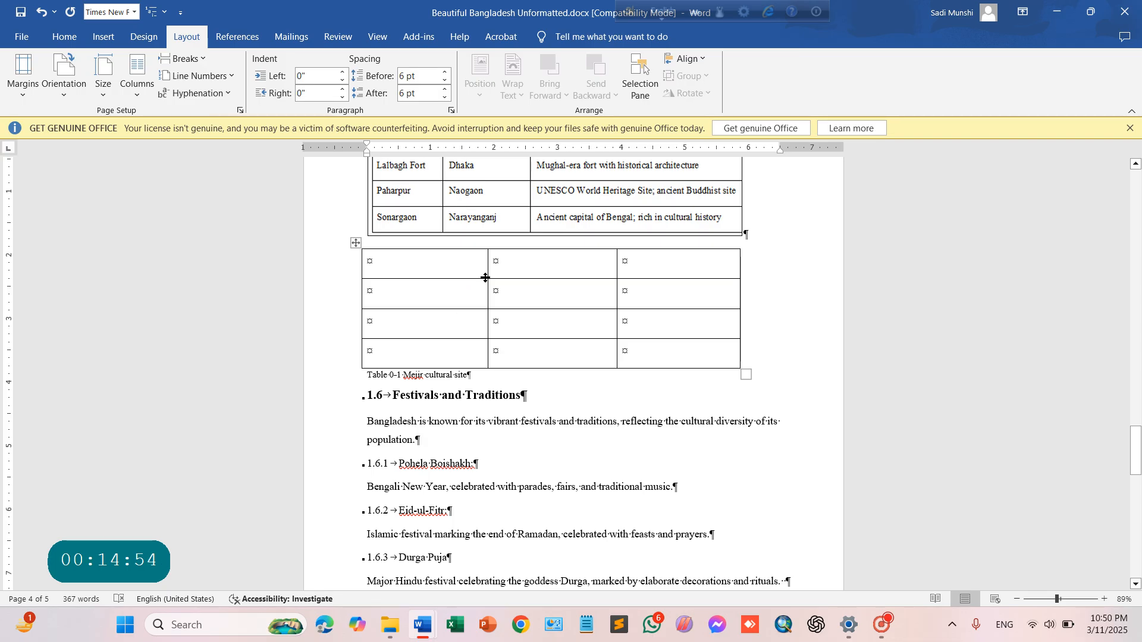
scroll(479, 278, up, 6)
scroll(479, 278, up, 20)
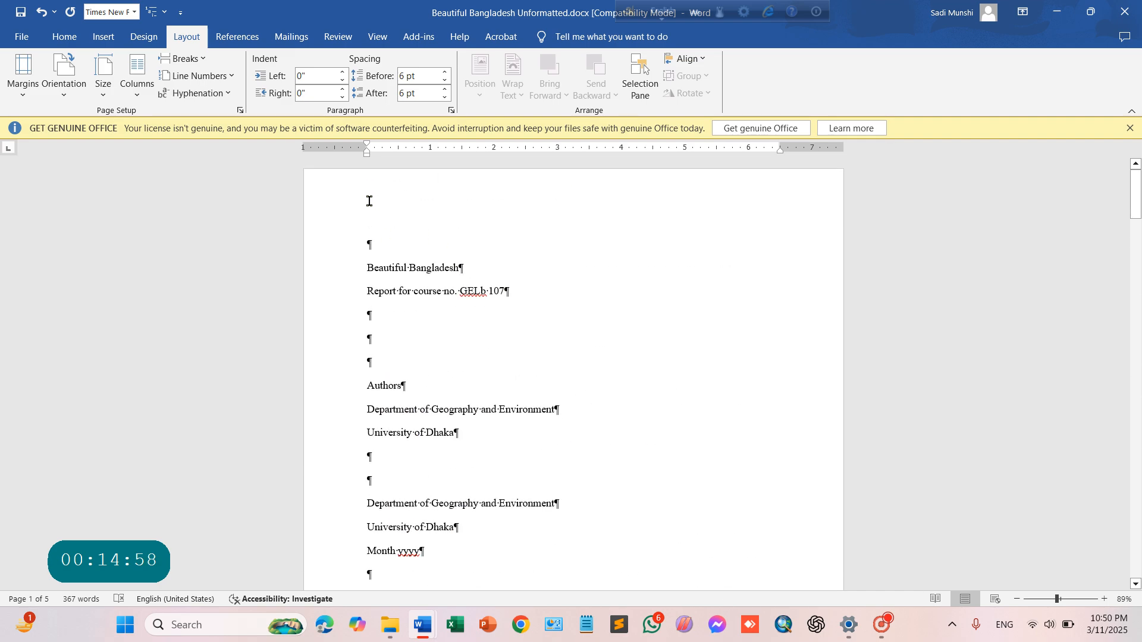
double_click(369, 201)
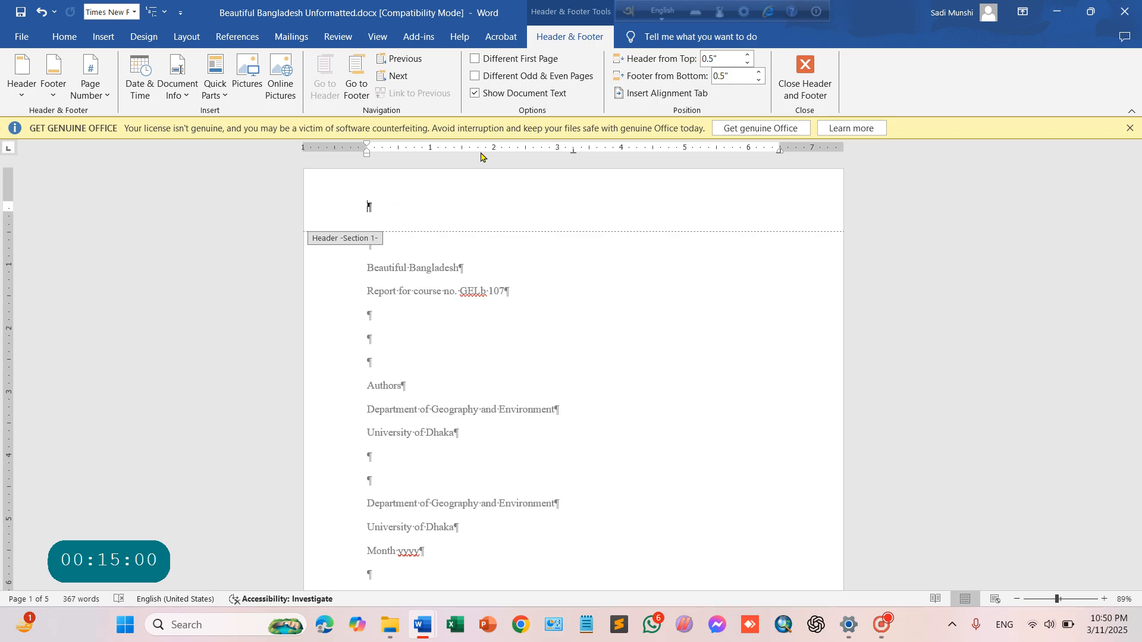
click(22, 75)
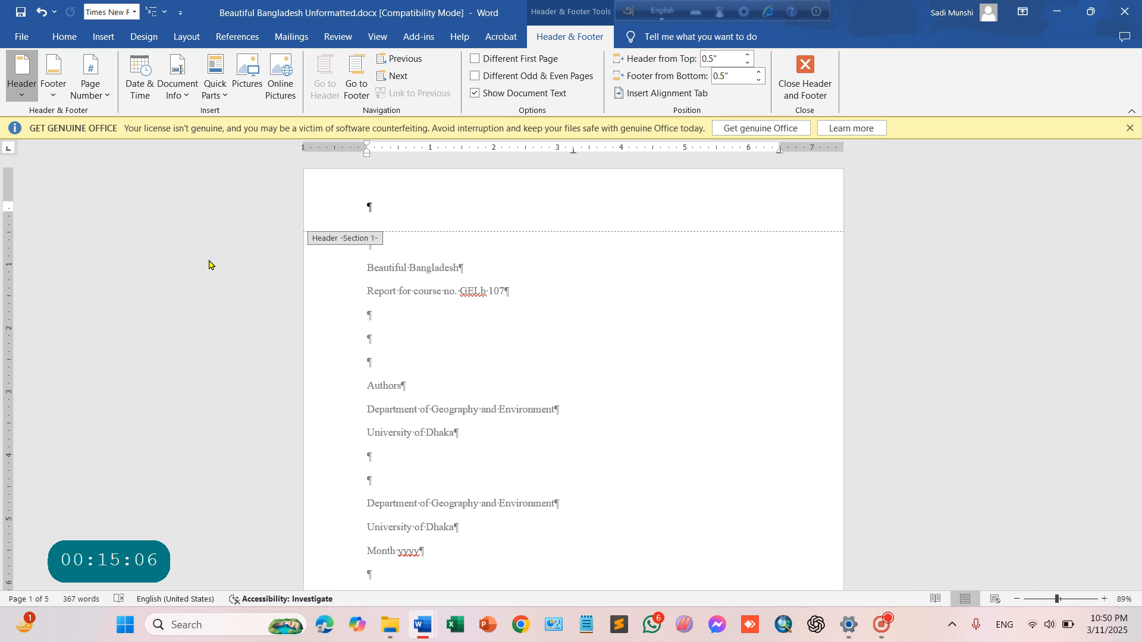
click(931, 194)
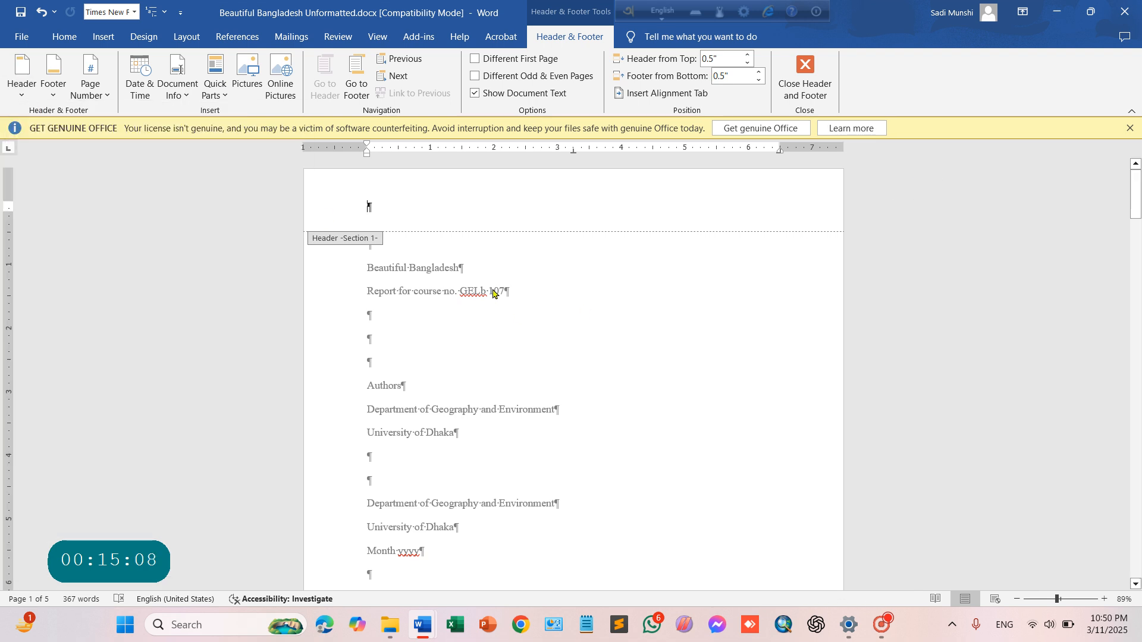
click(806, 77)
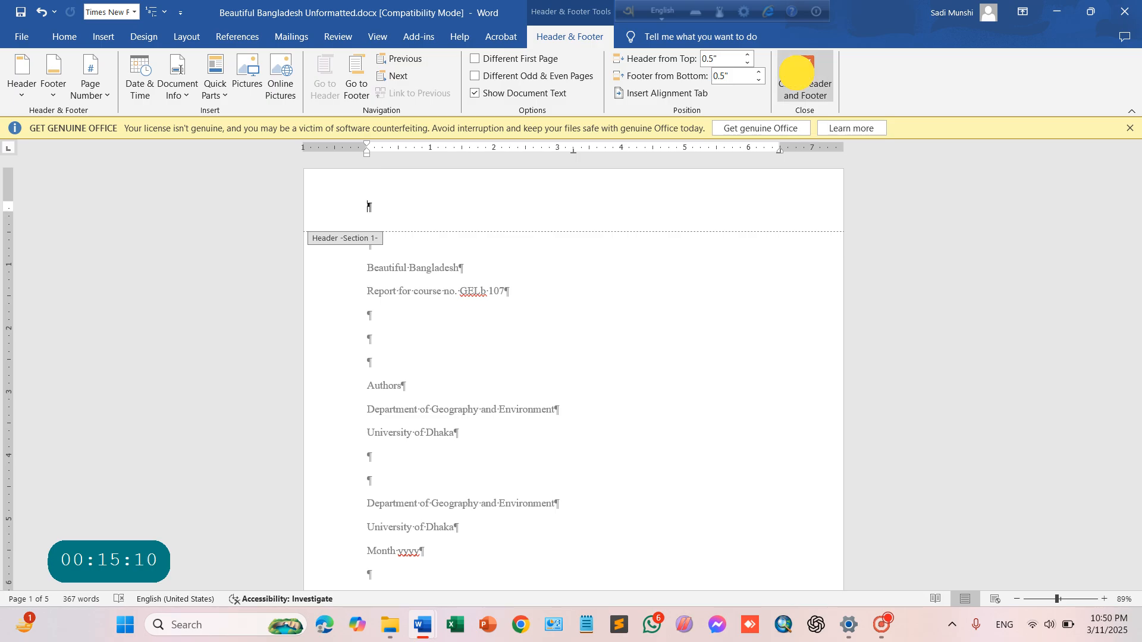
- Insert a Blank (Three Columns) header on the Chapter 1 page in section 2
scroll(463, 341, down, 5)
scroll(463, 340, down, 8)
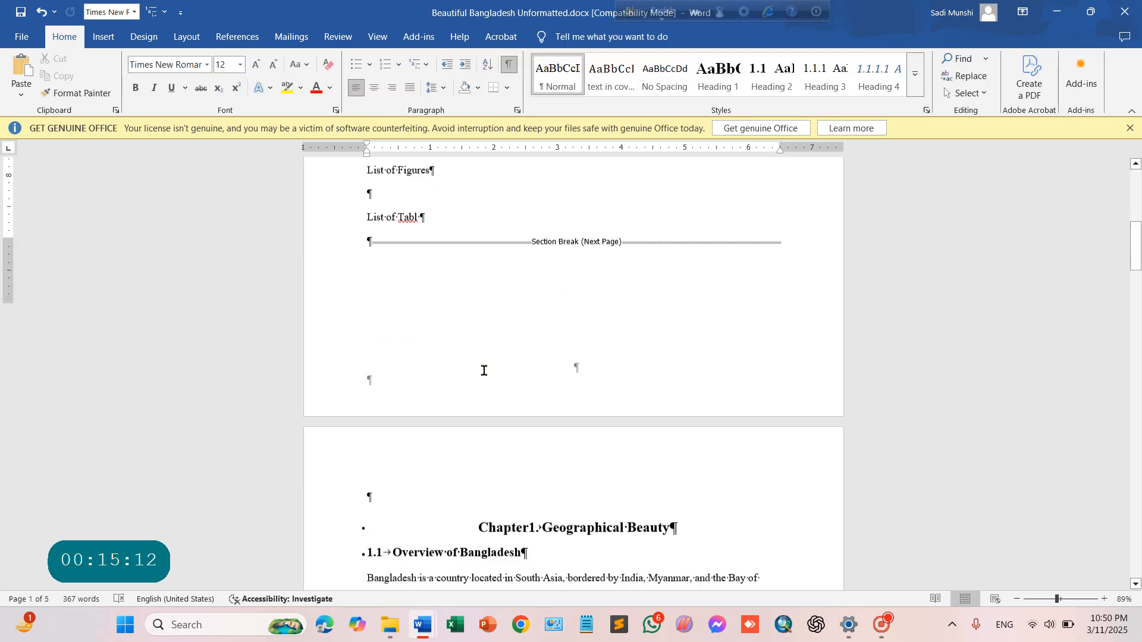
scroll(446, 210, up, 2)
scroll(446, 210, up, 1)
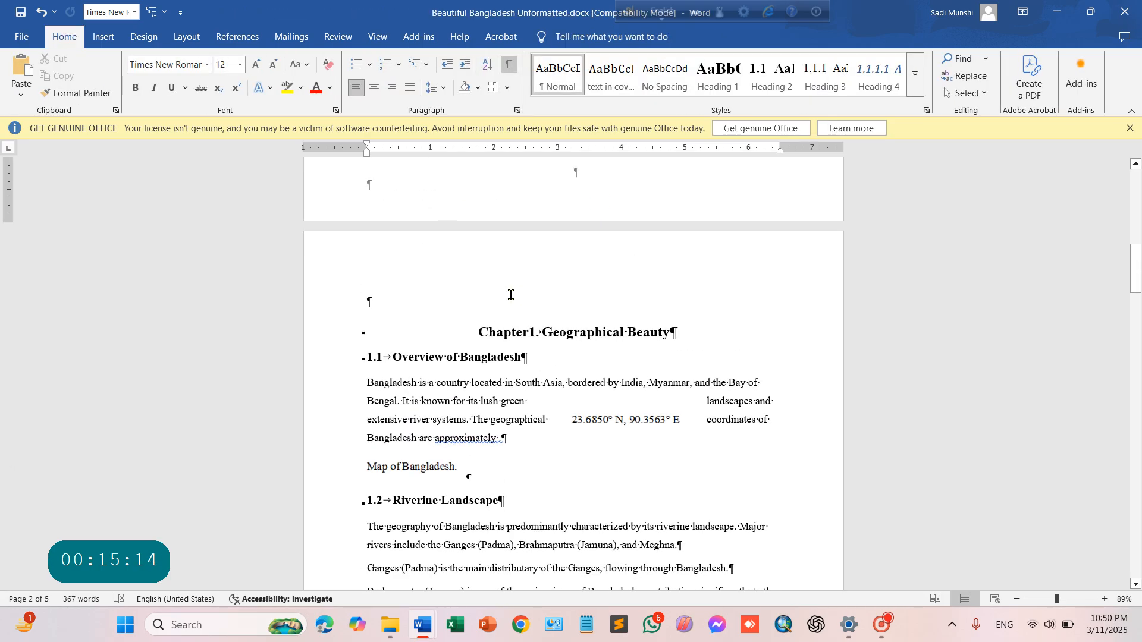
double_click(439, 256)
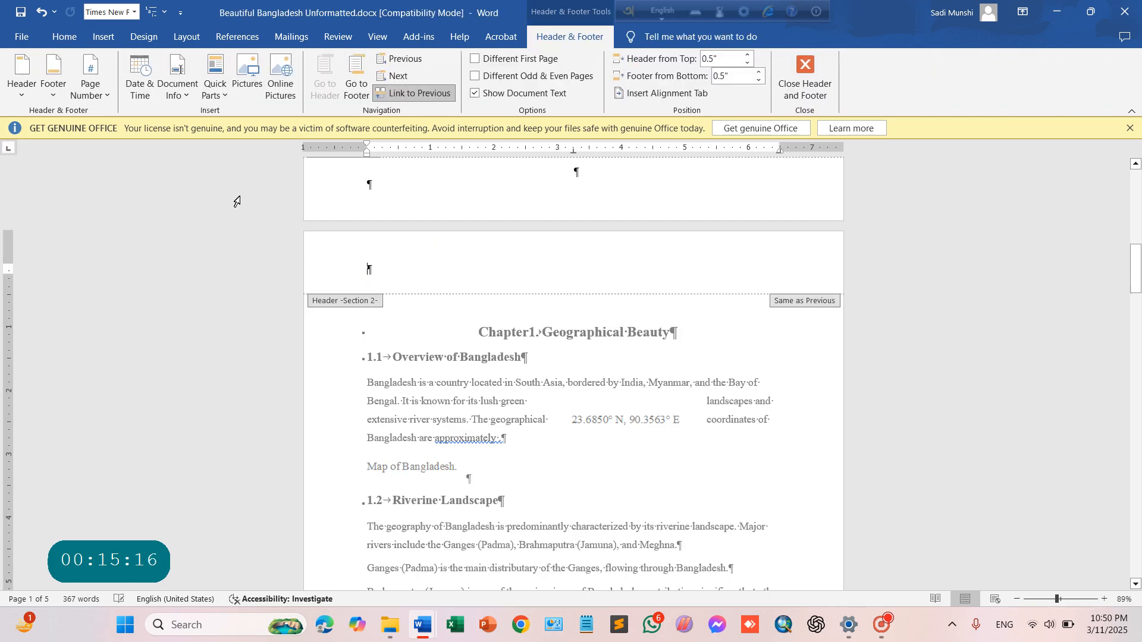
click(10, 58)
click(144, 247)
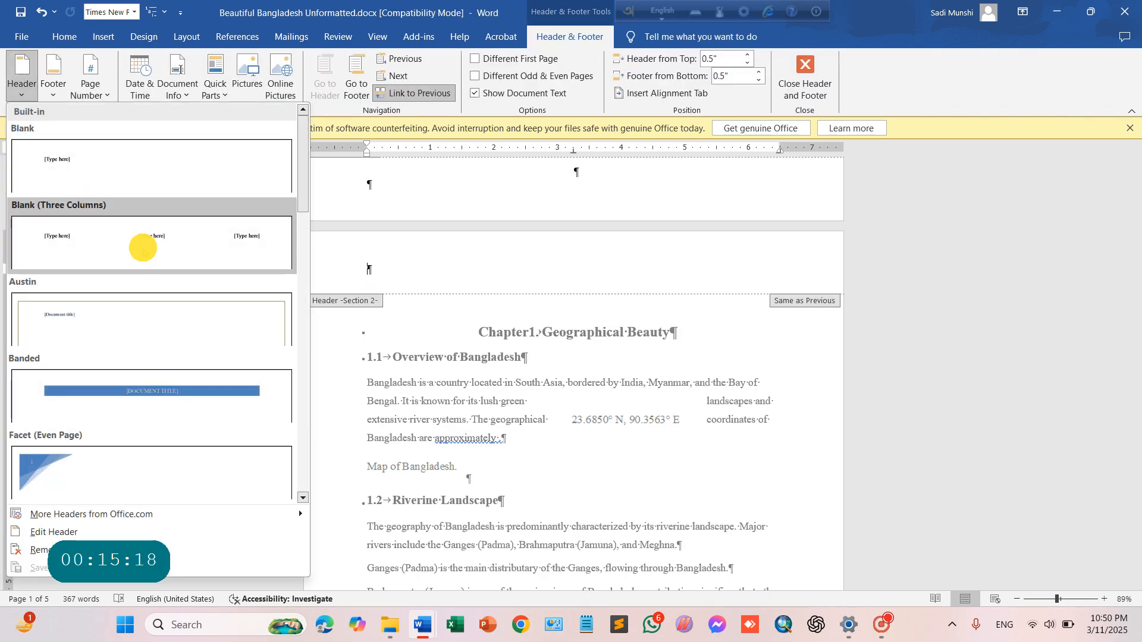
- Clear the middle placeholder of the section 2 header and replace the left placeholder with "Chapter1"
click(589, 277)
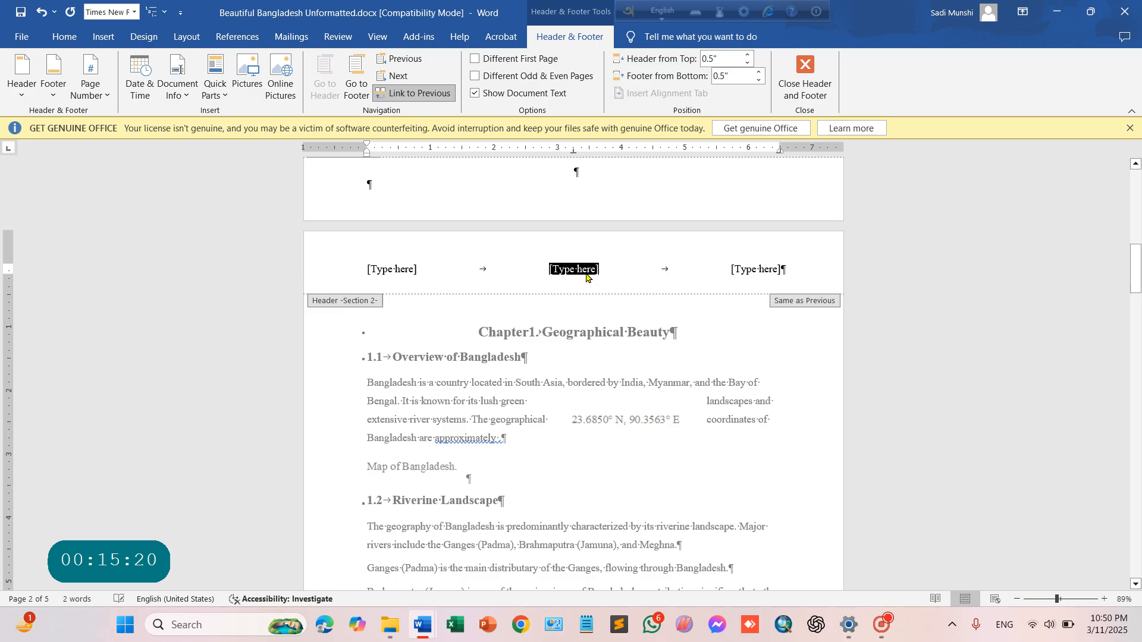
key(Delete)
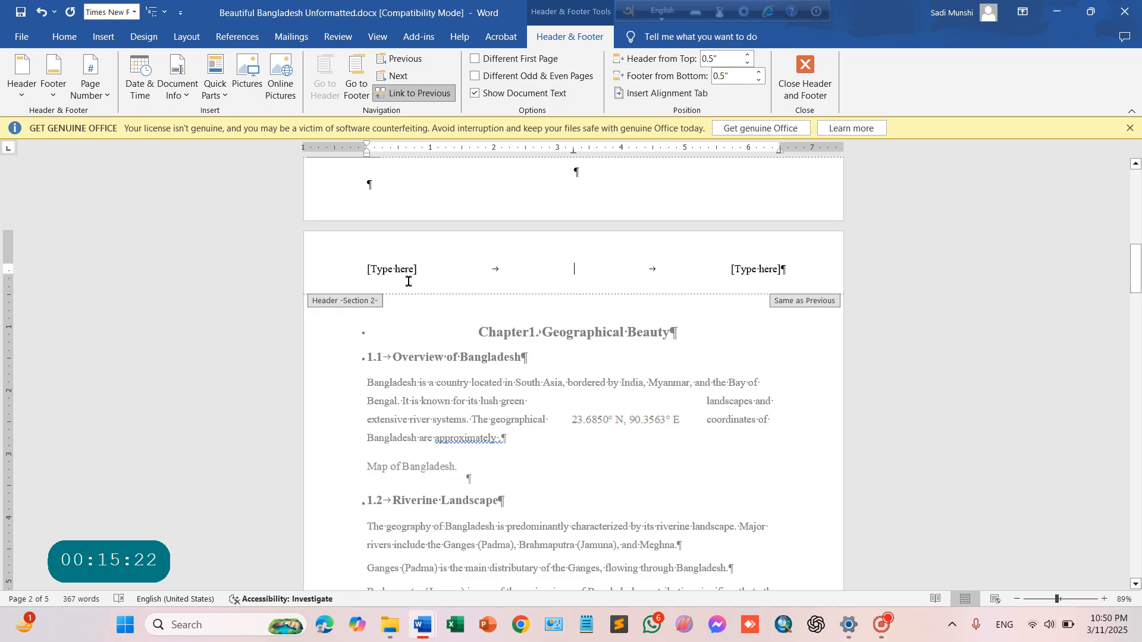
click(398, 272)
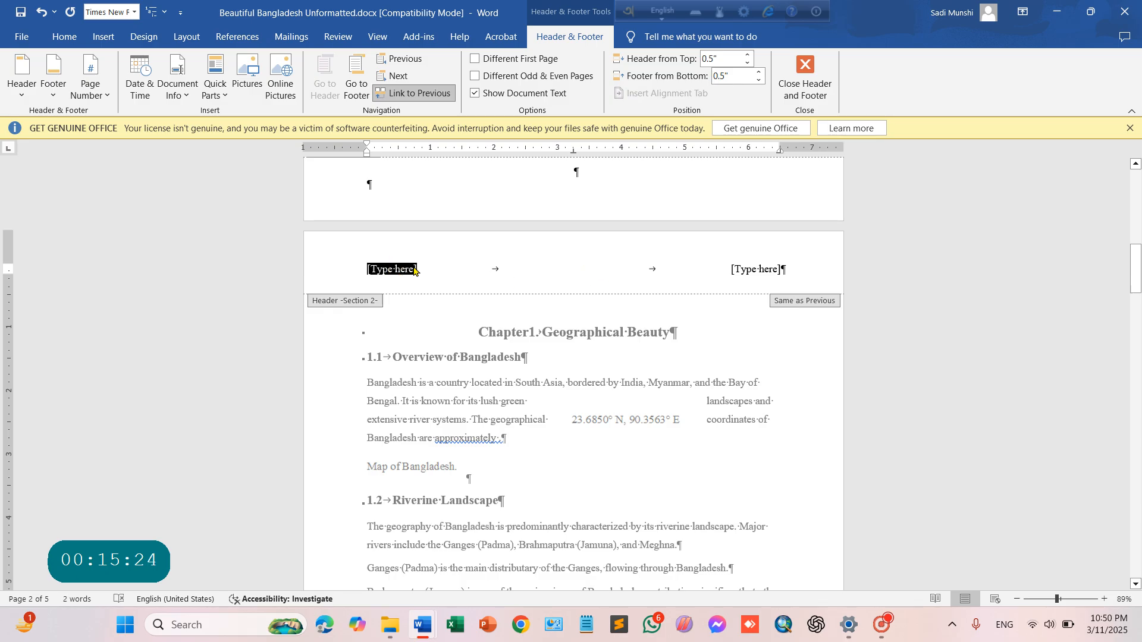
key(Delete)
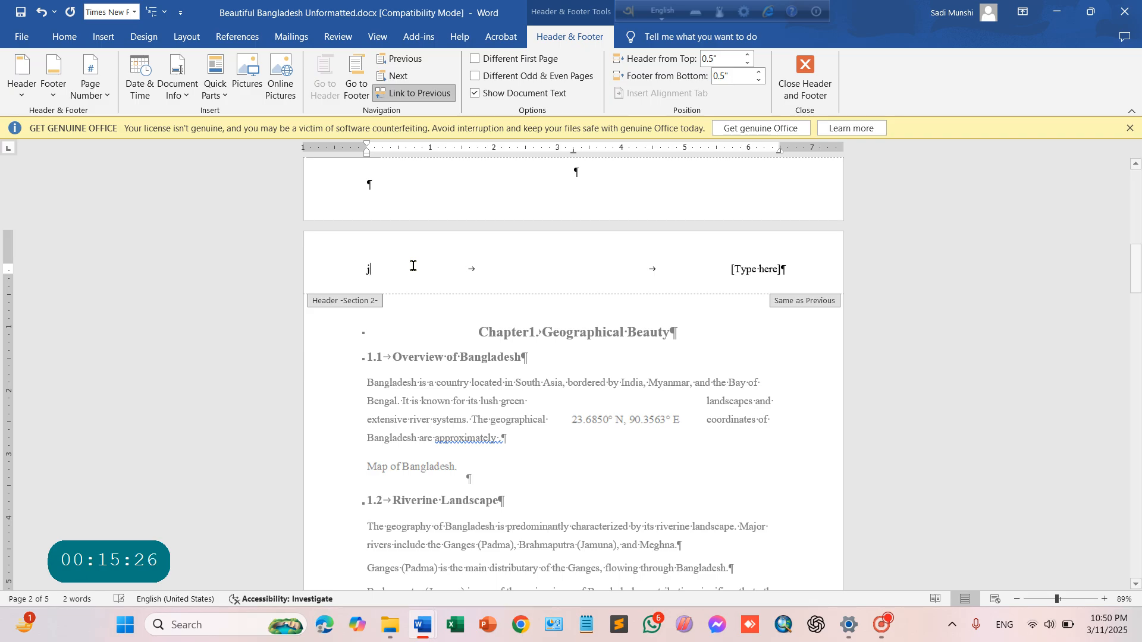
text(Ca)
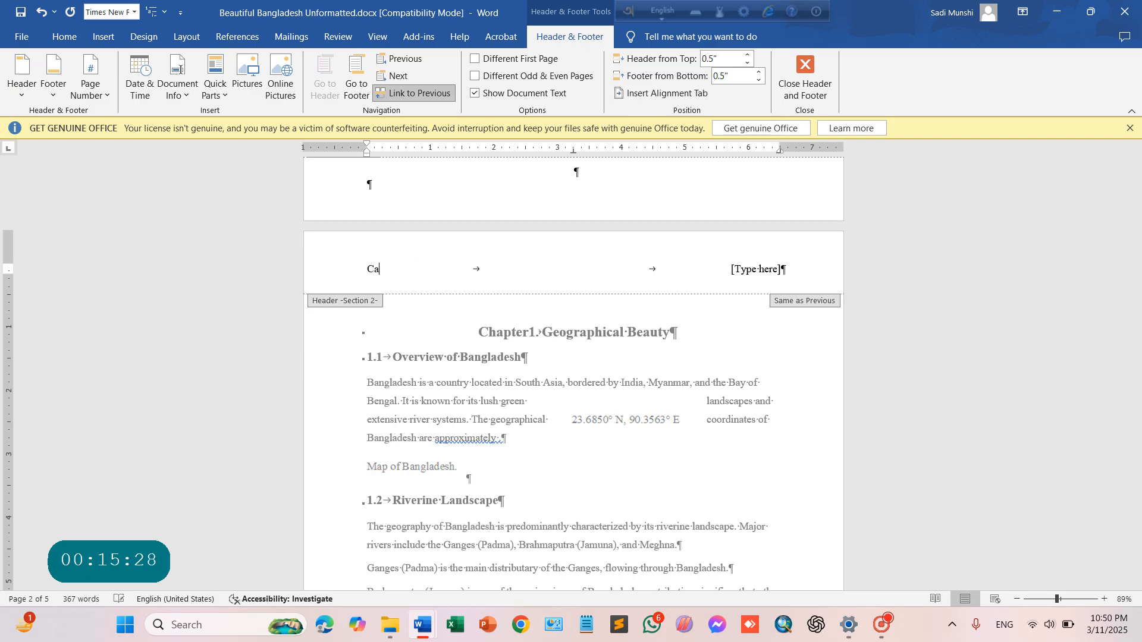
text(hapt)
key(Delete)
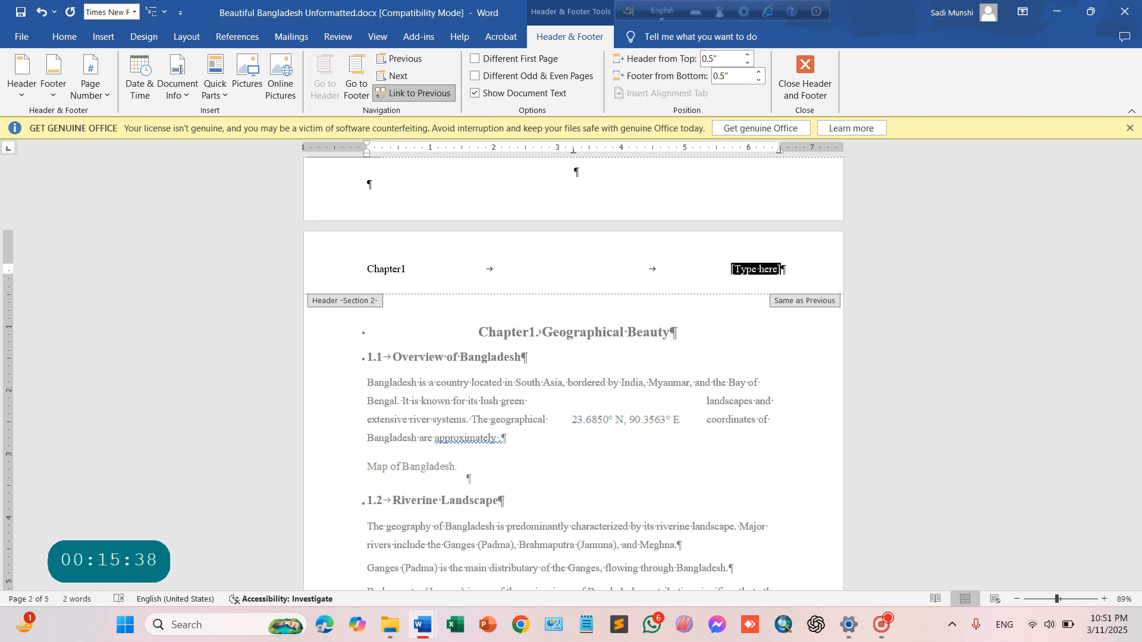
- Replace the right placeholder of the section 2 header with "Geographical beauty"
key(Delete)
text(Gei)
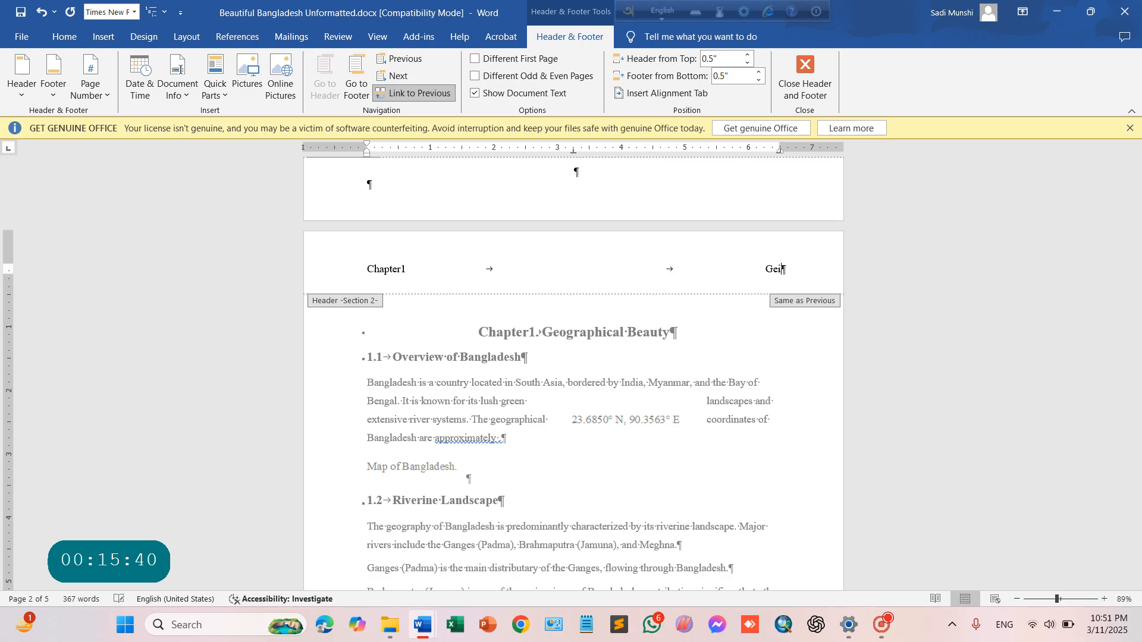
key(BackSpace)
text(o)
text(o)
text(gra)
text(phy)
key(BackSpace)
text(ical beauty)
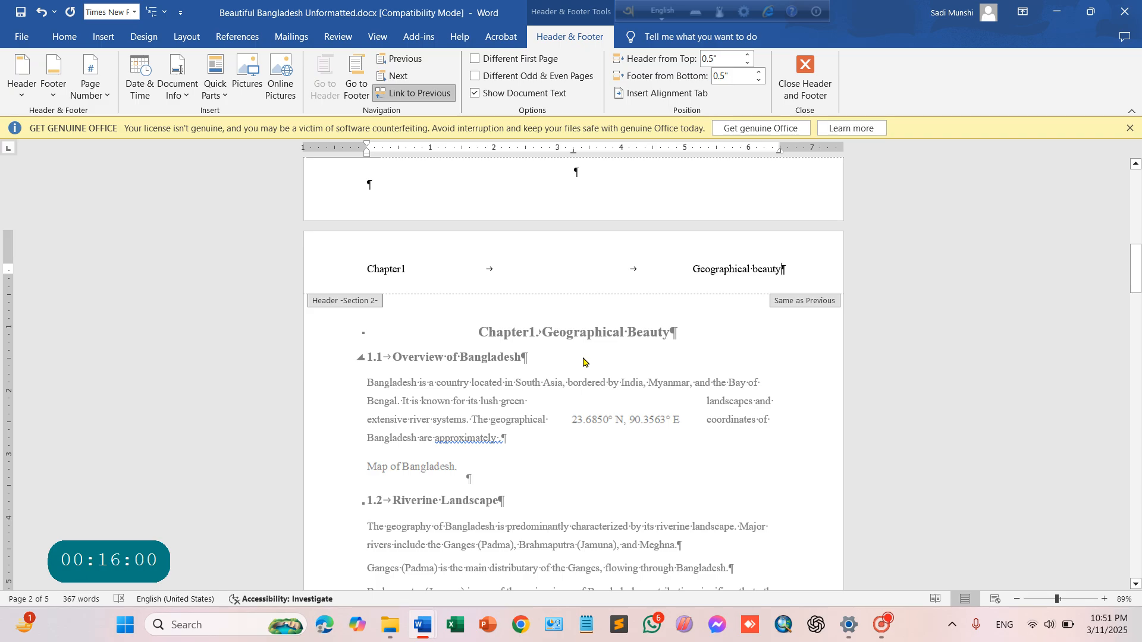
- Review the header on the following section 2 pages, including the Chapter 2 page, and close header editing
scroll(580, 336, down, 3)
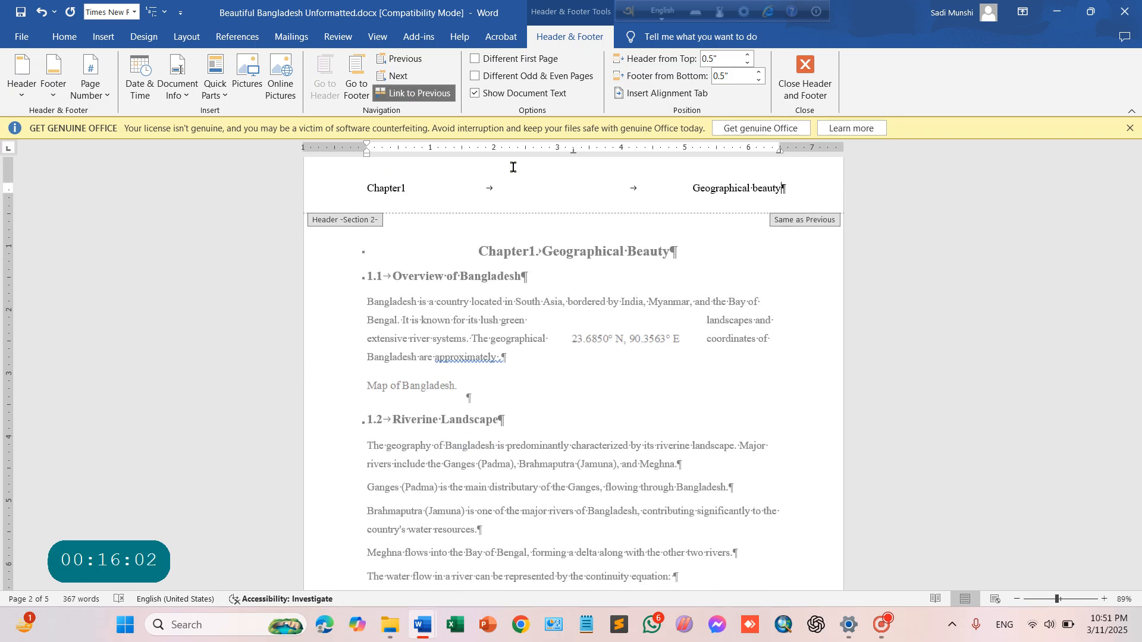
scroll(568, 280, down, 3)
scroll(568, 280, down, 15)
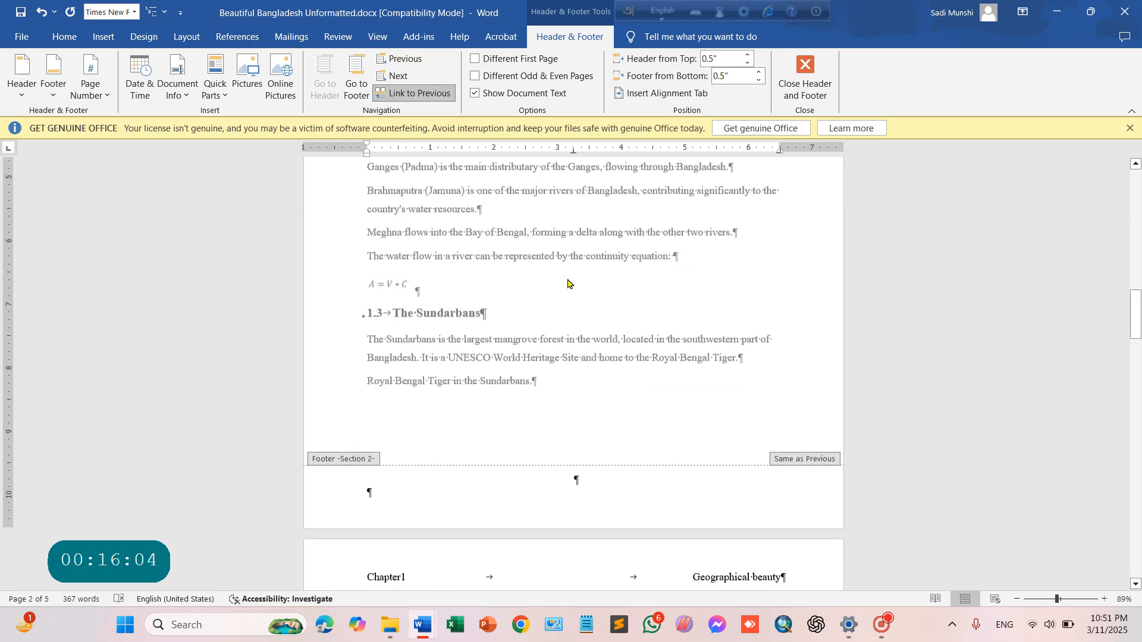
scroll(557, 391, down, 20)
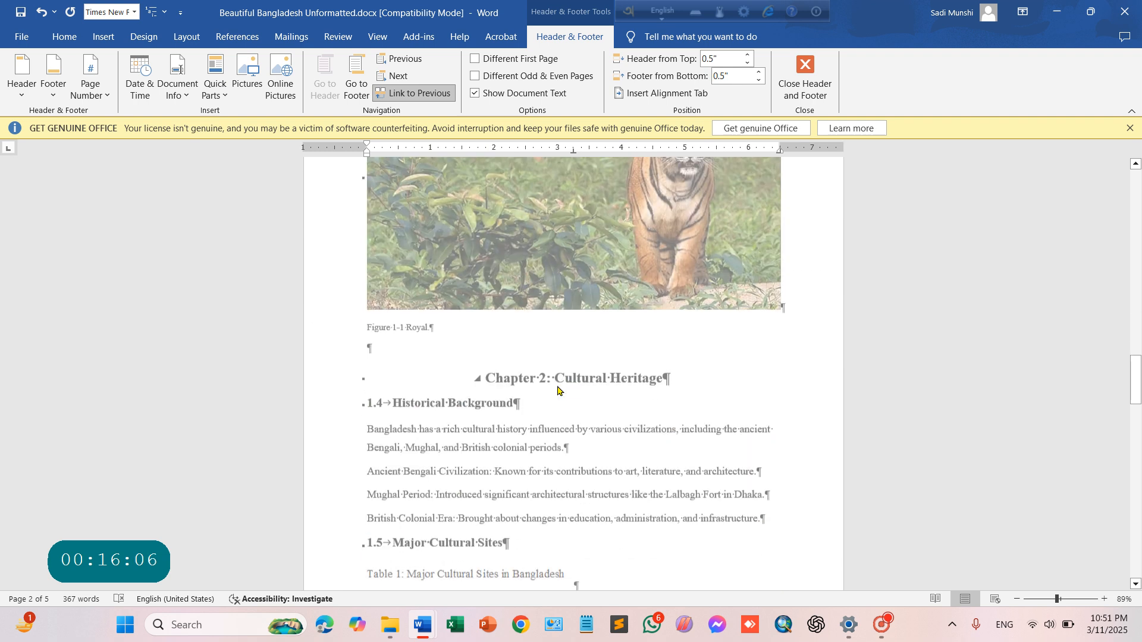
scroll(533, 324, up, 5)
scroll(534, 325, up, 3)
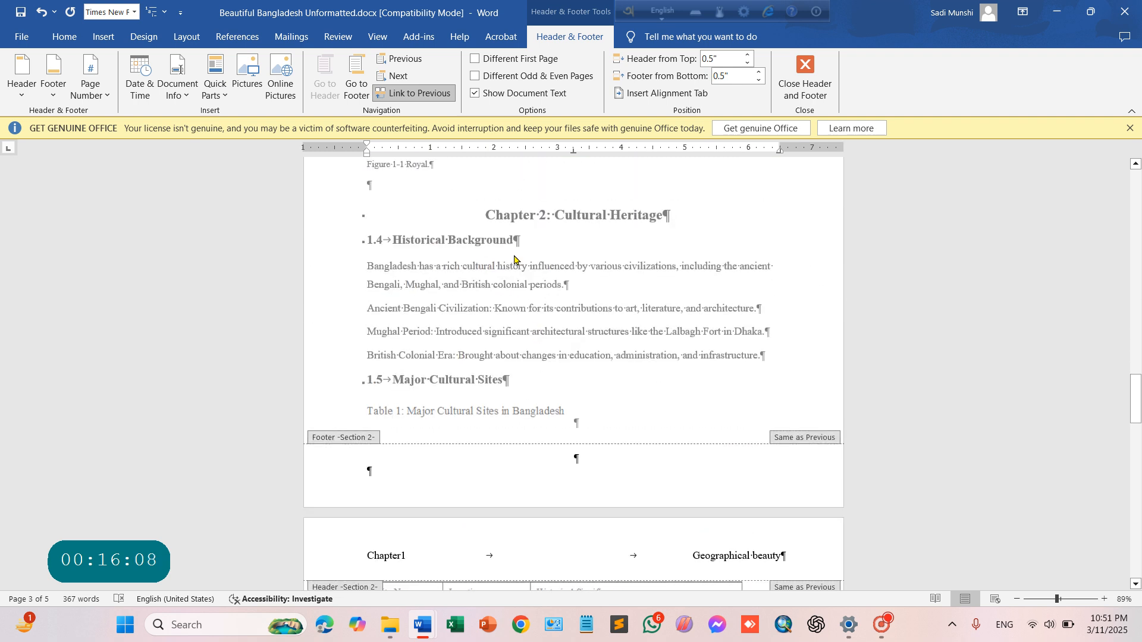
scroll(562, 299, up, 8)
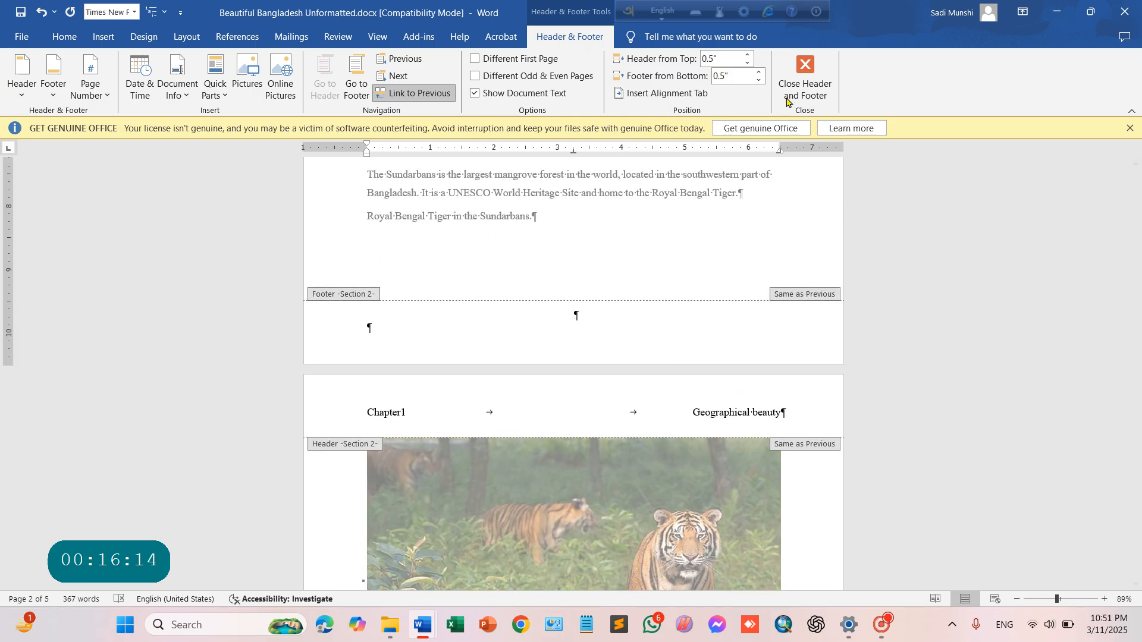
click(809, 85)
- Insert a page break on the empty line above the Chapter 2: Cultural Heritage heading
scroll(732, 329, down, 8)
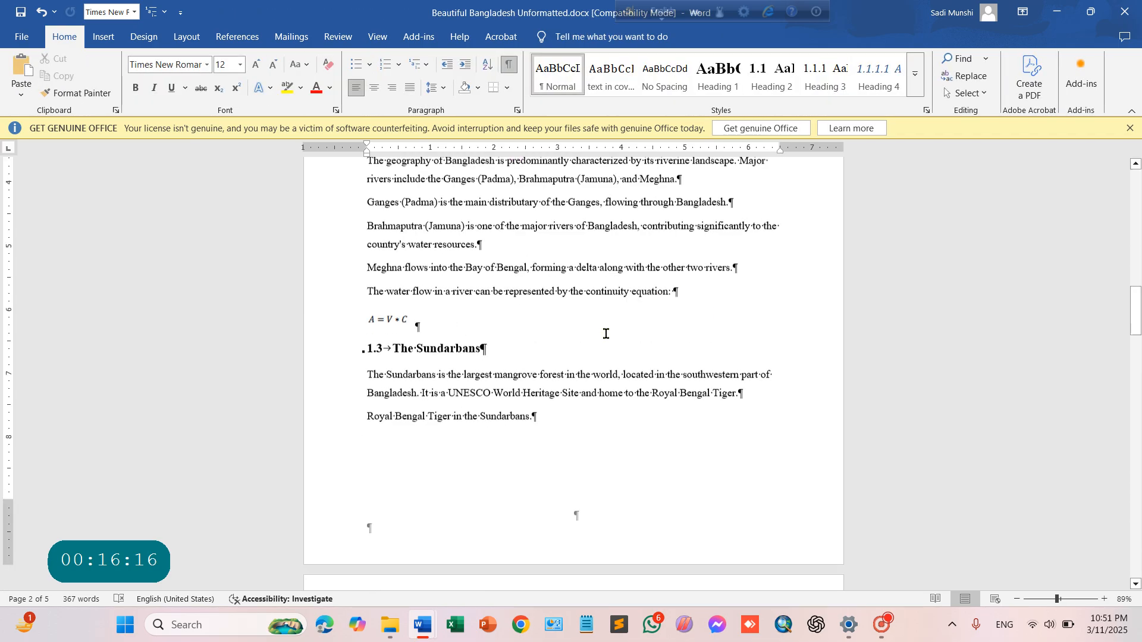
scroll(604, 336, down, 7)
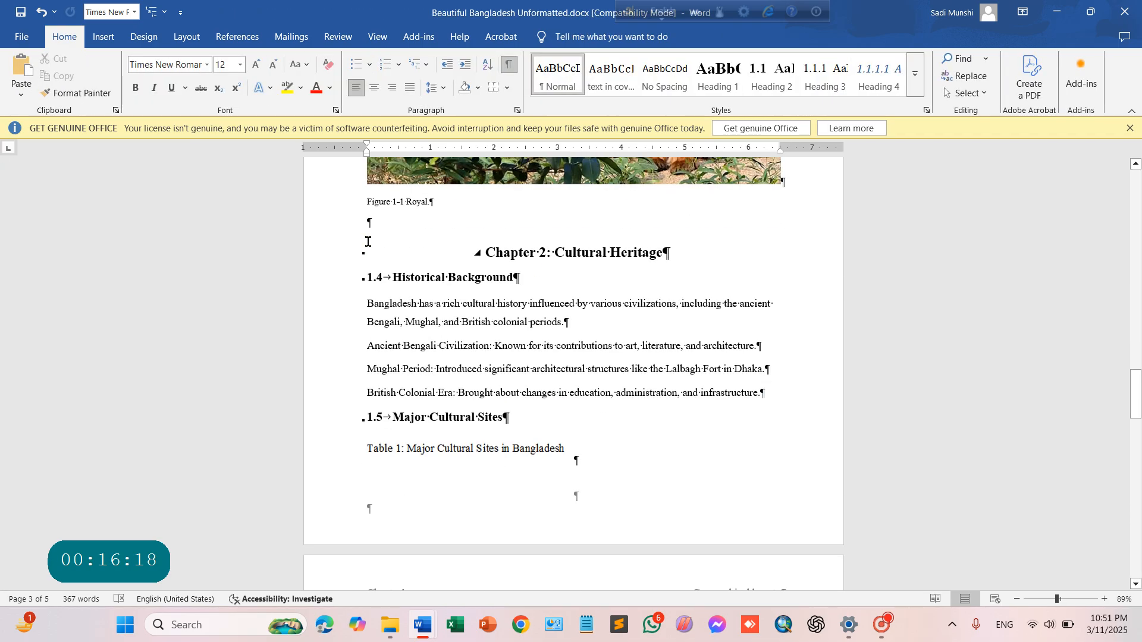
click(408, 229)
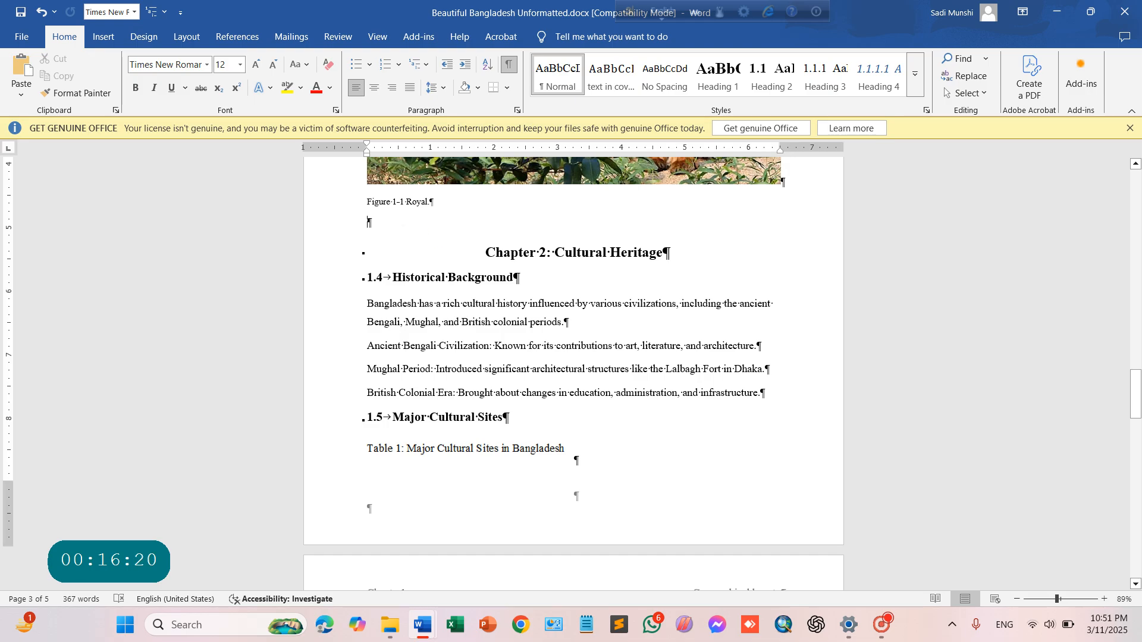
click(103, 36)
click(79, 81)
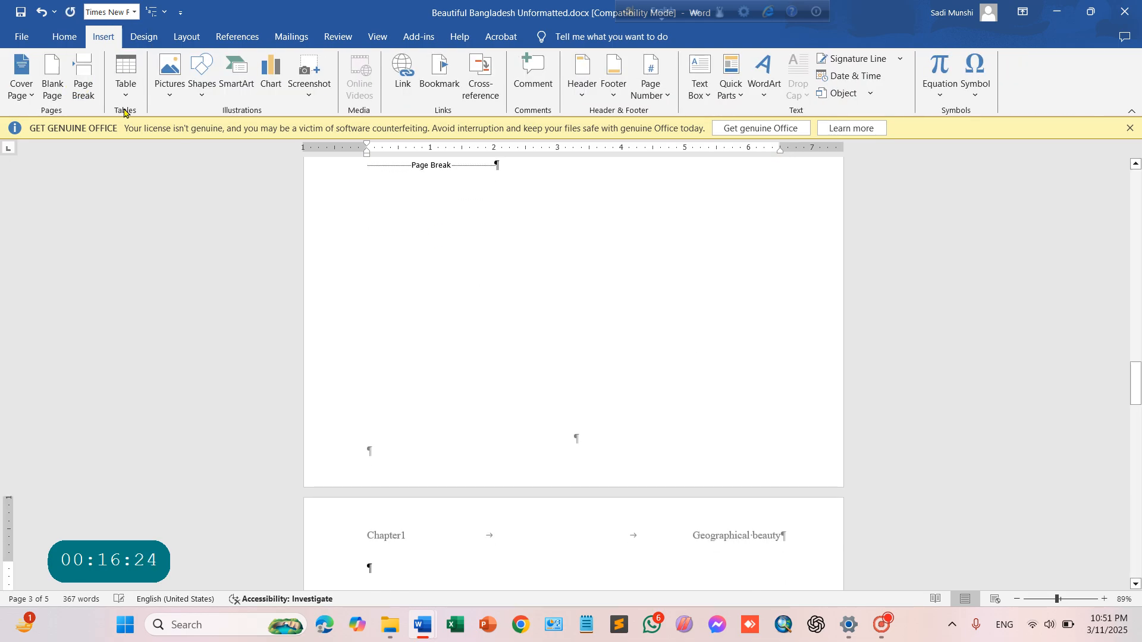
- Open the header on the Chapter 2 page for editing and unlink it from the previous section
scroll(595, 393, down, 3)
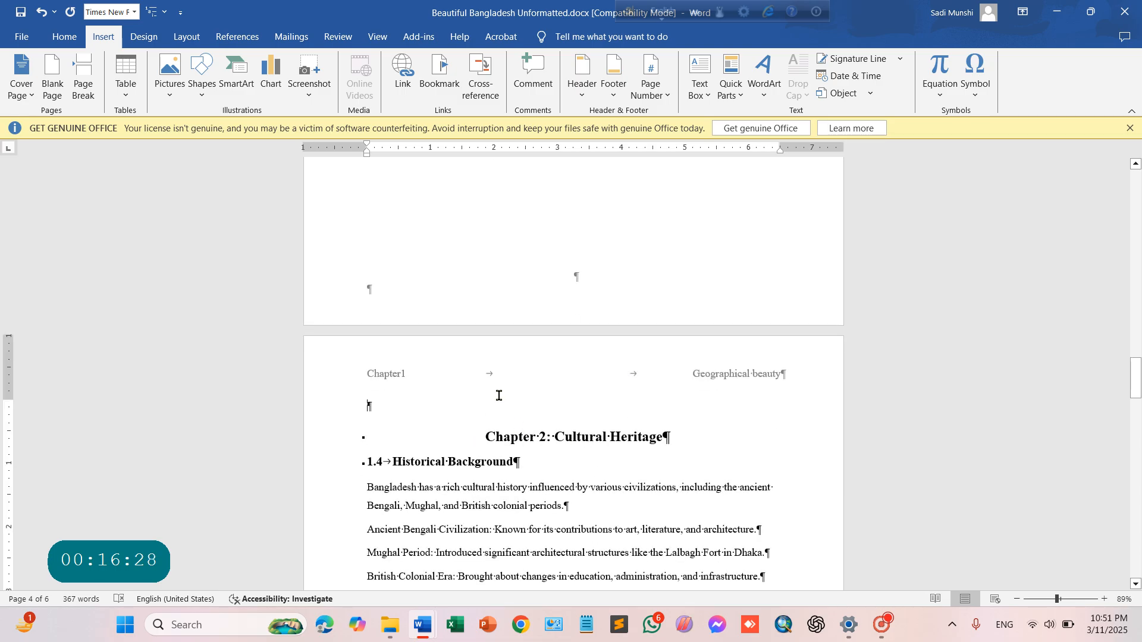
scroll(497, 396, up, 8)
scroll(499, 378, down, 6)
scroll(477, 379, down, 1)
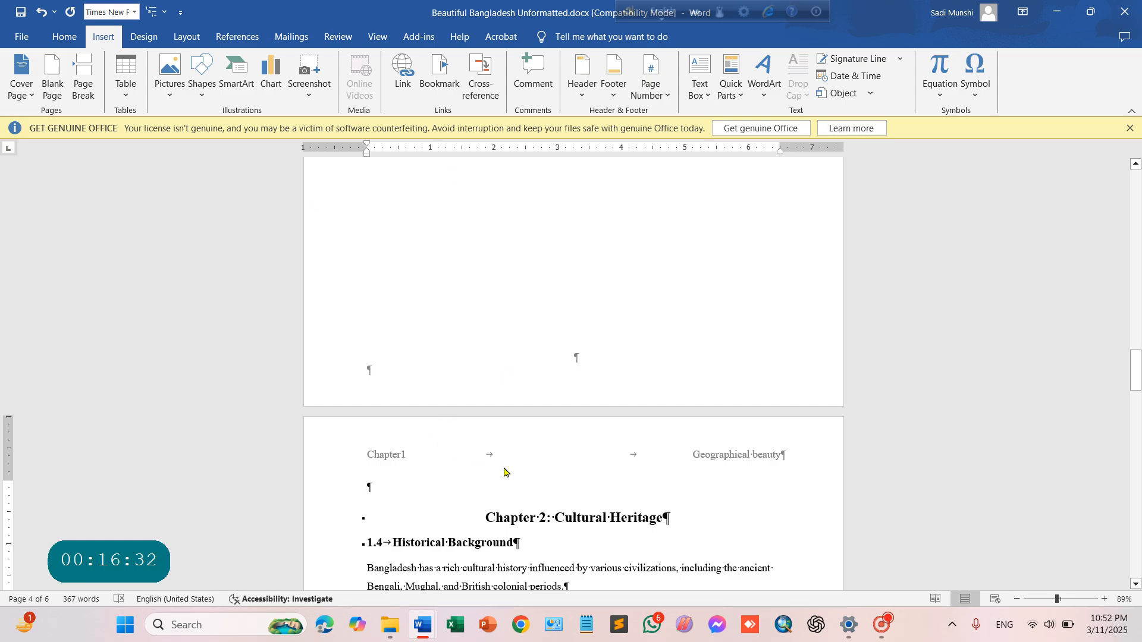
scroll(624, 464, up, 3)
scroll(380, 405, down, 6)
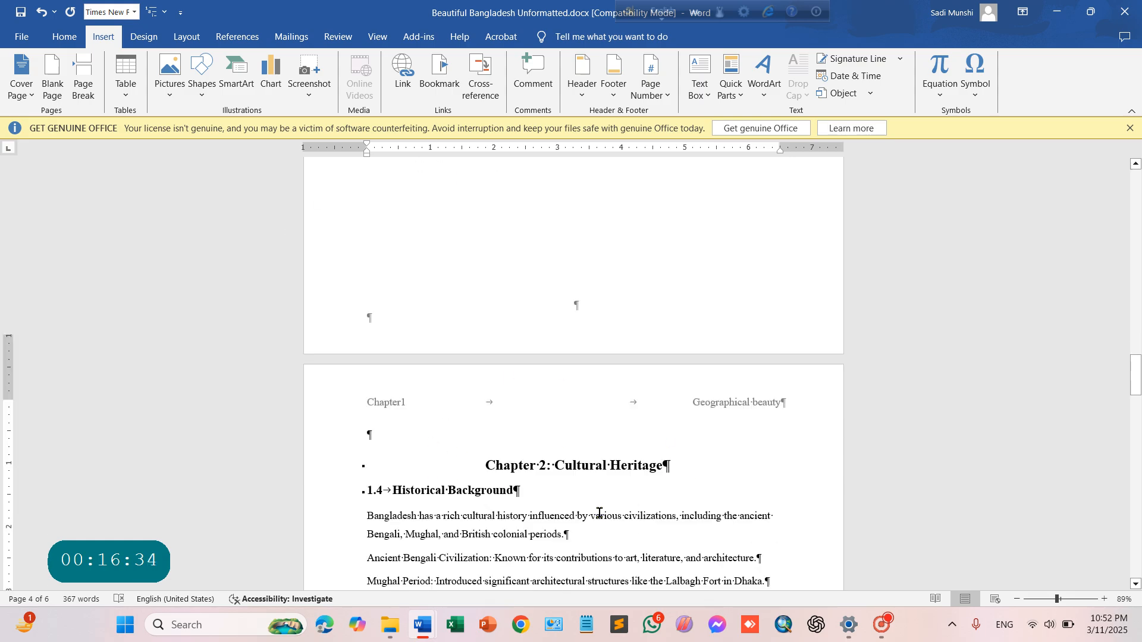
double_click(401, 372)
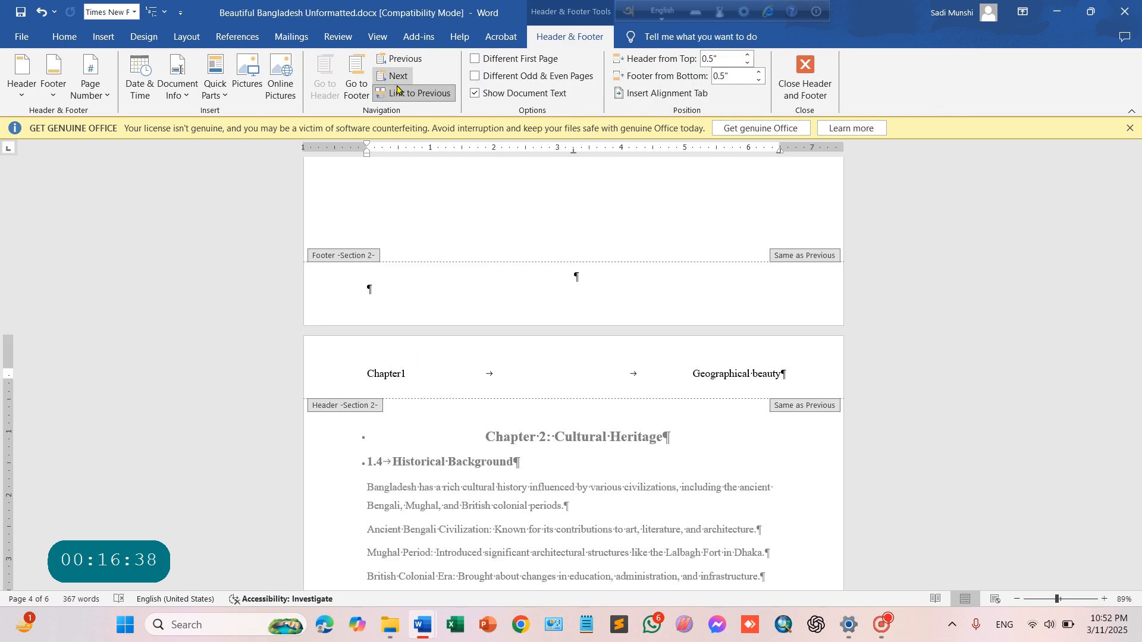
click(397, 94)
key(Home)
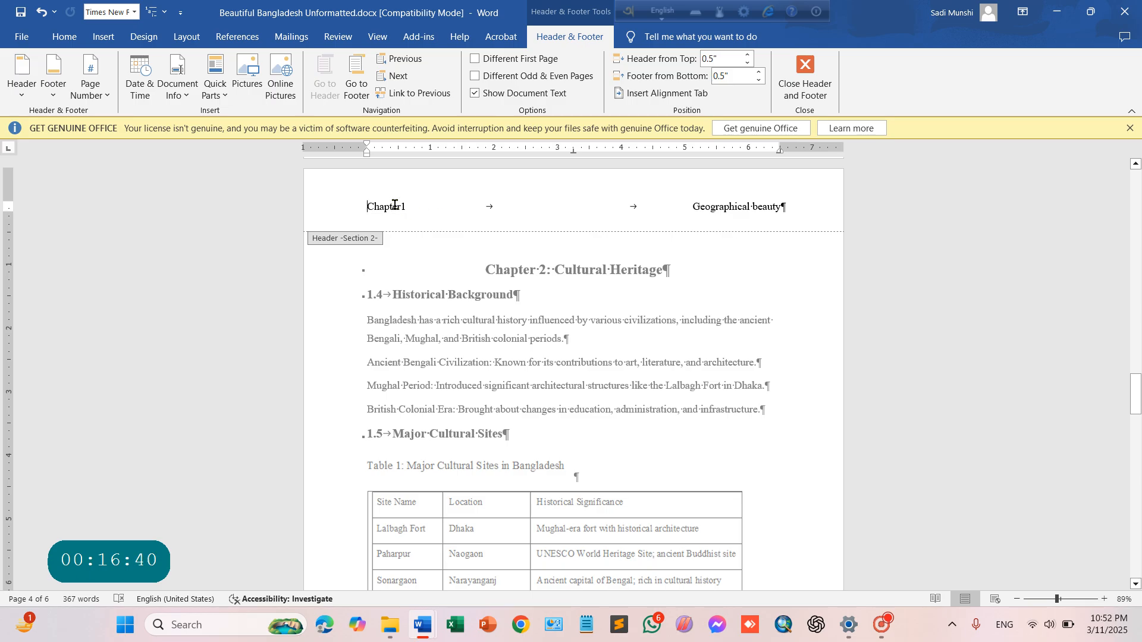
- Change the left header text on the Chapter 2 page to "Chapter2"
click(409, 205)
key(BackSpace)
text(2)
- Replace "Geographical beauty" in the Chapter 2 page header with "Cultutal heritage", leaving no extra line below it
click(747, 205)
click(750, 205)
click(749, 205)
click(776, 216)
key(BackSpace)
key(BackSpace)
key(BackSpace)
key(BackSpace)
key(BackSpace)
key(BackSpace)
key(BackSpace)
key(BackSpace)
key(BackSpace)
key(BackSpace)
key(BackSpace)
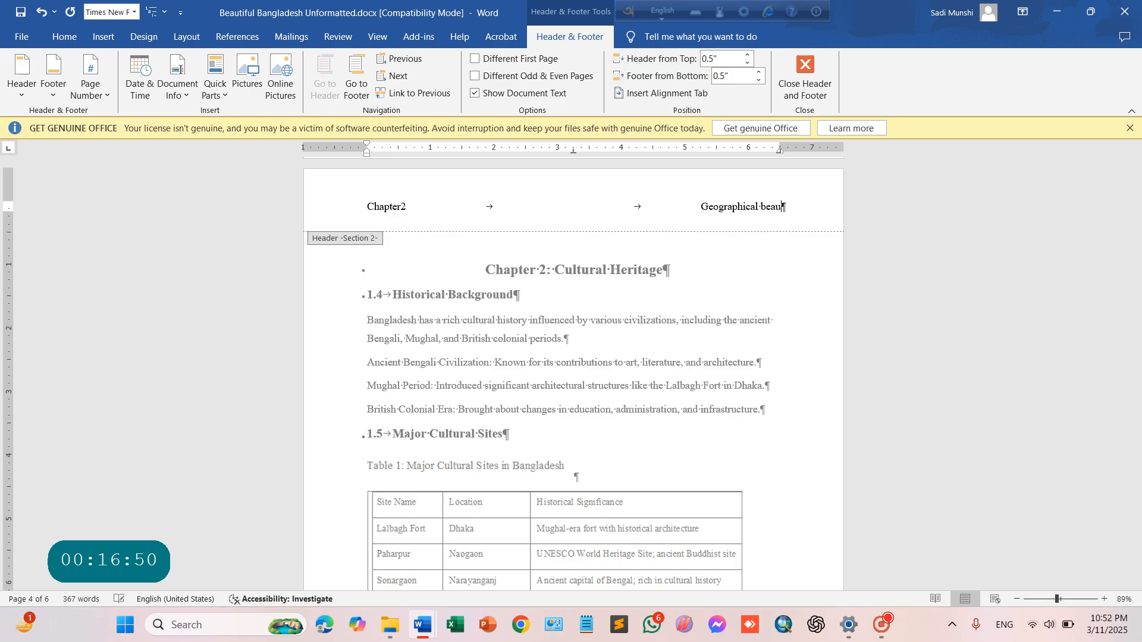
key(BackSpace)
key(BackSpace)
key(BackSpace)
text(C)
text(ultutal )
text(H)
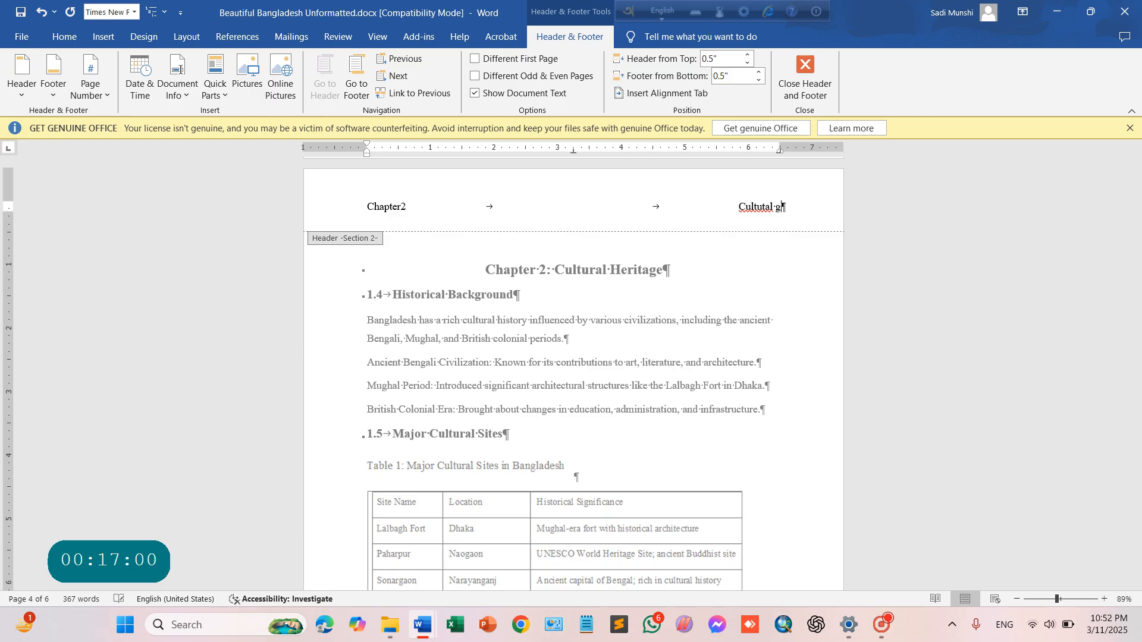
key(BackSpace)
text(her)
text(i)
text(tahe)
key(BackSpace)
key(BackSpace)
text(ge)
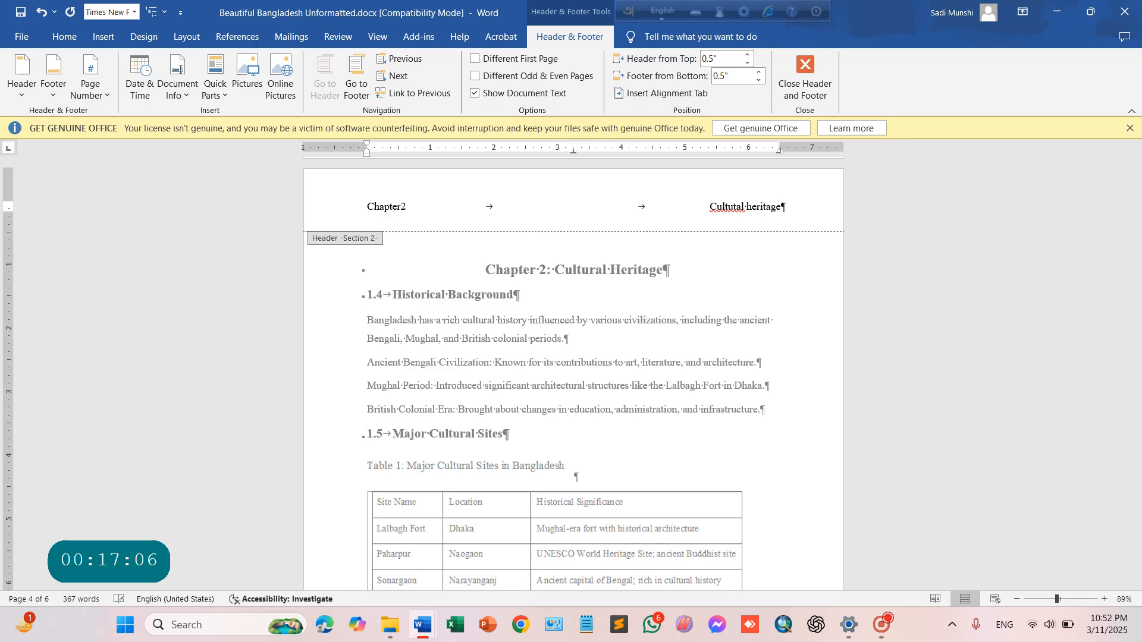
text(l)
key(BackSpace)
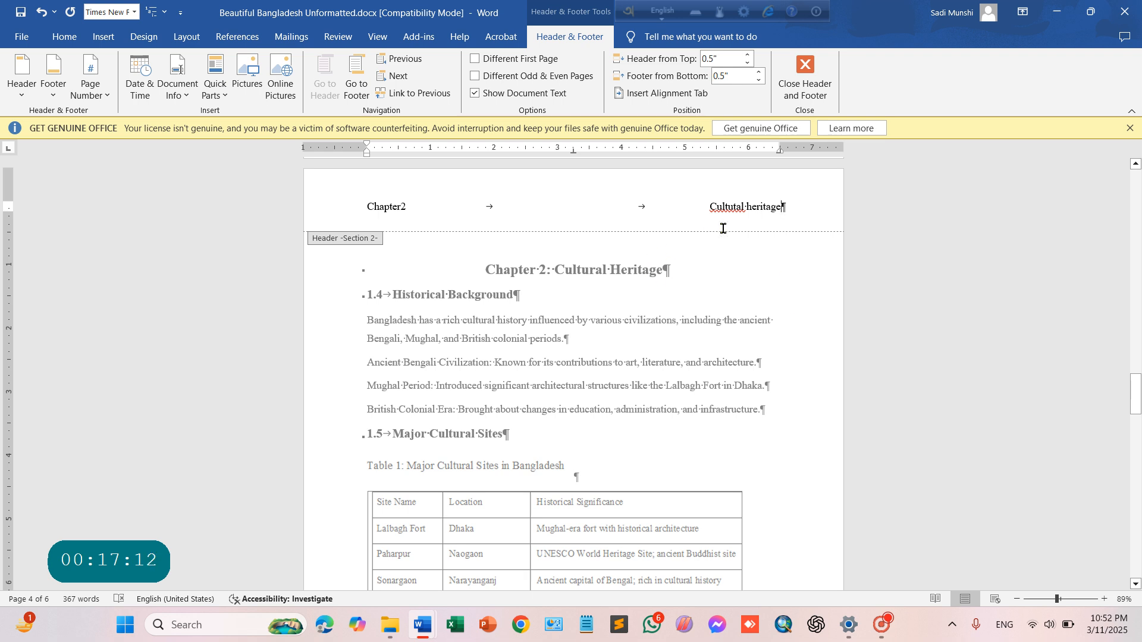
key(Return)
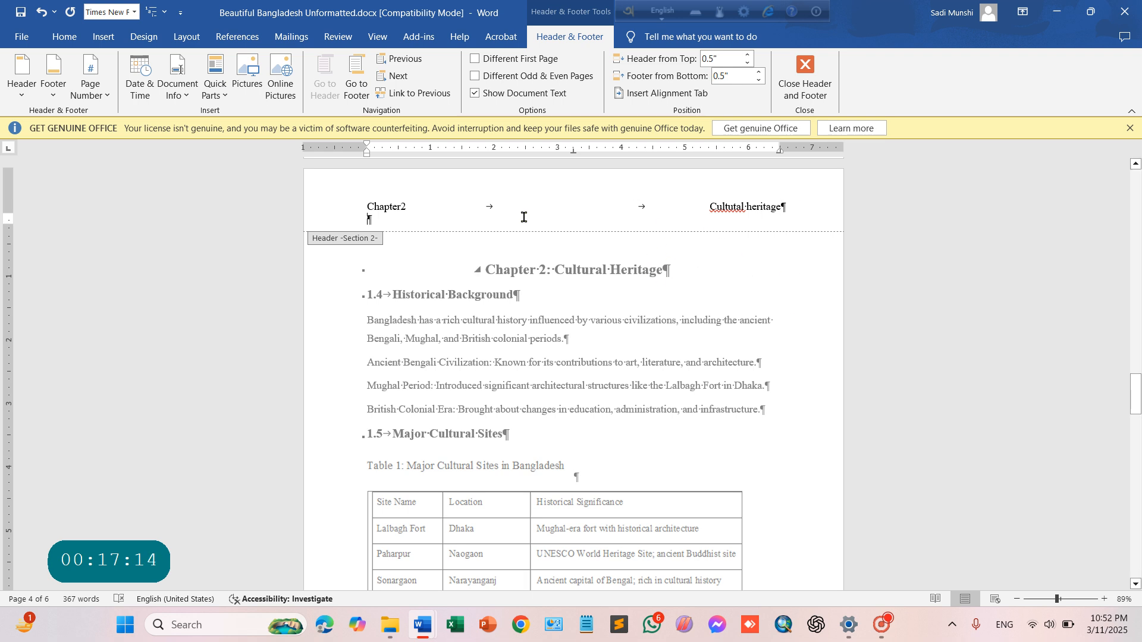
key(BackSpace)
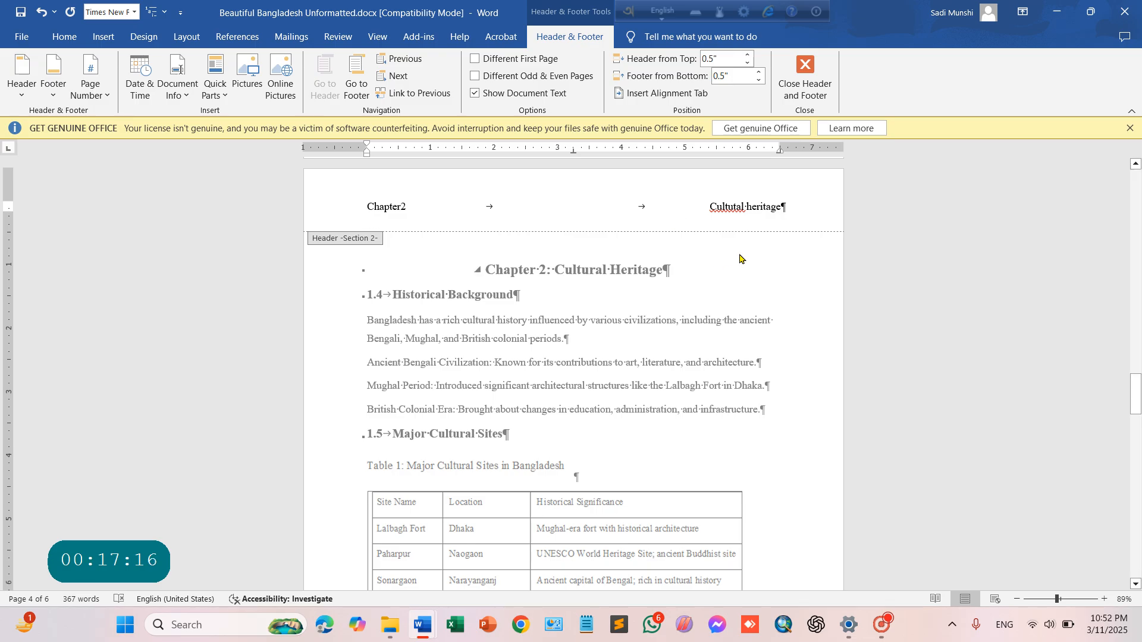
- Unlink the section 3 header on the Citation page from the previous section and place the cursor after "Chapter2"
scroll(624, 285, down, 3)
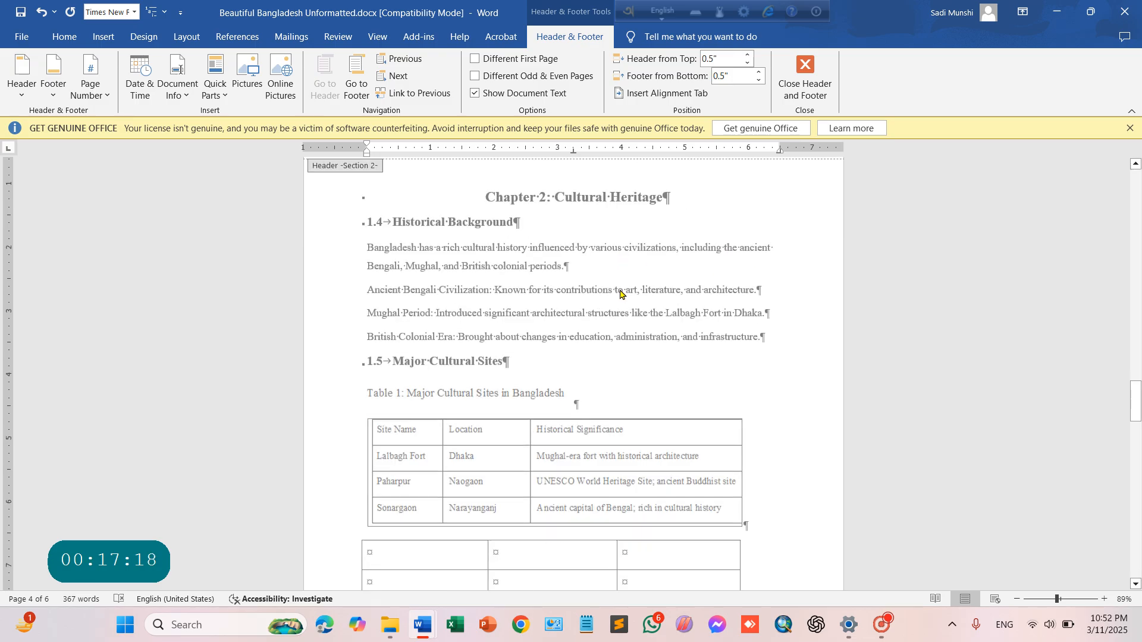
scroll(687, 431, down, 15)
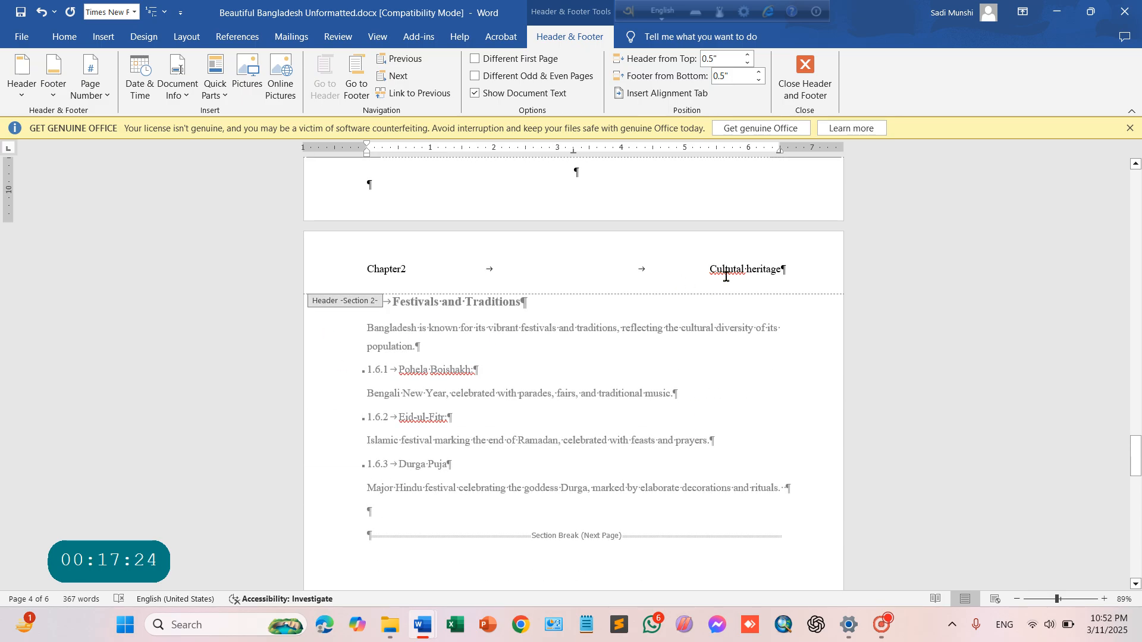
scroll(650, 360, down, 15)
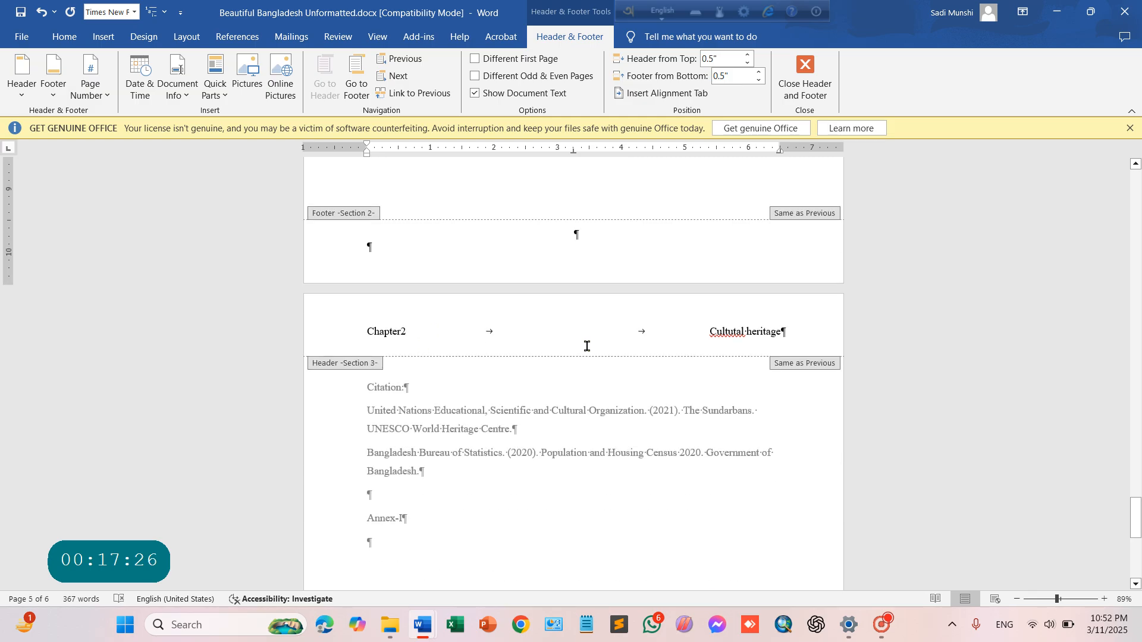
click(461, 336)
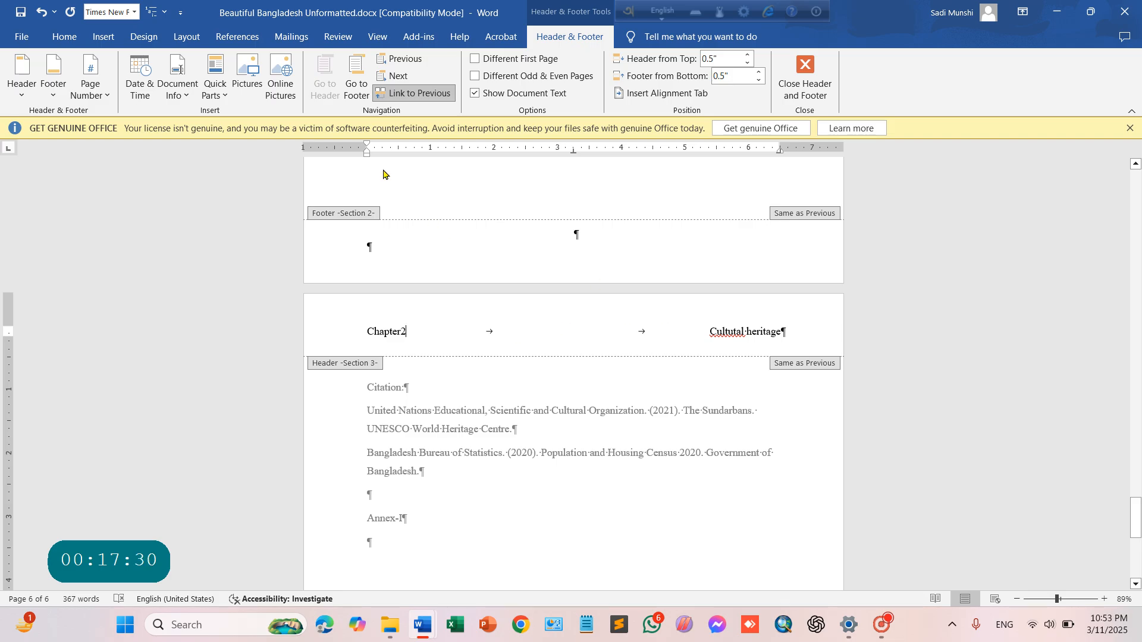
click(419, 93)
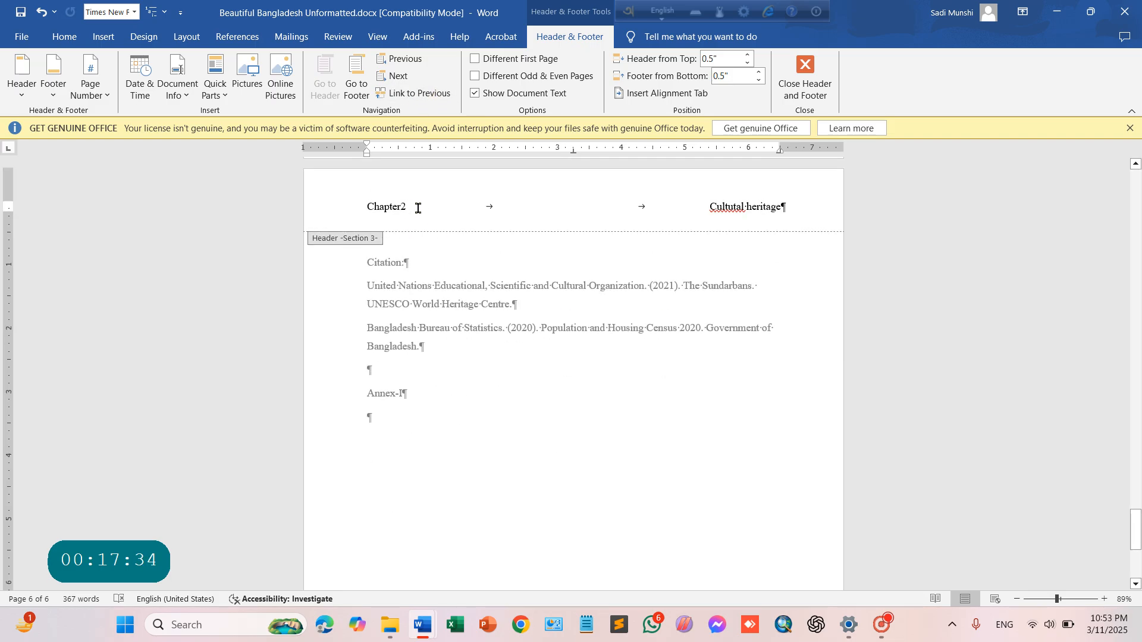
click(418, 208)
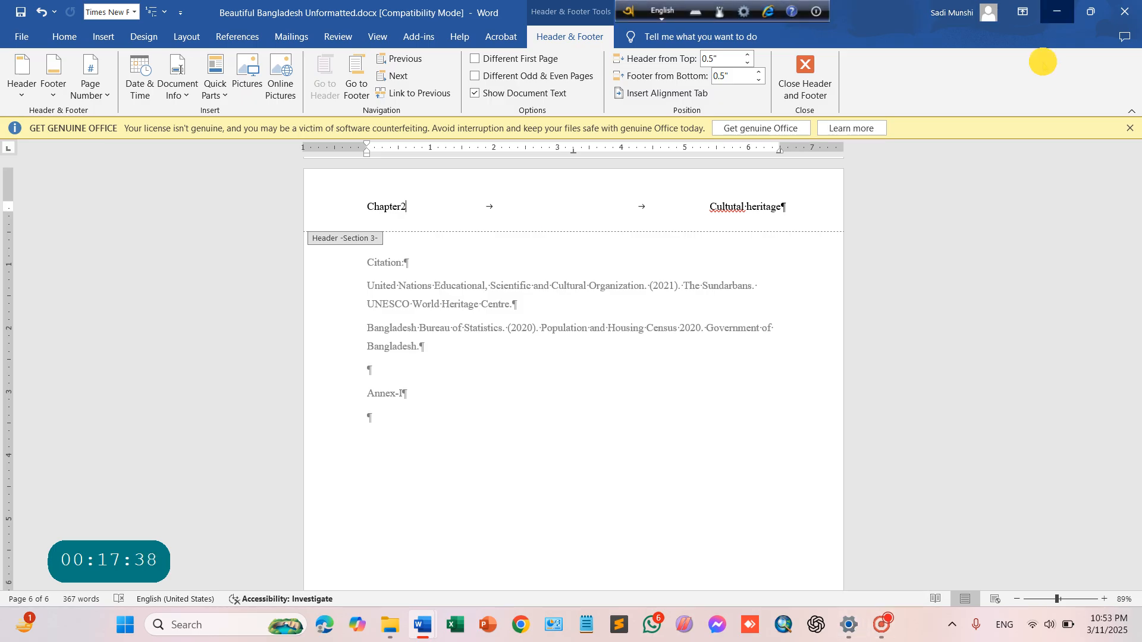
- Check the Citation page's header in the practiced copy of the report and return to the unformatted document
click(1056, 13)
scroll(940, 350, down, 10)
scroll(934, 363, down, 15)
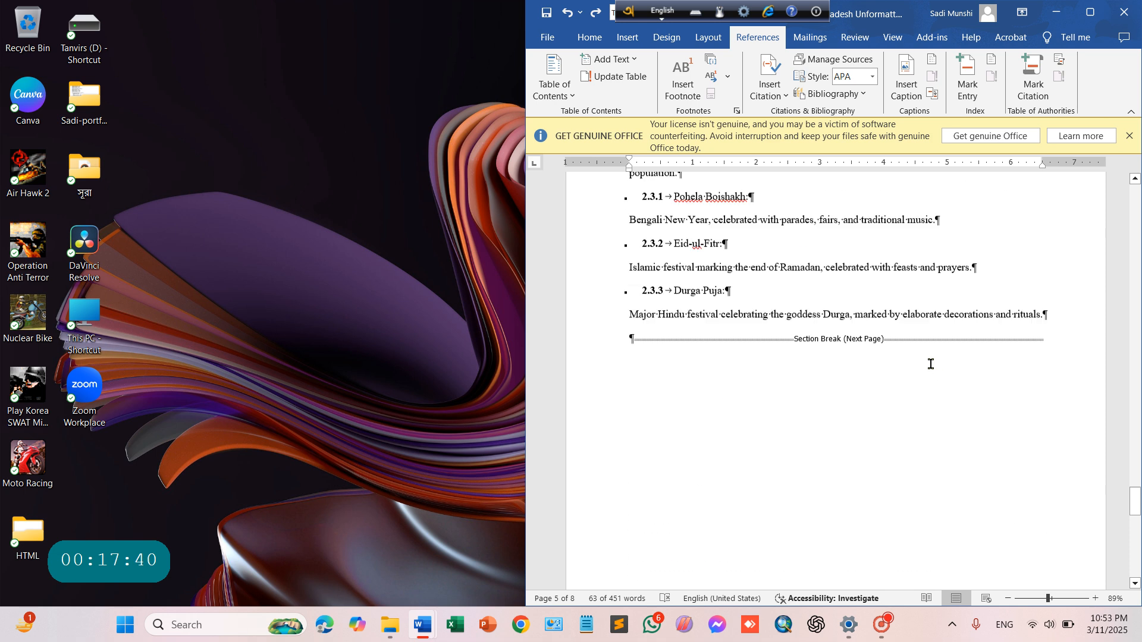
scroll(926, 366, up, 1)
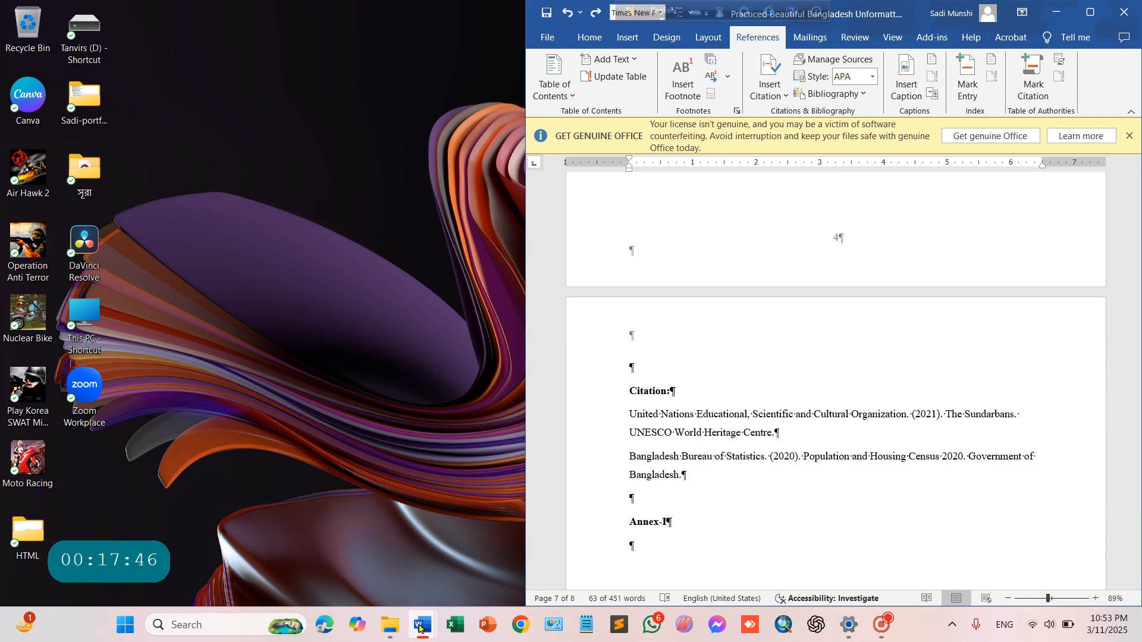
mouse_move(420, 628)
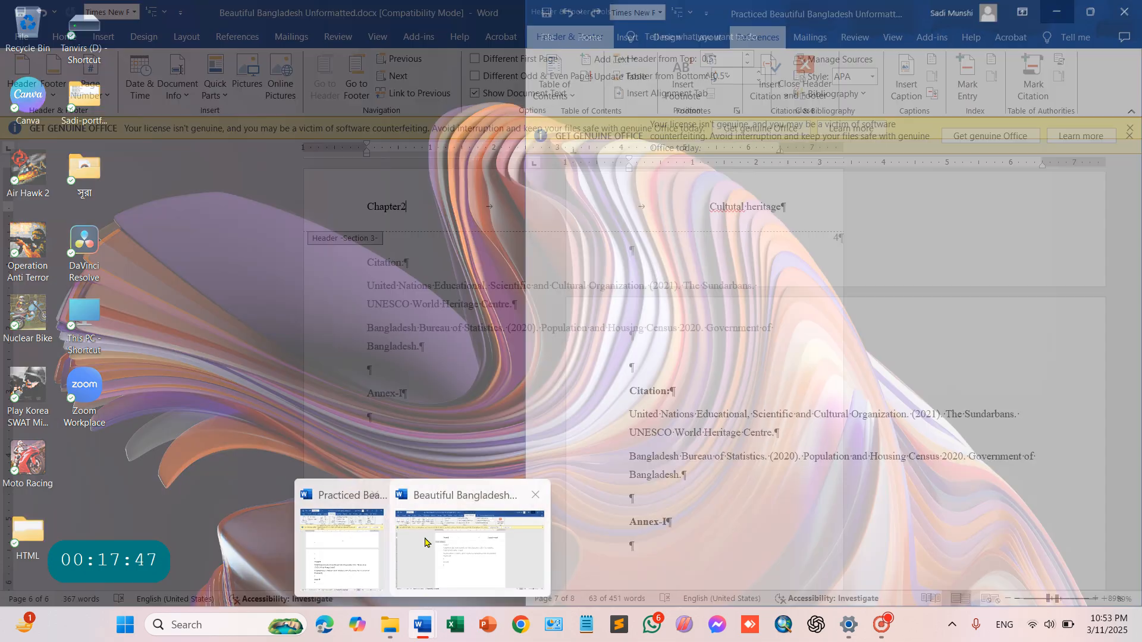
click(469, 550)
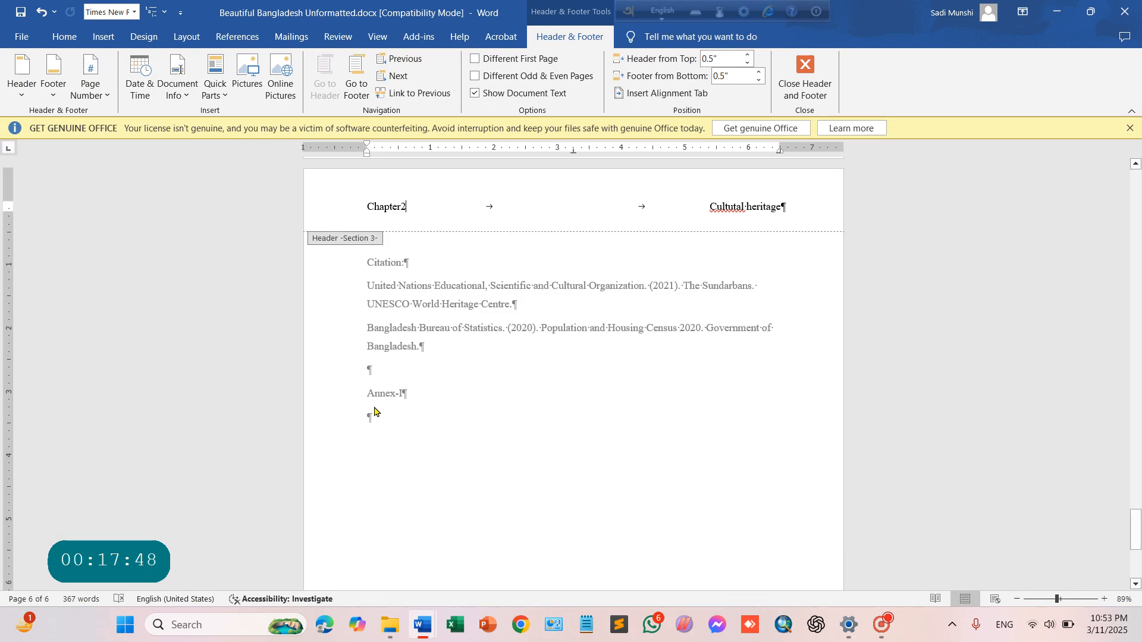
- Delete all text and tabs from the section 3 header on the Citation page and close the header
scroll(373, 351, up, 2)
click(416, 288)
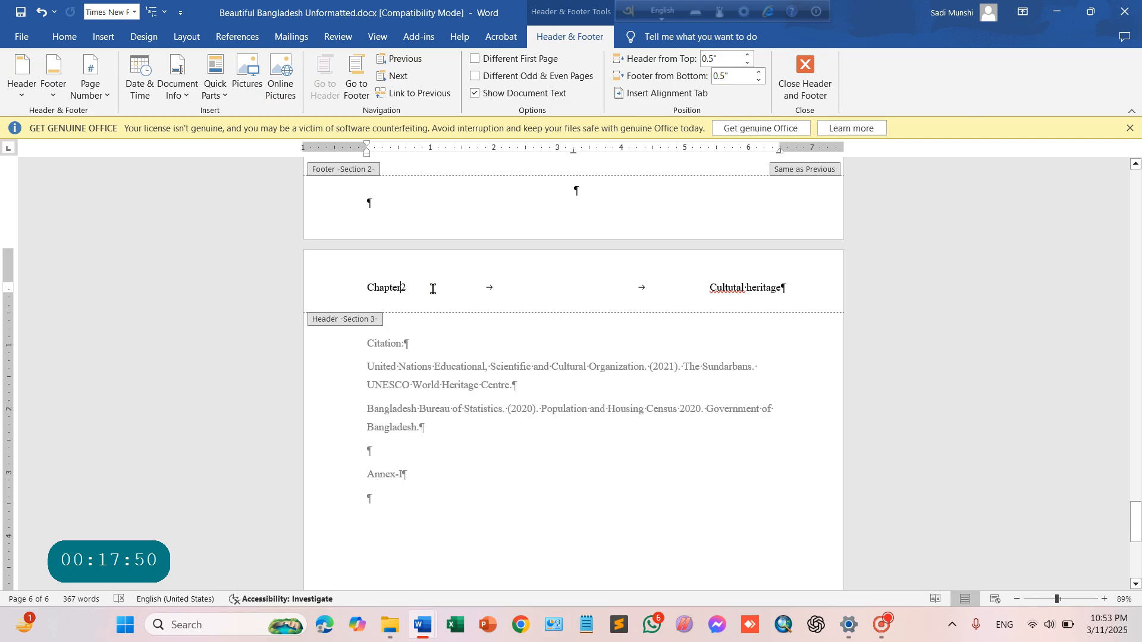
click(434, 288)
key(Delete)
key(Delete)
key(Delete)
key(Delete)
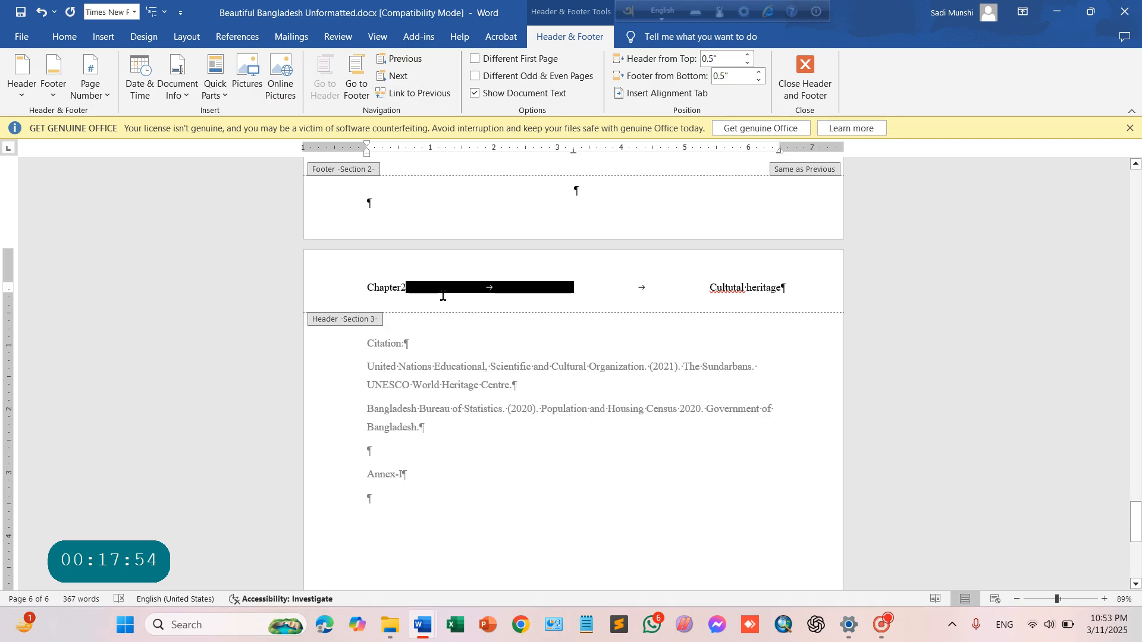
key(BackSpace)
key(BackSpace)
key(BackSpace)
key(BackSpace)
key(BackSpace)
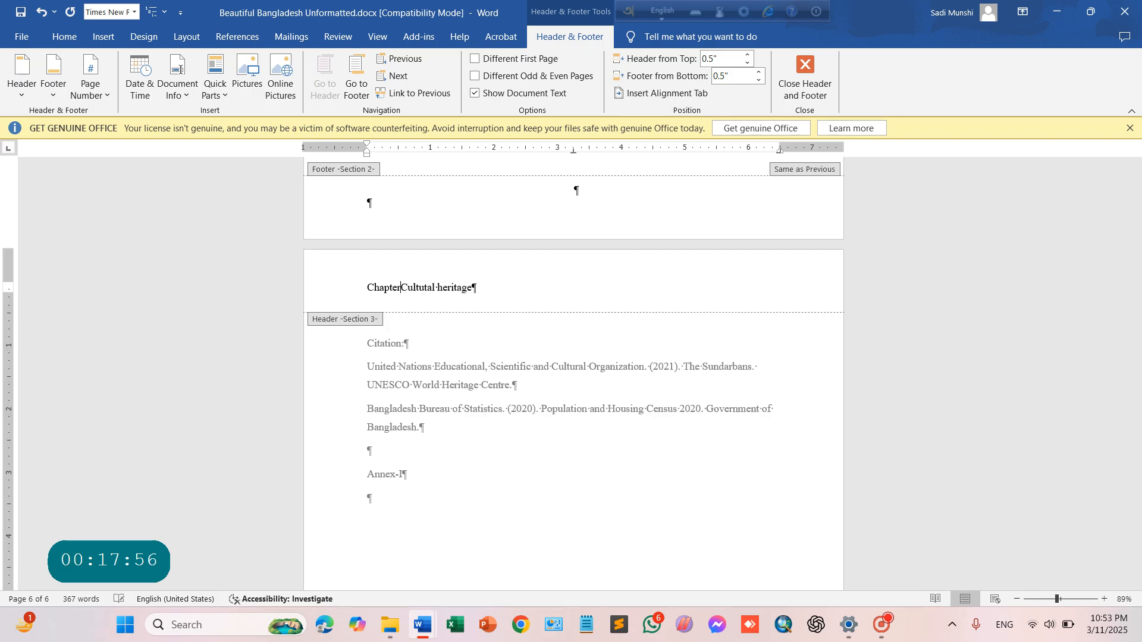
click(476, 287)
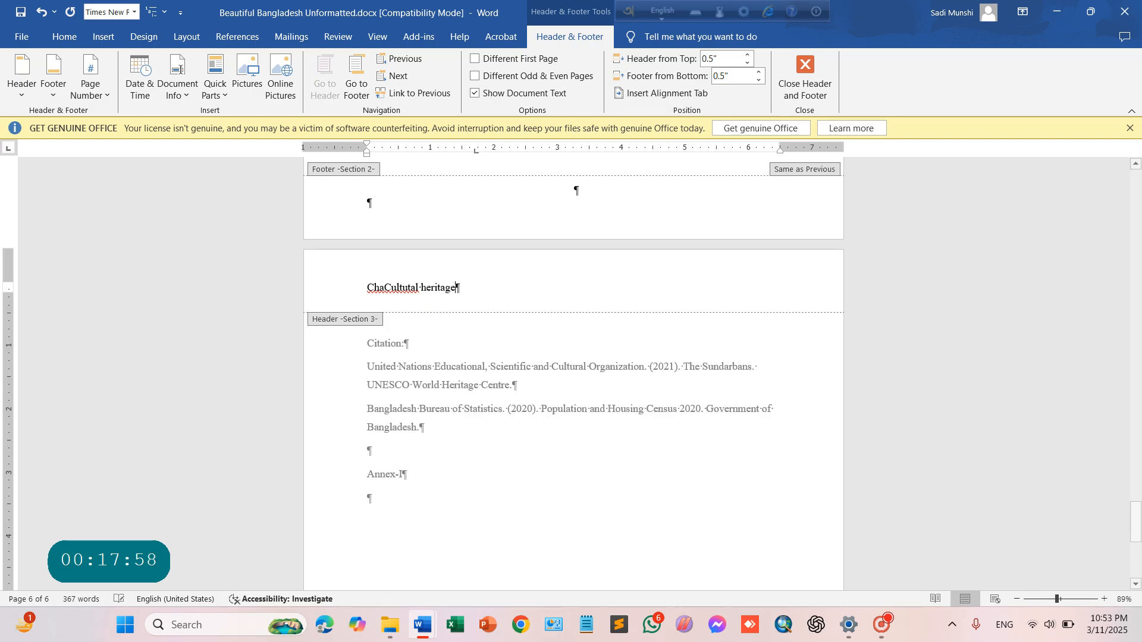
key(BackSpace)
key(BackSpace)
key(BackSpace)
key(BackSpace)
key(BackSpace)
key(BackSpace)
key(BackSpace)
key(BackSpace)
key(BackSpace)
key(BackSpace)
key(BackSpace)
key(BackSpace)
key(BackSpace)
key(BackSpace)
key(BackSpace)
key(BackSpace)
key(BackSpace)
key(BackSpace)
key(BackSpace)
key(BackSpace)
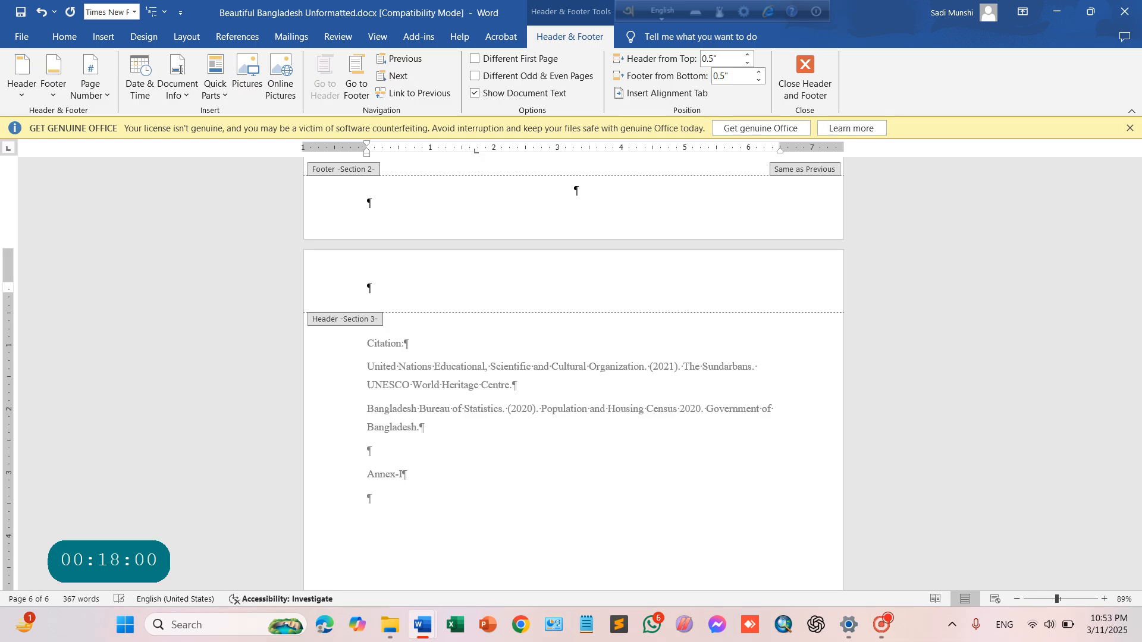
click(806, 75)
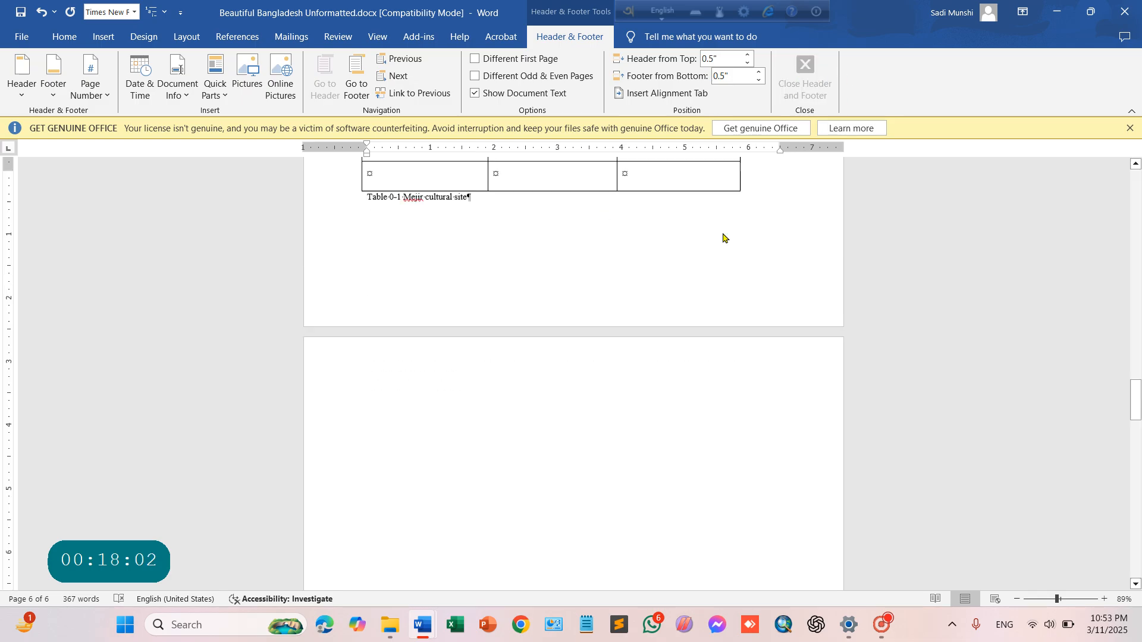
- Clear the "Chapter1" and "Geographical beauty" text from the section 1 header on the cover page and close the header
scroll(560, 321, up, 10)
scroll(560, 321, up, 20)
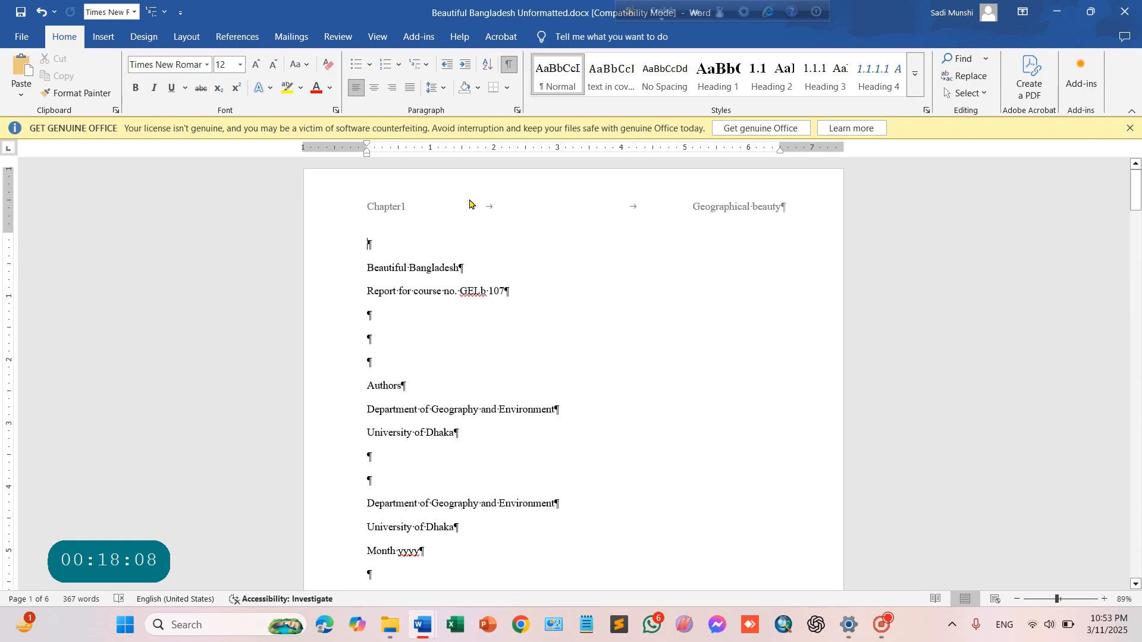
double_click(473, 202)
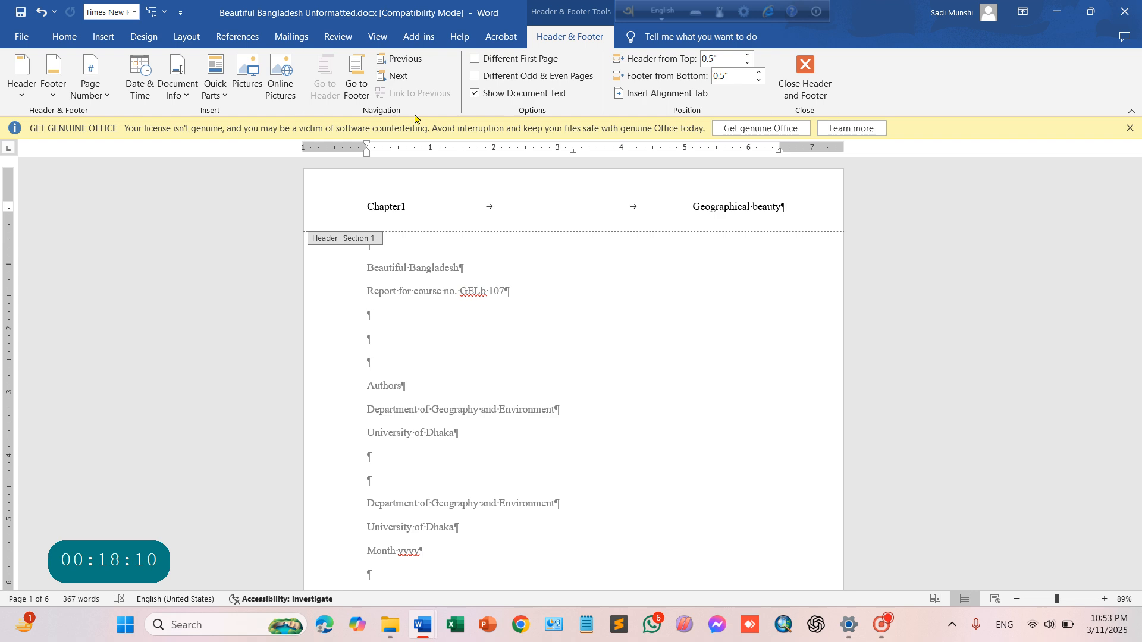
triple_click(438, 205)
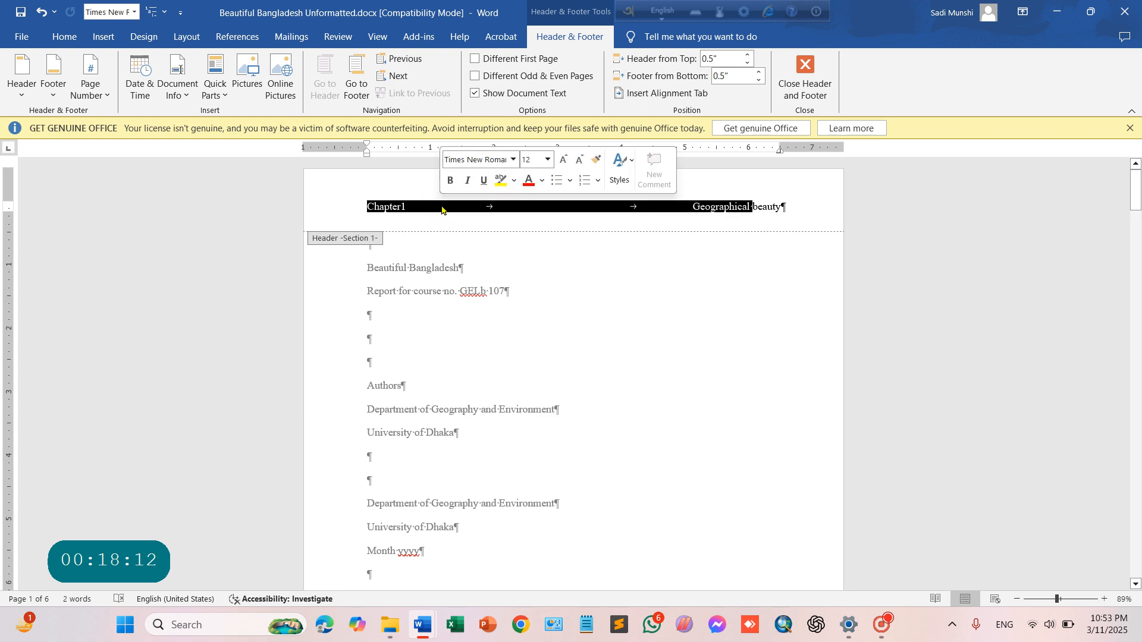
key(Delete)
click(453, 198)
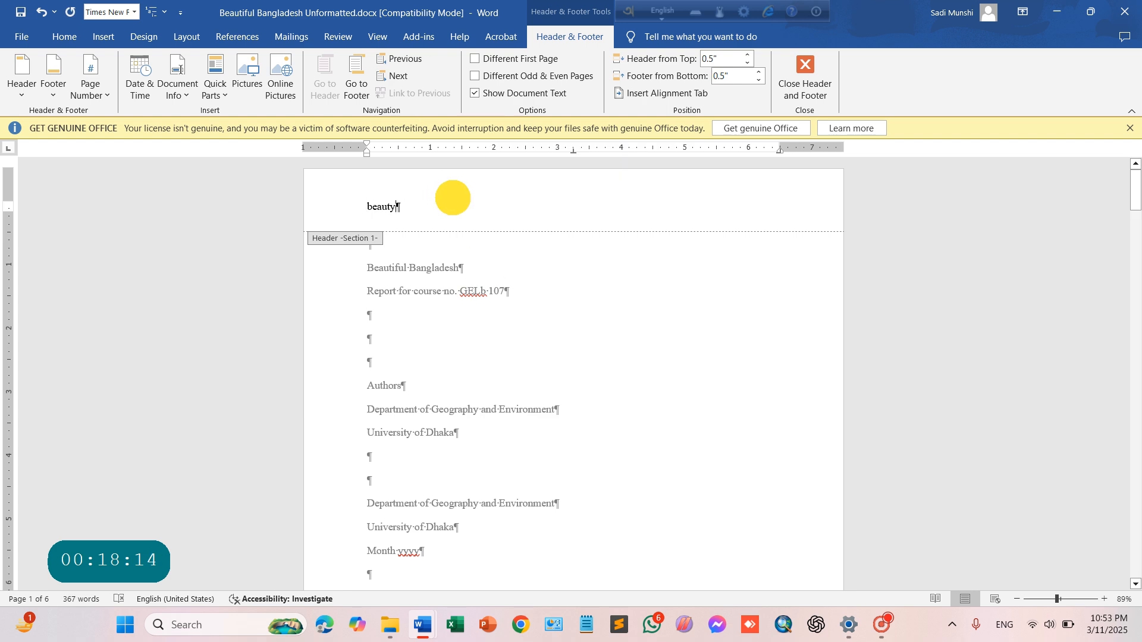
double_click(457, 209)
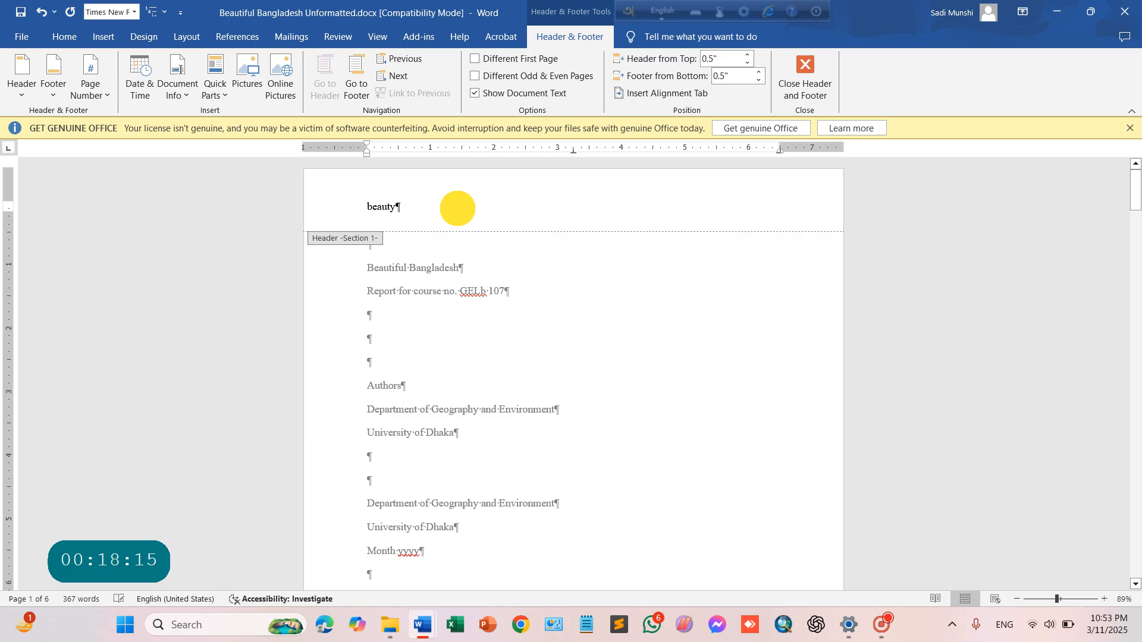
double_click(458, 208)
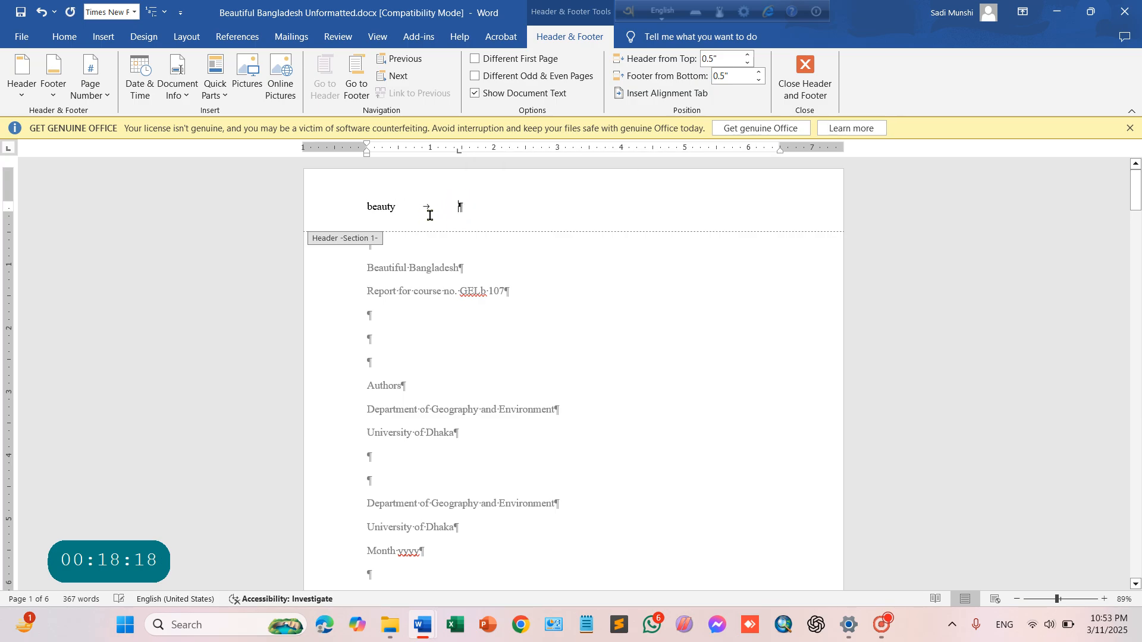
double_click(404, 207)
key(BackSpace)
key(BackSpace)
key(BackSpace)
key(BackSpace)
key(BackSpace)
key(BackSpace)
key(BackSpace)
click(797, 88)
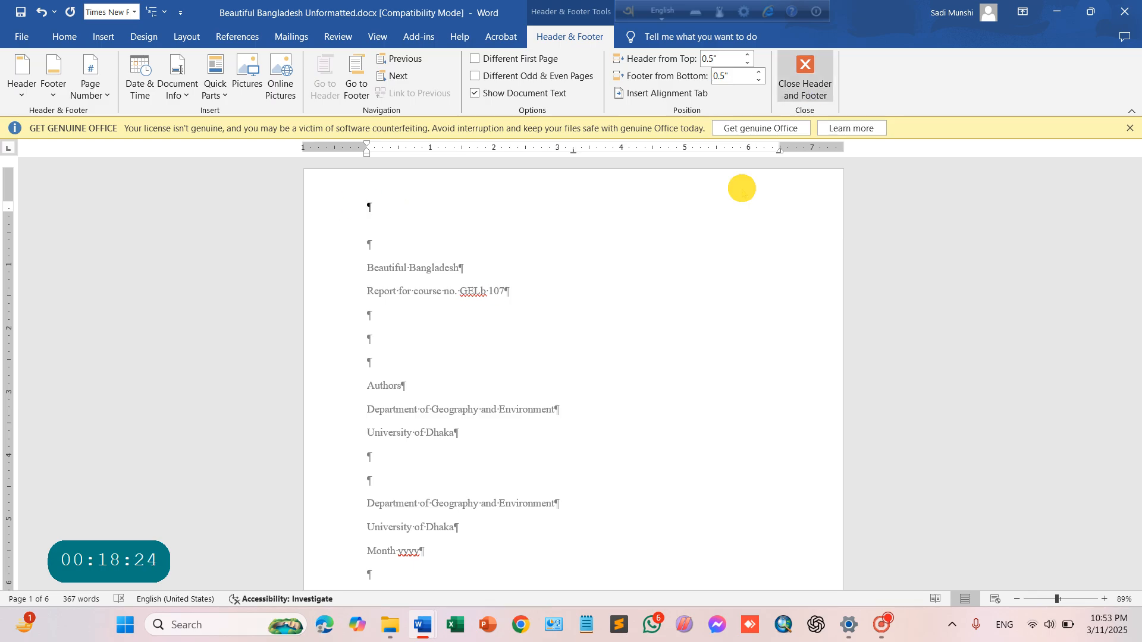
- Change "Chapter2" to "Chapter1" in the section 2 header above the Geographical Beauty chapter and close the header
scroll(561, 332, down, 9)
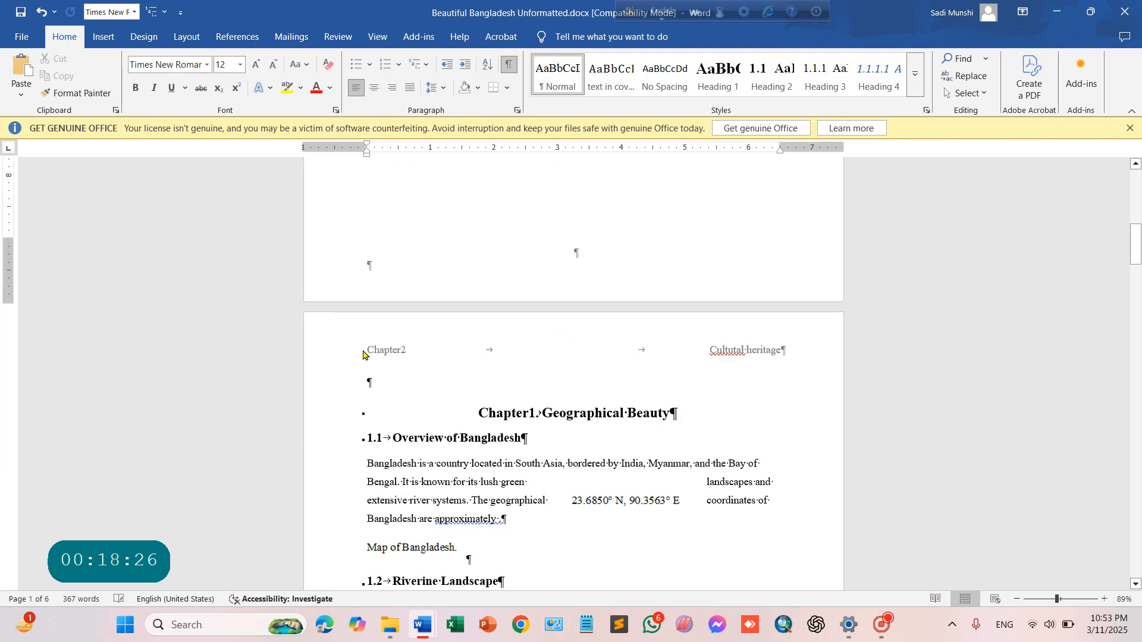
double_click(421, 352)
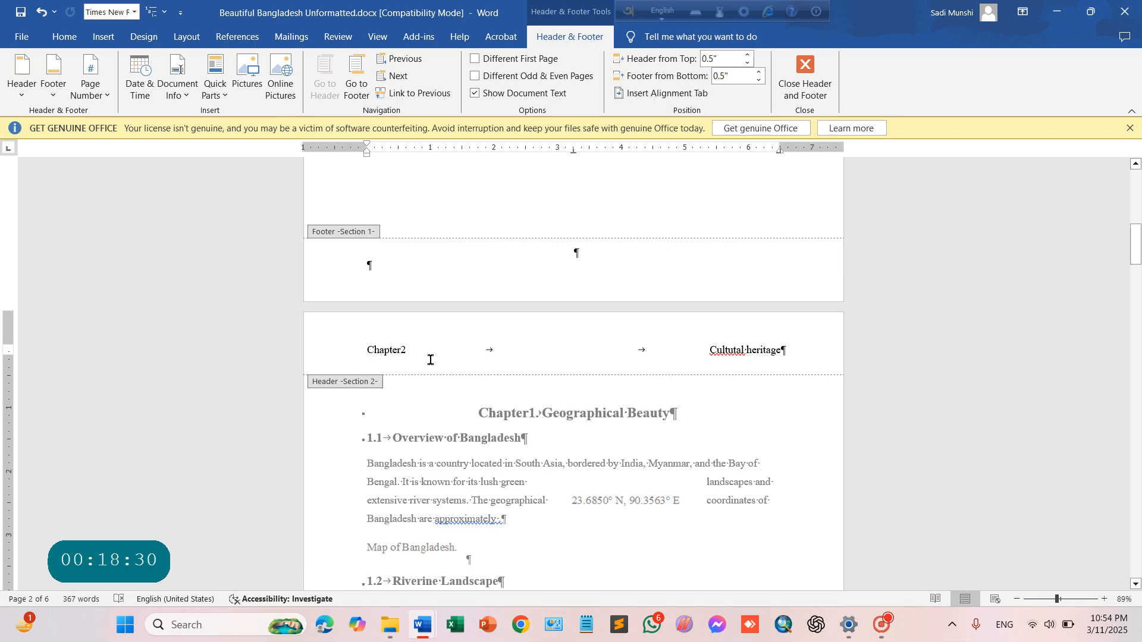
click(425, 354)
click(418, 351)
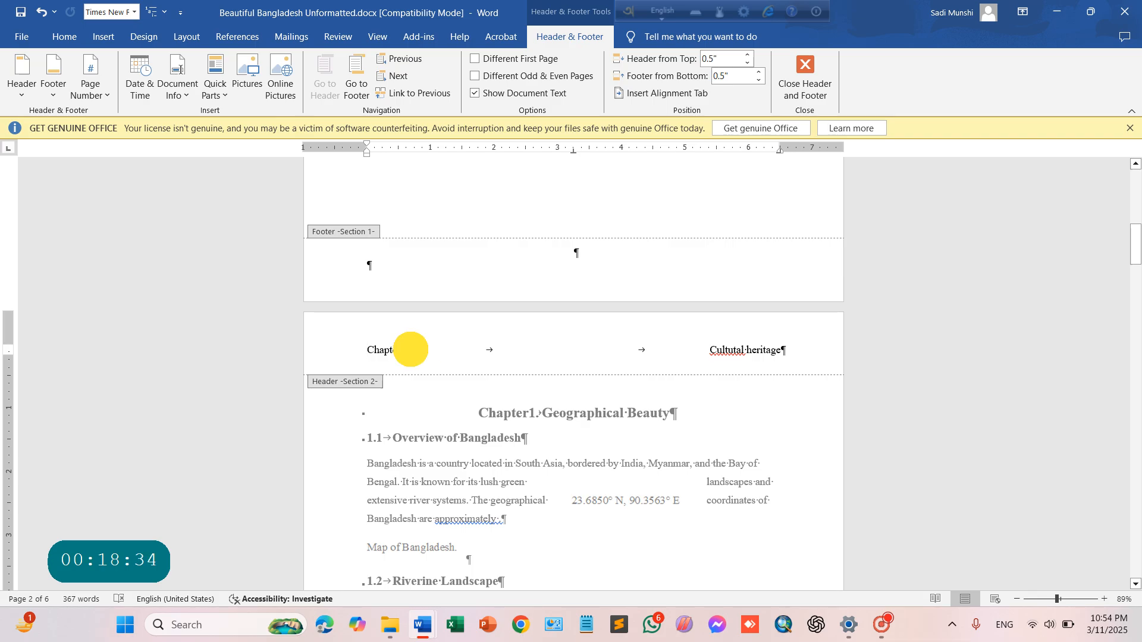
key(BackSpace)
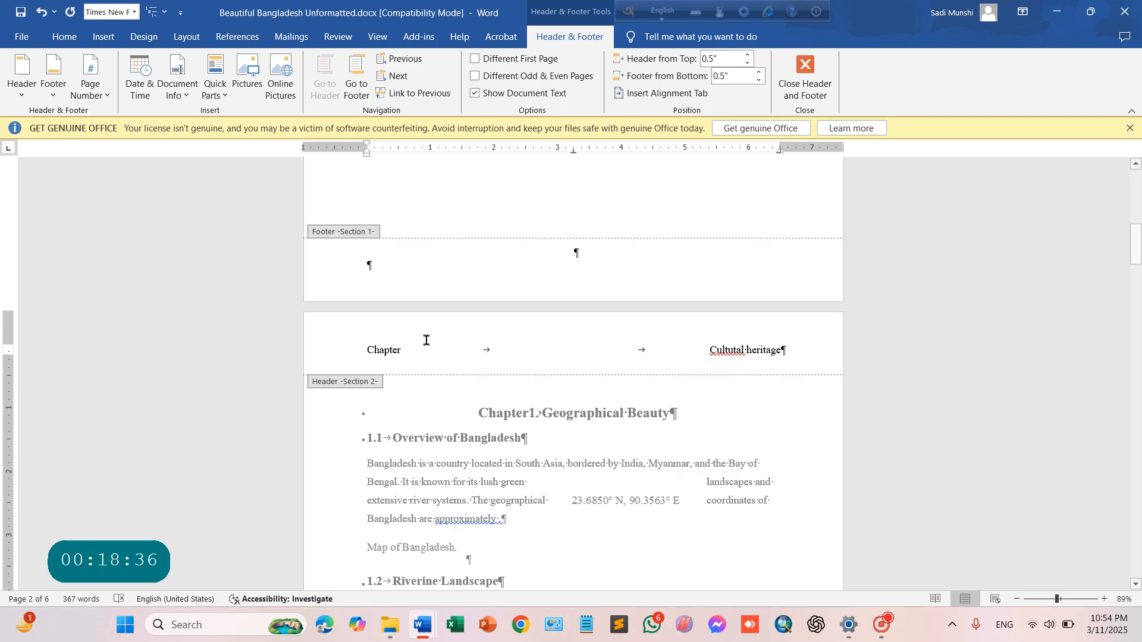
text(1)
click(810, 93)
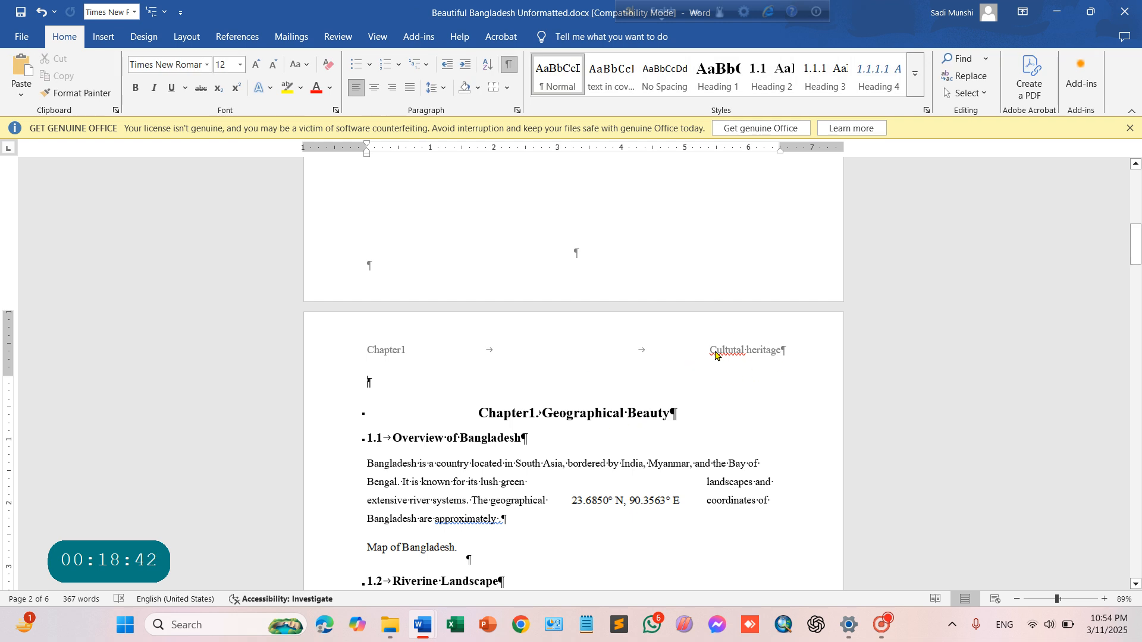
double_click(747, 351)
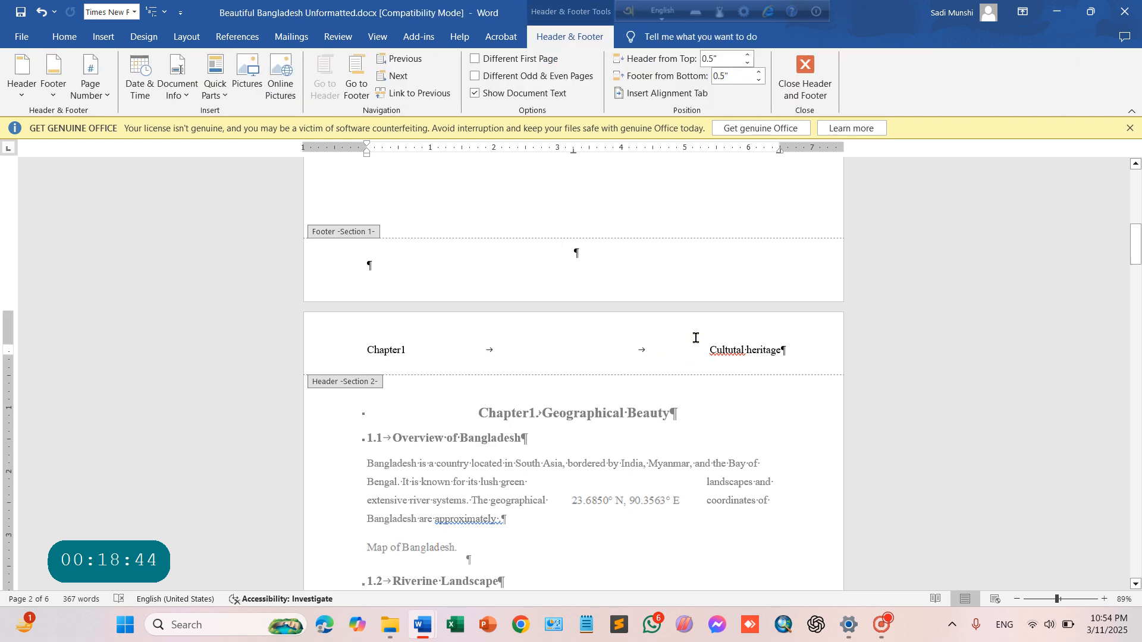
click(728, 351)
text(r)
click(743, 350)
click(805, 83)
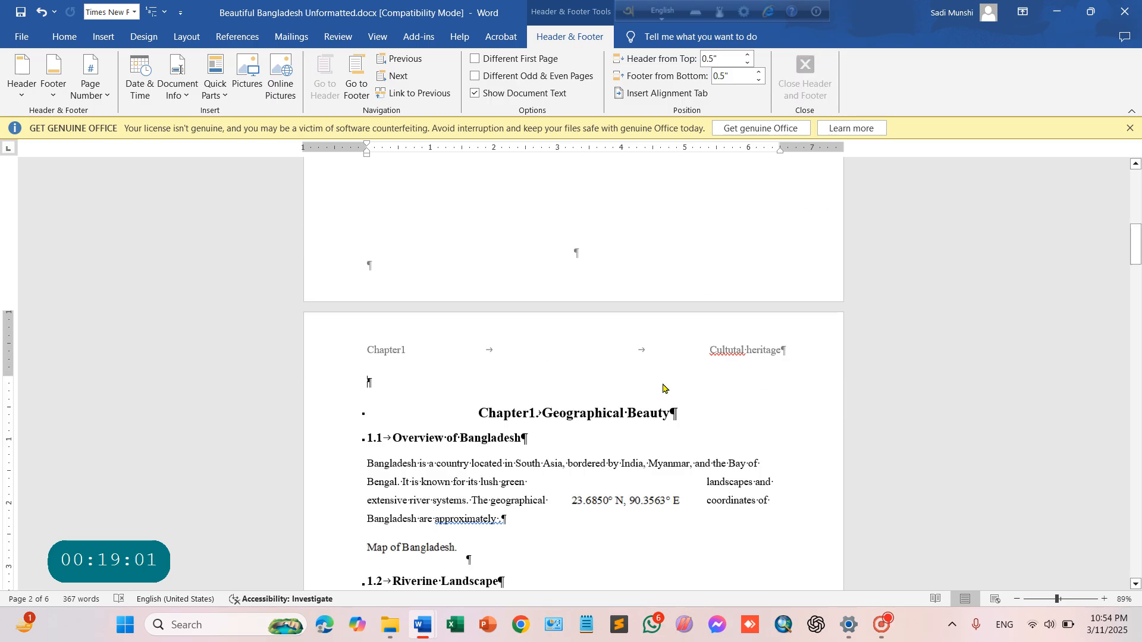
- Copy "Geographical Beauty" from the Chapter 1 heading
click(548, 415)
drag(543, 415, 648, 423)
key(ctrl+c)
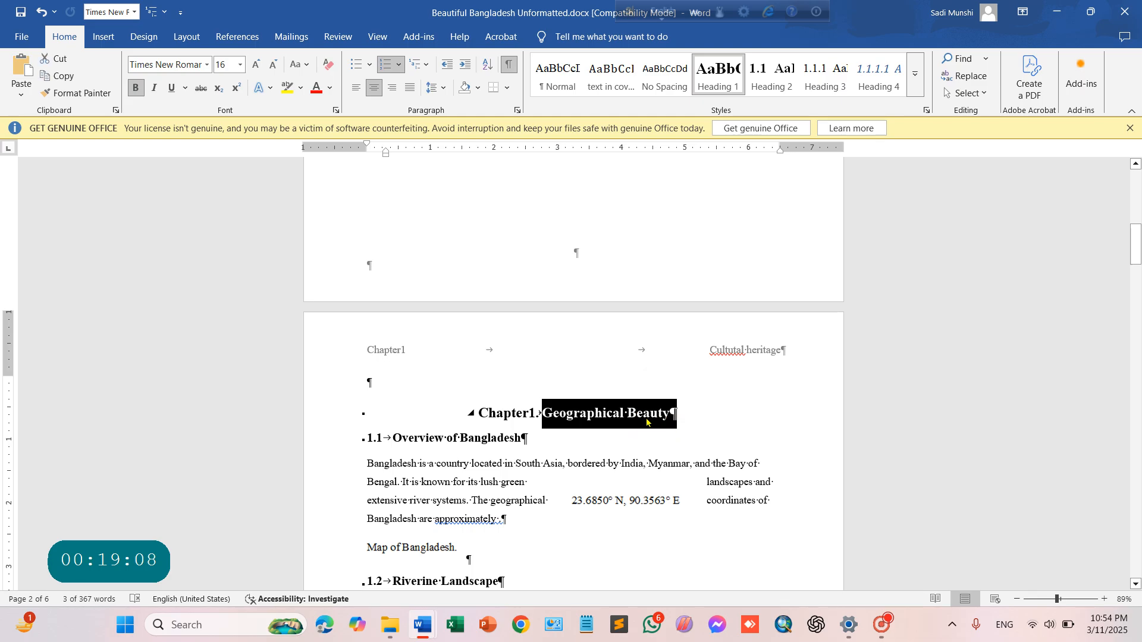
- Reopen the section 2 header and delete "Cultutal heritage" from it, keeping "Chapter1" and both tabs
click(691, 350)
click(757, 339)
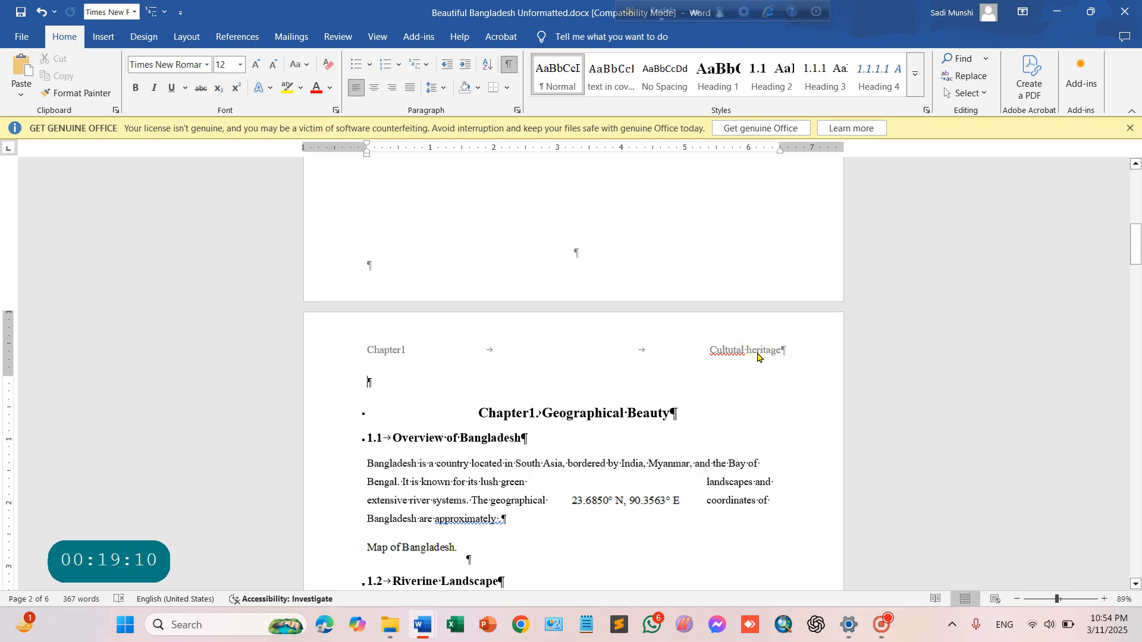
click(757, 353)
double_click(757, 353)
triple_click(743, 349)
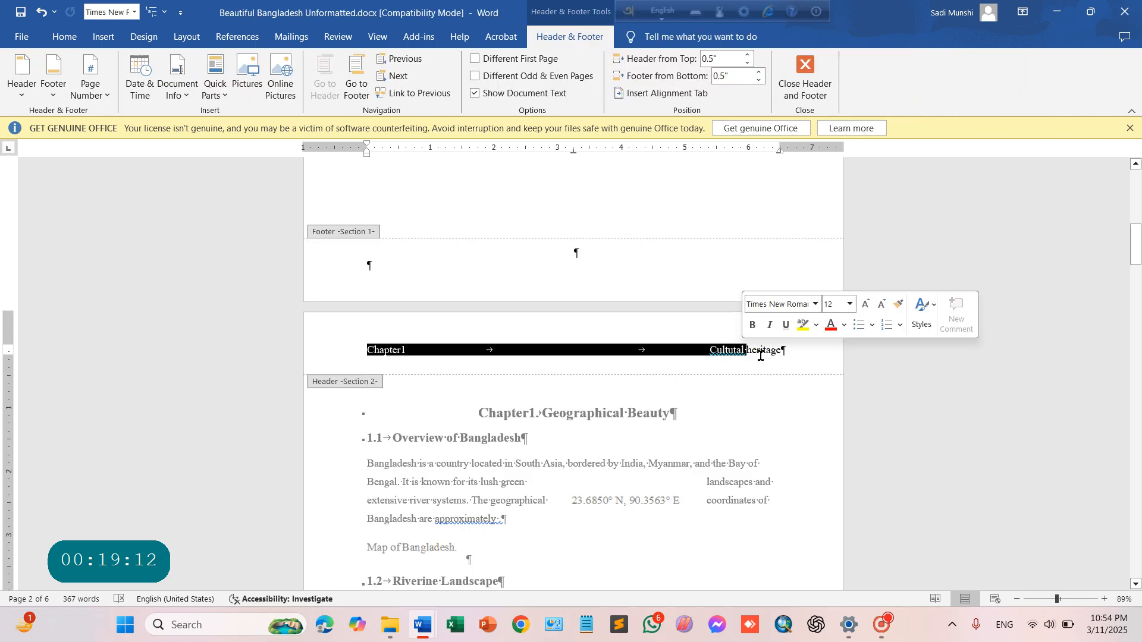
click(781, 367)
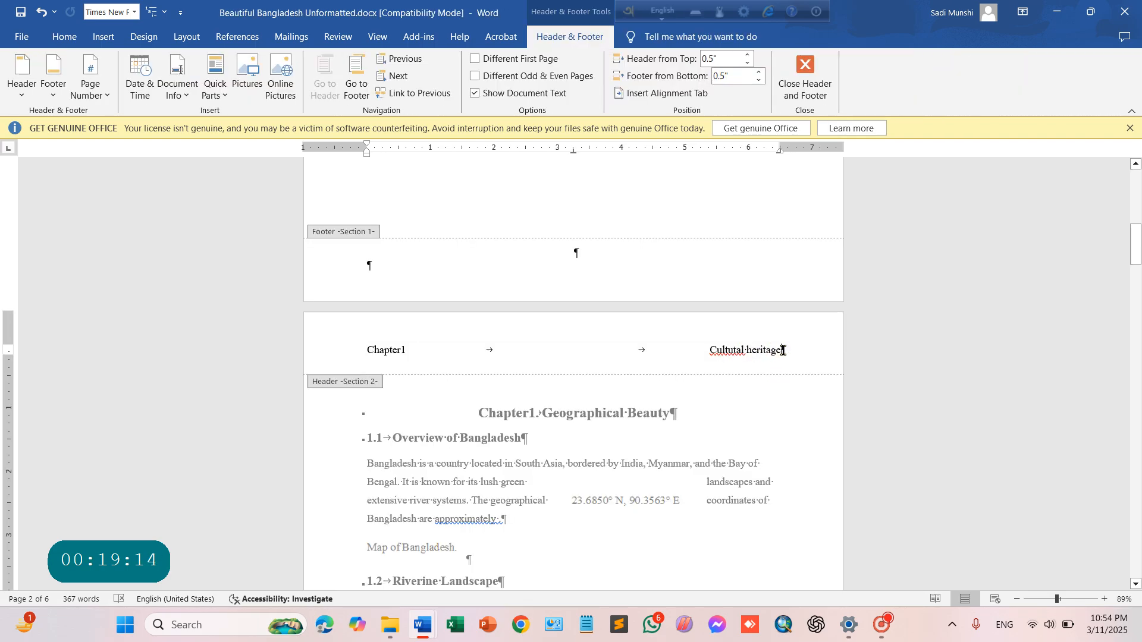
key(BackSpace)
key(BackSpace)
key(BackSpace)
key(BackSpace)
key(BackSpace)
key(BackSpace)
key(BackSpace)
key(BackSpace)
key(BackSpace)
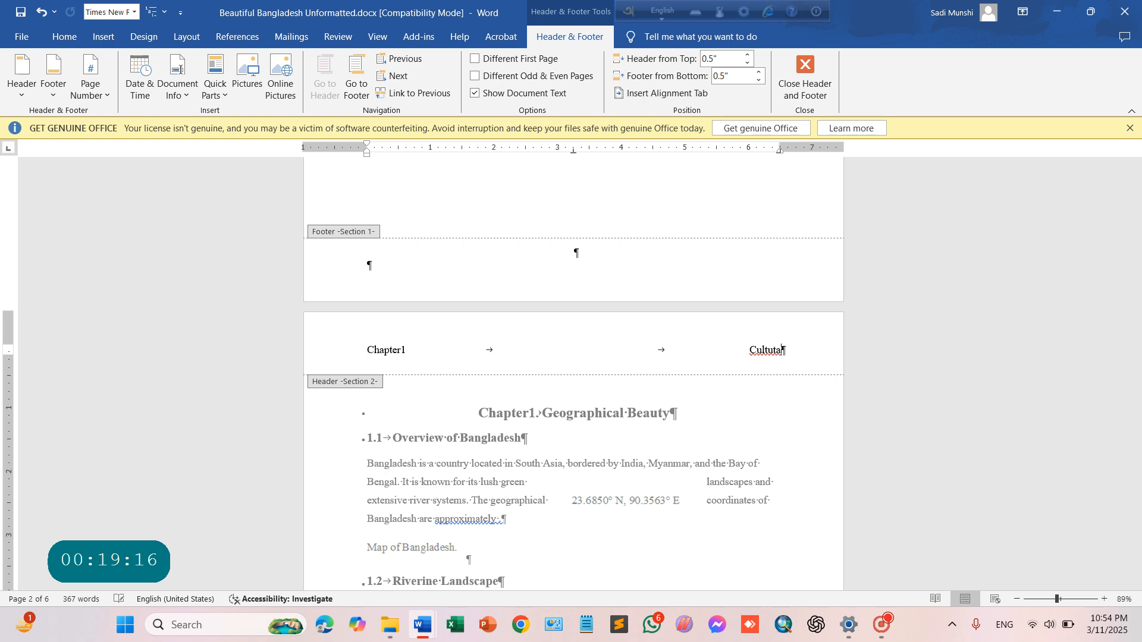
key(BackSpace)
key(BackSpace)
key(BackSpace)
key(BackSpace)
key(BackSpace)
key(BackSpace)
key(BackSpace)
- Try pasting the copied heading text over the last tab of the section 2 header and undo the paste
key(shift+Left)
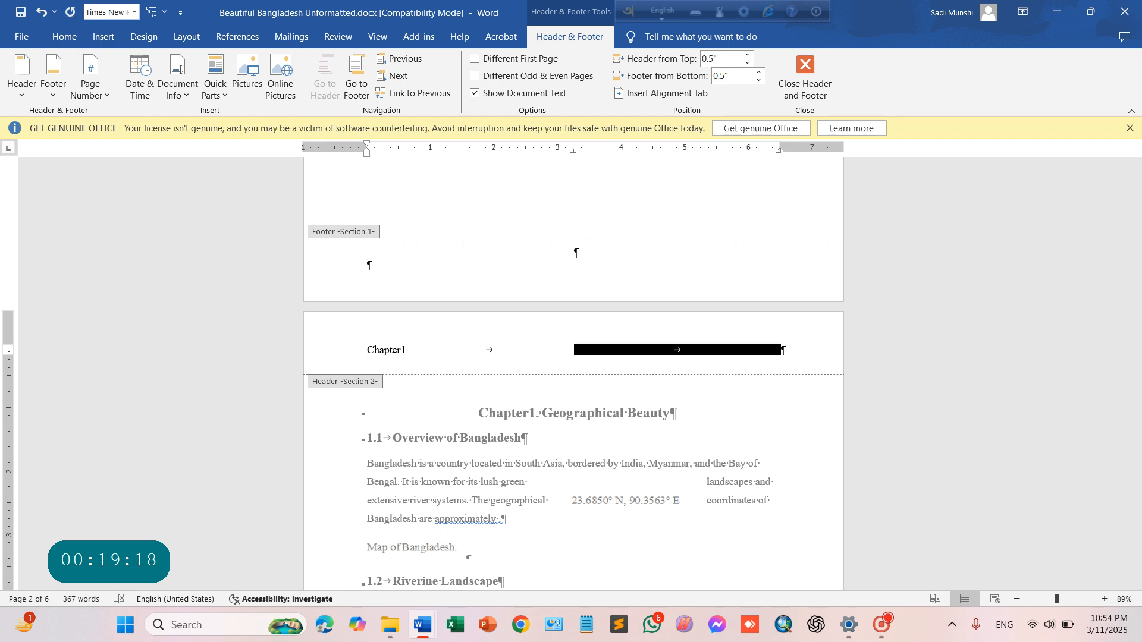
key(ctrl+v)
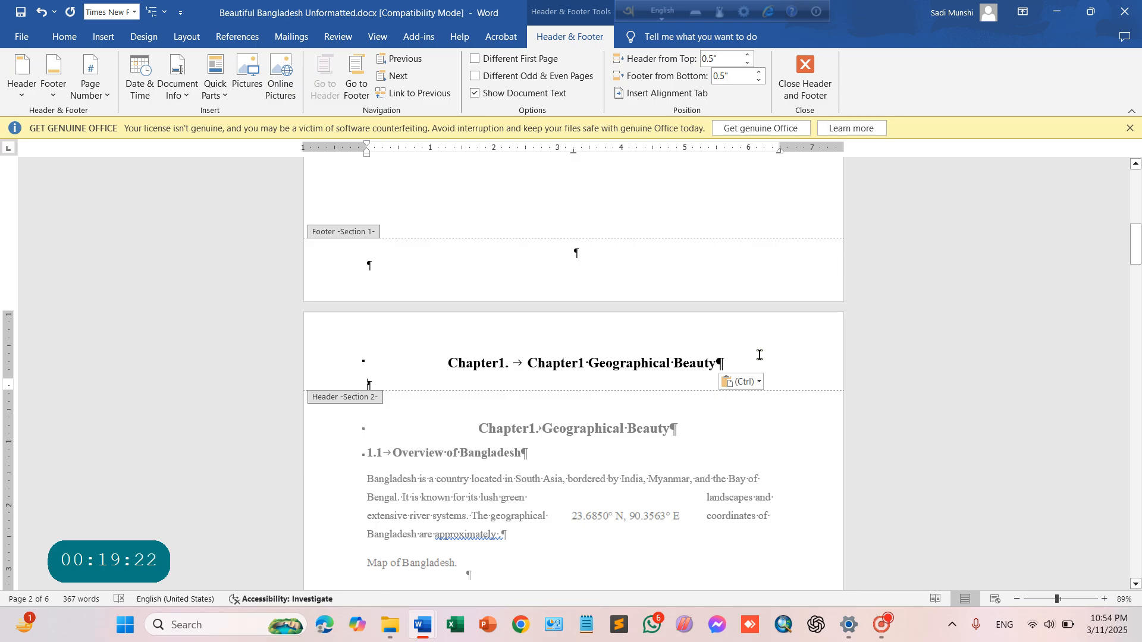
key(ctrl+z)
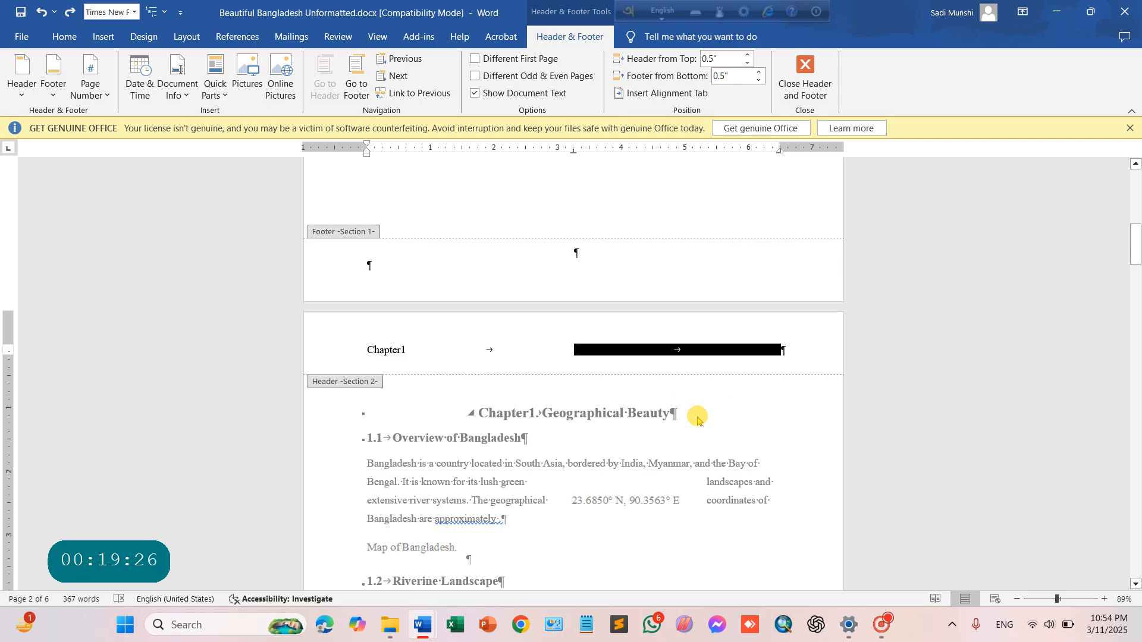
- Enter "Geographical beauty" as the right-aligned text of the section 2 header
click(674, 348)
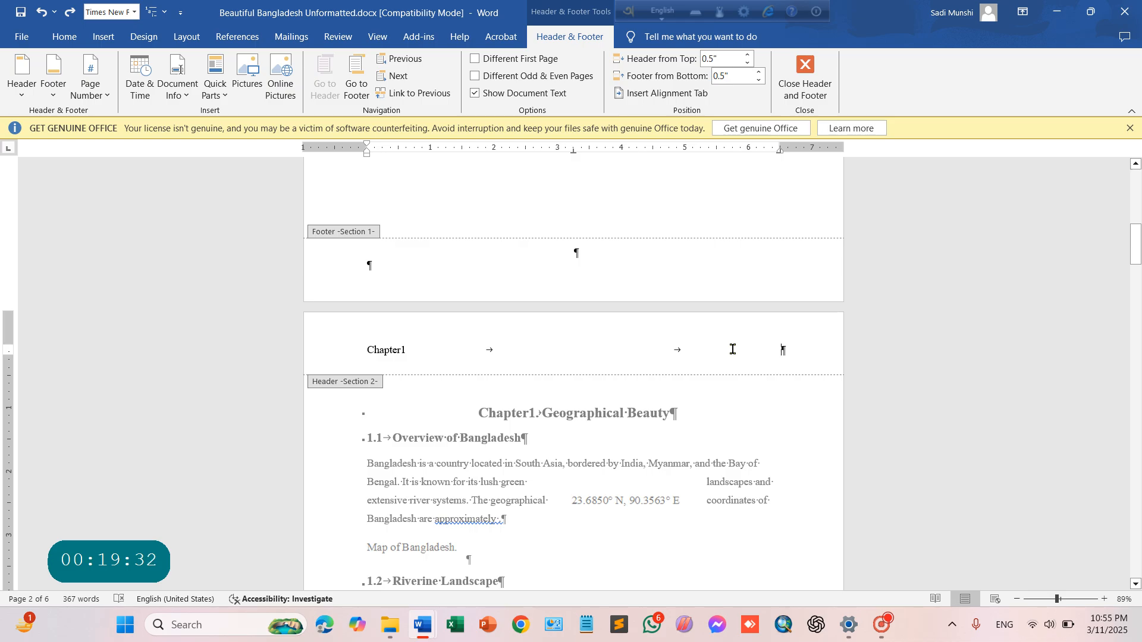
text(Gi)
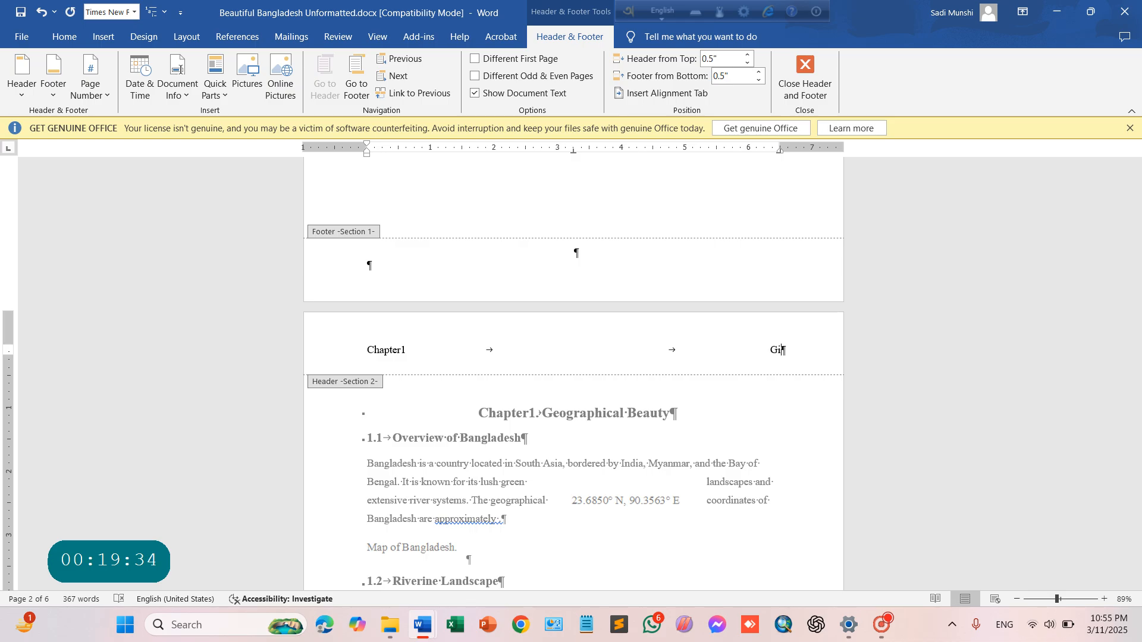
key(BackSpace)
text(eographical beauty)
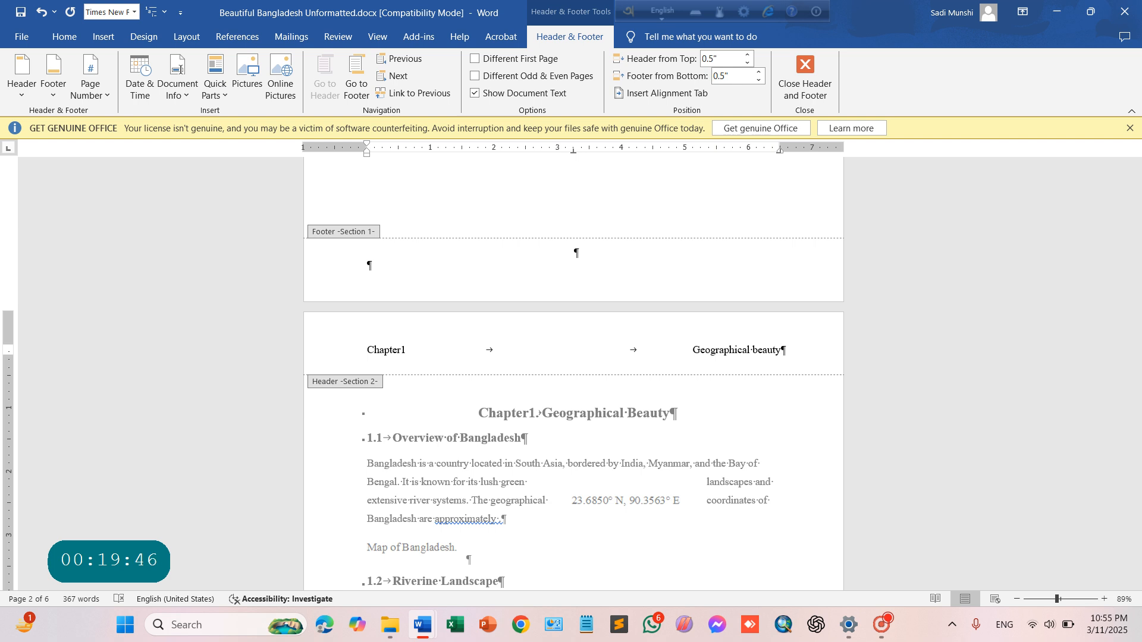
- Open the section 2 header on the Chapter 2: Cultural Heritage page and change its chapter label to "Chapter2"
click(802, 83)
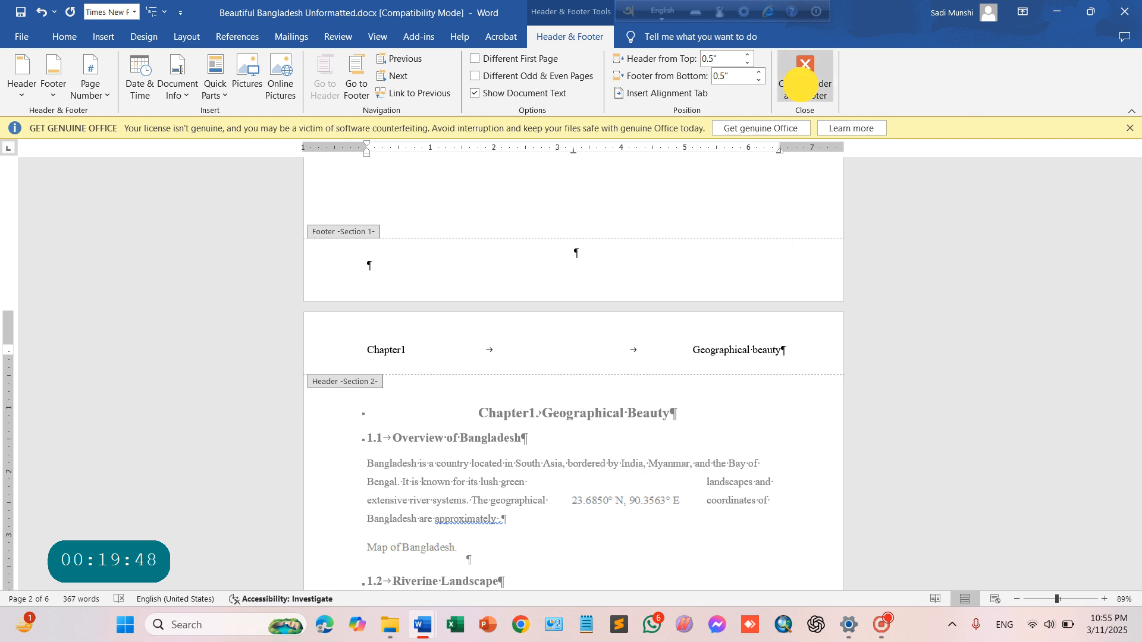
scroll(775, 390, down, 10)
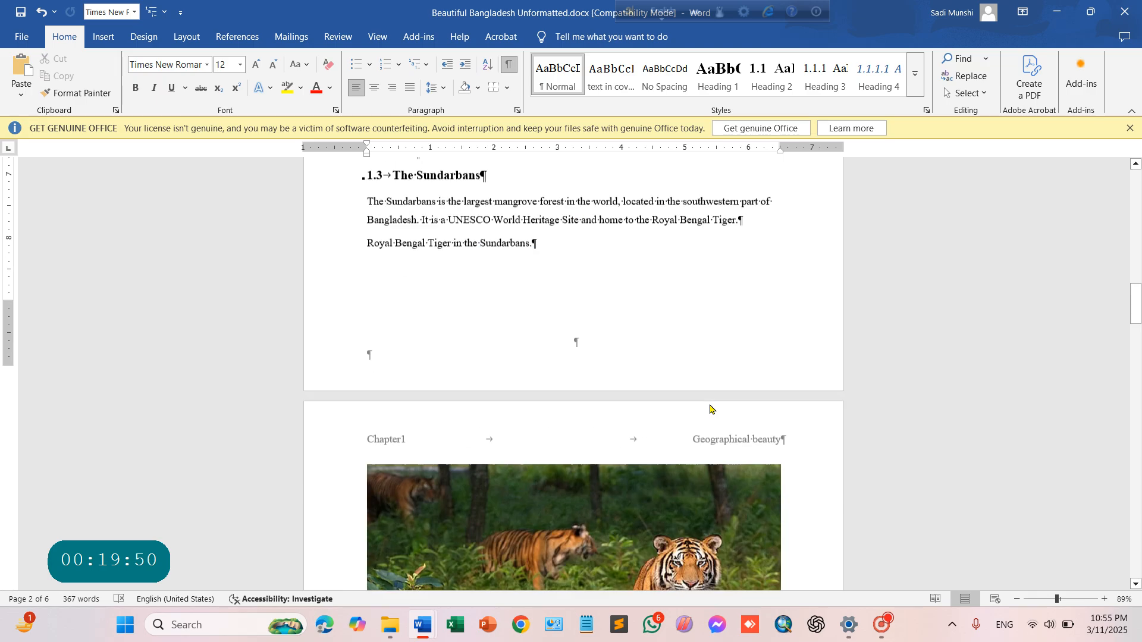
scroll(712, 409, down, 2)
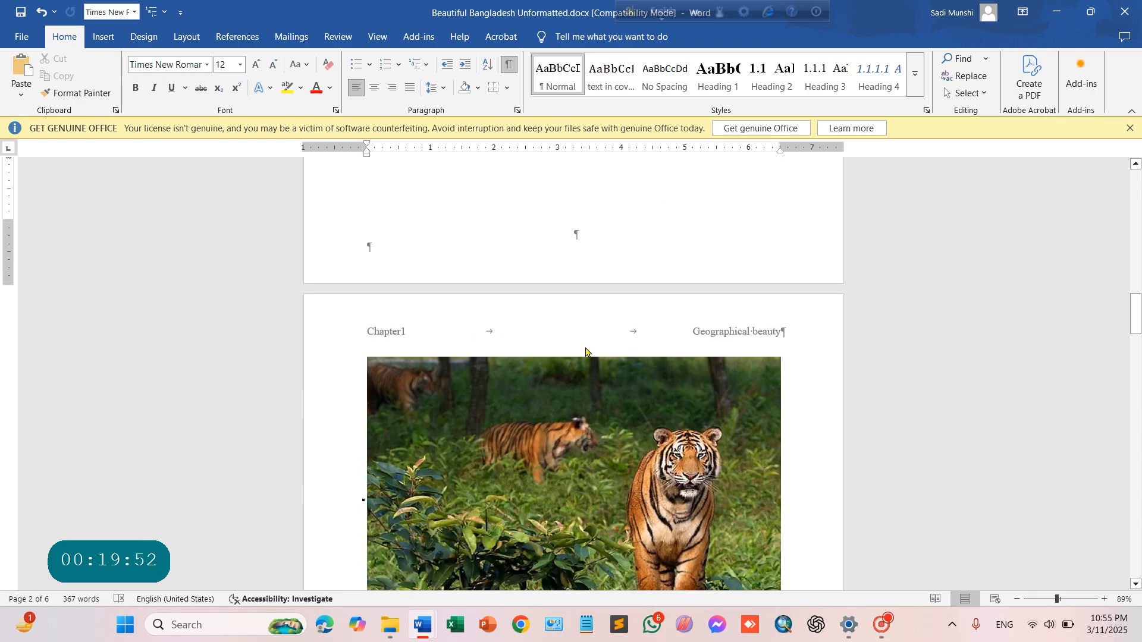
scroll(624, 352, down, 12)
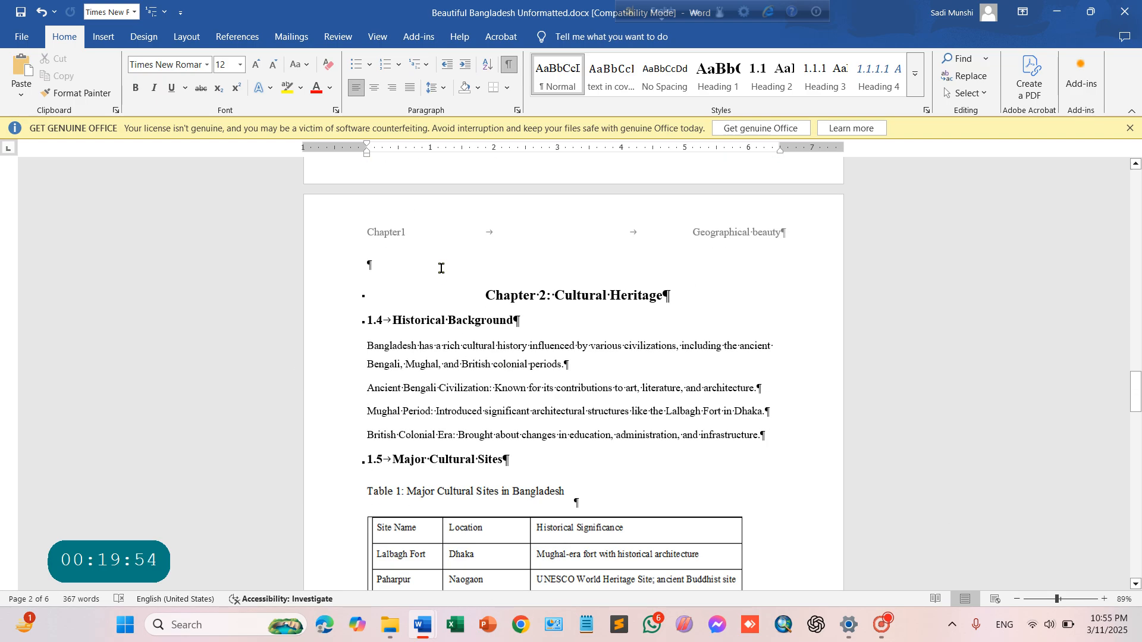
click(505, 236)
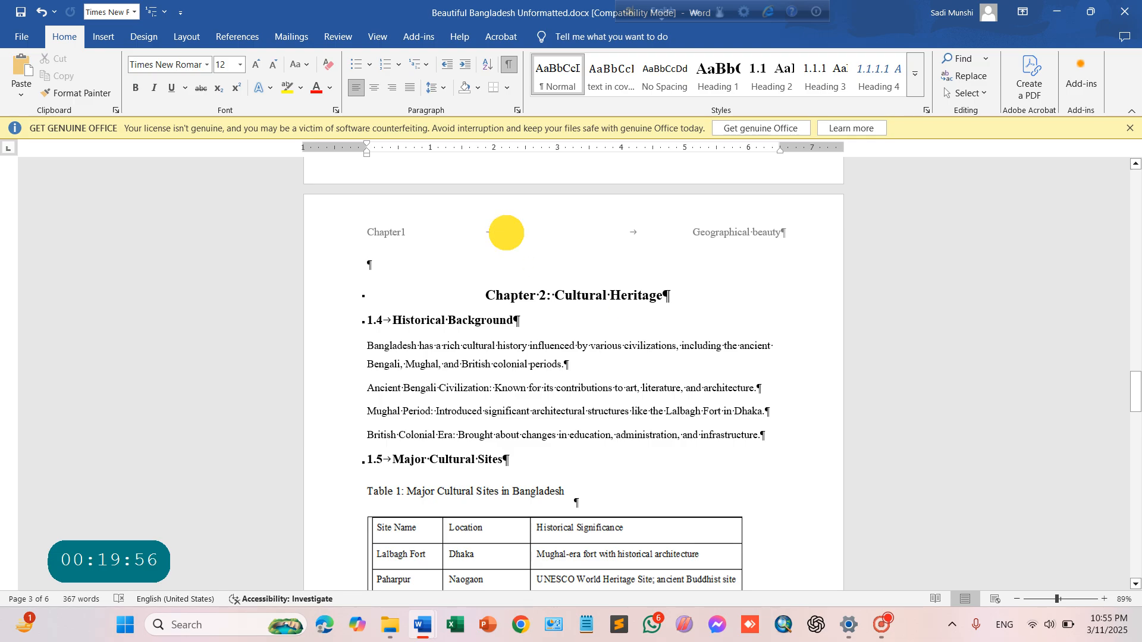
click(437, 230)
double_click(436, 230)
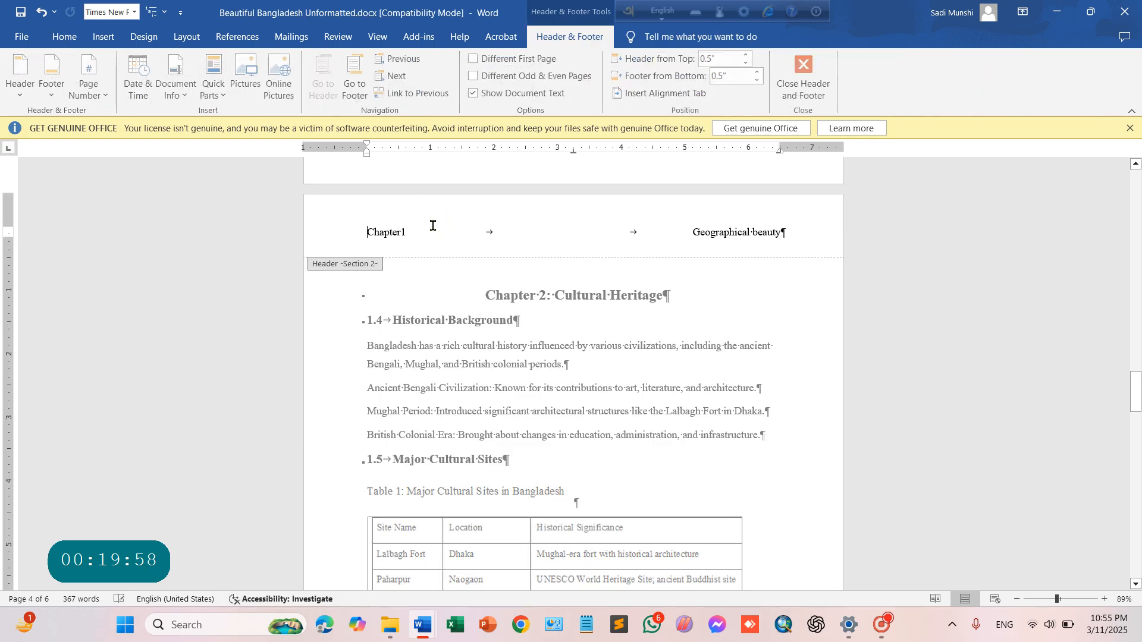
click(420, 231)
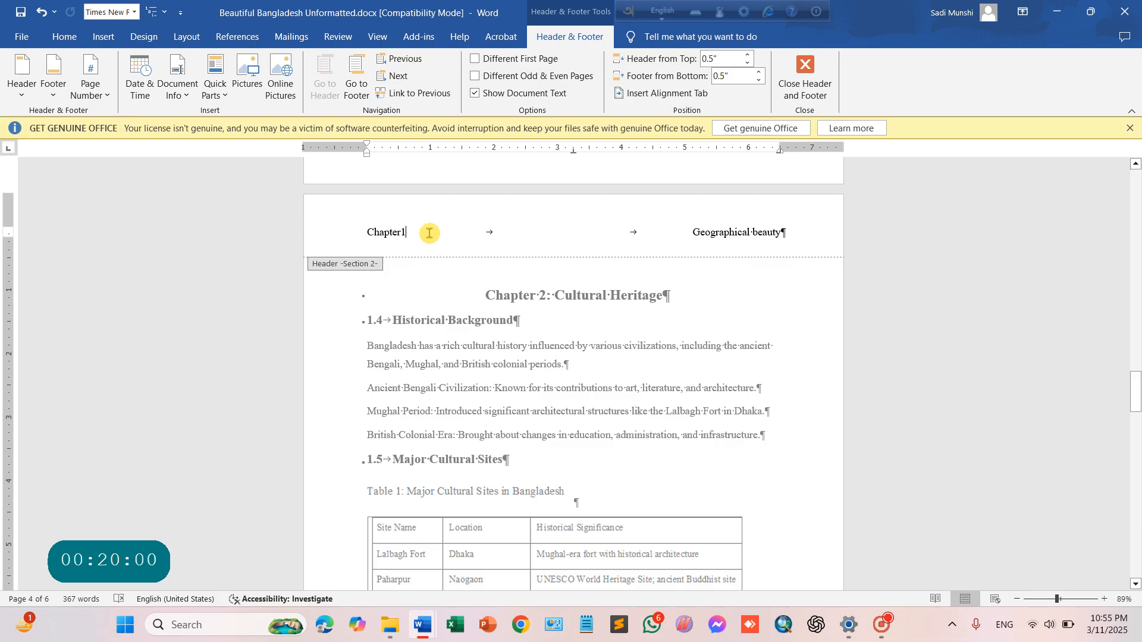
key(BackSpace)
text(2)
- Replace the right-aligned text of the section 2 header with "Cultural Heritage" and leave header editing
click(766, 232)
drag(748, 233, 694, 235)
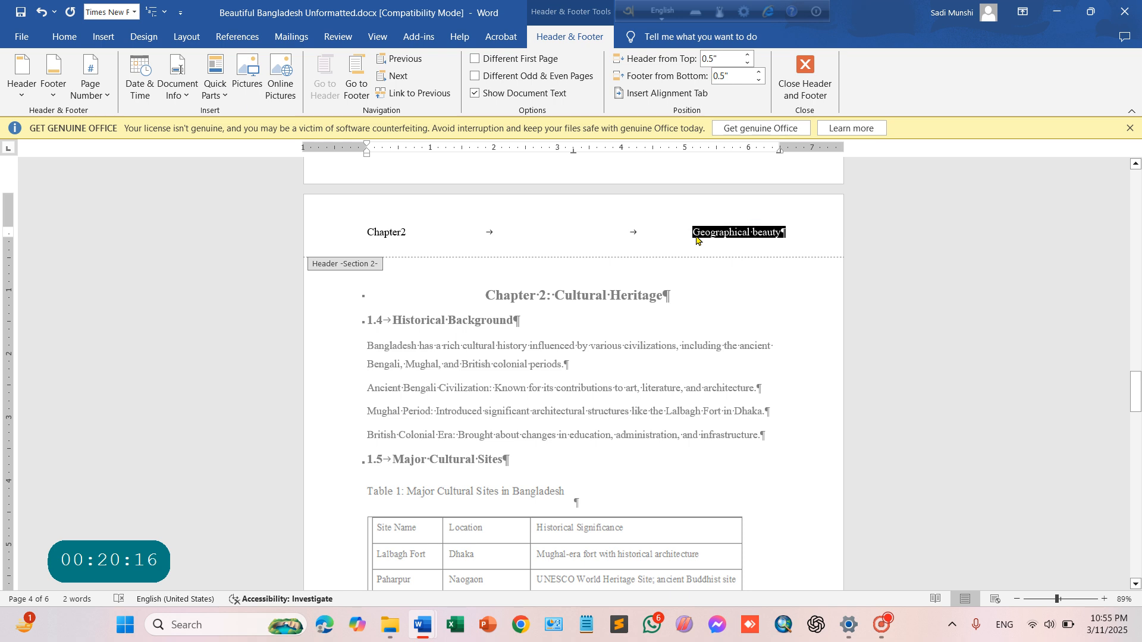
text(V)
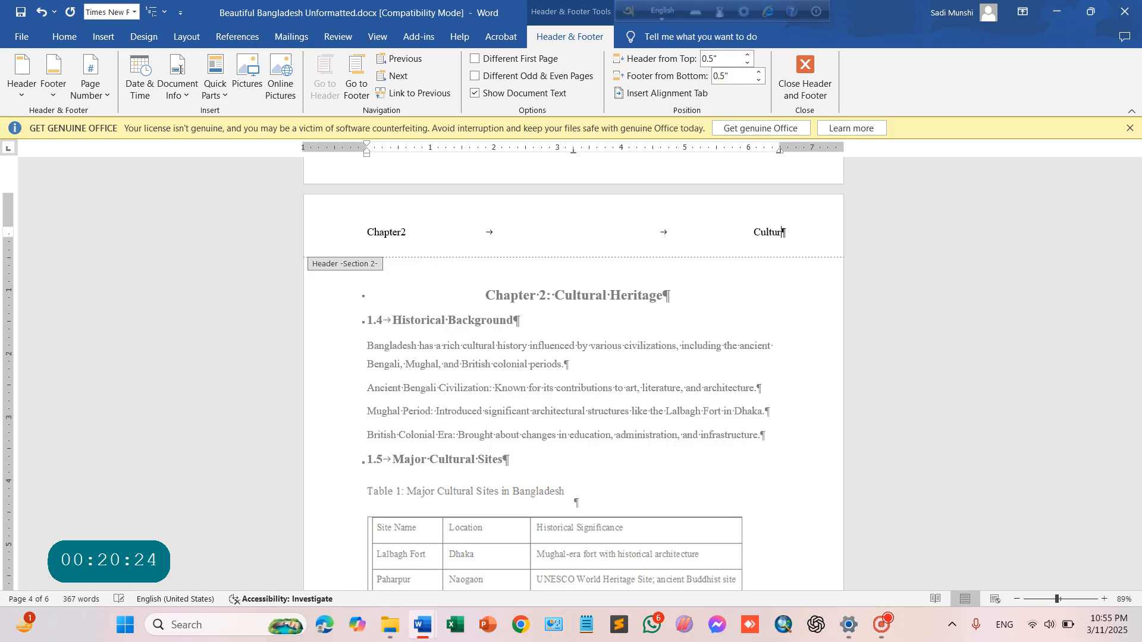
text(H)
key(BackSpace)
text(Heritahe)
key(BackSpace)
key(BackSpace)
text(ge)
click(804, 77)
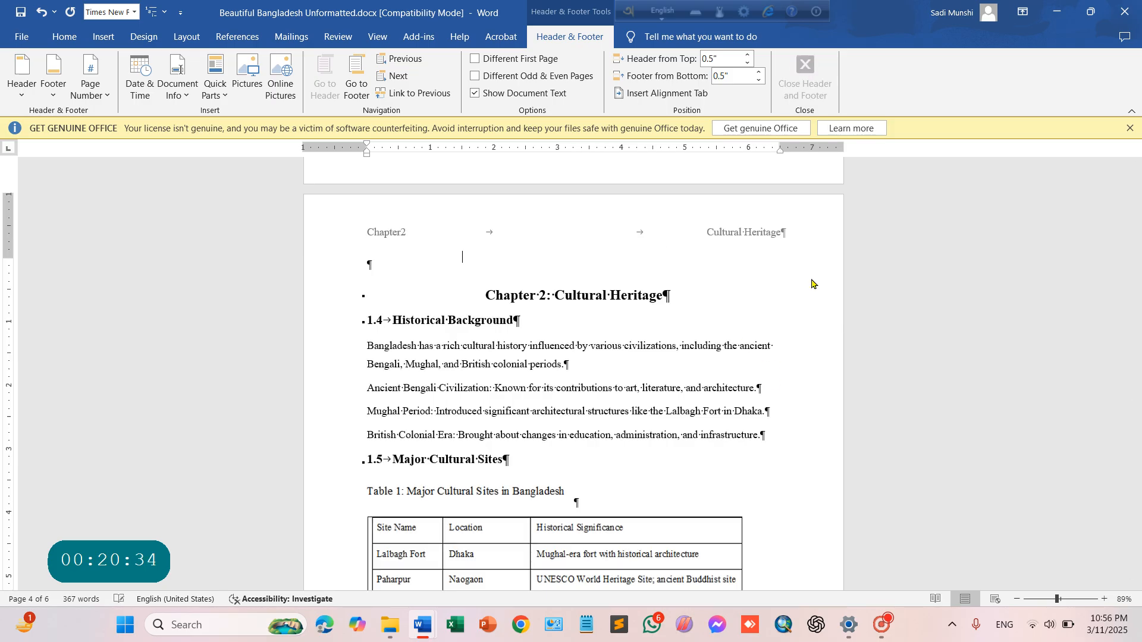
- Check the headers from the cover page through the Chapter 1 and Chapter 2 pages against the chapter headings
scroll(713, 333, down, 10)
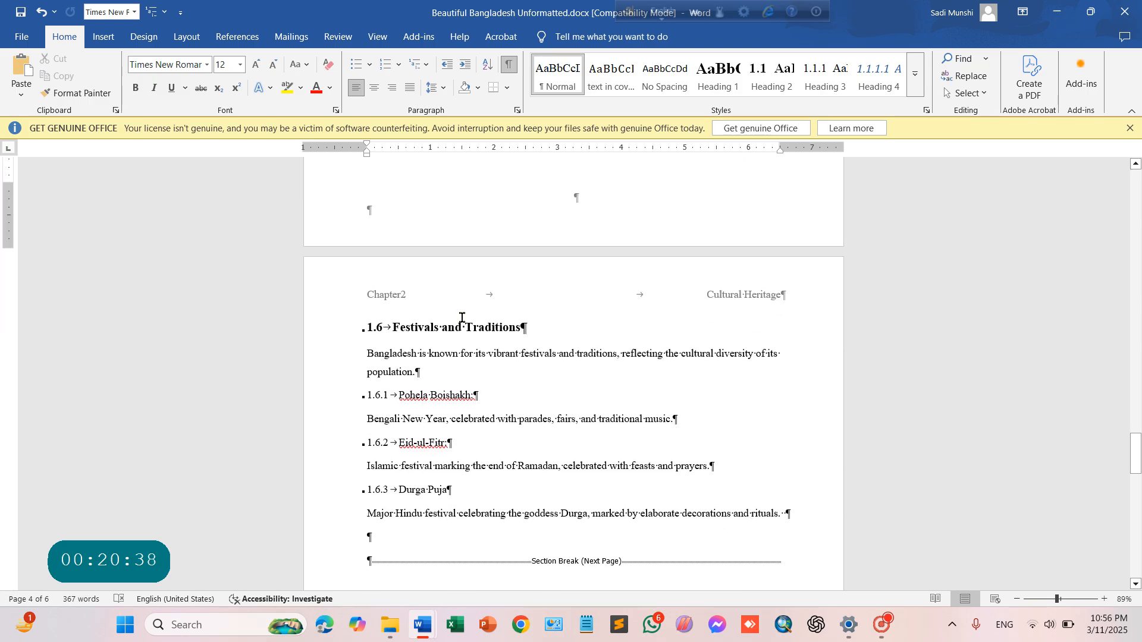
scroll(461, 318, down, 5)
scroll(469, 317, up, 3)
scroll(489, 333, down, 10)
scroll(492, 341, up, 10)
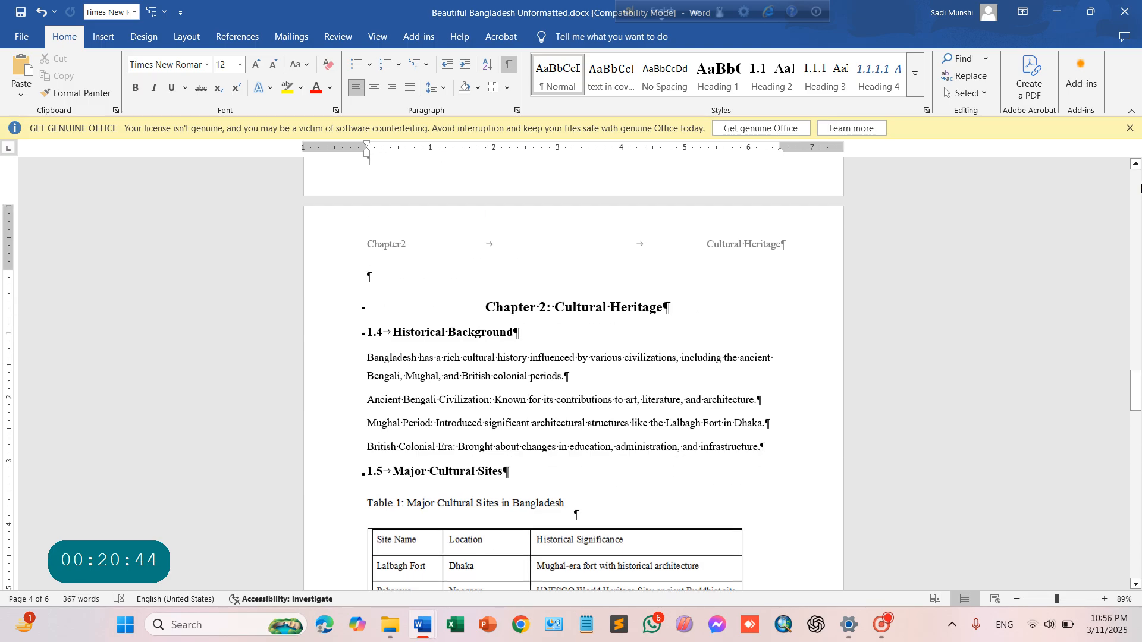
click(1137, 178)
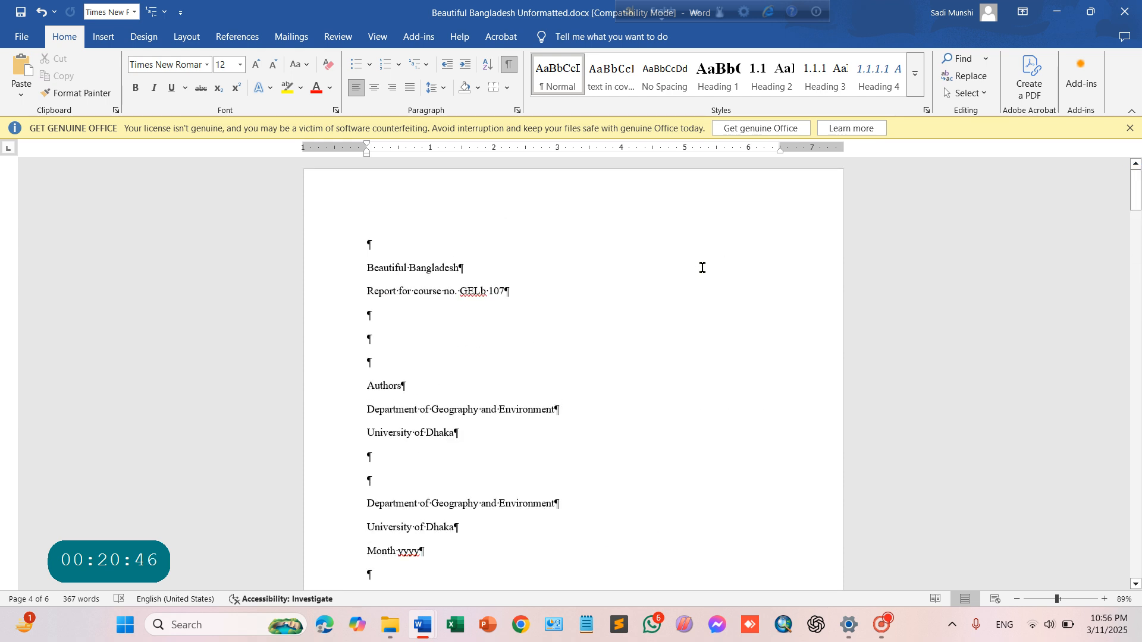
scroll(683, 283, down, 10)
scroll(683, 290, up, 4)
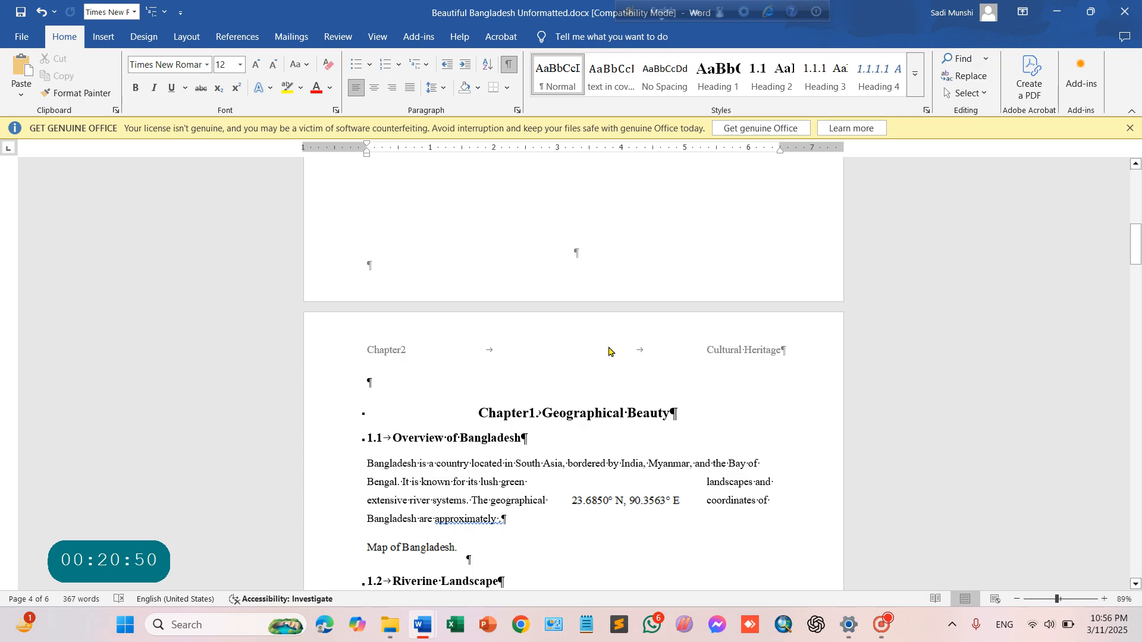
scroll(609, 351, down, 2)
scroll(597, 349, down, 2)
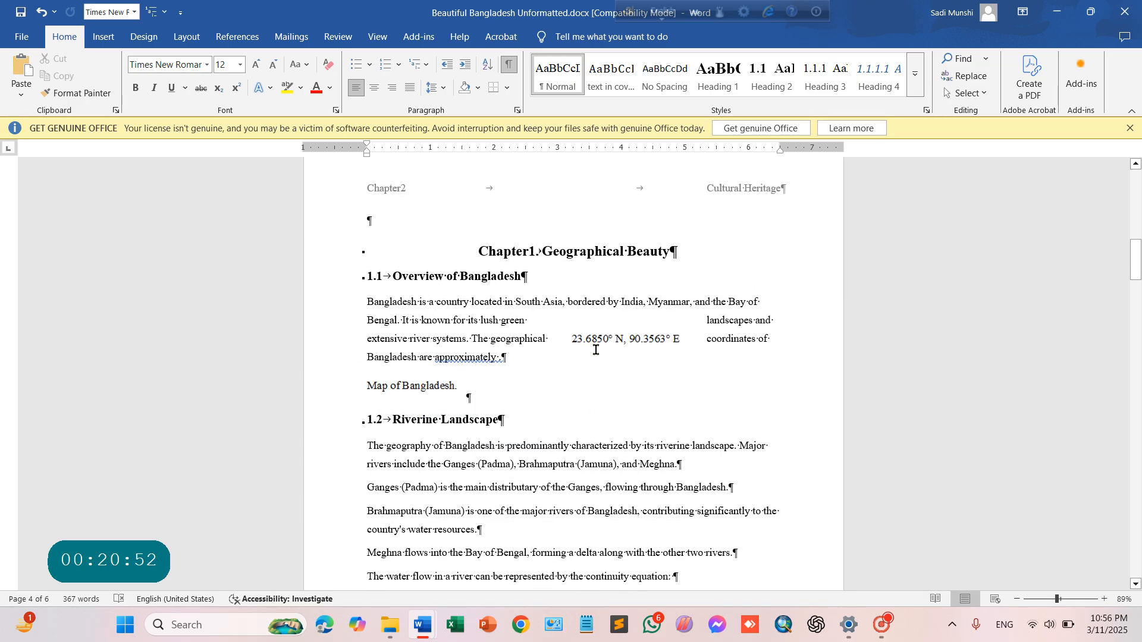
scroll(597, 351, up, 15)
scroll(596, 351, down, 9)
scroll(597, 351, up, 7)
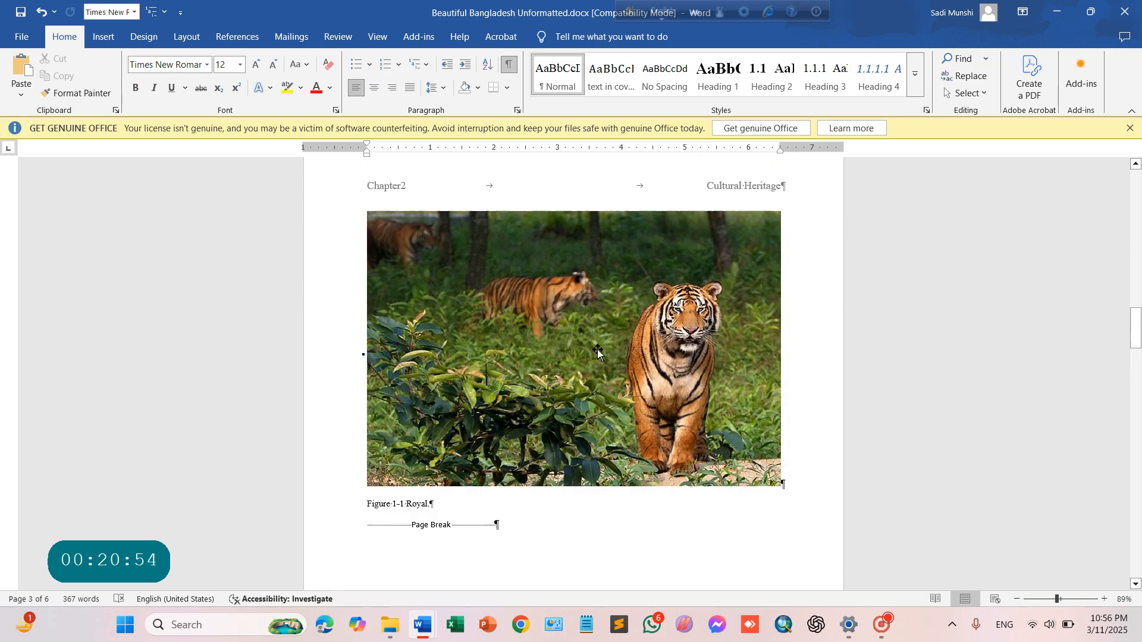
scroll(597, 351, down, 4)
scroll(598, 351, down, 20)
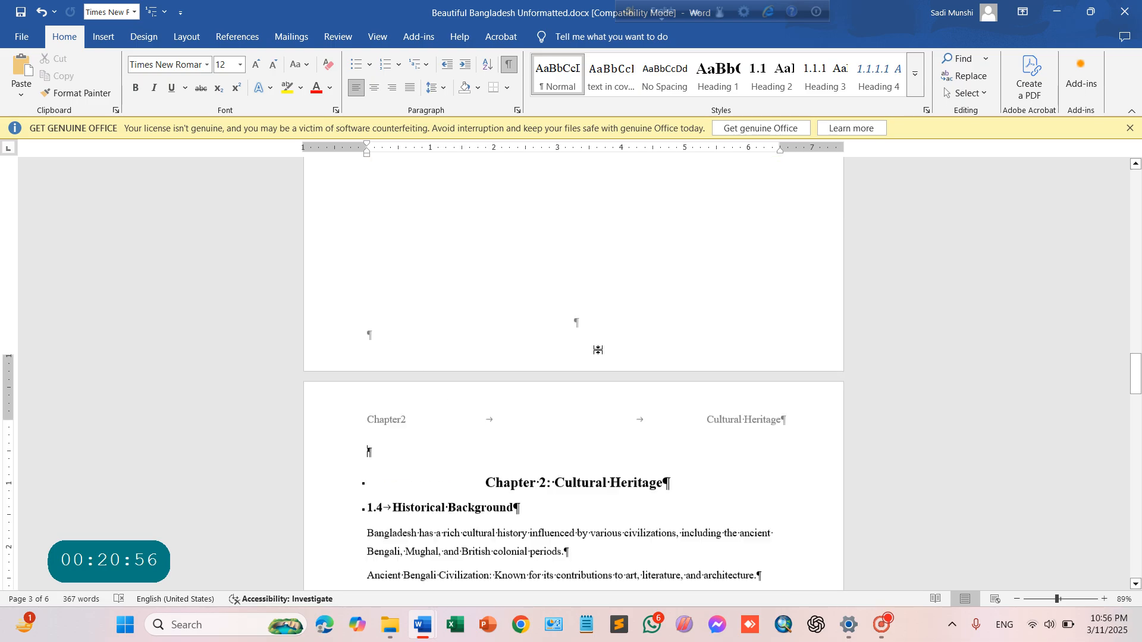
scroll(537, 378, down, 8)
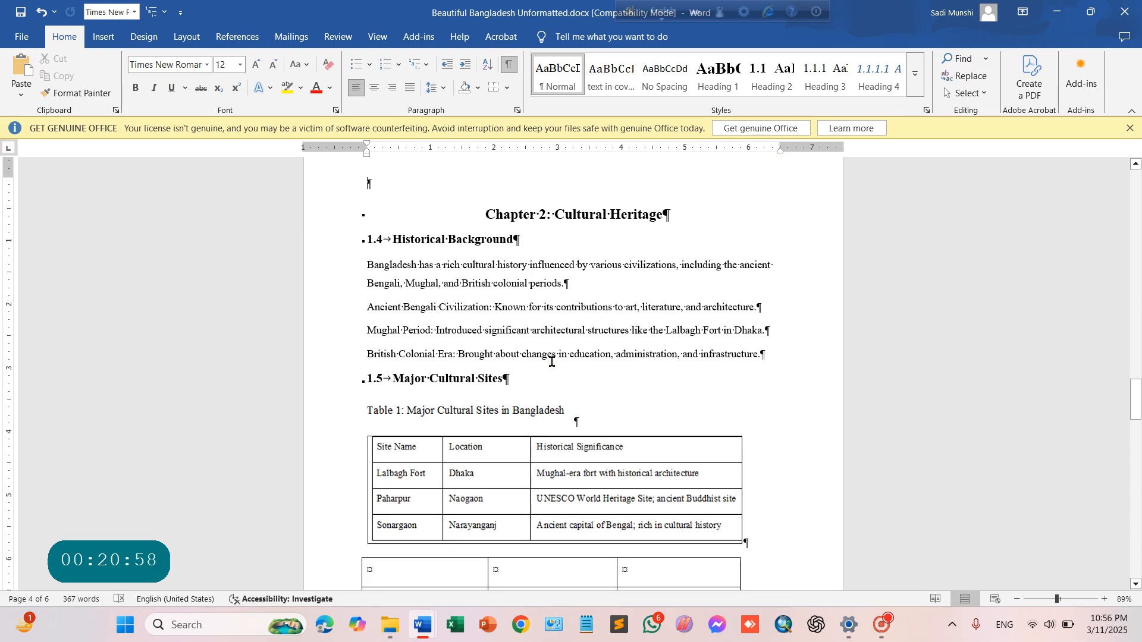
scroll(550, 357, up, 5)
scroll(585, 342, down, 3)
scroll(585, 343, down, 8)
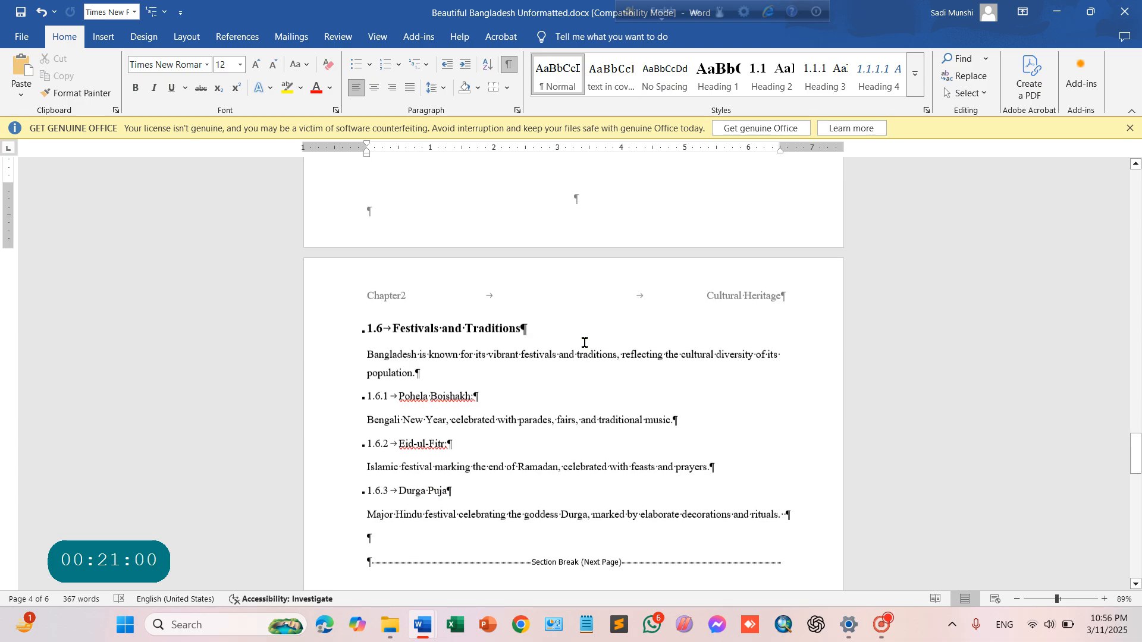
scroll(584, 339, up, 2)
scroll(585, 339, up, 20)
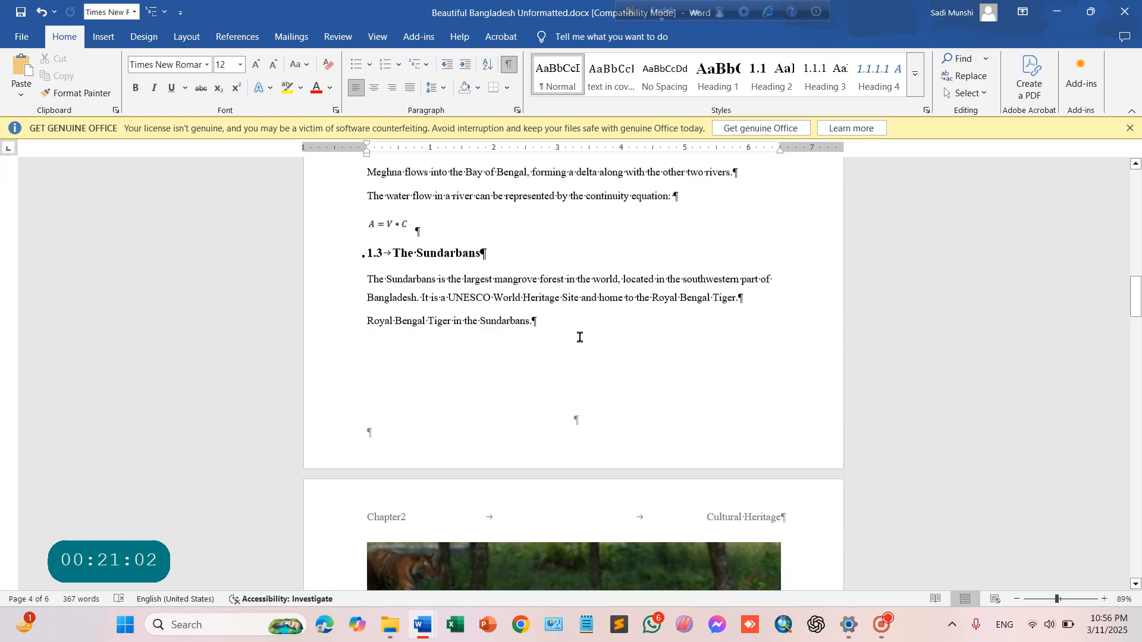
scroll(578, 332, up, 3)
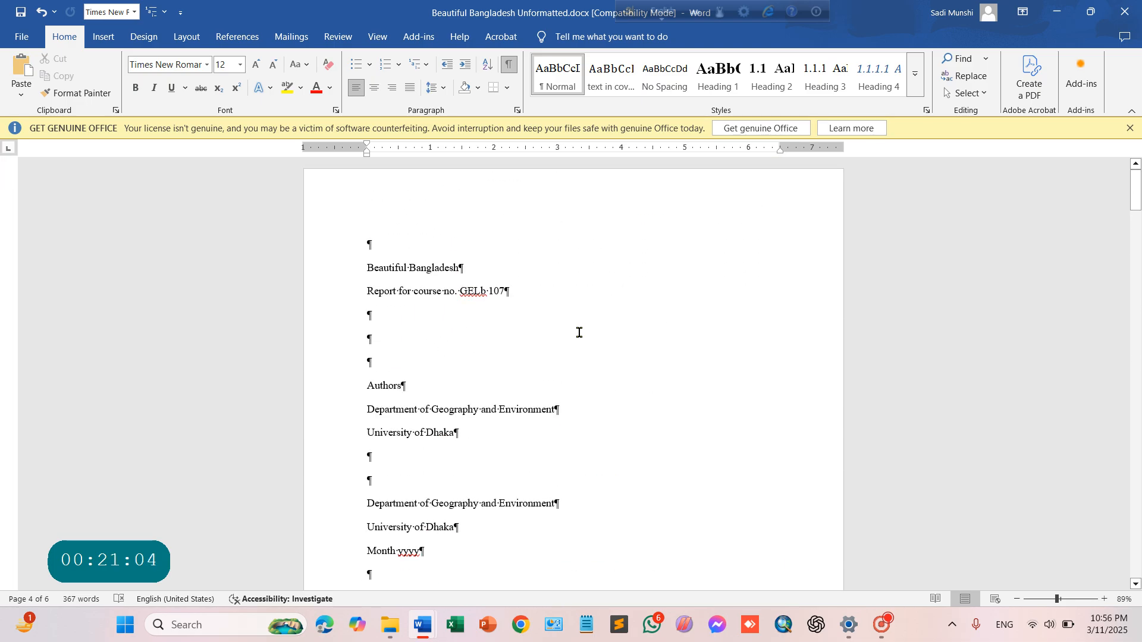
- Open the section 2 header above the Chapter 1 Geographical Beauty heading for editing
scroll(579, 333, down, 8)
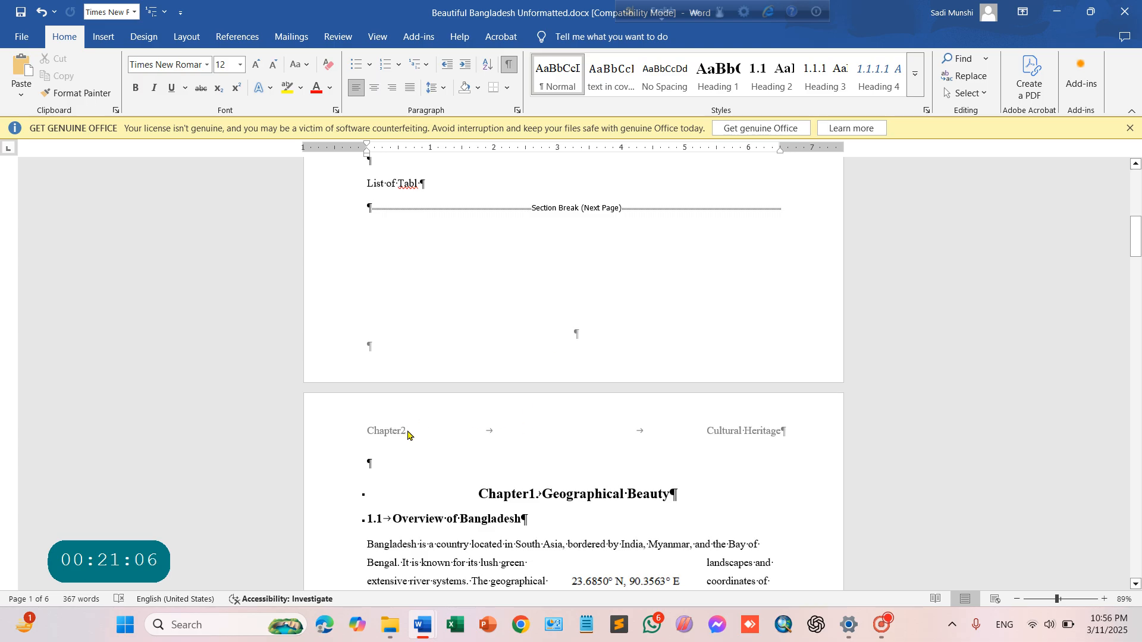
double_click(416, 430)
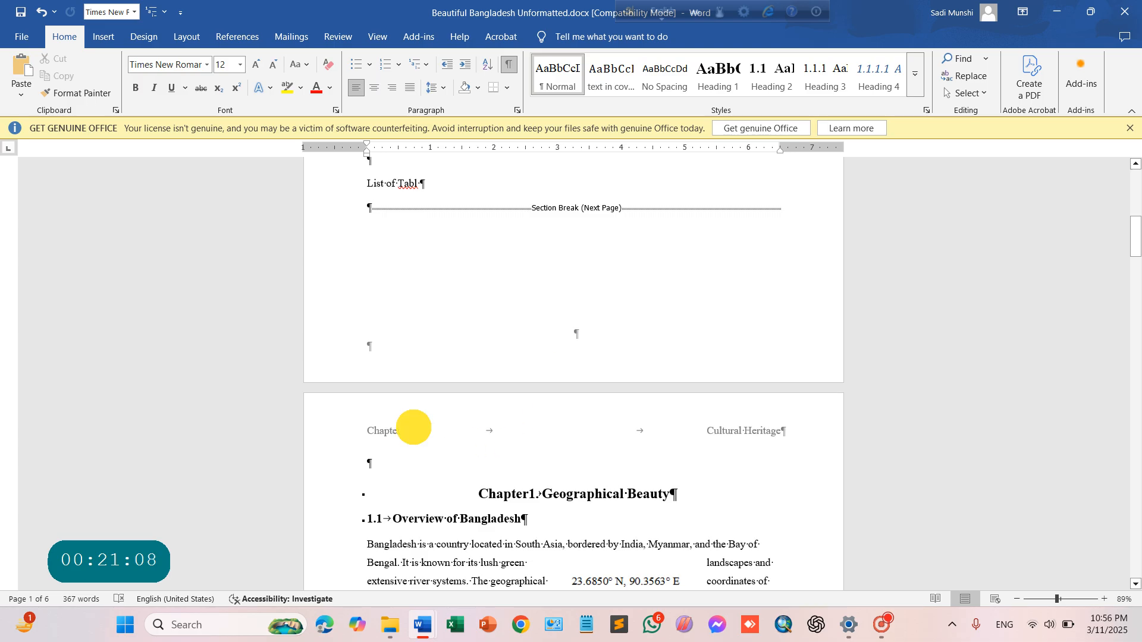
double_click(742, 431)
click(621, 430)
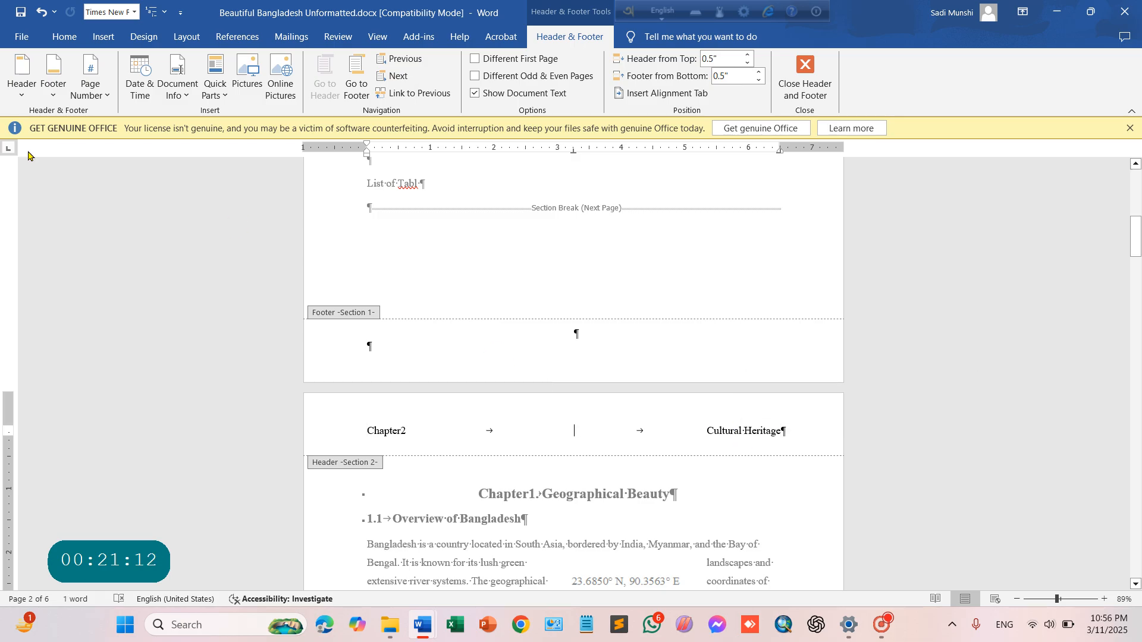
click(24, 89)
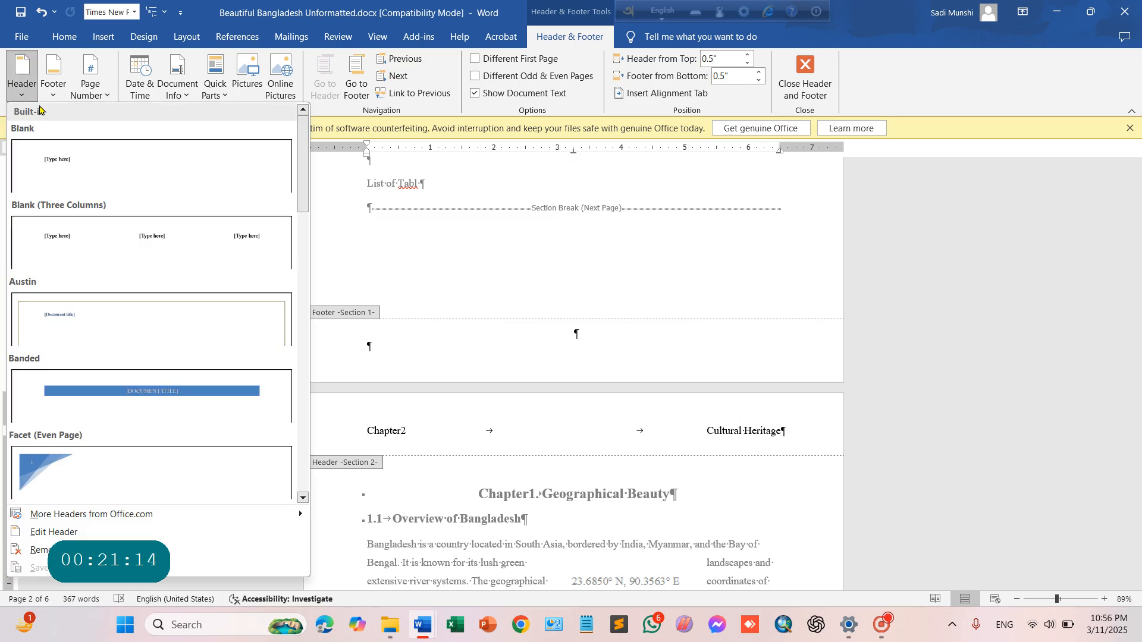
right_click(23, 89)
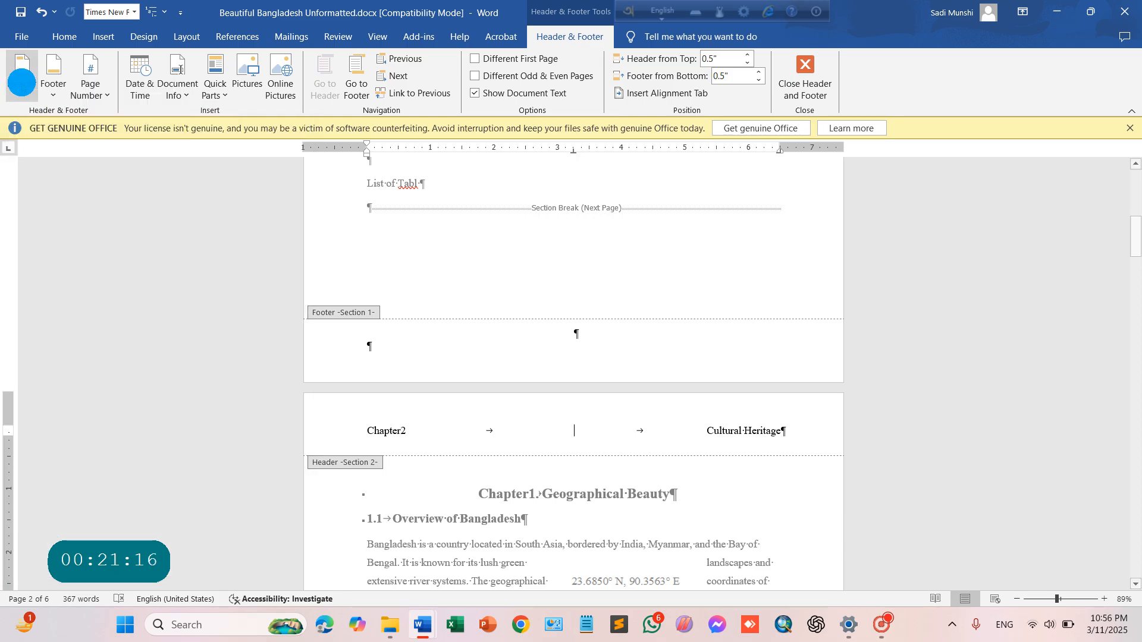
right_click(24, 88)
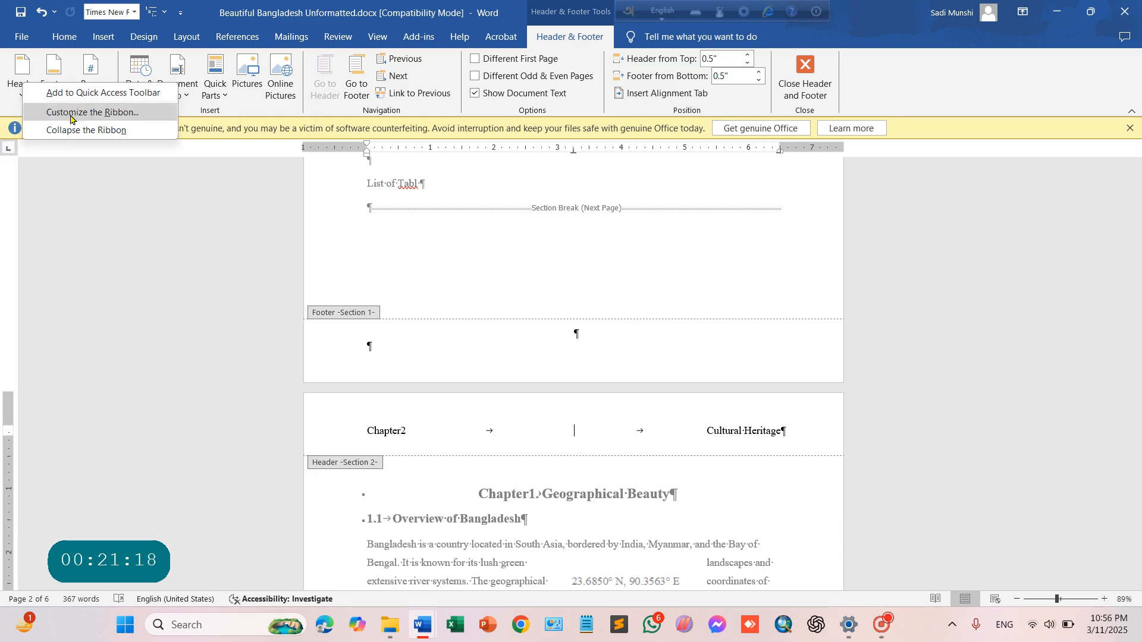
right_click(14, 90)
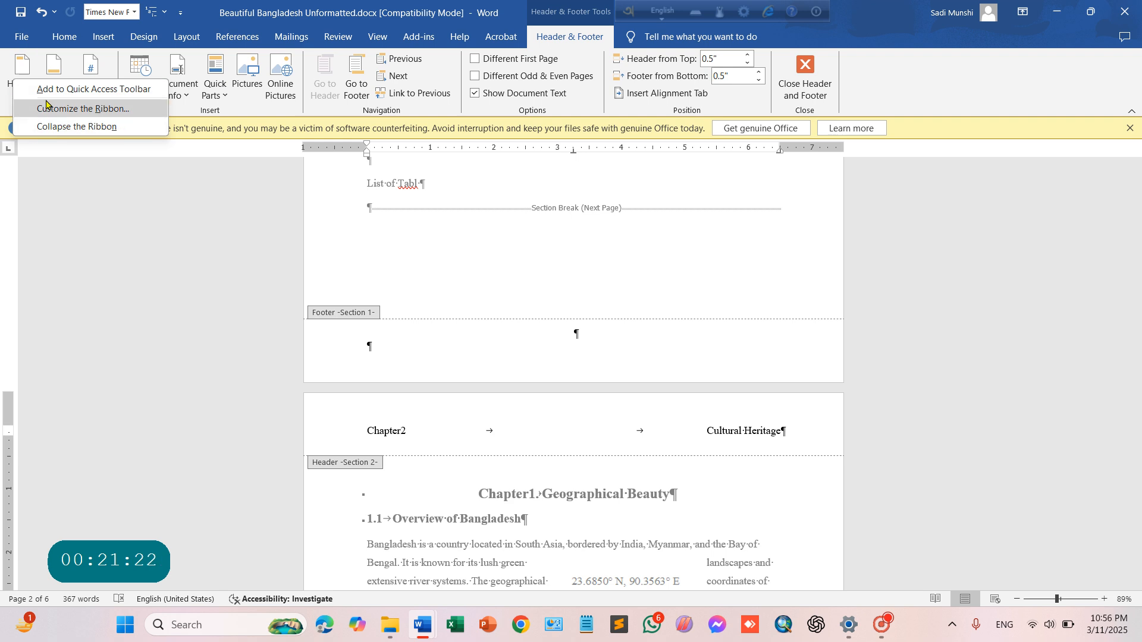
click(72, 230)
click(21, 77)
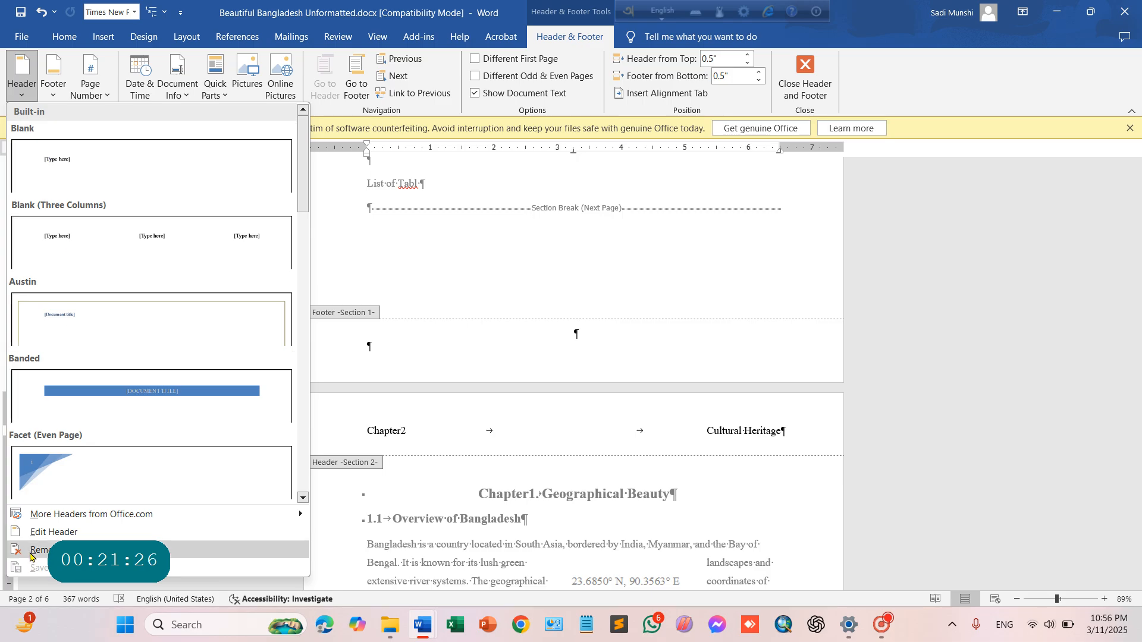
click(37, 532)
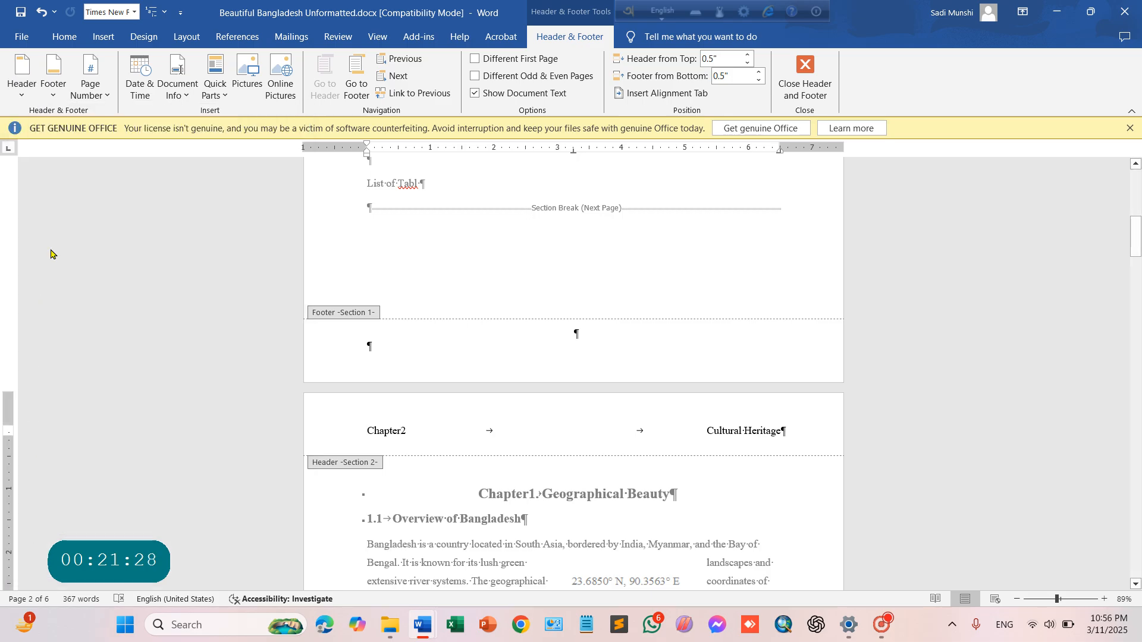
click(22, 84)
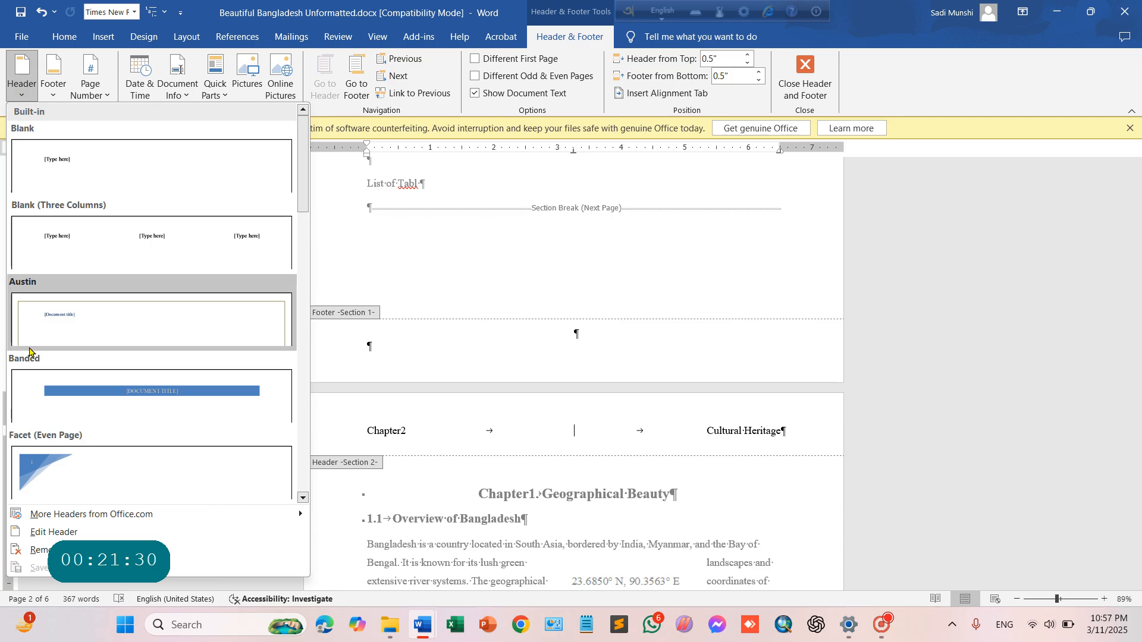
click(59, 532)
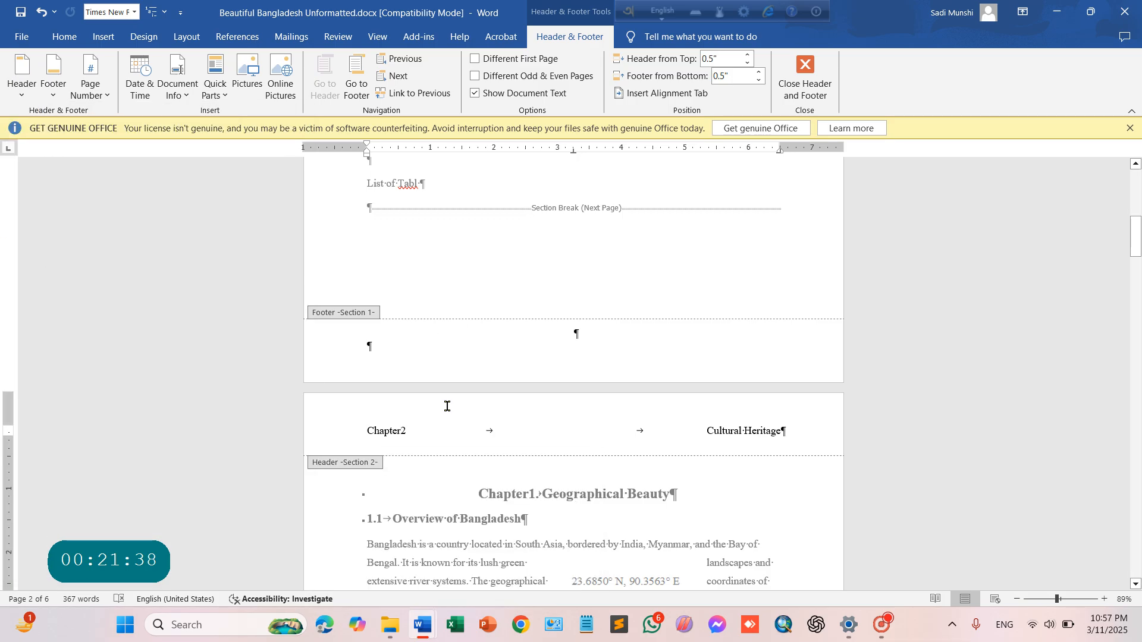
click(501, 428)
click(22, 82)
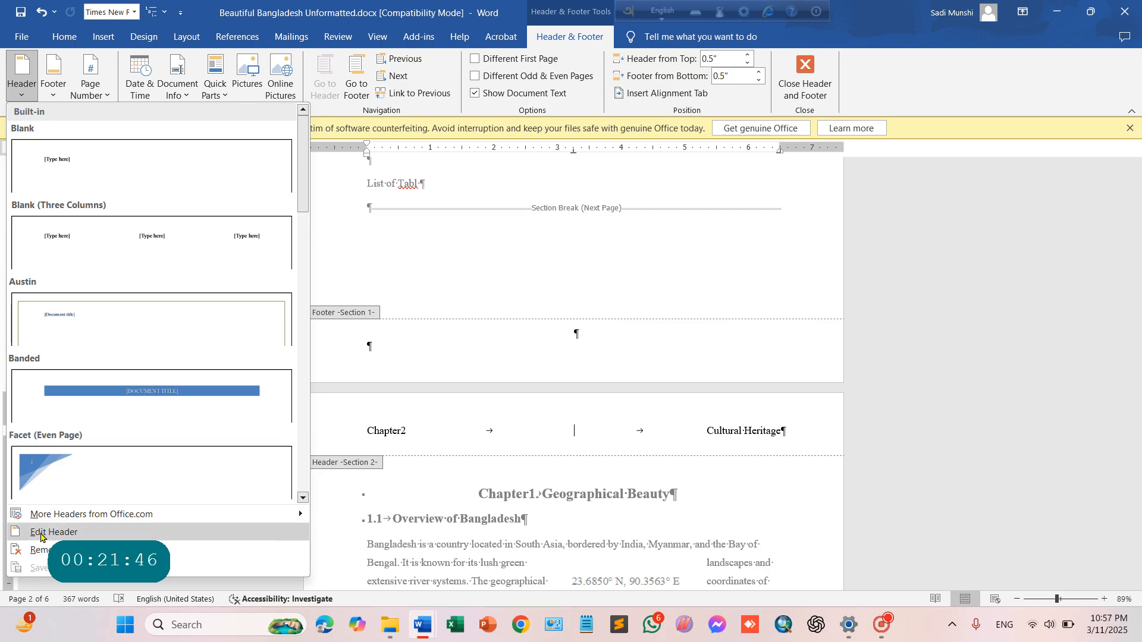
mouse_move(55, 519)
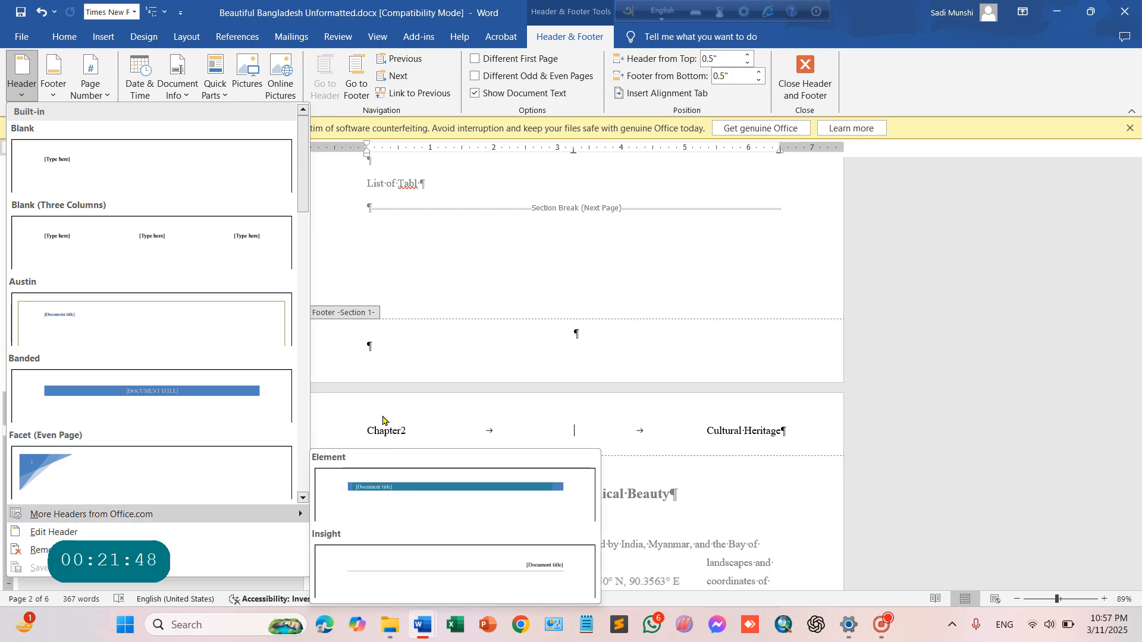
click(395, 435)
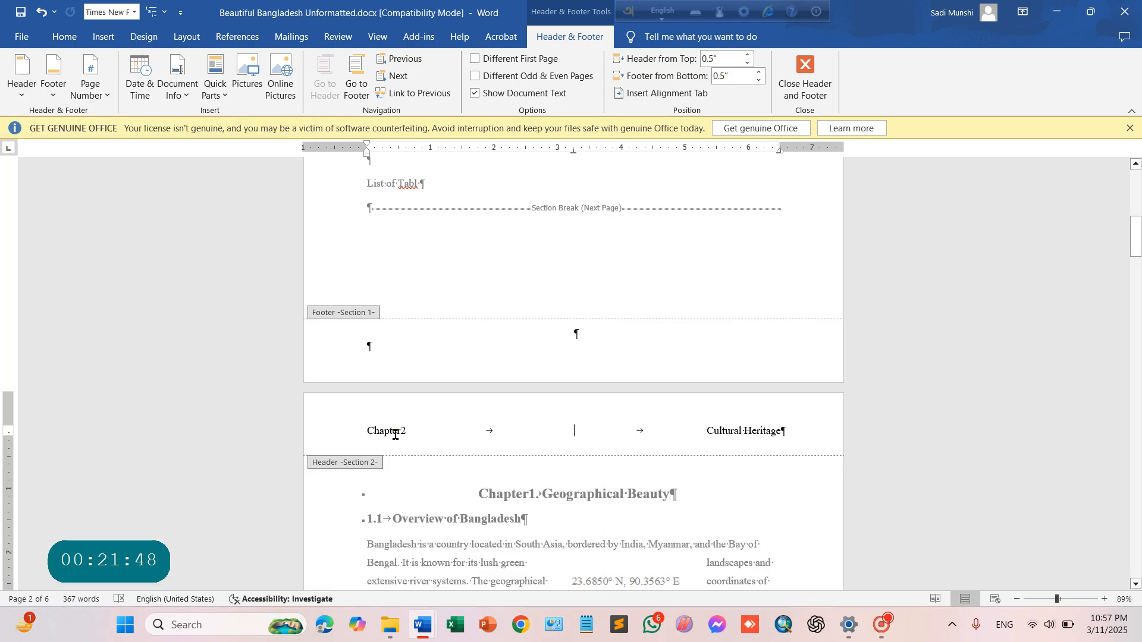
click(20, 84)
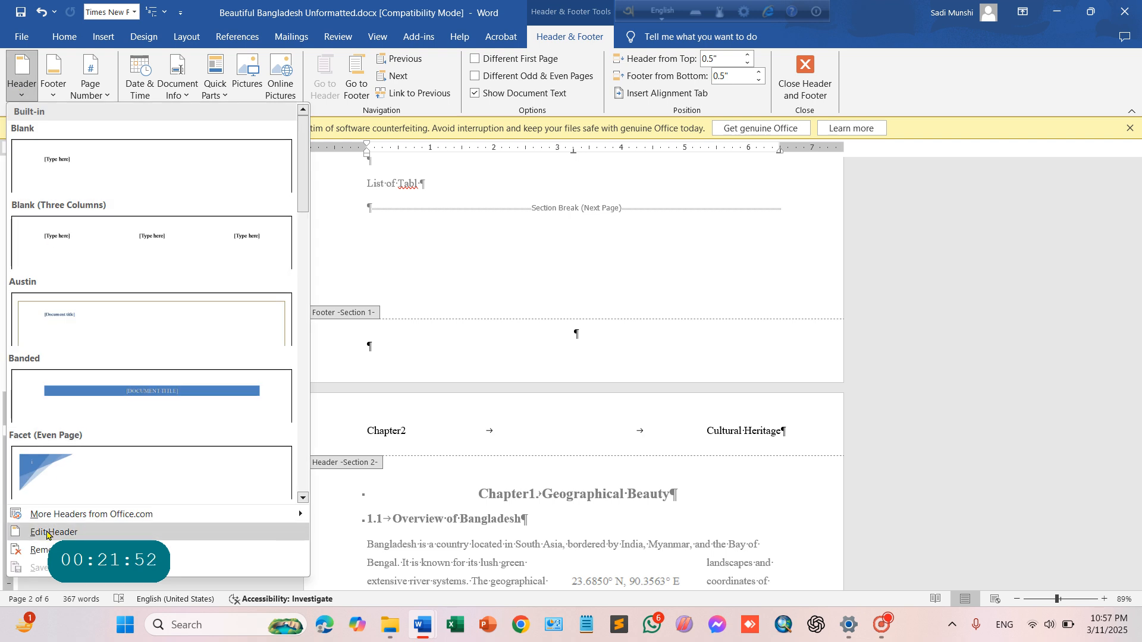
mouse_move(62, 517)
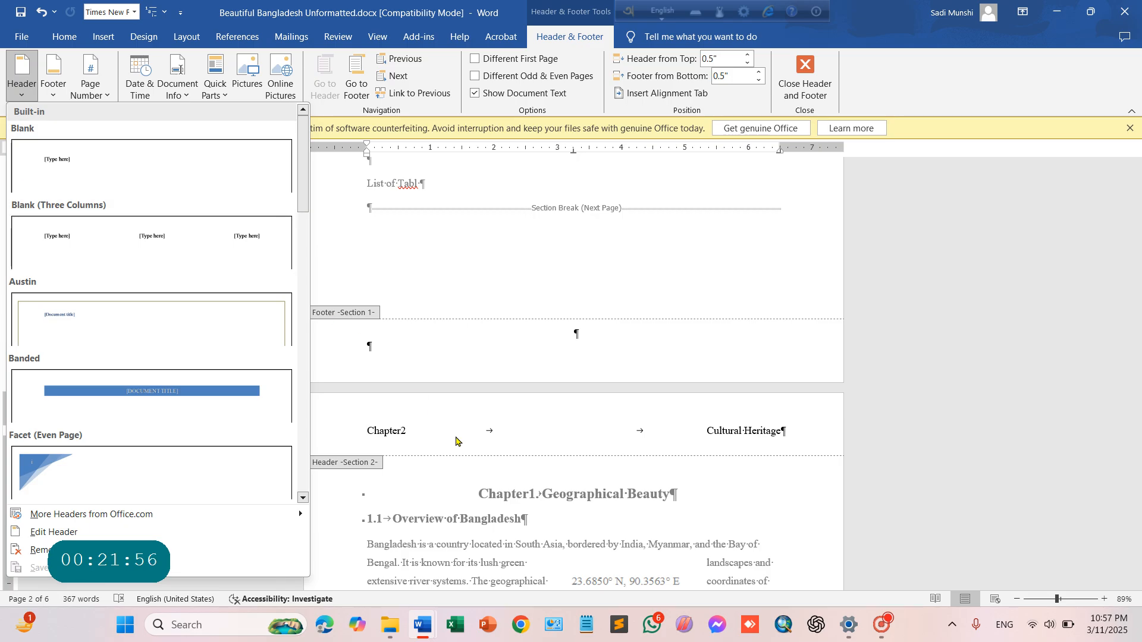
click(404, 331)
right_click(765, 437)
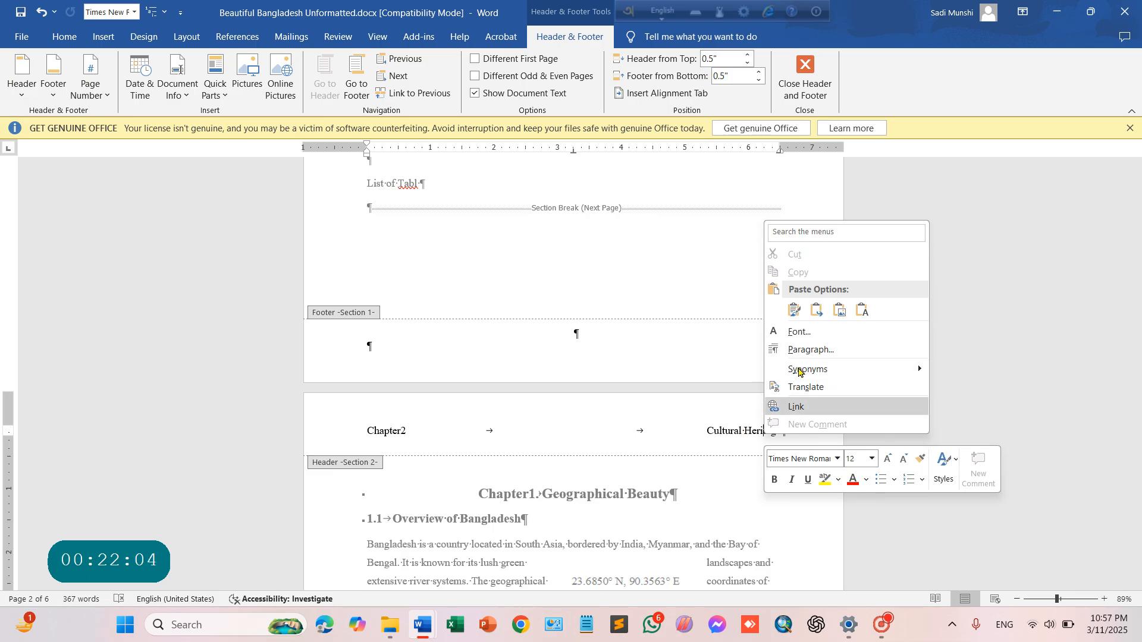
key(Escape)
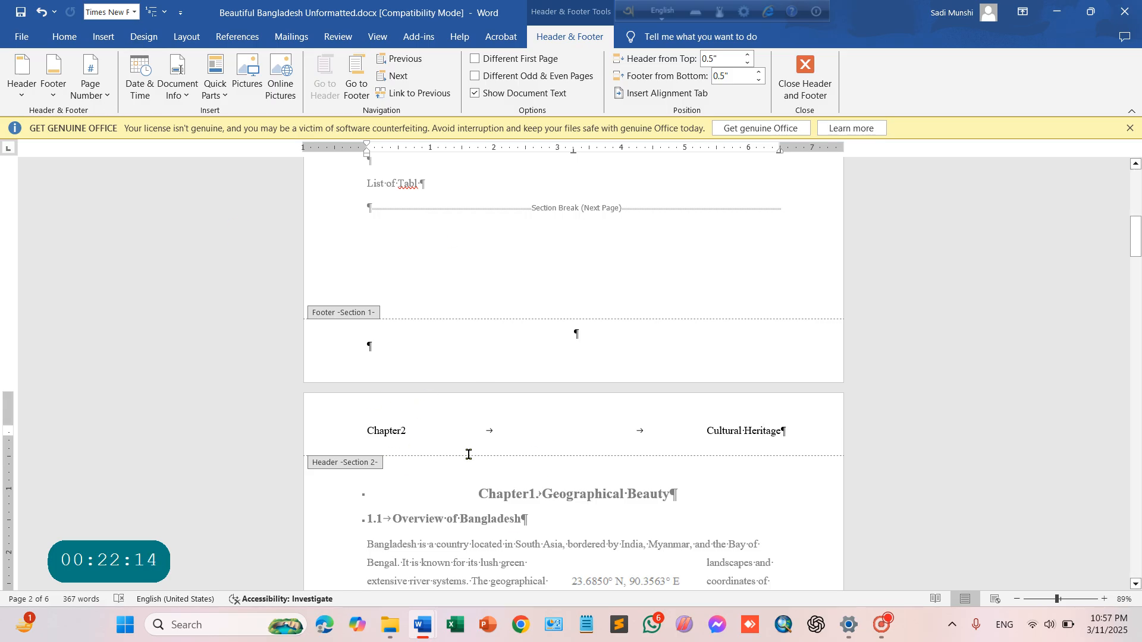
- Compare the section 1 footer and section 2 header around the cover and Chapter 1 pages, and leave header and footer editing
scroll(488, 476, down, 3)
scroll(419, 348, up, 7)
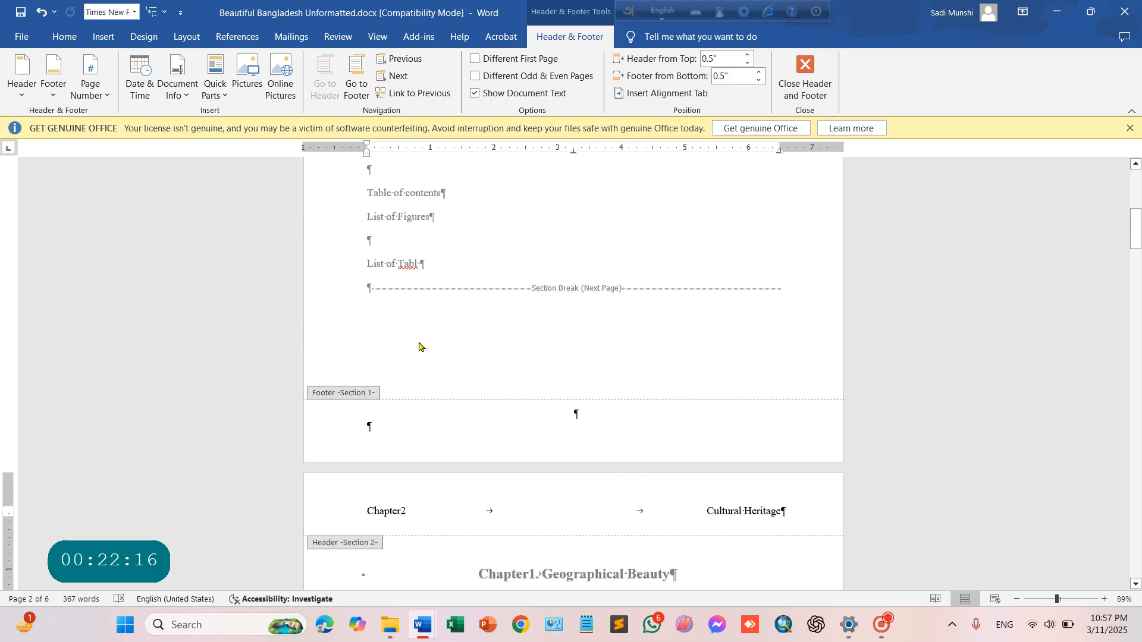
scroll(418, 341, down, 6)
scroll(417, 341, down, 1)
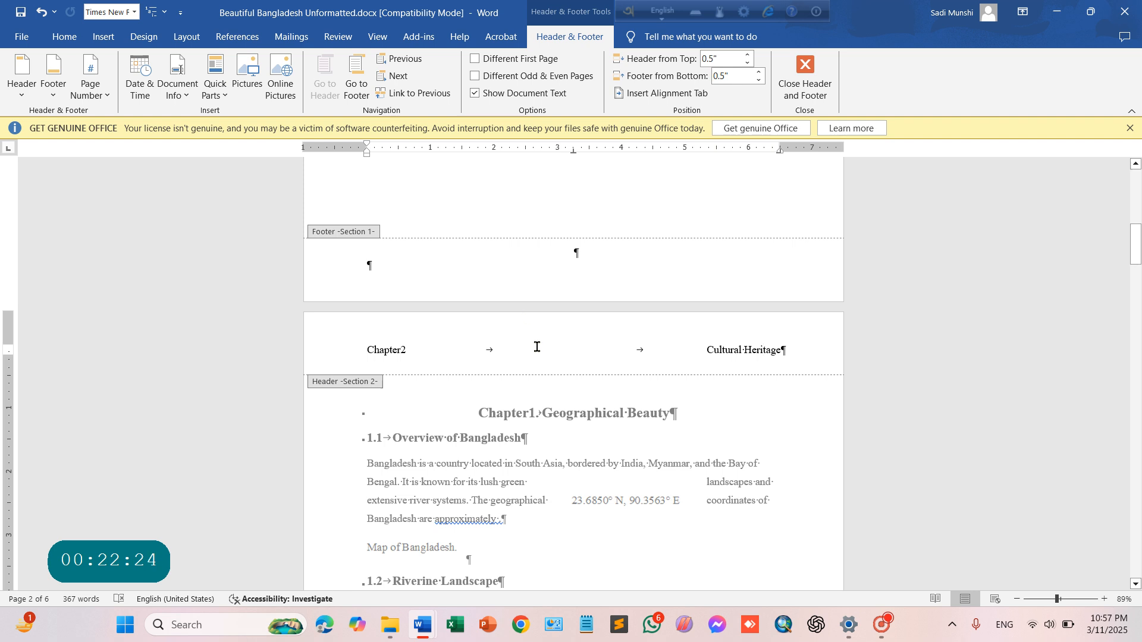
scroll(537, 347, down, 10)
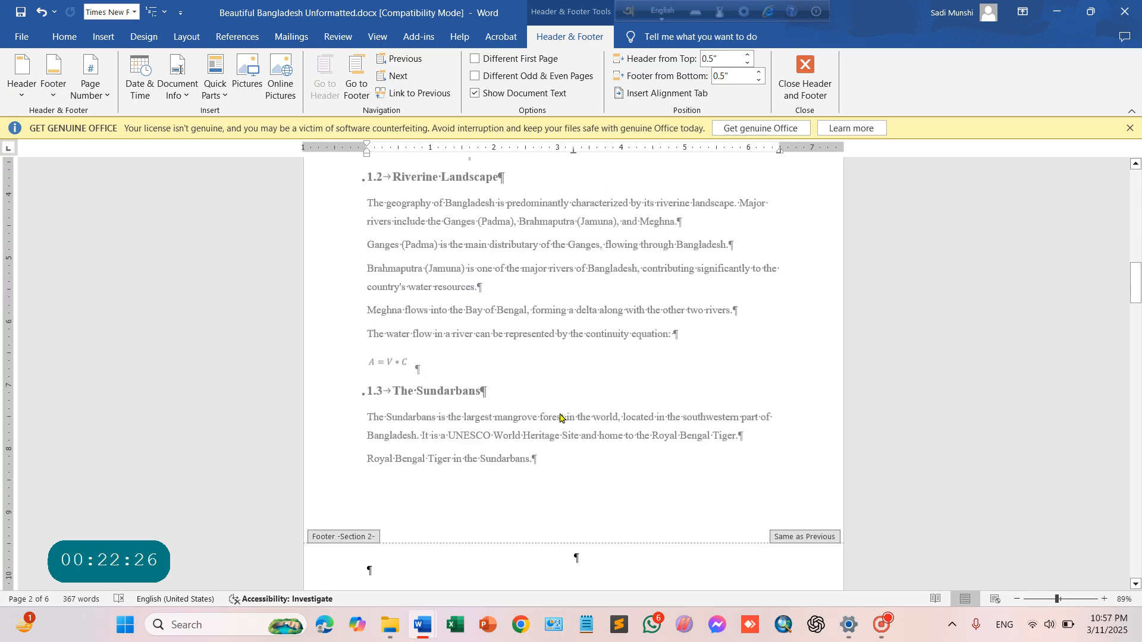
scroll(583, 360, up, 20)
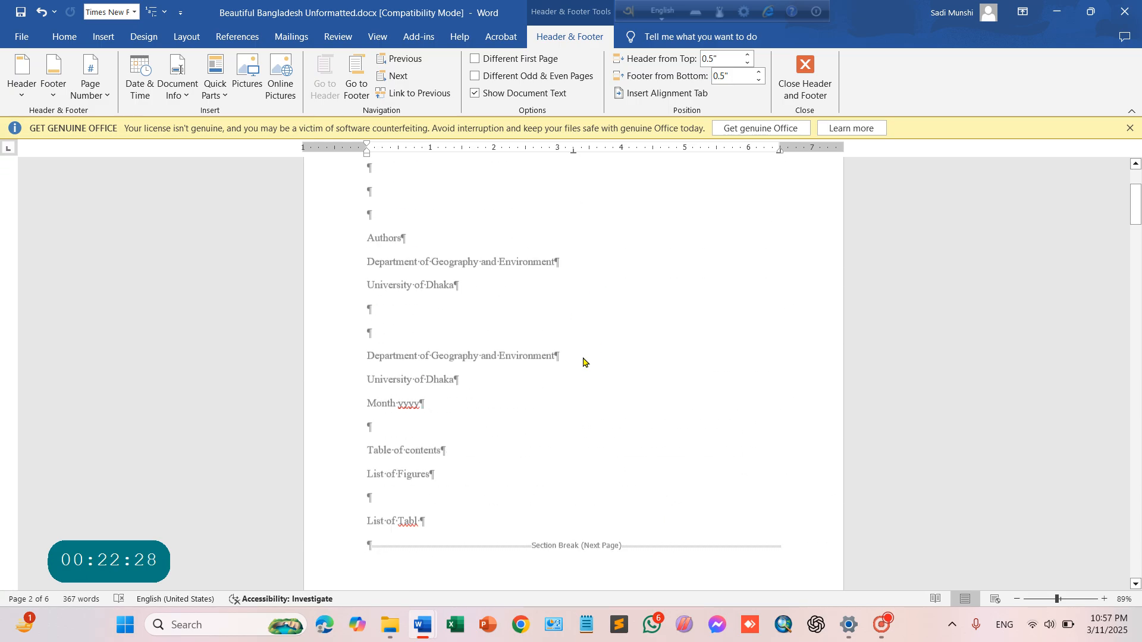
scroll(570, 355, down, 8)
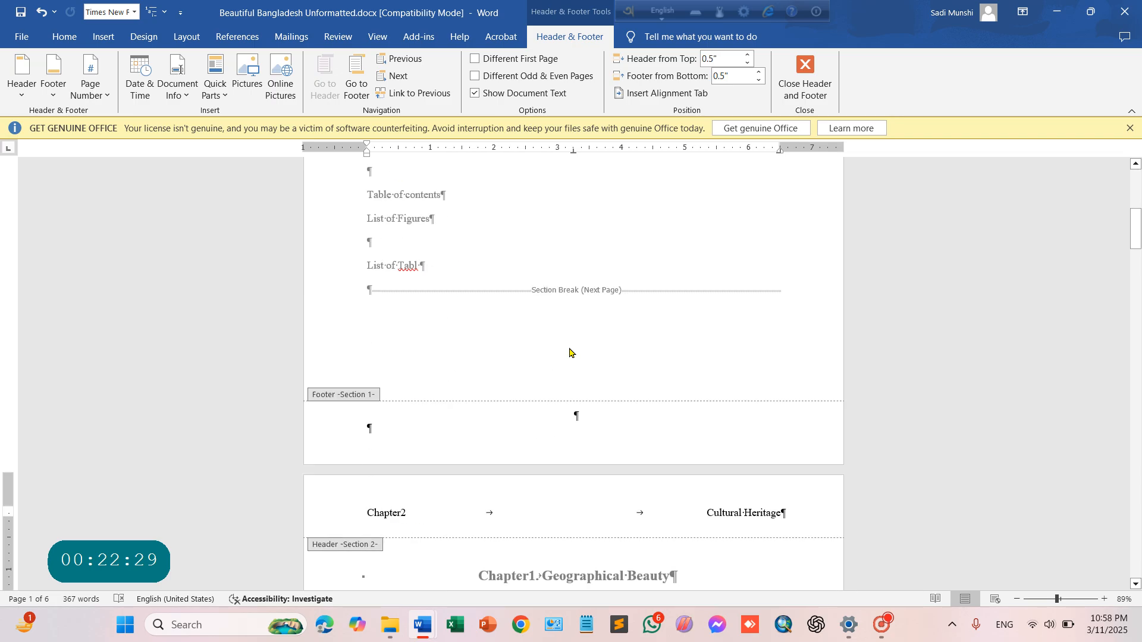
click(607, 426)
click(805, 80)
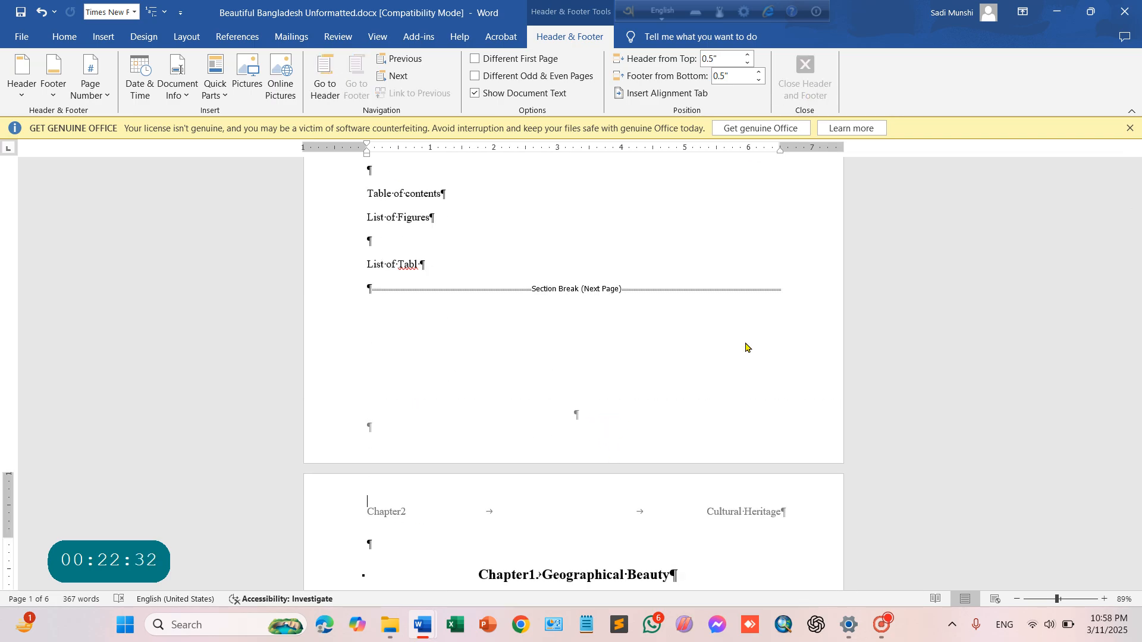
click(588, 435)
key(Return)
key(Return)
key(Return)
key(Return)
key(Return)
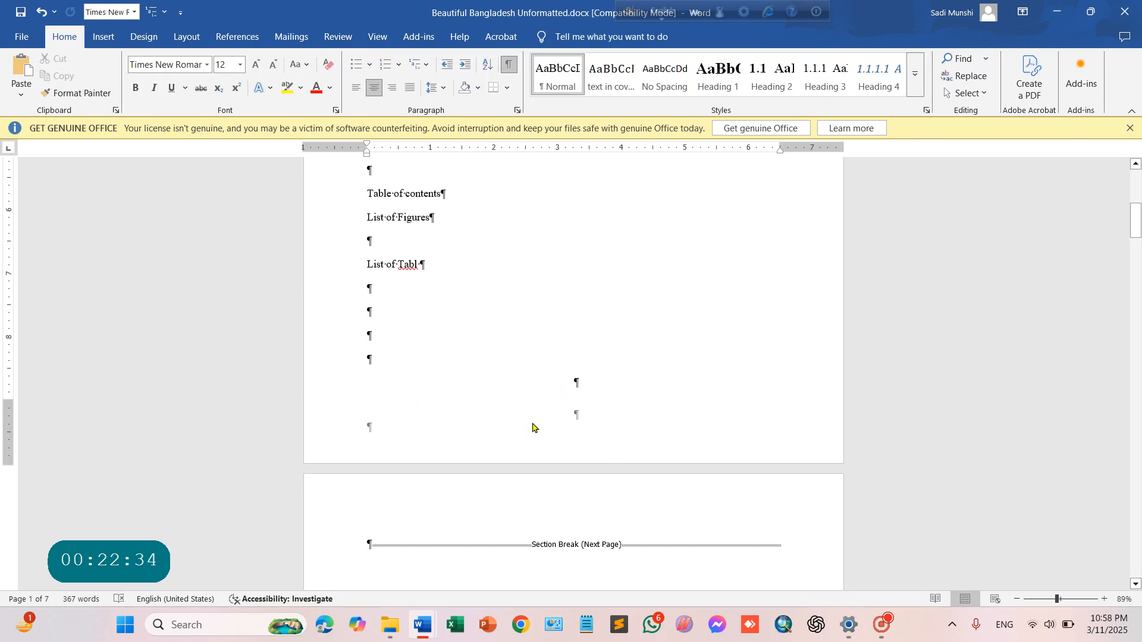
- Insert a Plain Number 2 page number in the section 1 footer at the bottom of the page
double_click(505, 435)
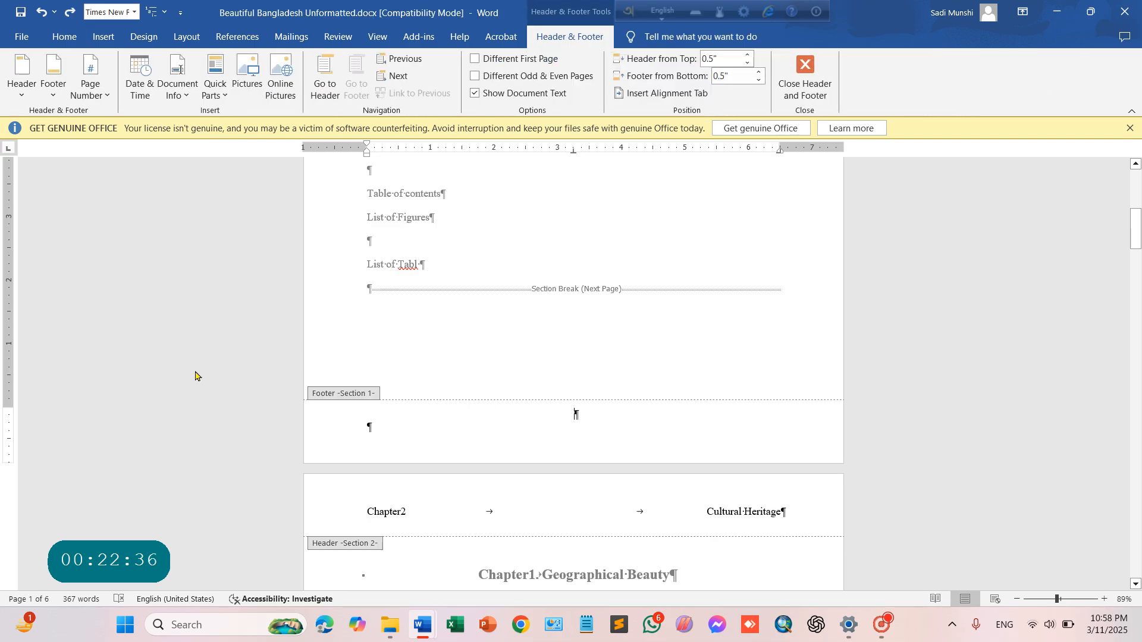
click(90, 86)
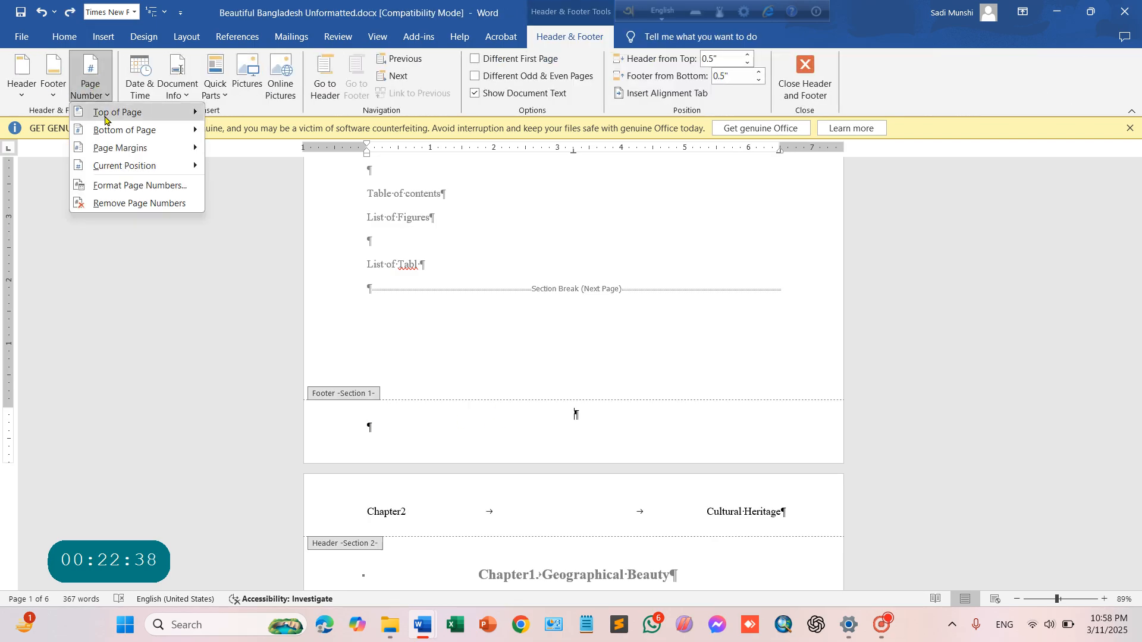
mouse_move(113, 132)
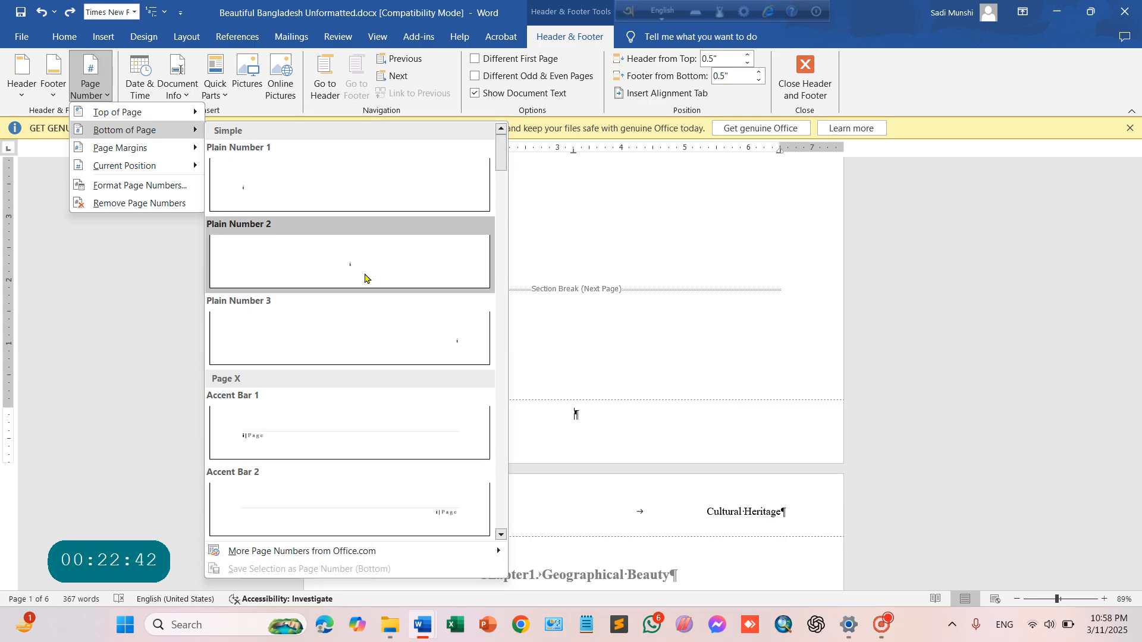
click(364, 278)
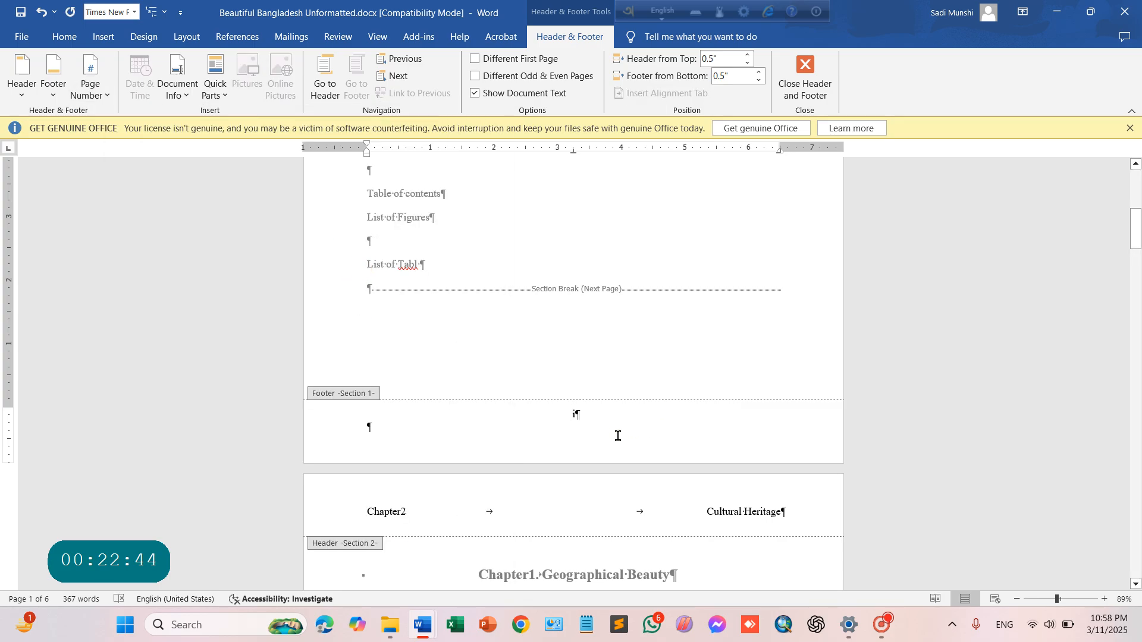
- Unlink the section 2 footer below The Sundarbans text from the previous section
scroll(618, 436, down, 3)
scroll(576, 254, down, 3)
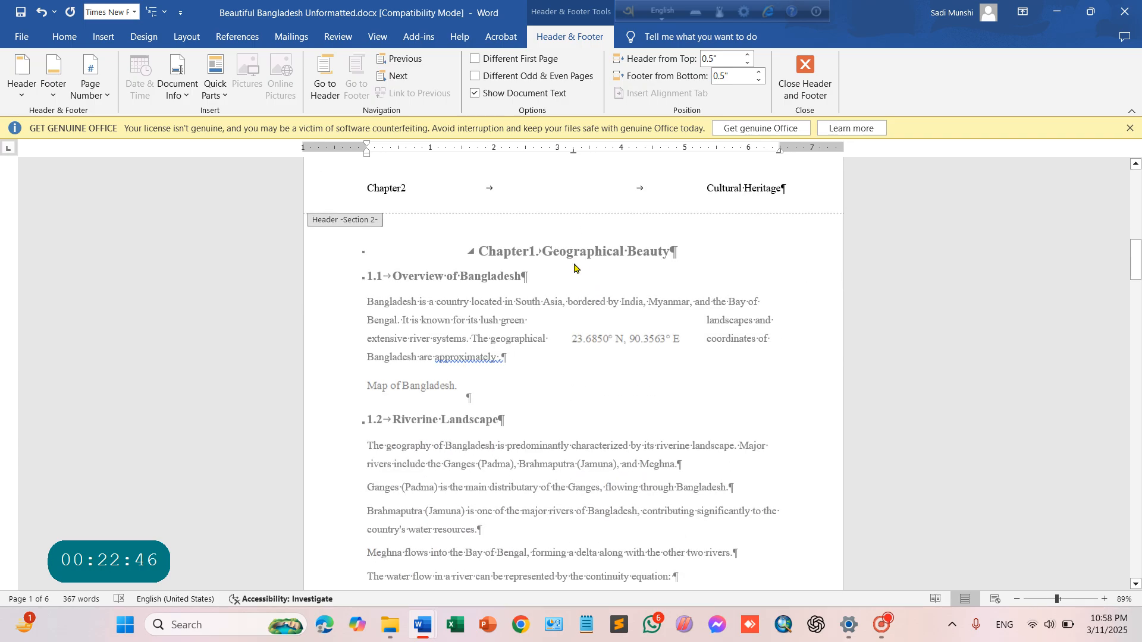
scroll(573, 271, down, 6)
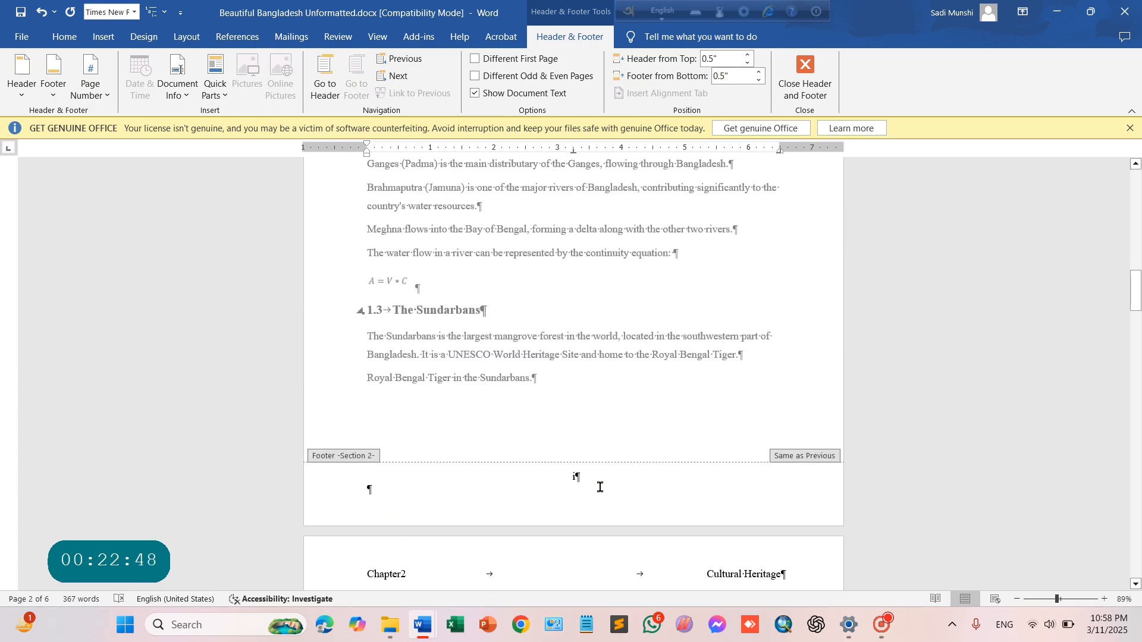
click(580, 482)
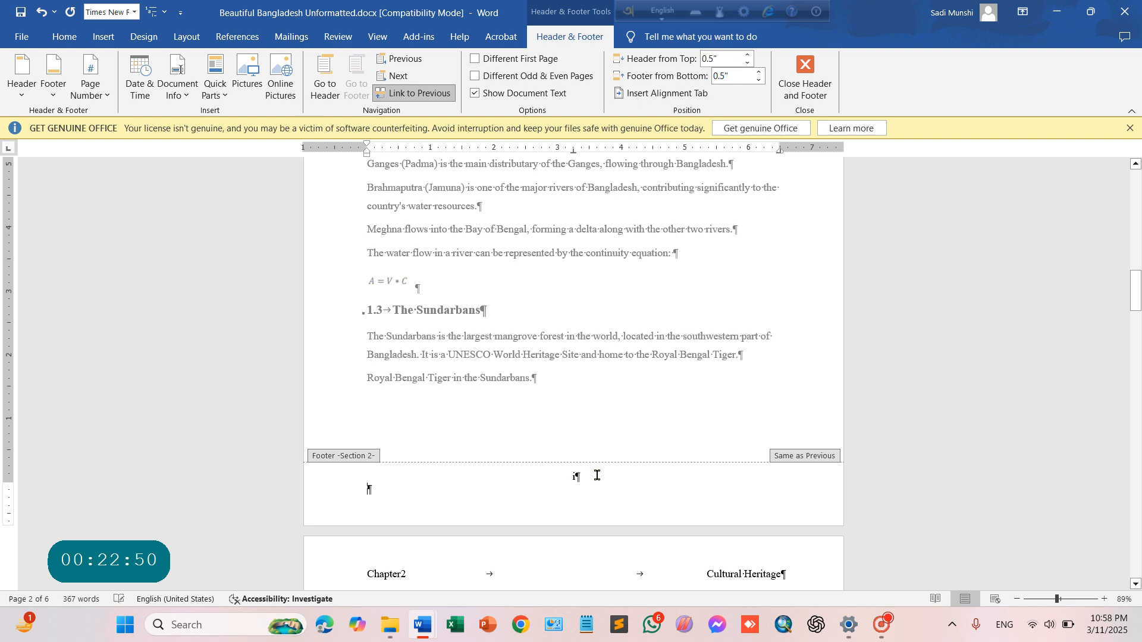
scroll(506, 297, up, 2)
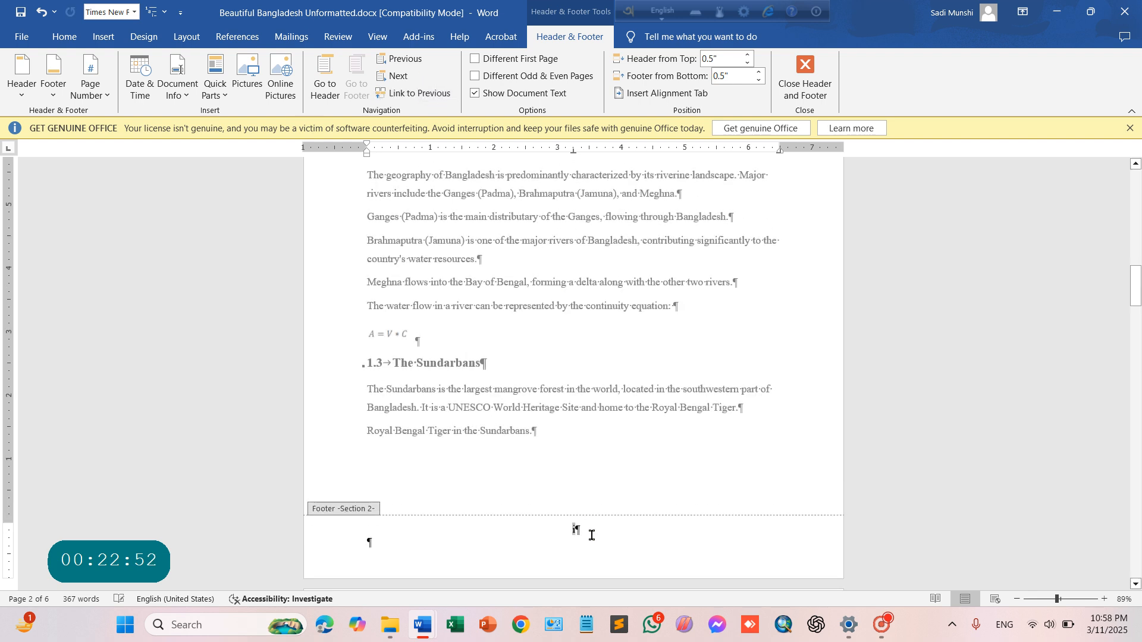
- Examine the footer page numbers and section links on the Citation page, the cover page and the pages between them
scroll(595, 539, down, 9)
scroll(595, 539, down, 15)
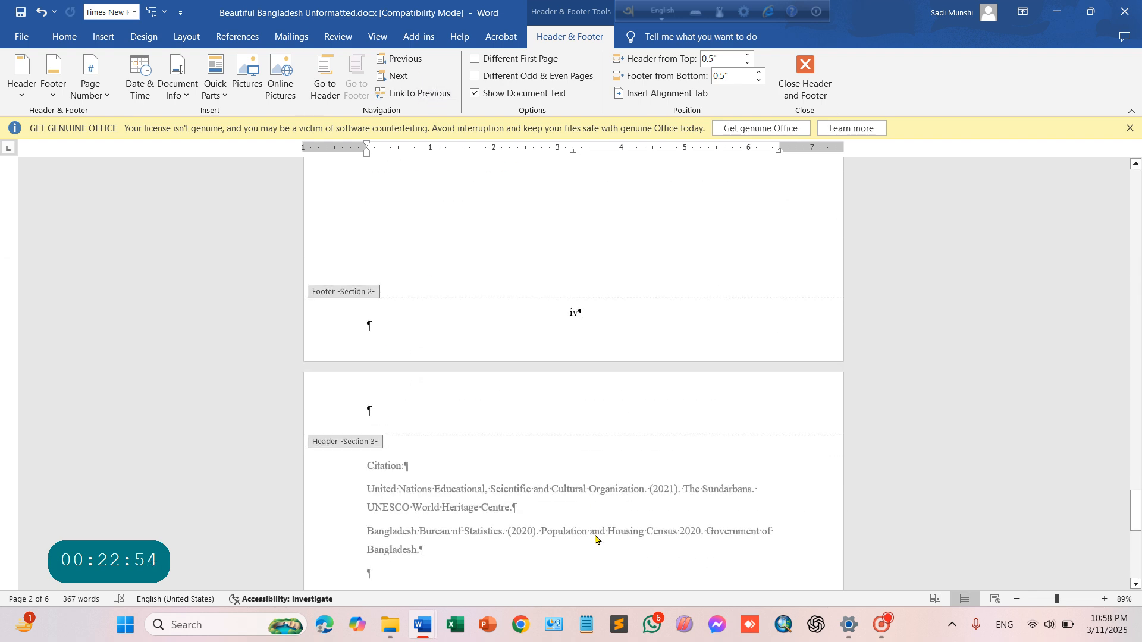
scroll(595, 534, down, 1)
click(572, 534)
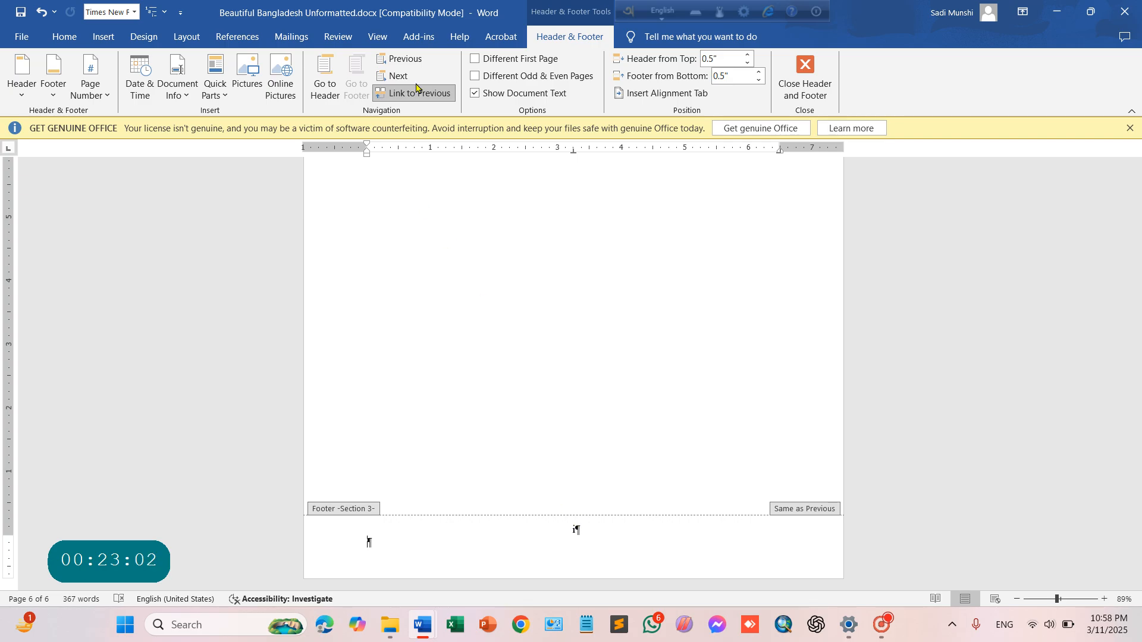
scroll(569, 517, up, 10)
scroll(567, 517, up, 20)
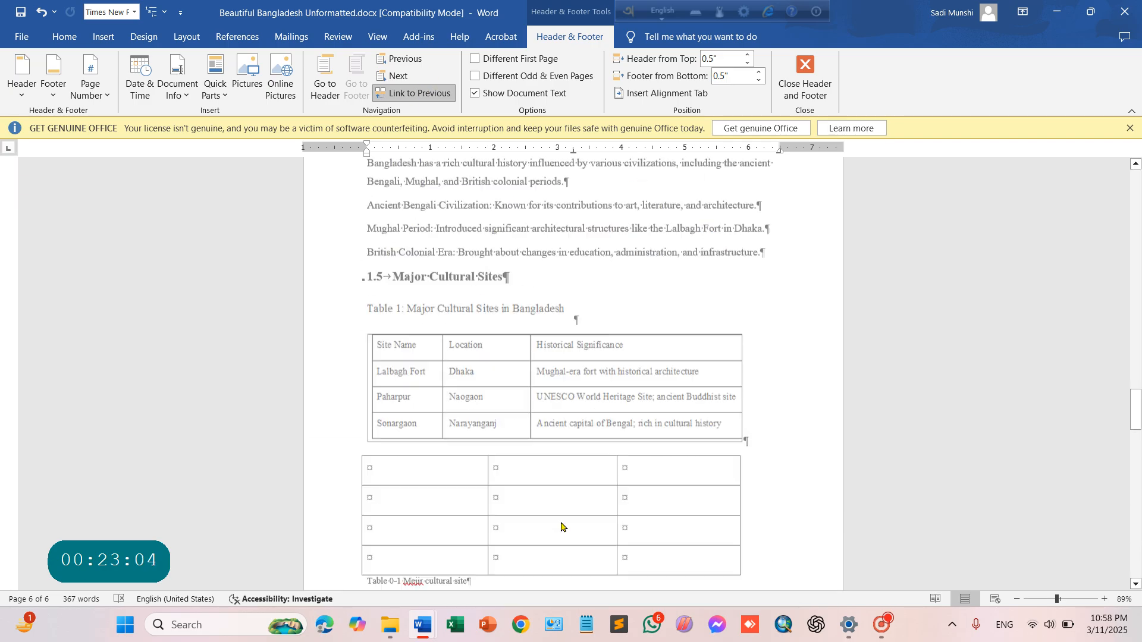
scroll(563, 540, up, 3)
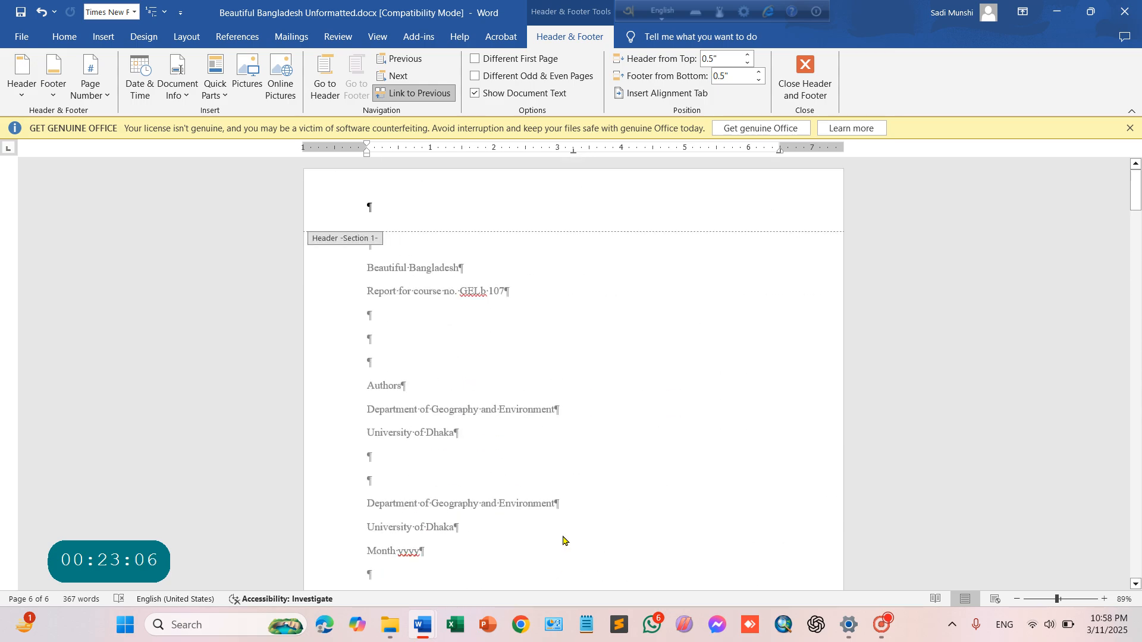
scroll(565, 536, down, 10)
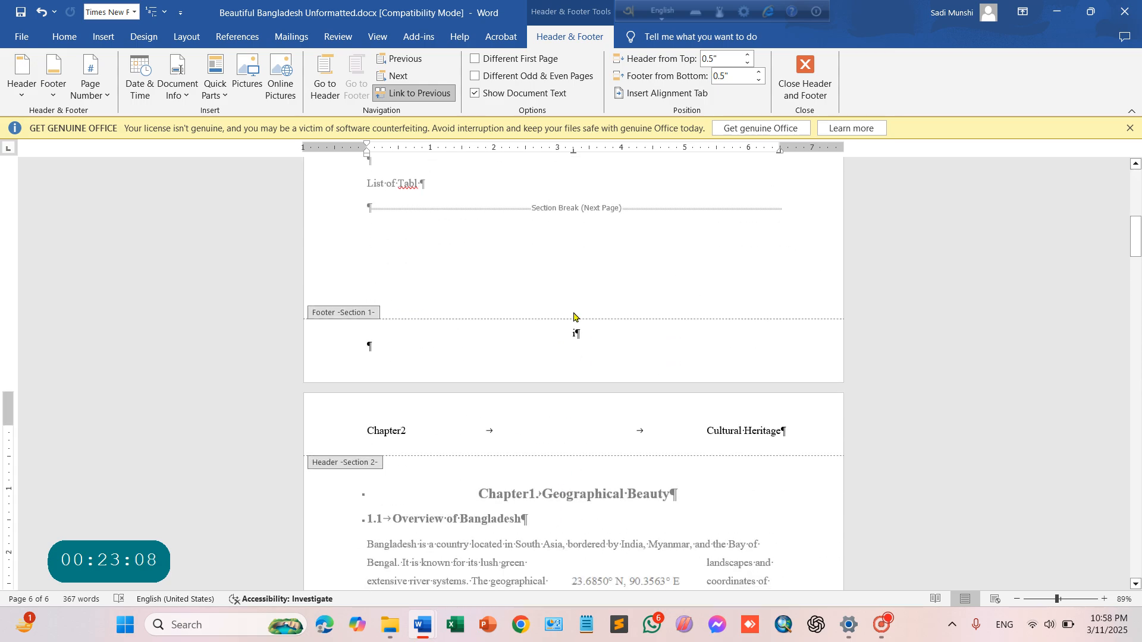
click(578, 330)
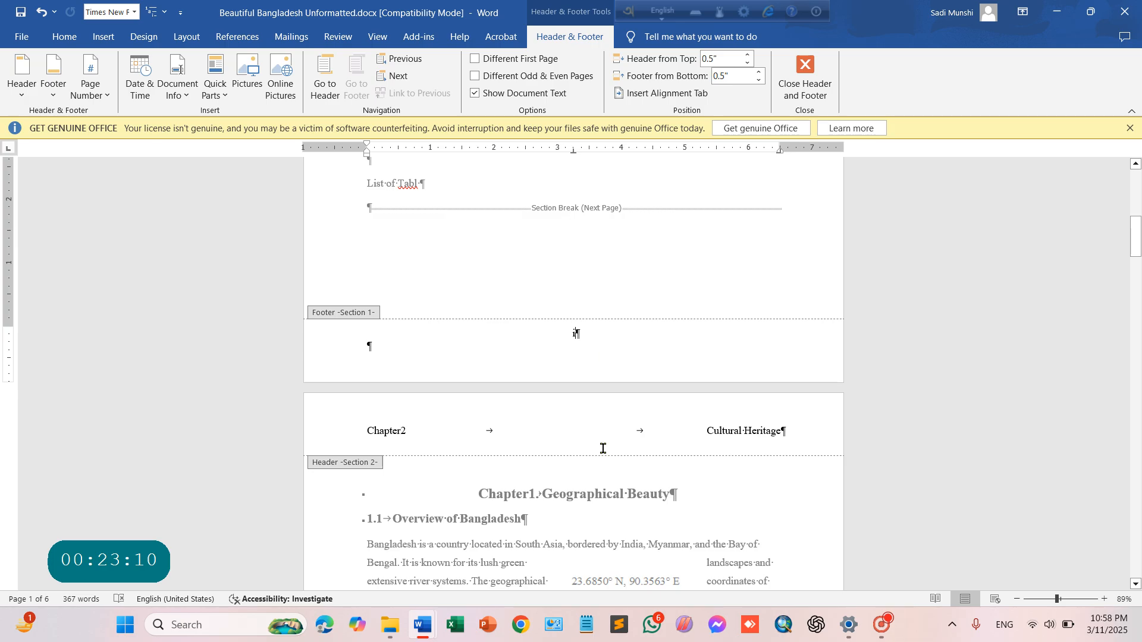
scroll(597, 345, down, 8)
scroll(579, 404, up, 10)
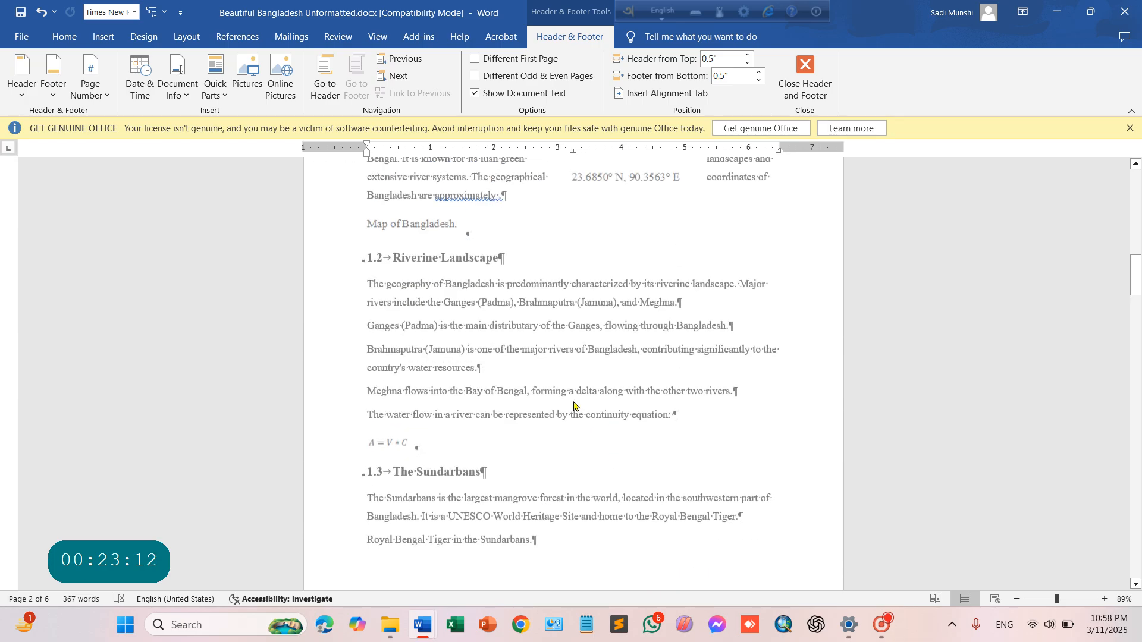
- Open the section 2 footer below The Sundarbans text for editing and leave header and footer editing
scroll(575, 408, down, 12)
click(572, 393)
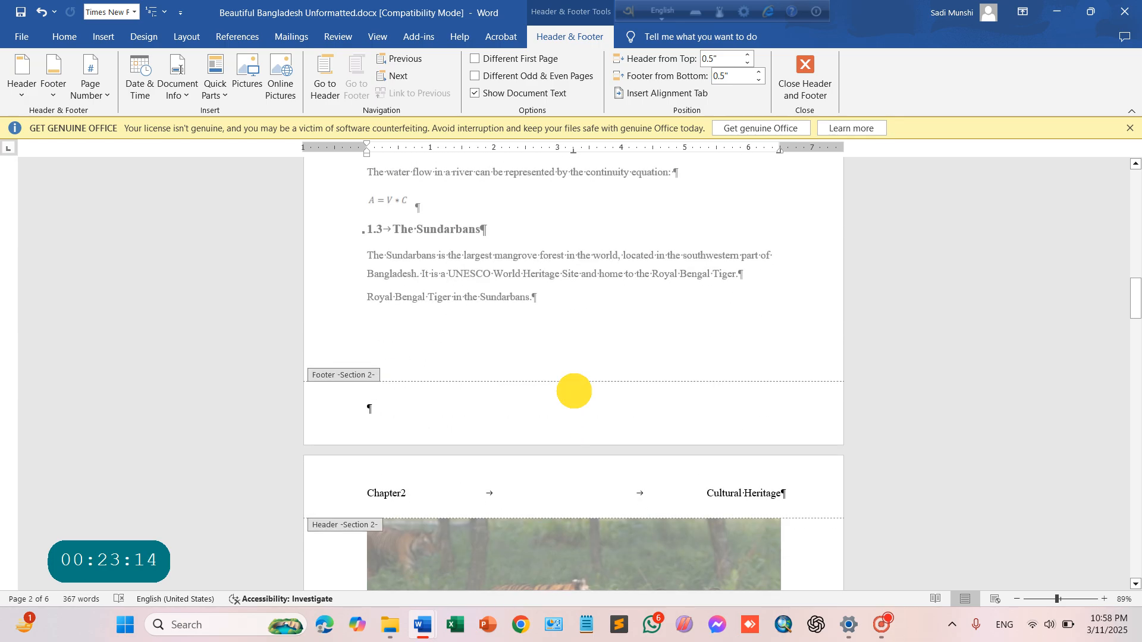
click(49, 81)
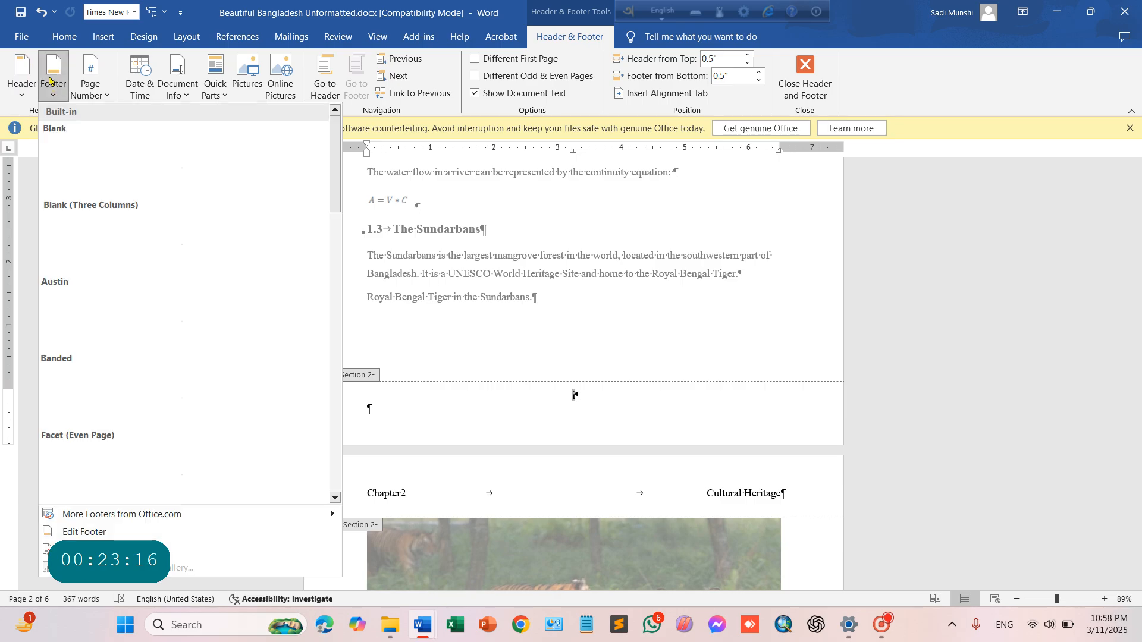
click(87, 526)
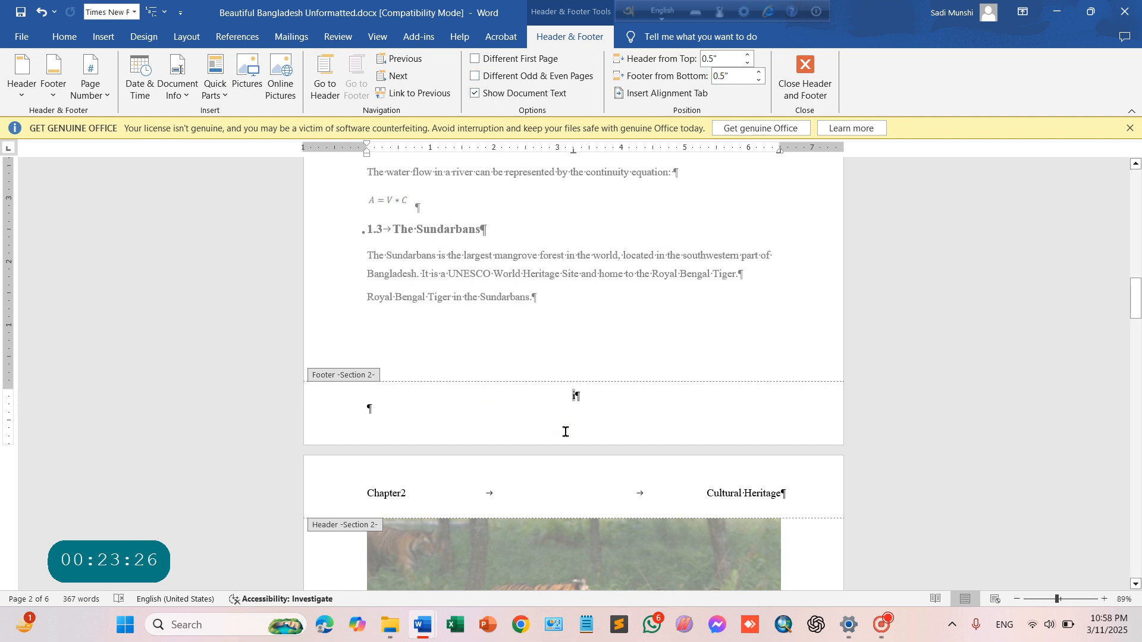
click(804, 77)
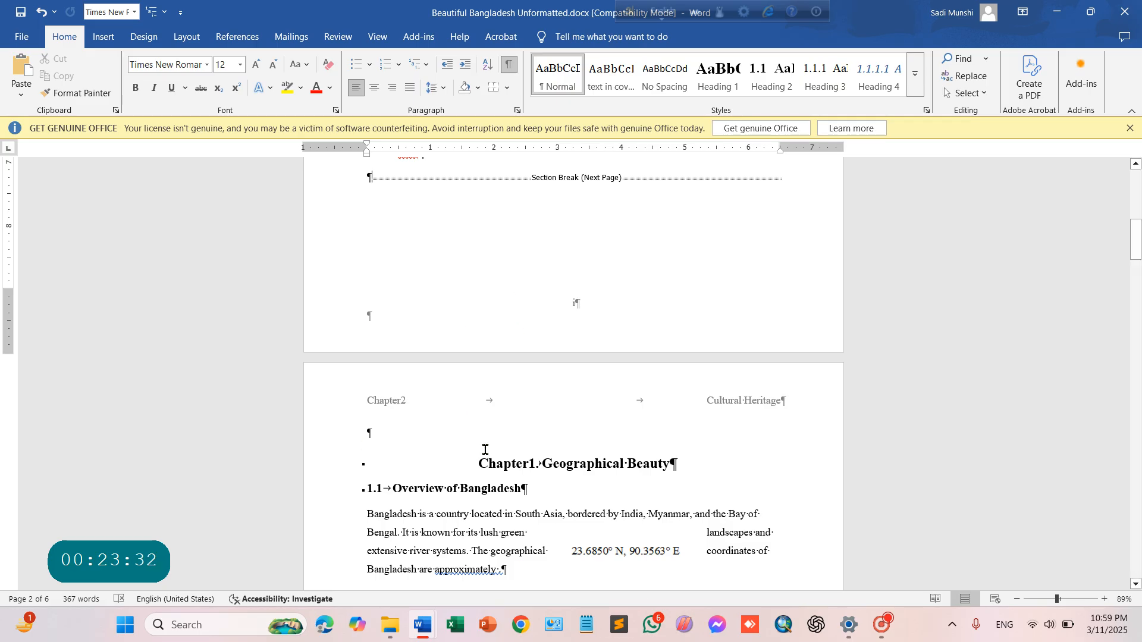
- Enable Different First Page for the section 2 header above the Chapter 1 heading, check its pages, and leave header editing
double_click(450, 400)
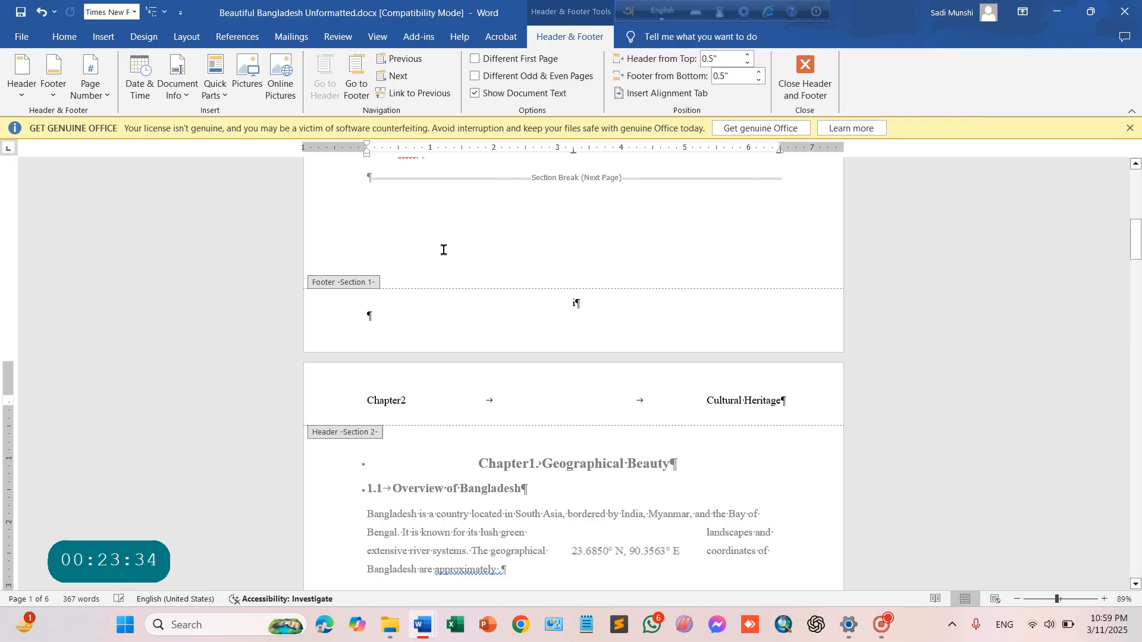
click(476, 59)
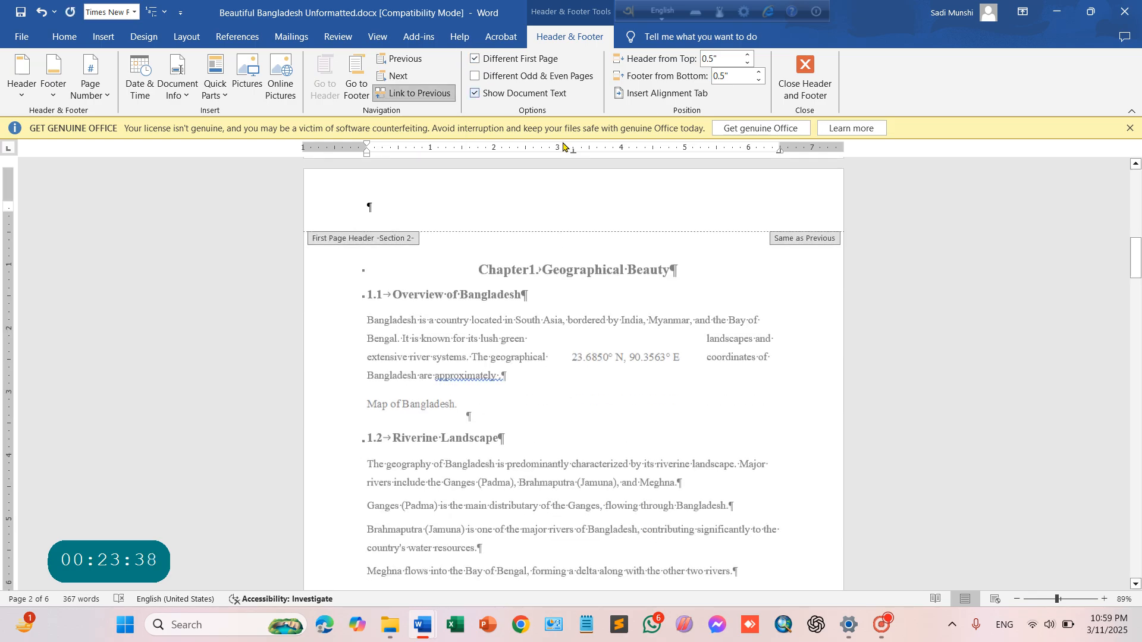
scroll(531, 307, down, 10)
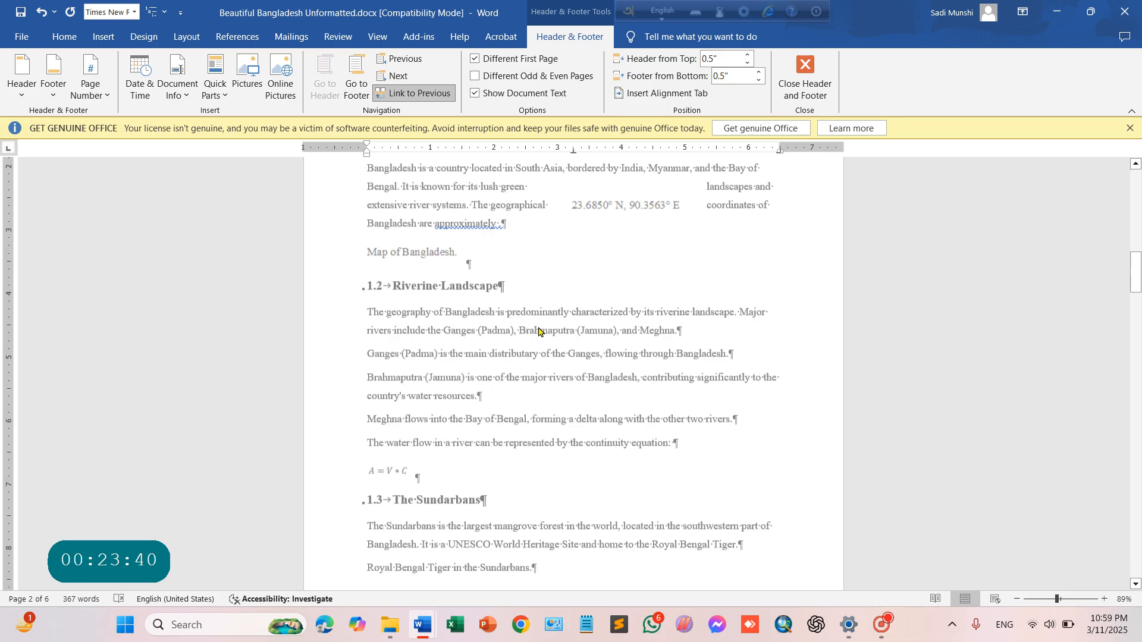
scroll(625, 552, down, 4)
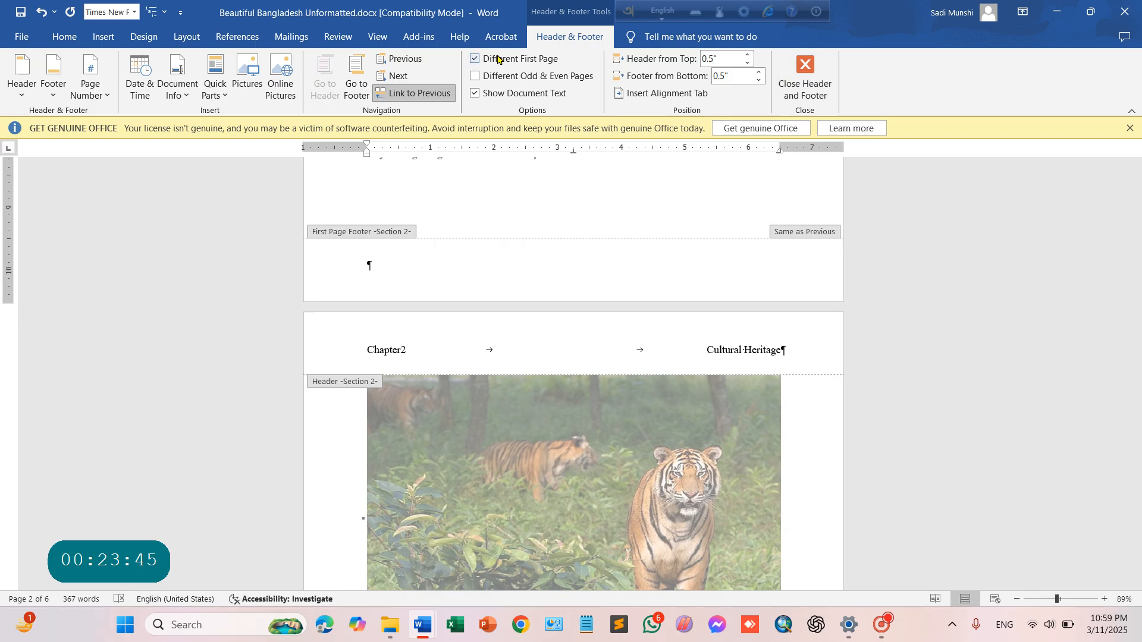
click(805, 76)
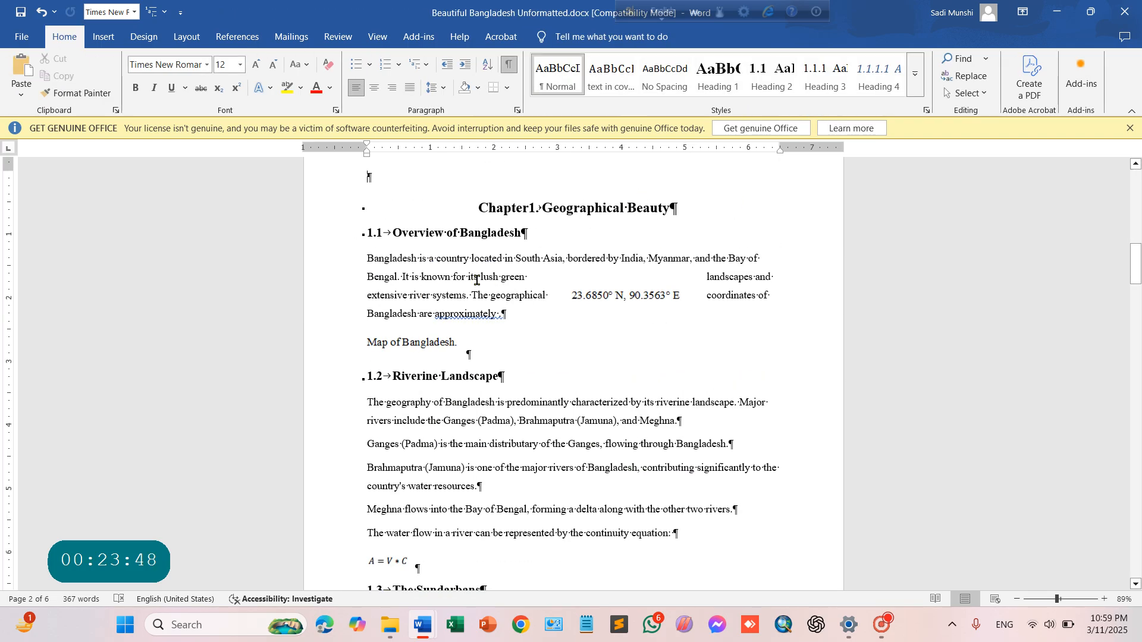
- Insert a centred Plain Number 2 page number at the bottom of the section 2 first page below The Sundarbans text
scroll(476, 324, down, 10)
scroll(515, 361, up, 20)
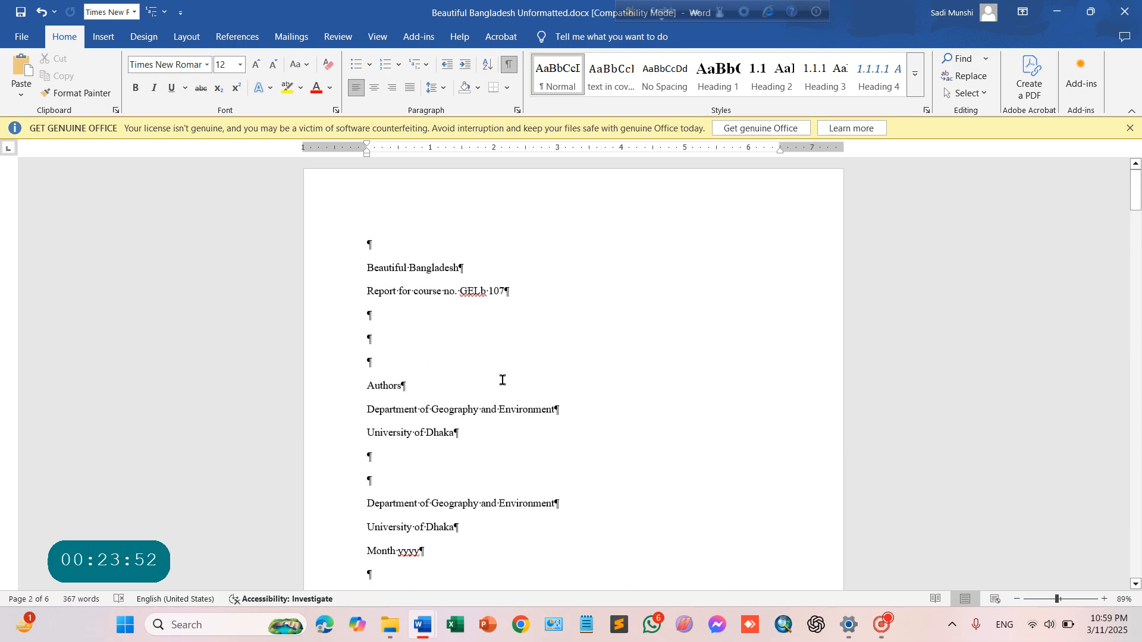
scroll(503, 378, down, 10)
scroll(573, 347, down, 15)
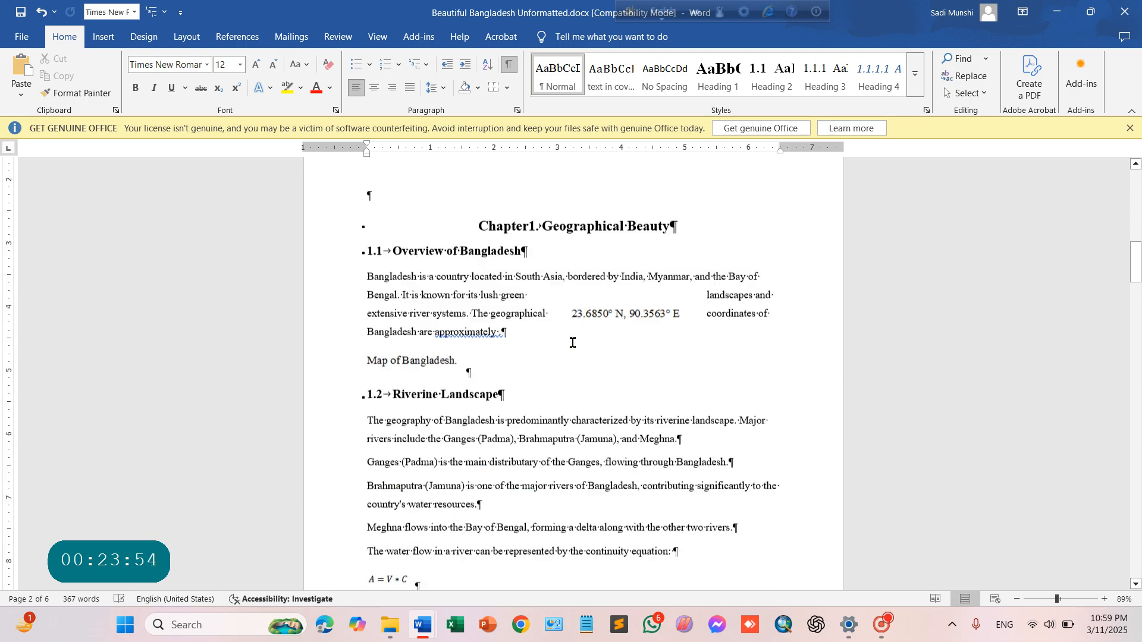
double_click(584, 334)
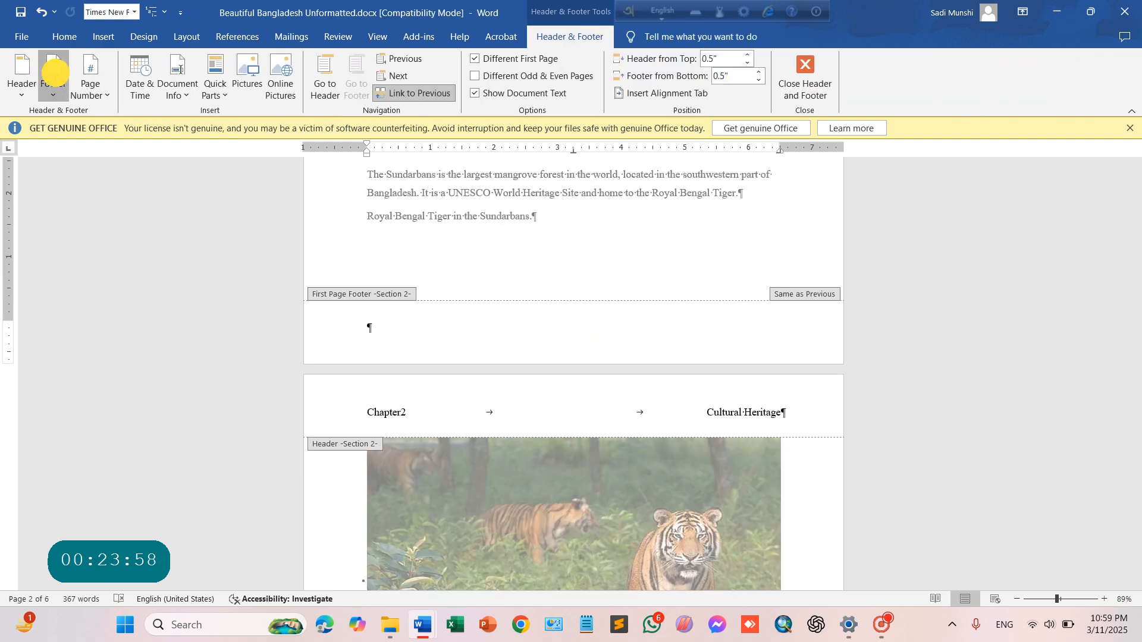
click(53, 77)
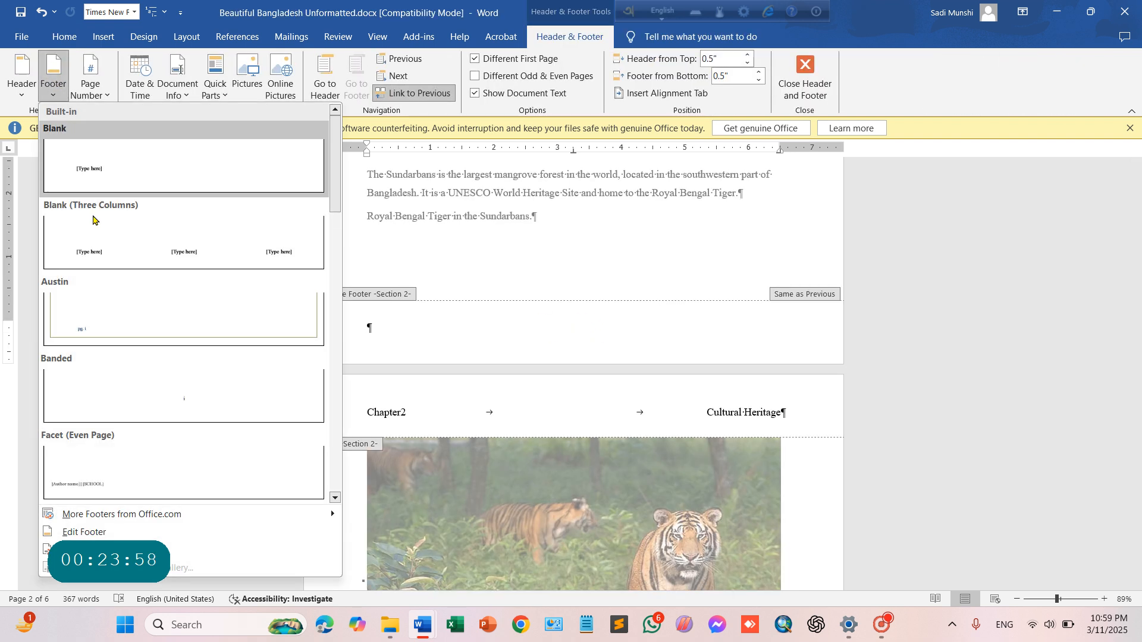
click(83, 90)
mouse_move(122, 135)
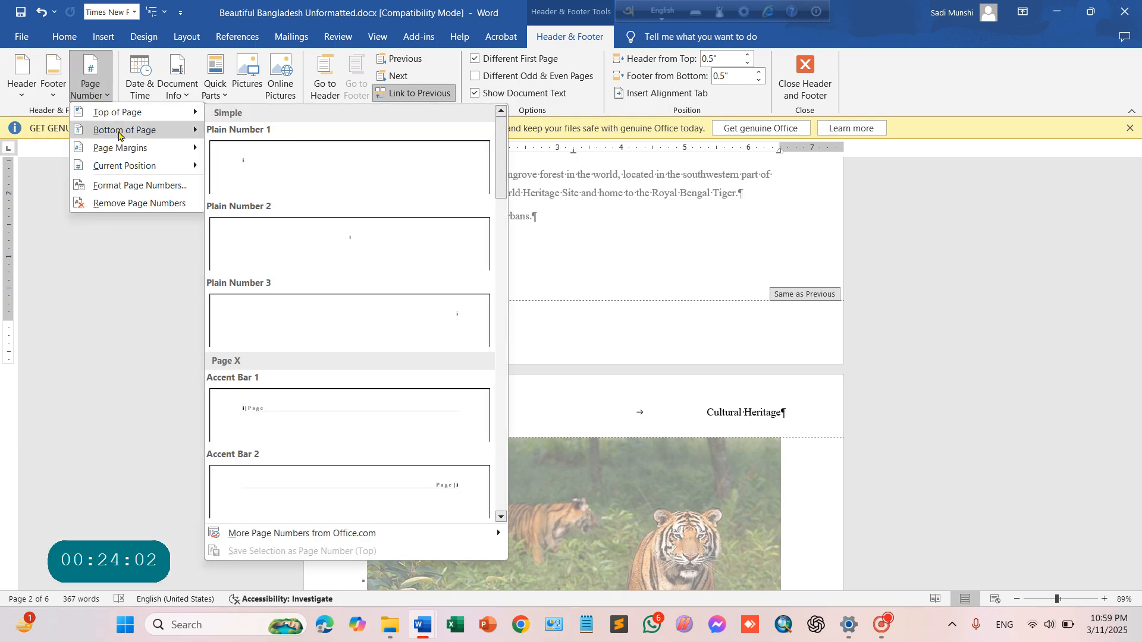
click(349, 262)
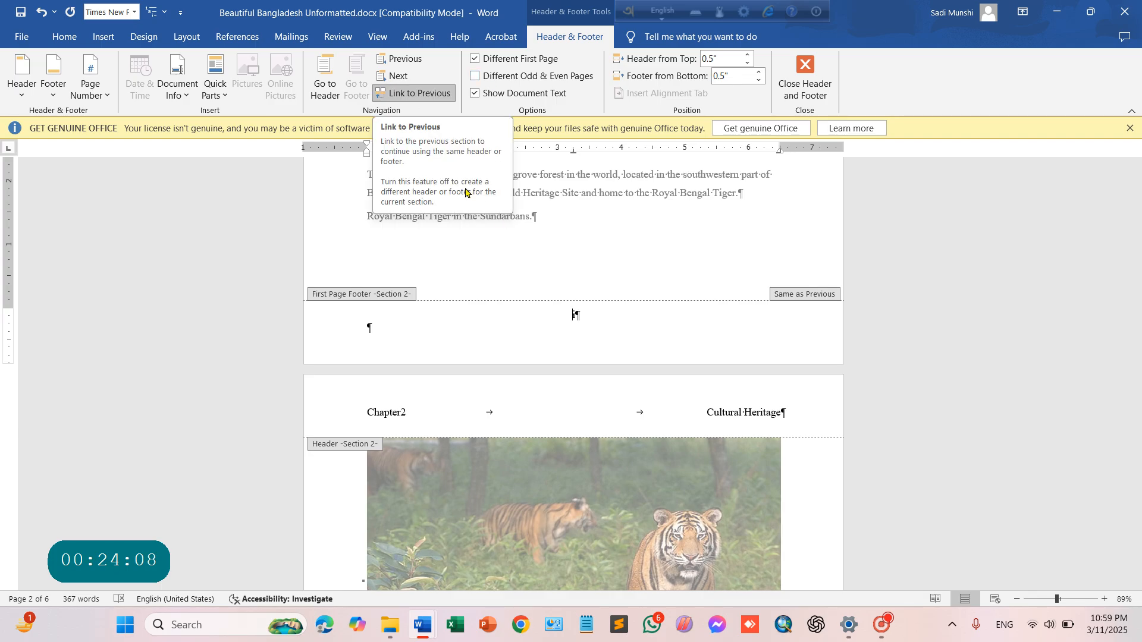
- Compare with the section 1 footer number and set the section 2 page number format to 1, 2, 3, …
scroll(530, 300, up, 10)
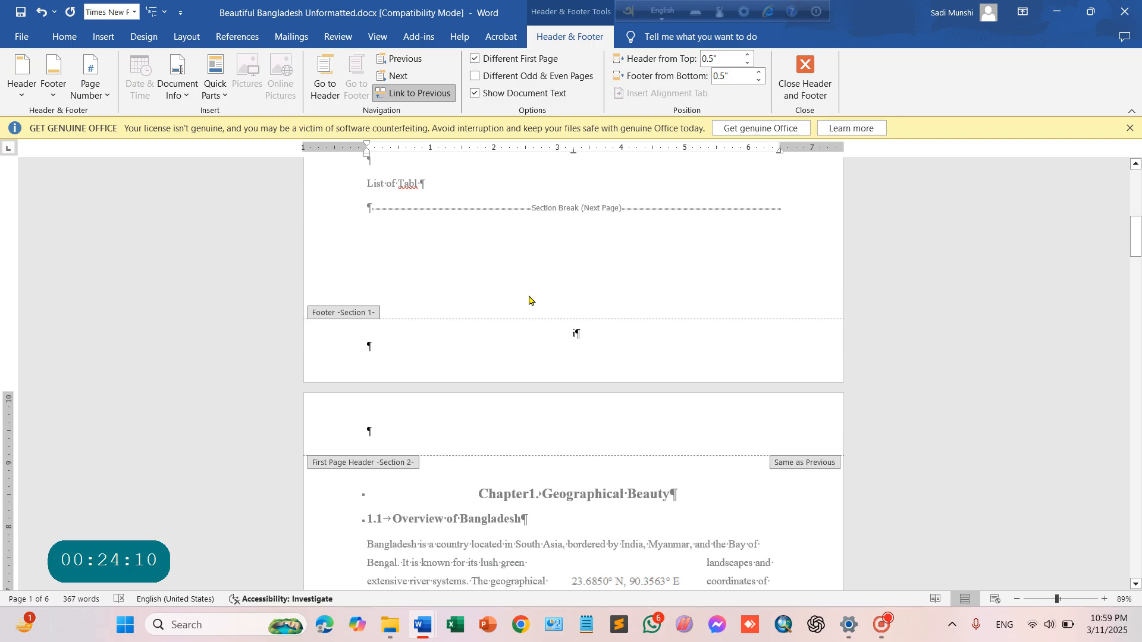
click(571, 336)
scroll(582, 367, down, 10)
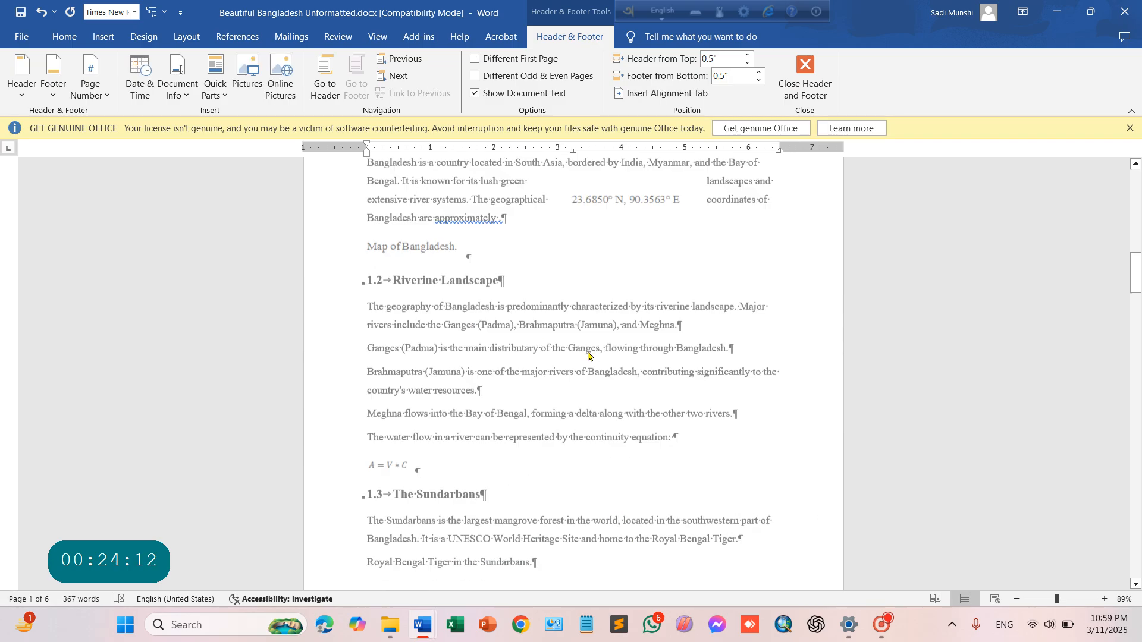
click(566, 319)
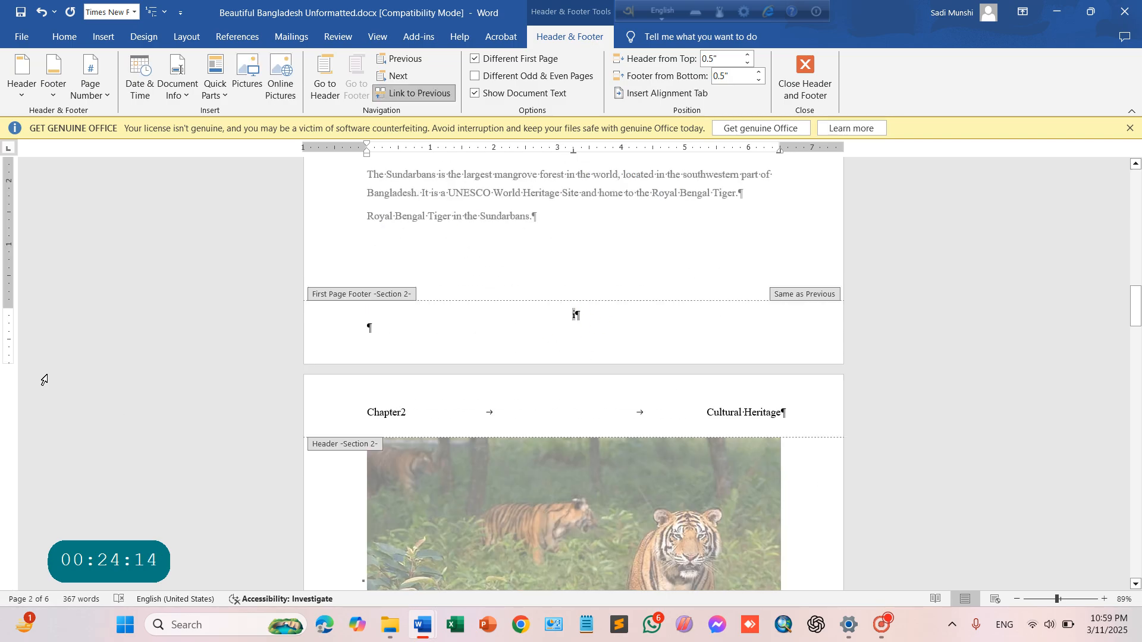
click(89, 96)
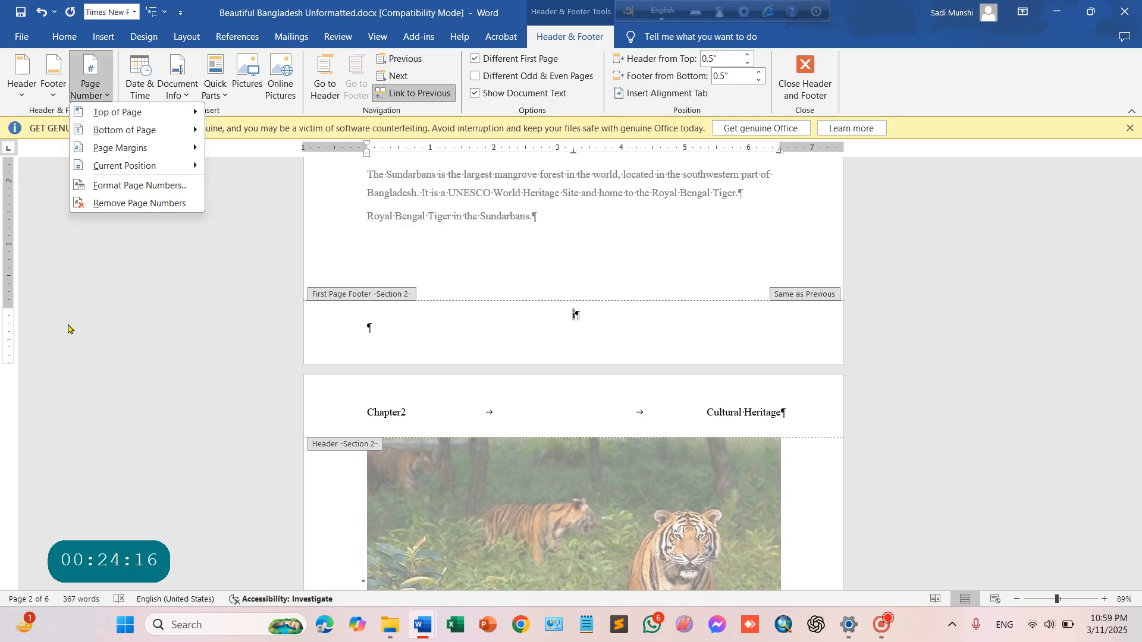
click(105, 186)
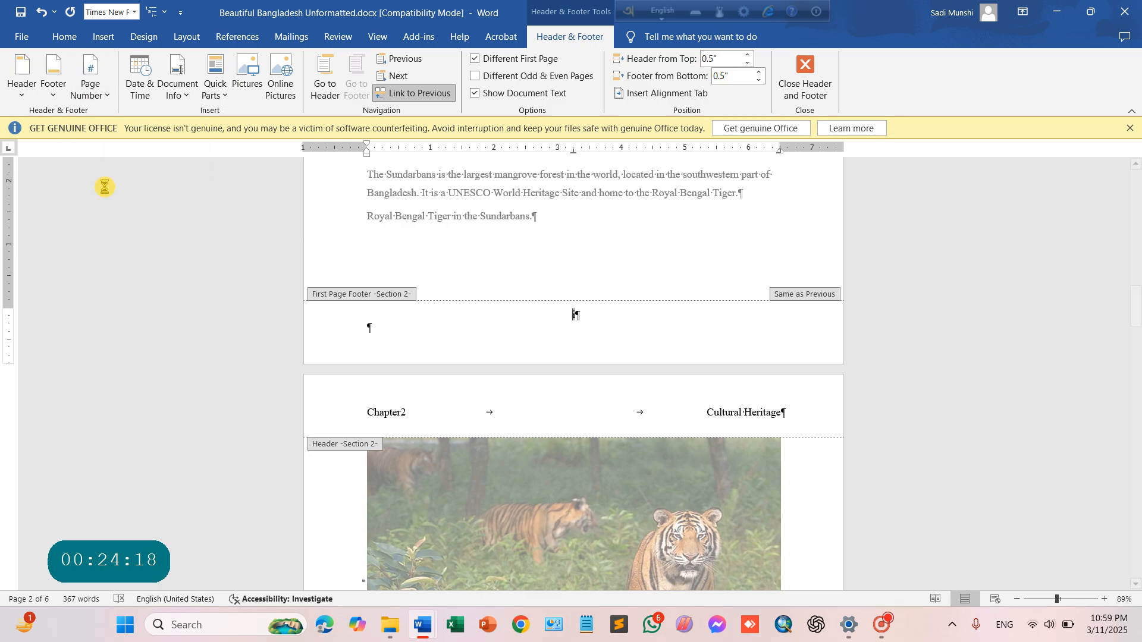
click(652, 220)
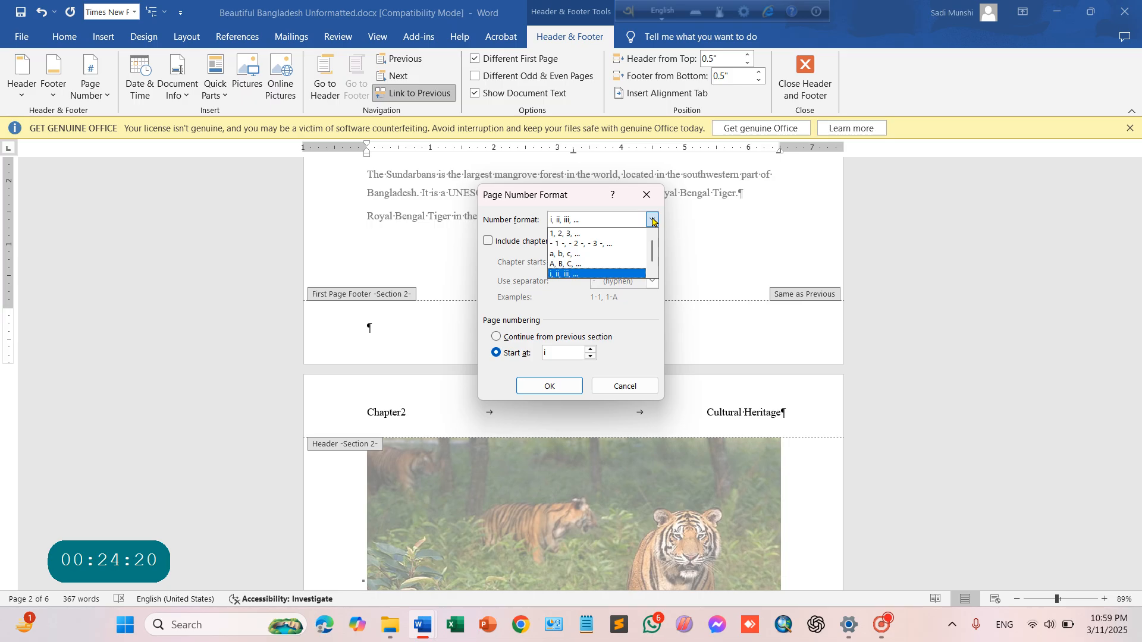
click(604, 234)
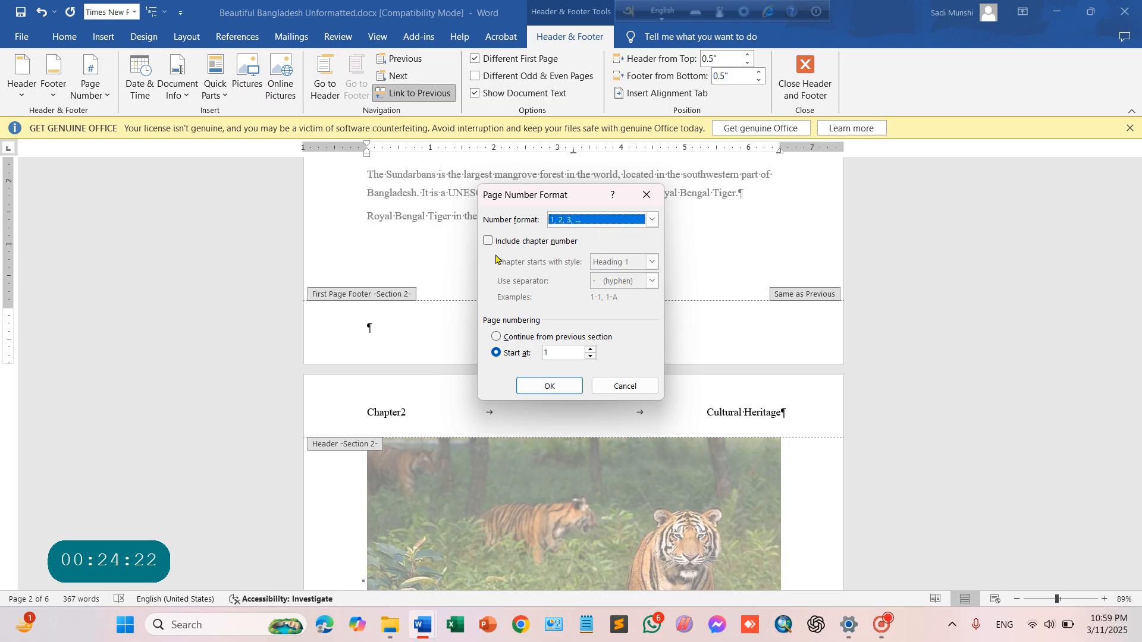
click(538, 386)
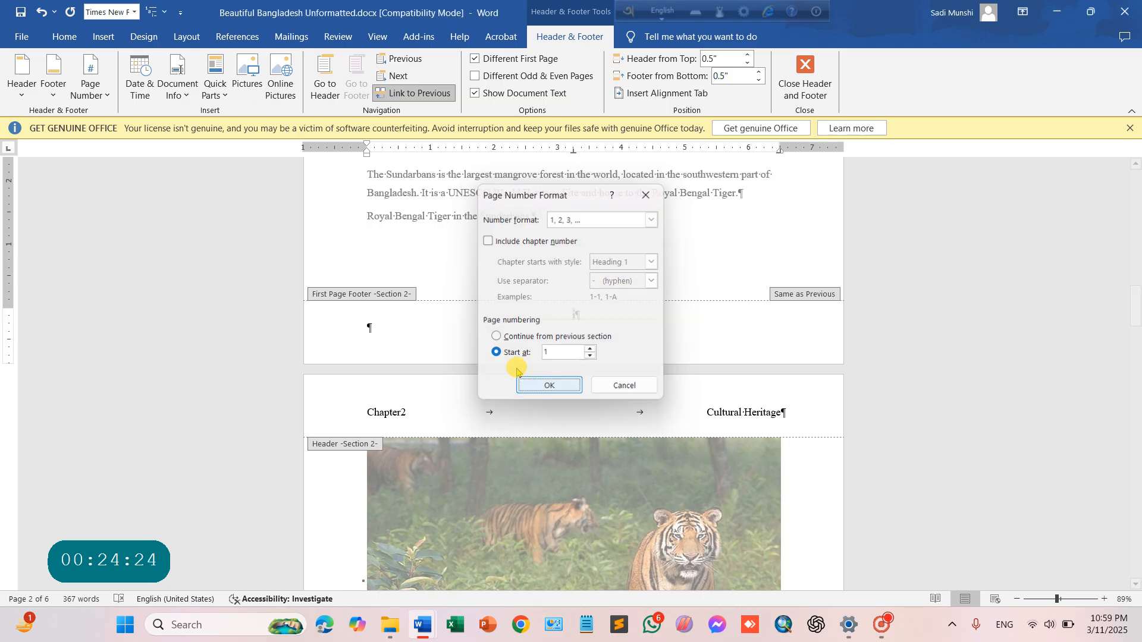
- Examine the footer page numbers from section 1 through section 3, and leave header and footer editing
scroll(575, 540, up, 5)
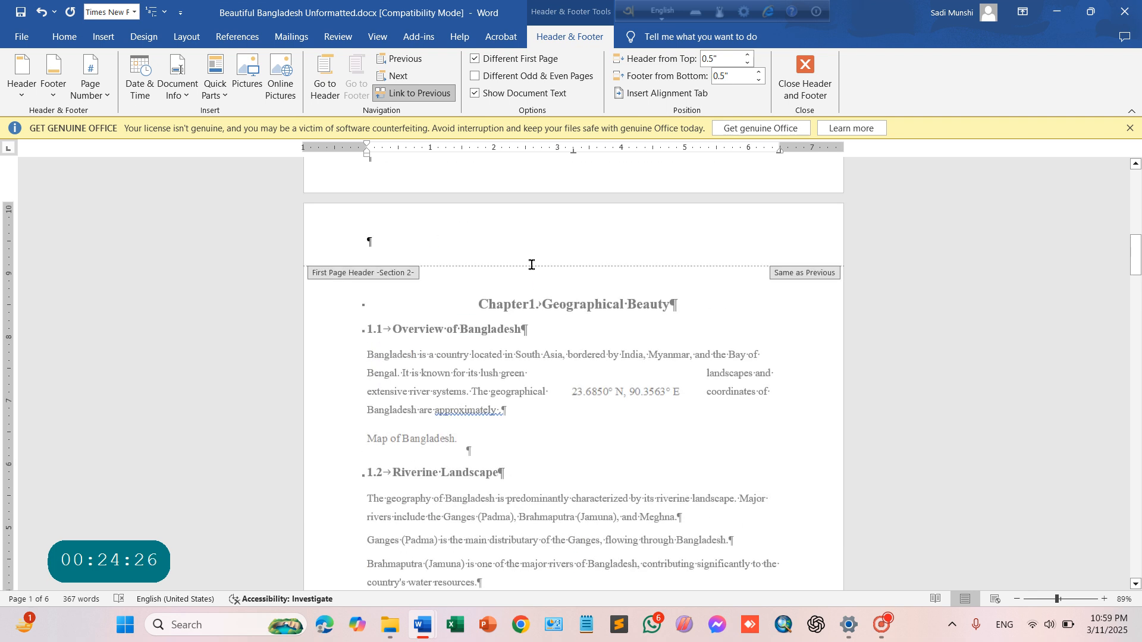
scroll(530, 262, up, 2)
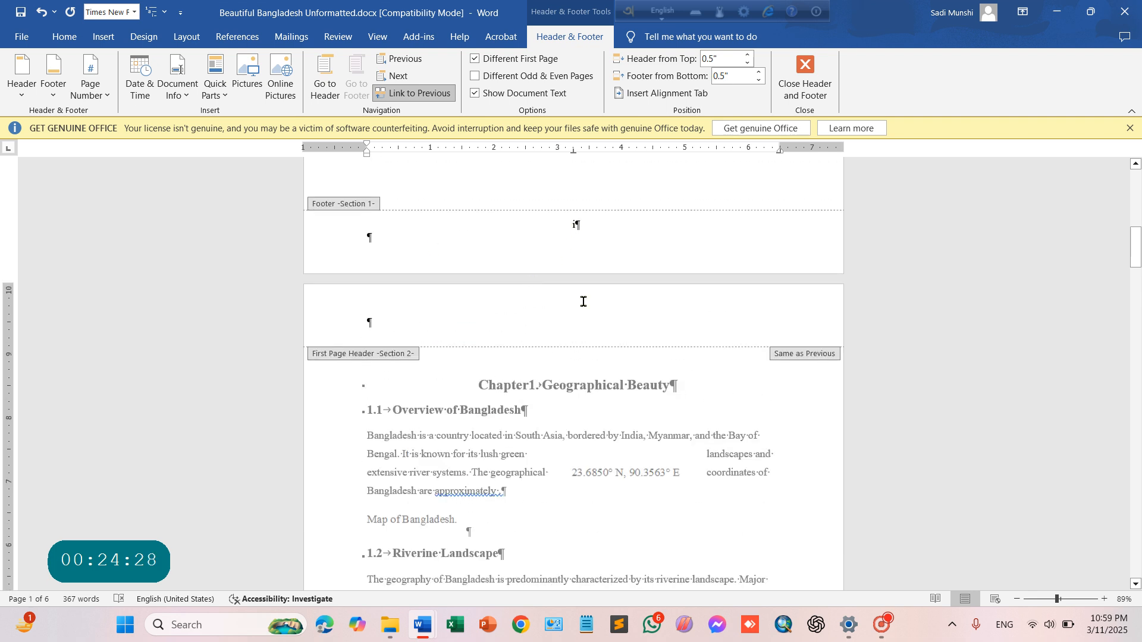
scroll(574, 360, down, 15)
scroll(572, 358, down, 10)
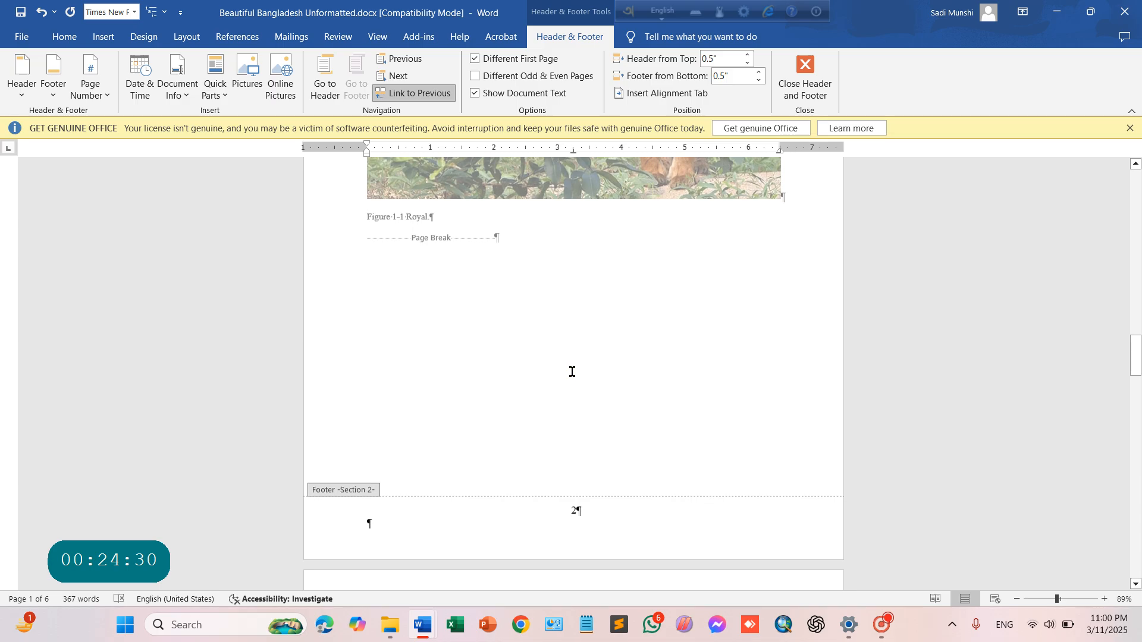
scroll(579, 333, down, 20)
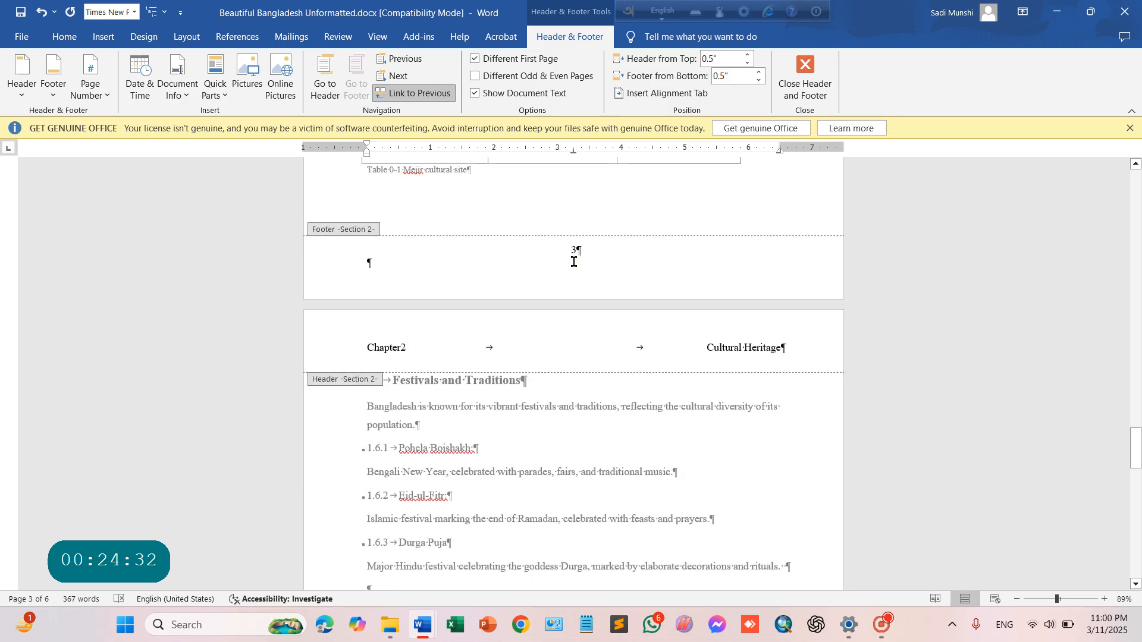
scroll(591, 366, down, 15)
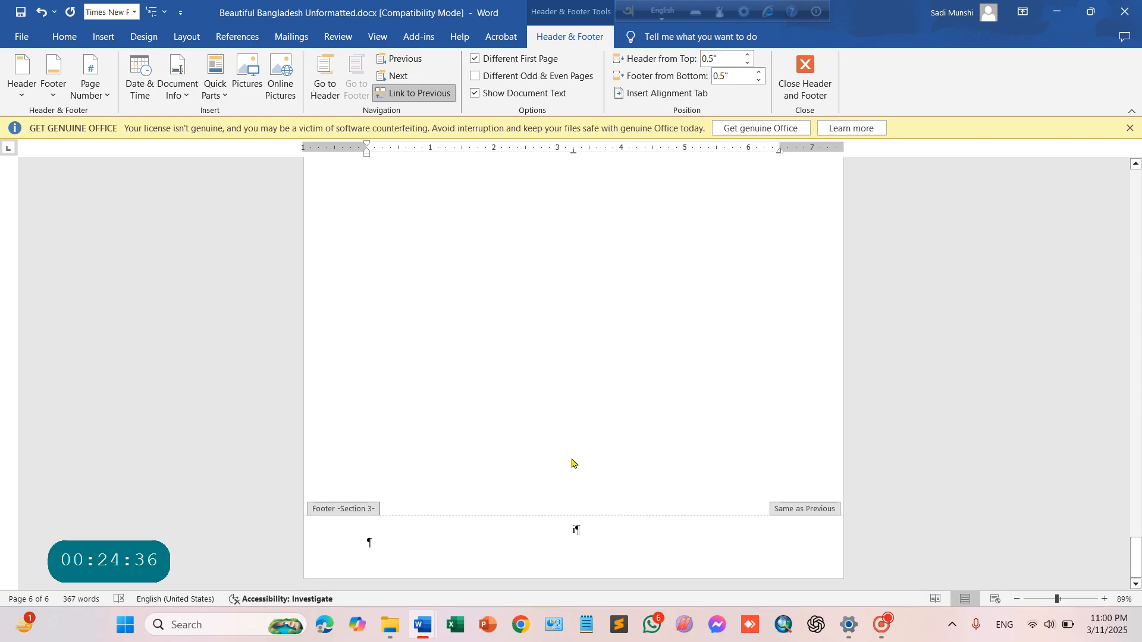
scroll(575, 476, up, 3)
scroll(577, 528, down, 3)
scroll(581, 536, up, 15)
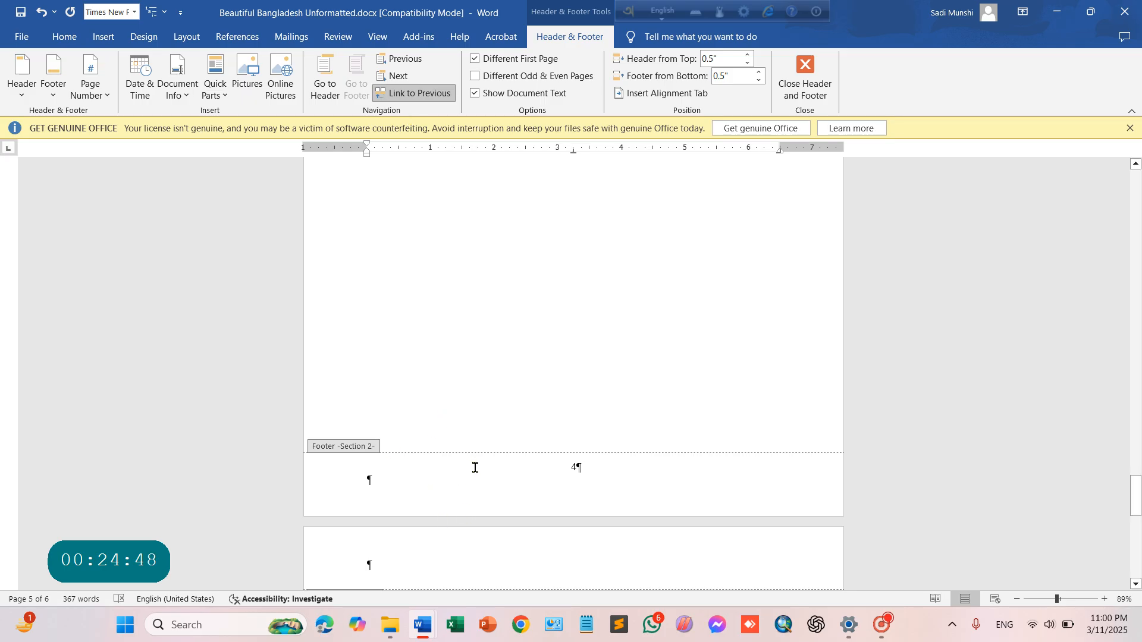
scroll(477, 494, down, 4)
scroll(472, 505, up, 20)
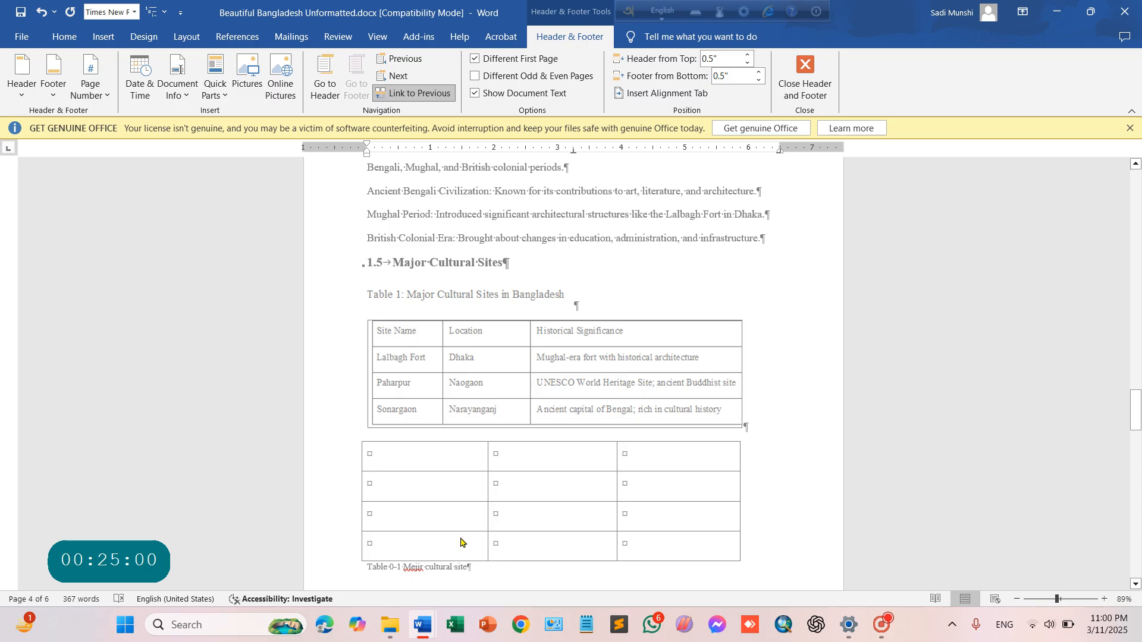
scroll(461, 538, down, 5)
scroll(461, 532, down, 4)
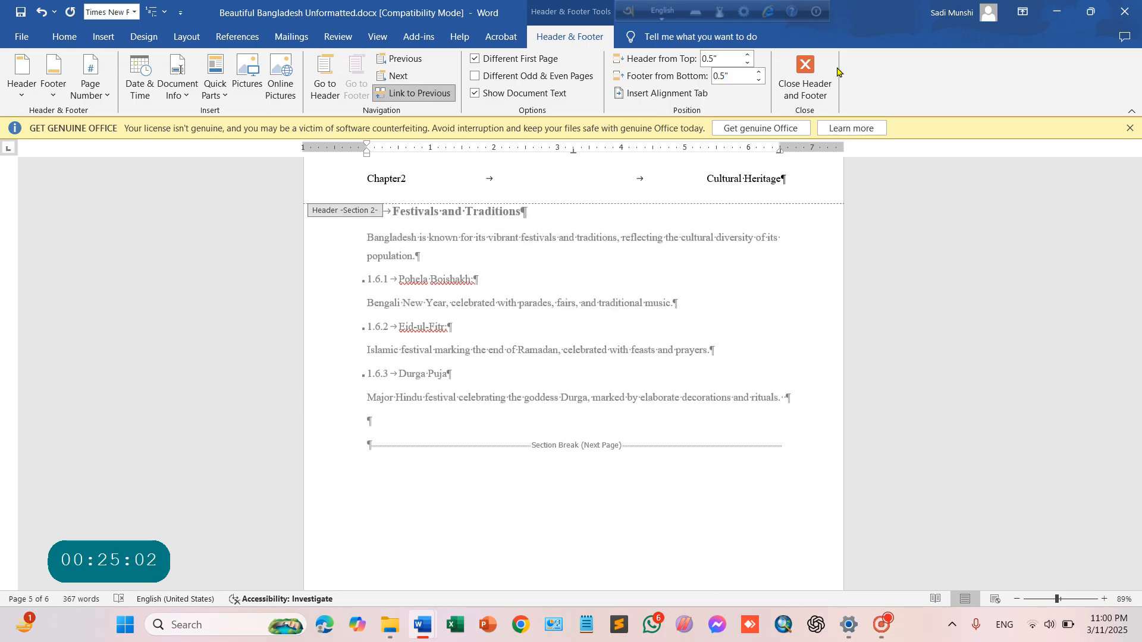
click(805, 74)
- Create a new style named "others" from the Citation line on the last page
scroll(480, 465, down, 15)
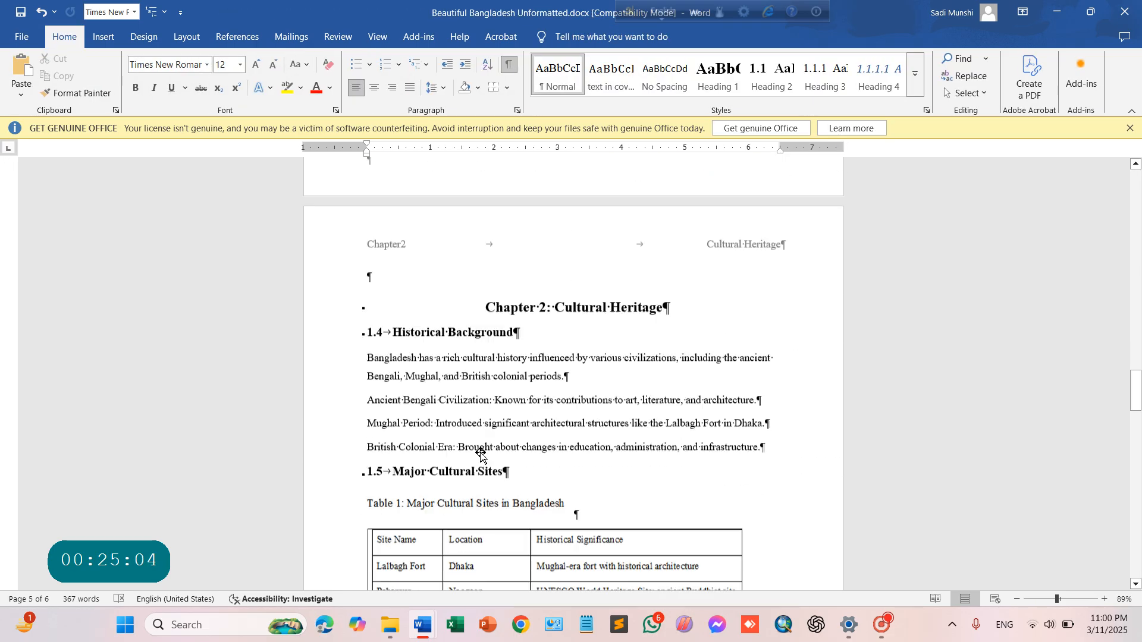
scroll(480, 454, down, 10)
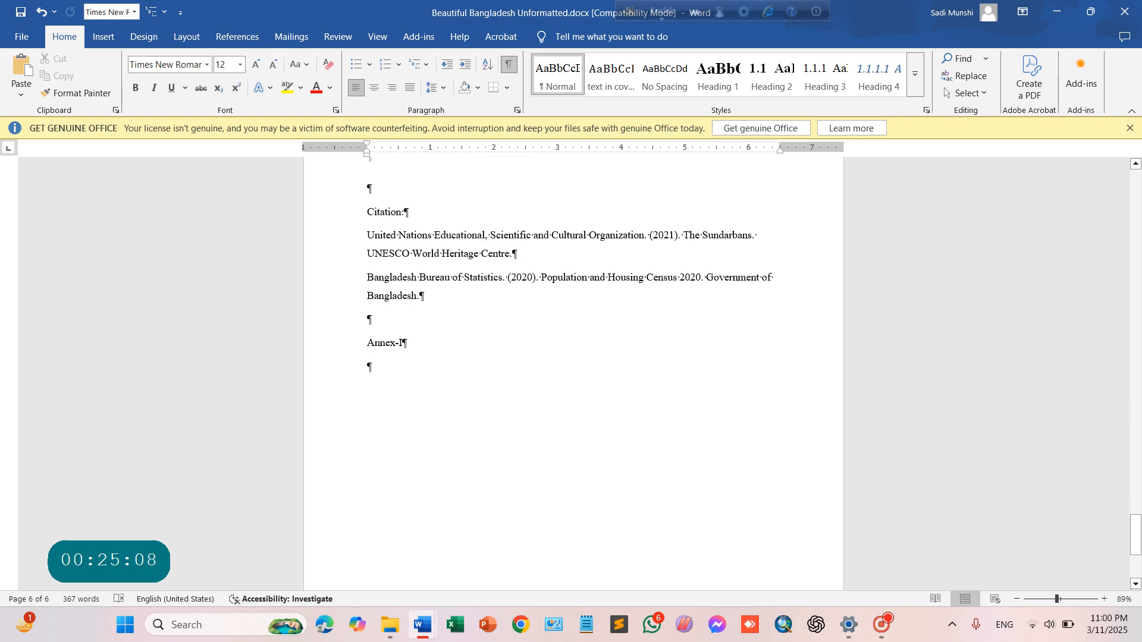
click(916, 77)
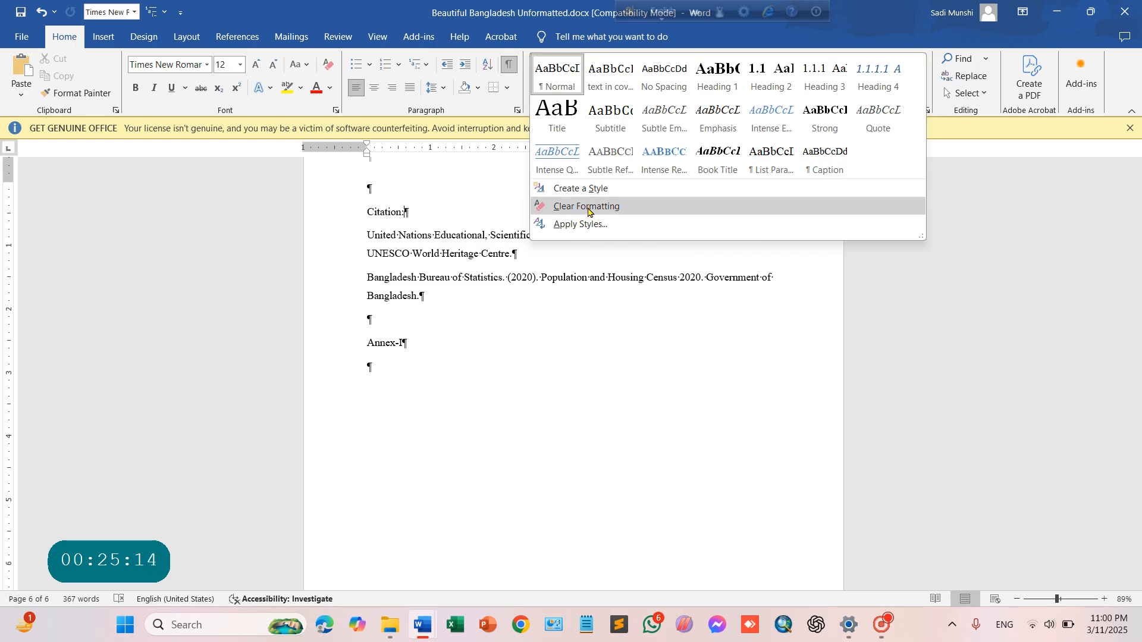
click(581, 189)
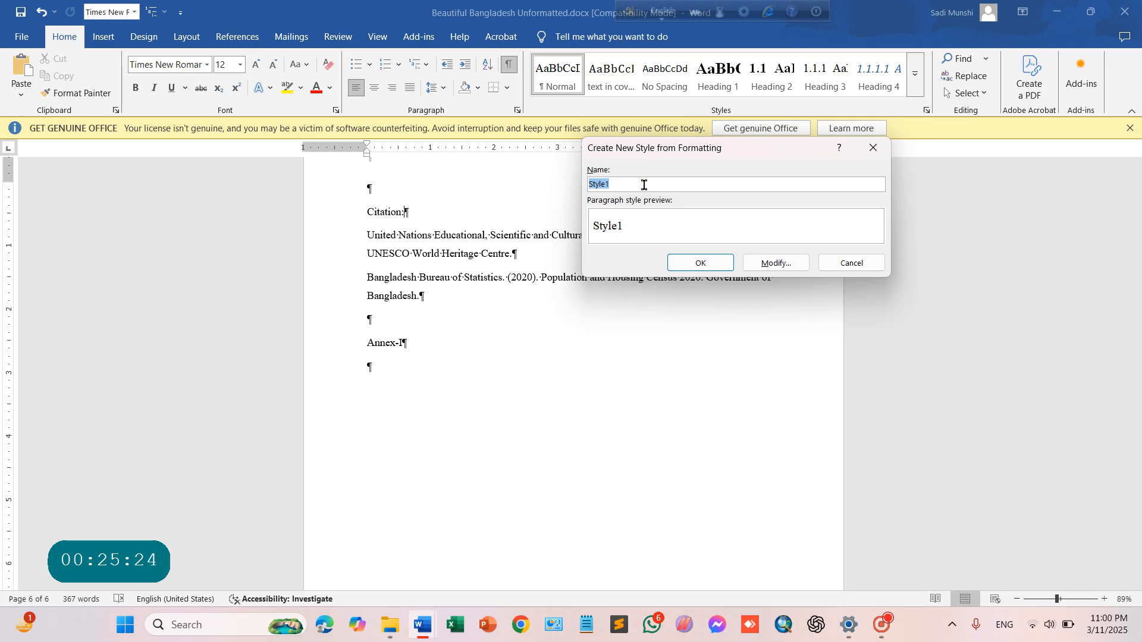
text(others)
click(700, 263)
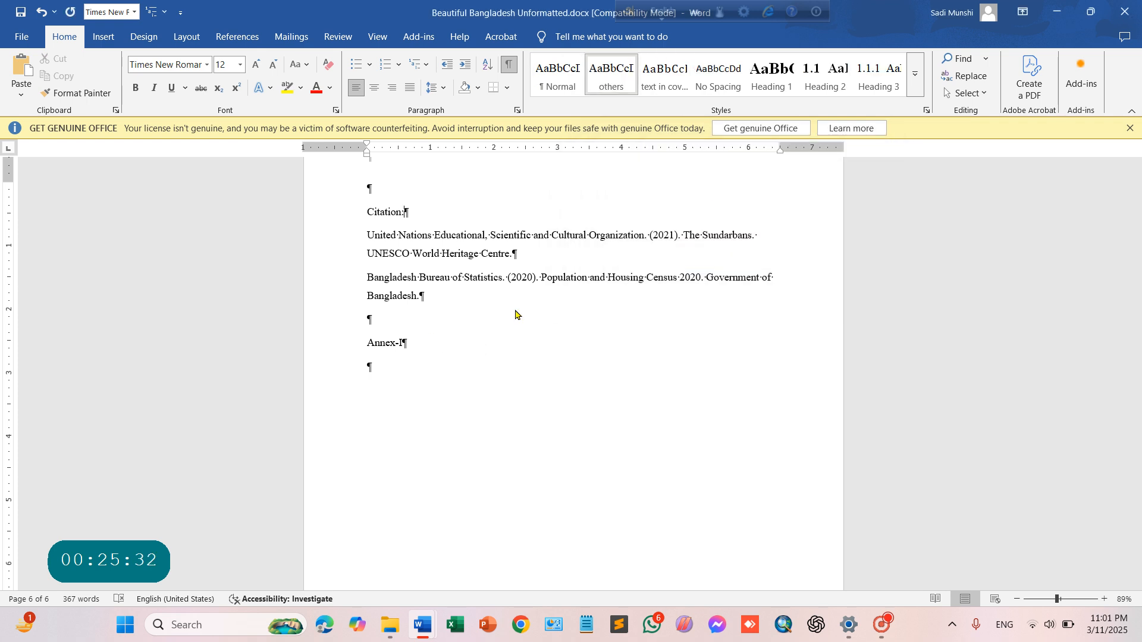
- Modify the "others" style to use bold text
right_click(601, 77)
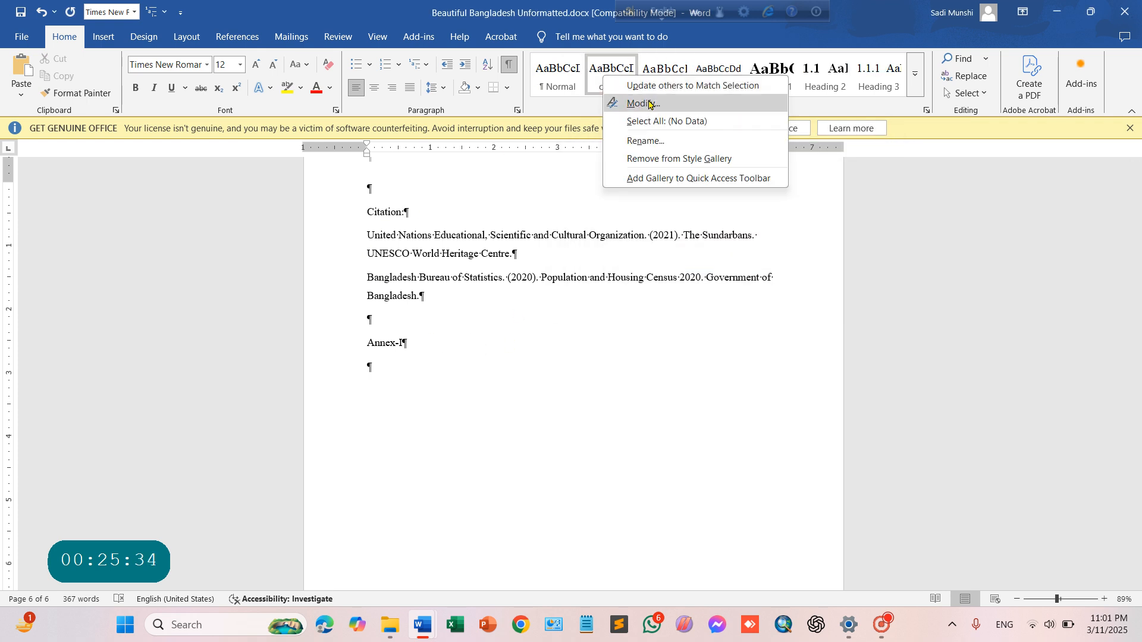
click(650, 98)
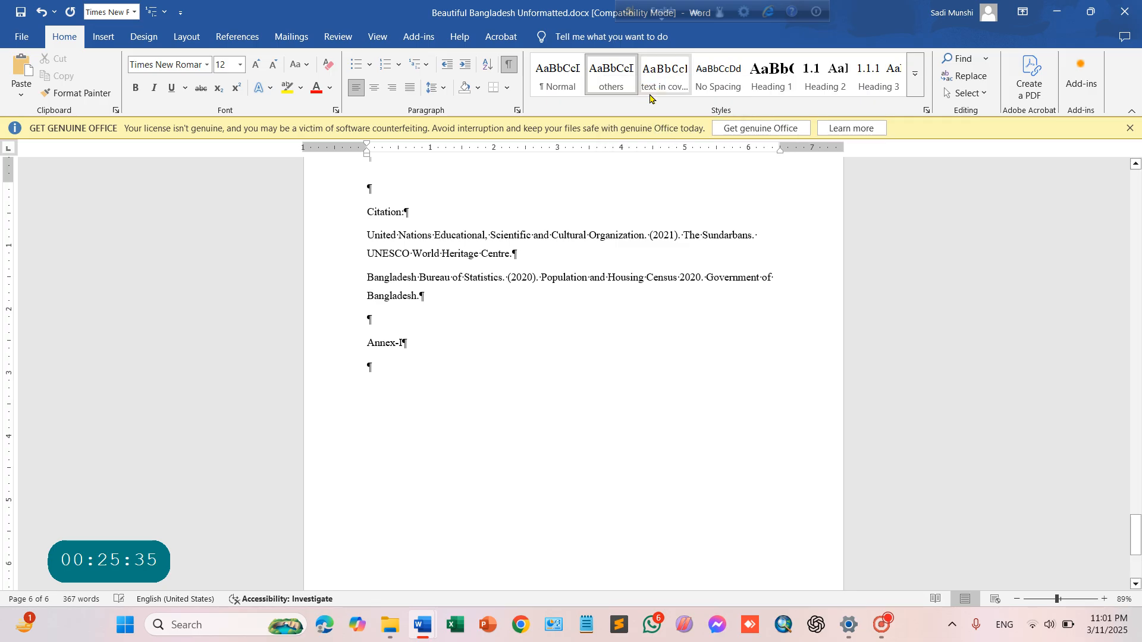
right_click(617, 87)
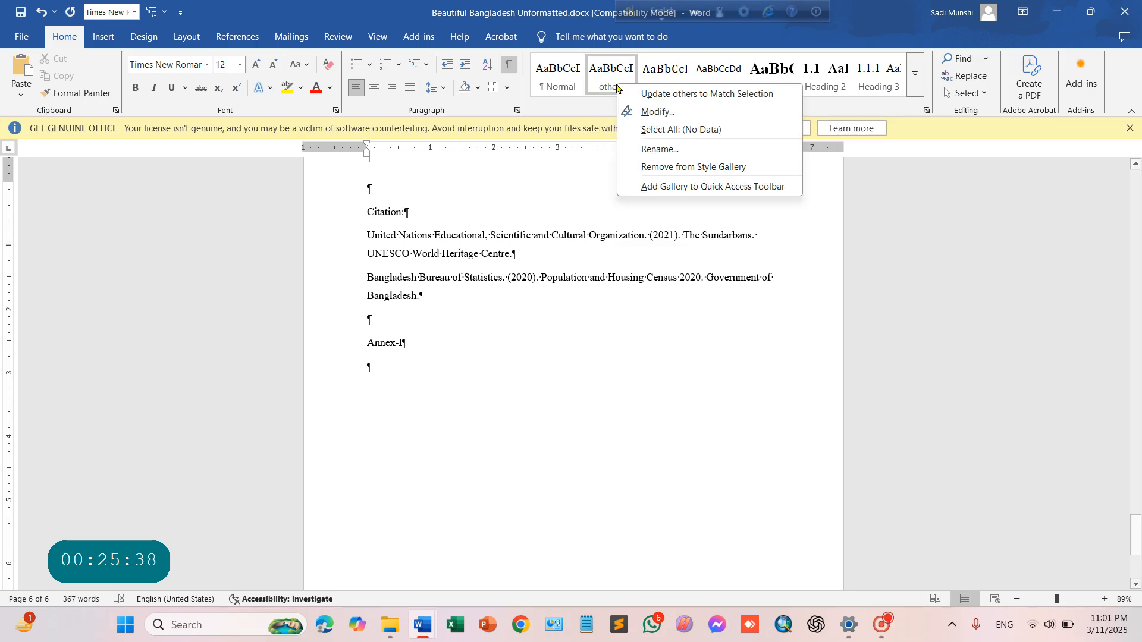
click(654, 112)
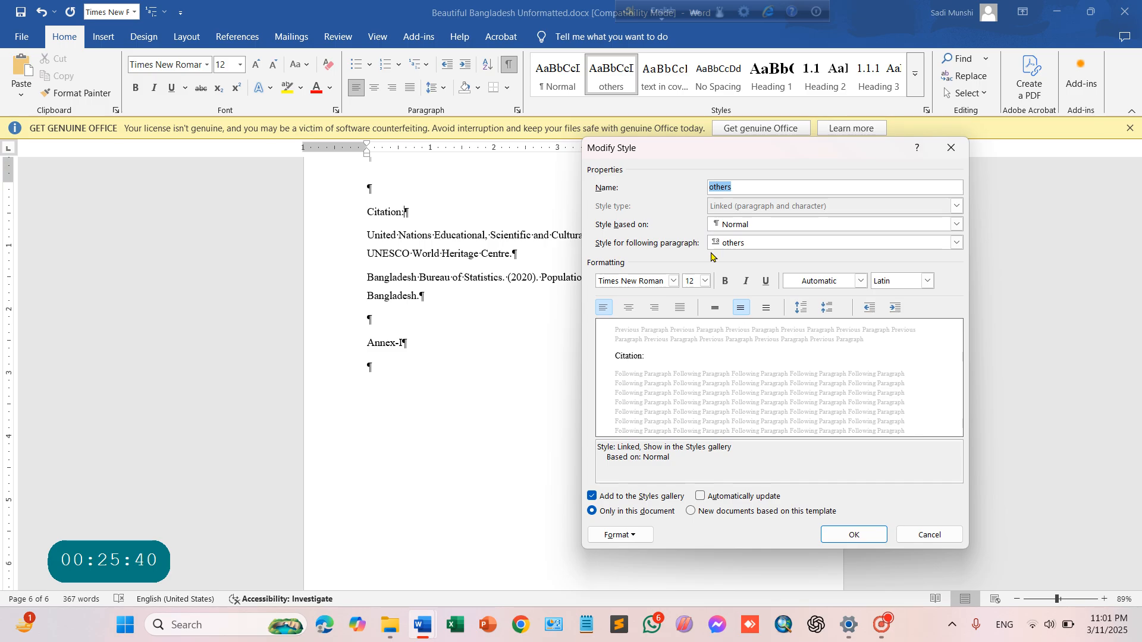
click(726, 283)
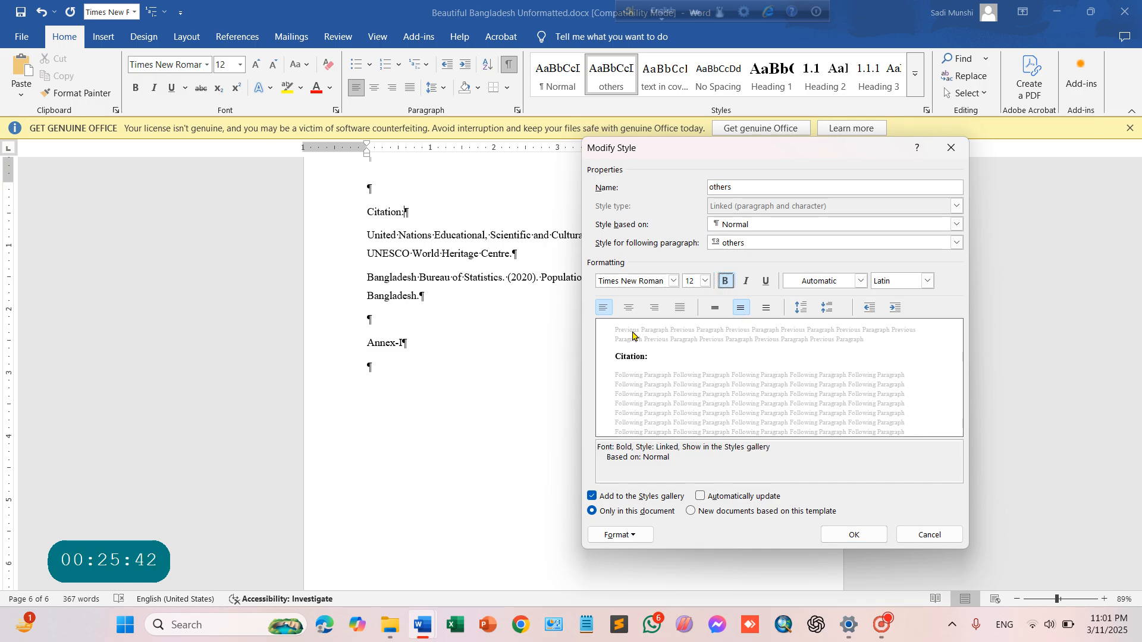
click(854, 535)
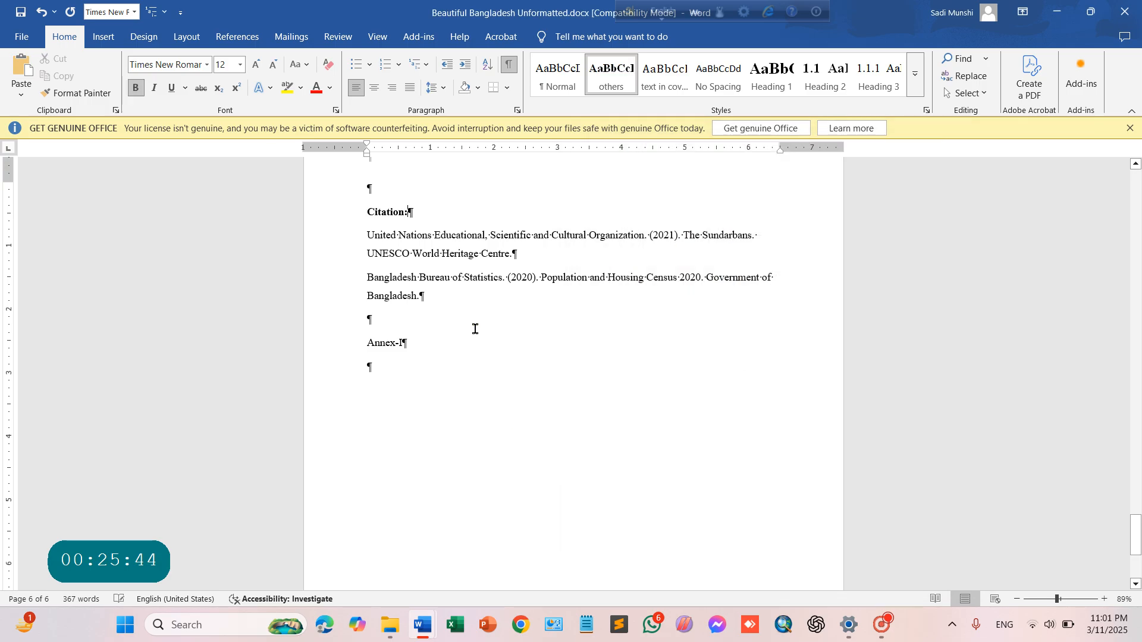
- Apply the "others" style to the Annex-I line on the last page and return to the cover page
click(429, 342)
click(614, 72)
scroll(555, 476, up, 10)
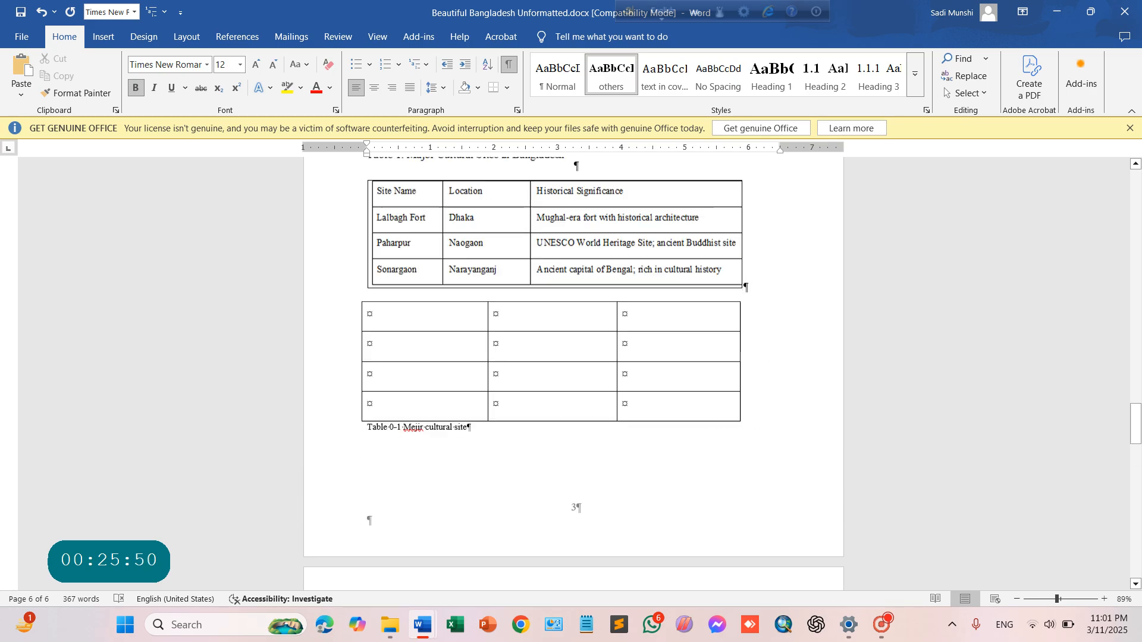
scroll(487, 402, up, 20)
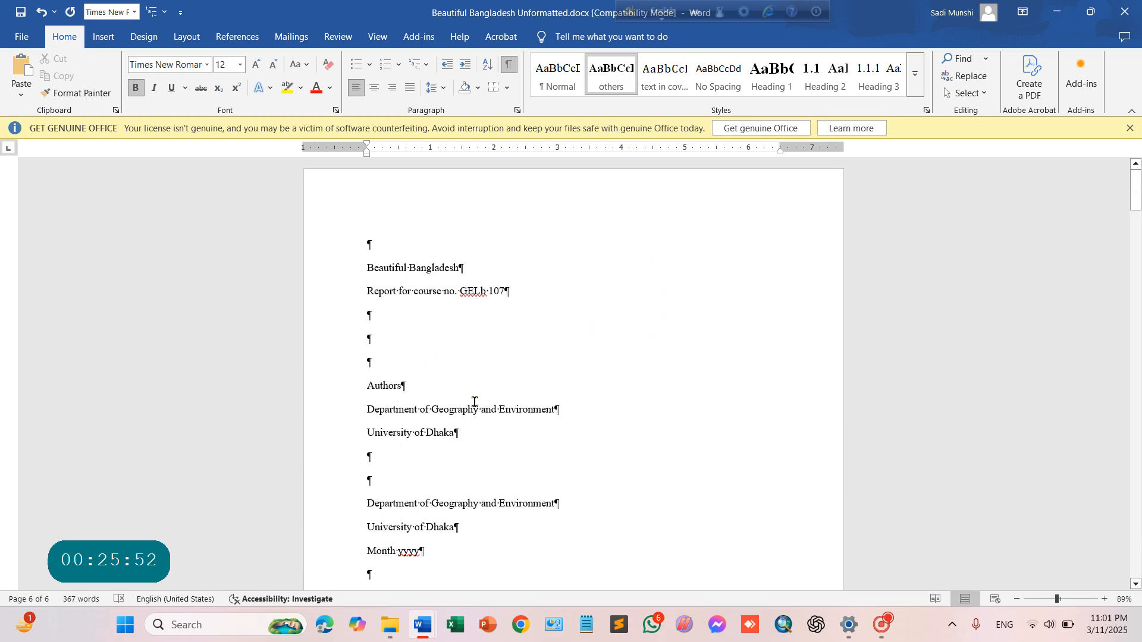
- Insert a page break between the cover page's date line and the "Table of contents" line
scroll(474, 402, down, 5)
click(459, 273)
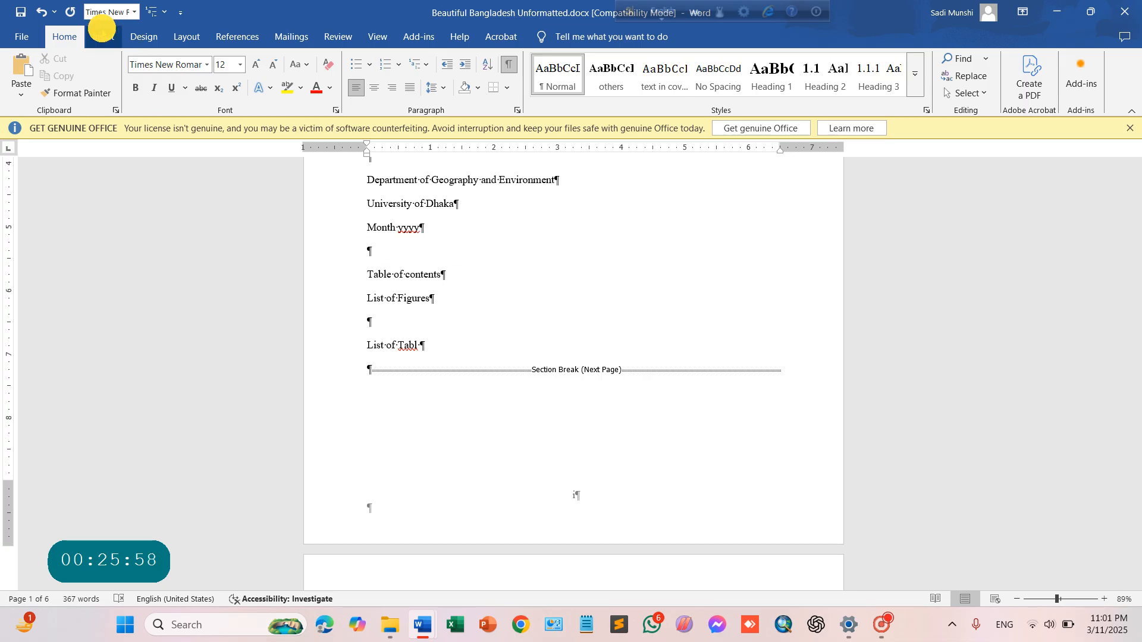
click(103, 31)
click(81, 80)
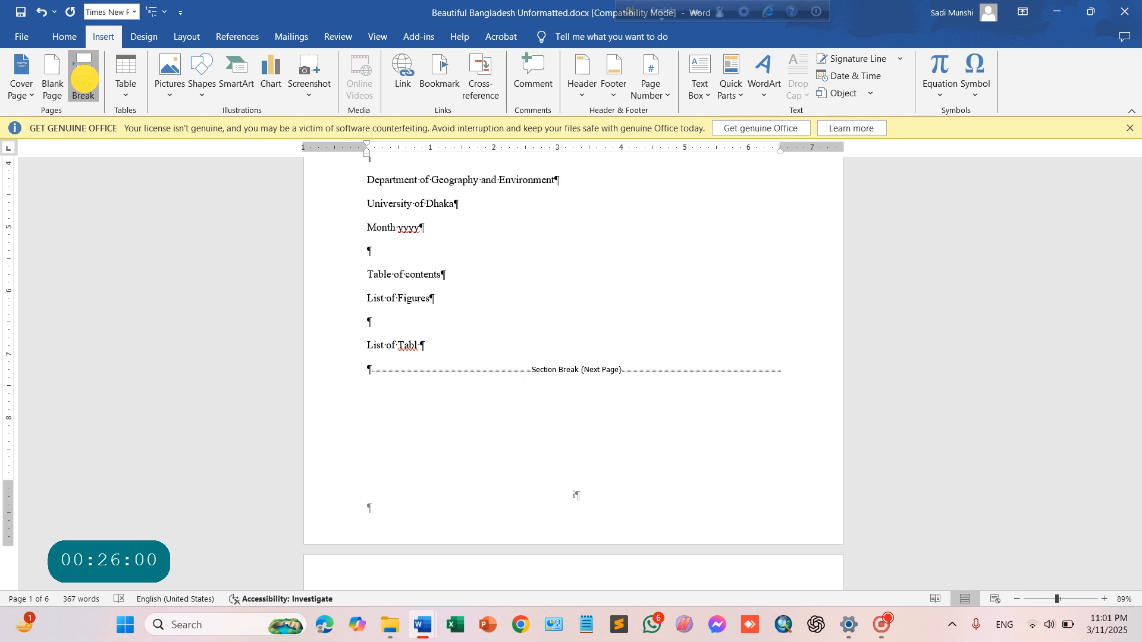
- Insert the Automatic Table 1 table of contents on a new line below the "Table of contents" line
scroll(427, 449, down, 4)
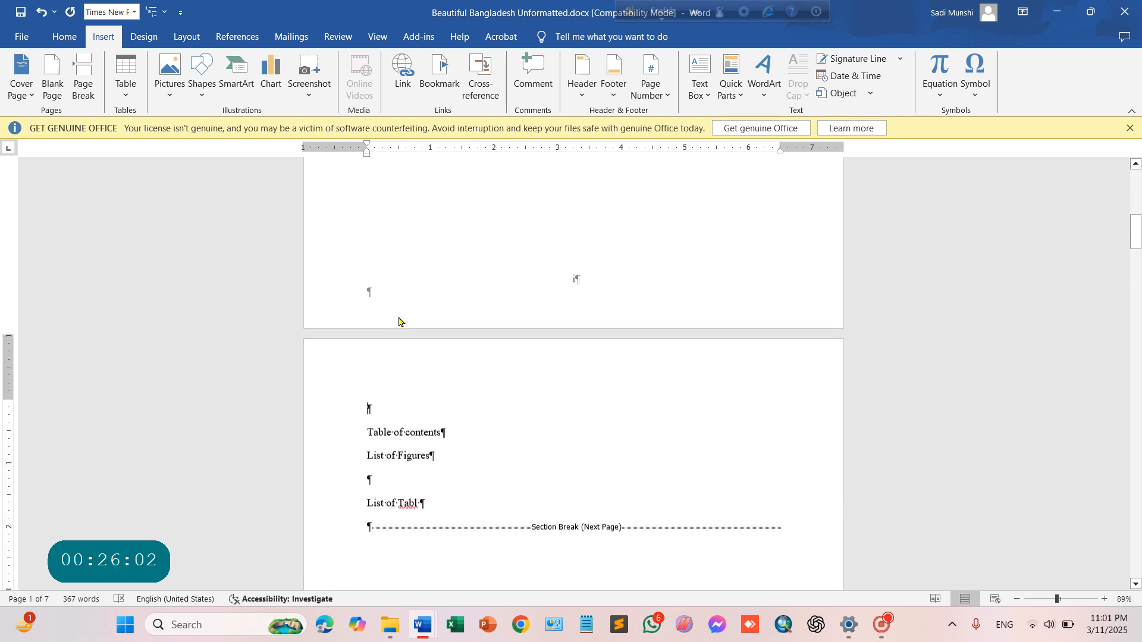
click(454, 430)
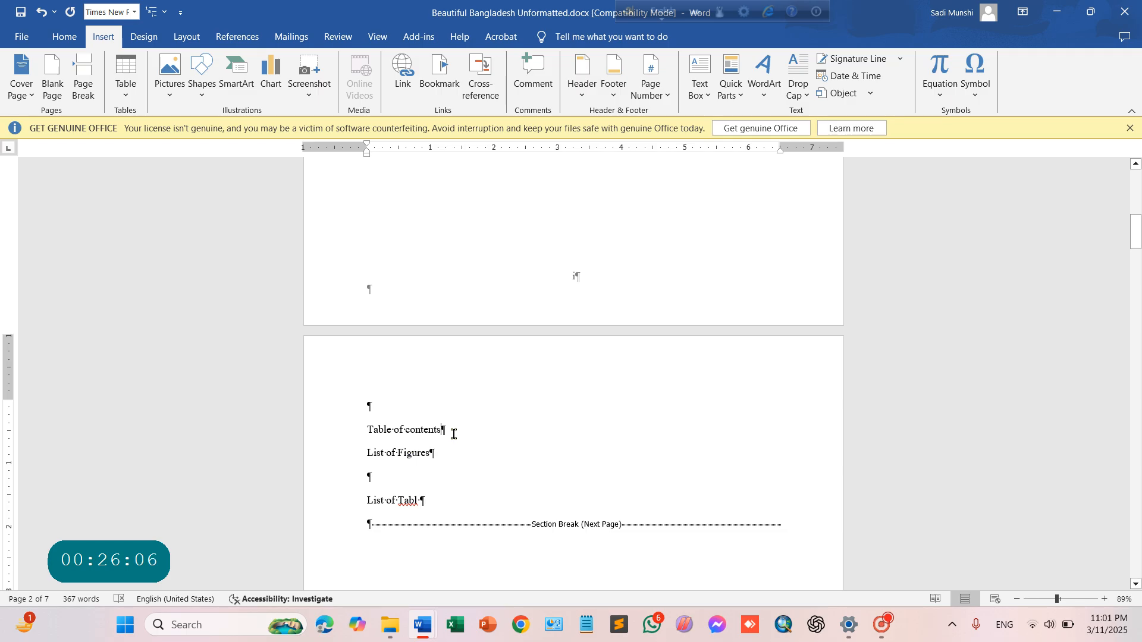
key(Return)
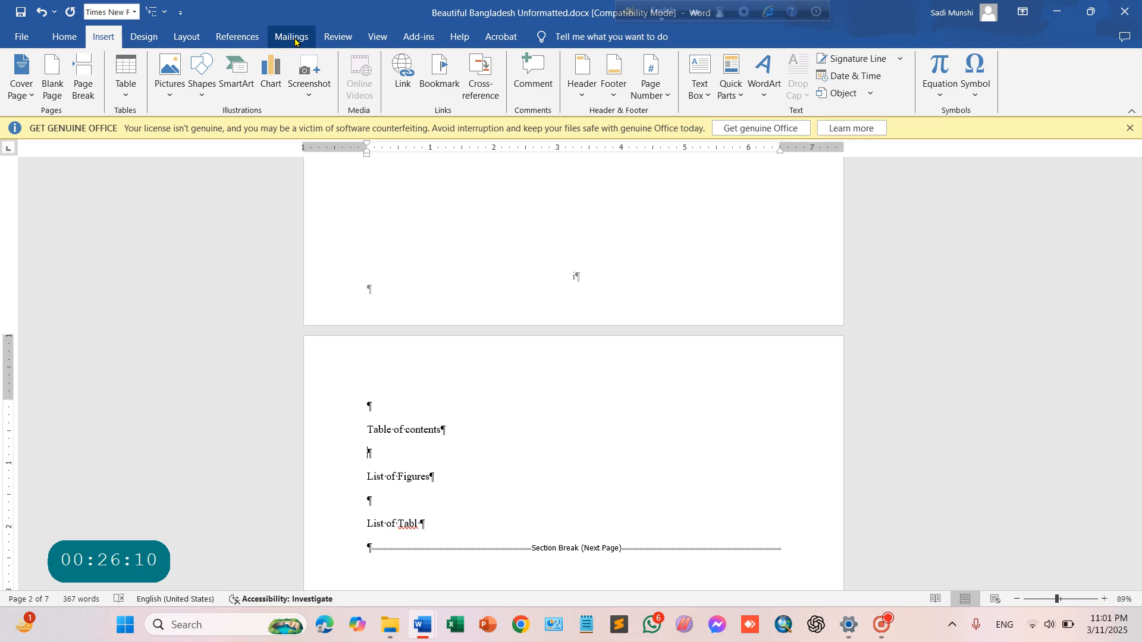
click(237, 39)
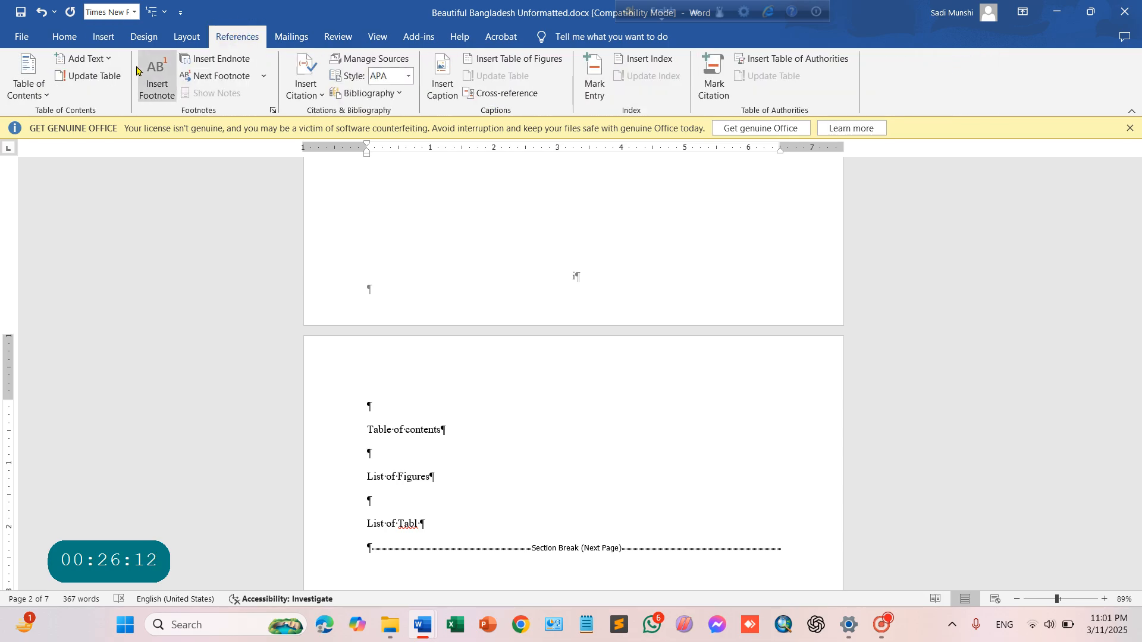
click(28, 80)
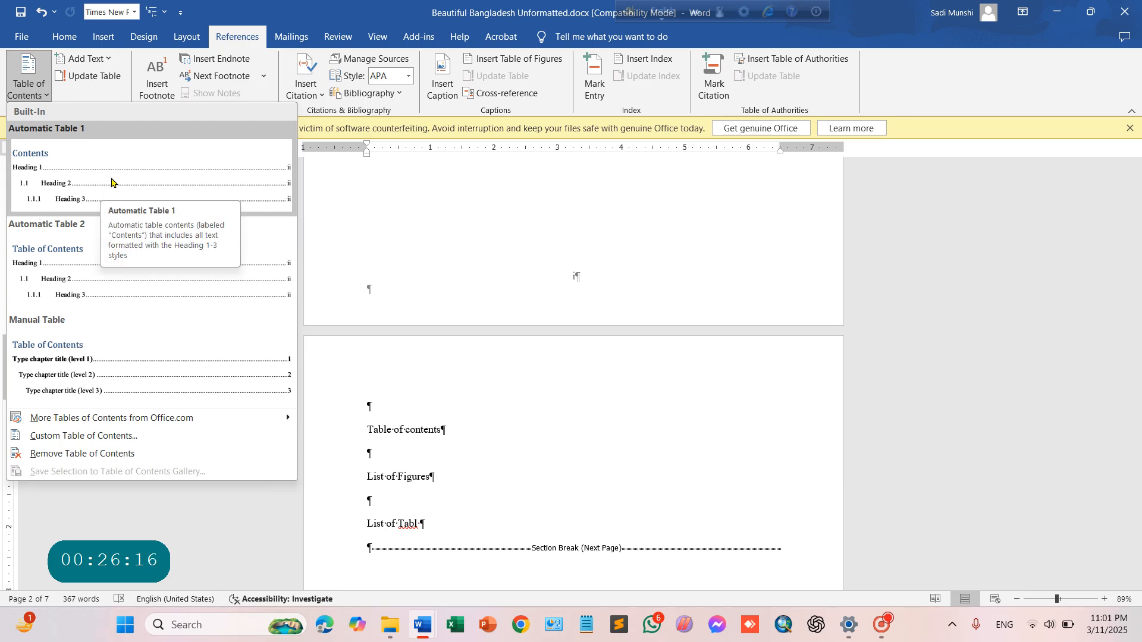
click(114, 186)
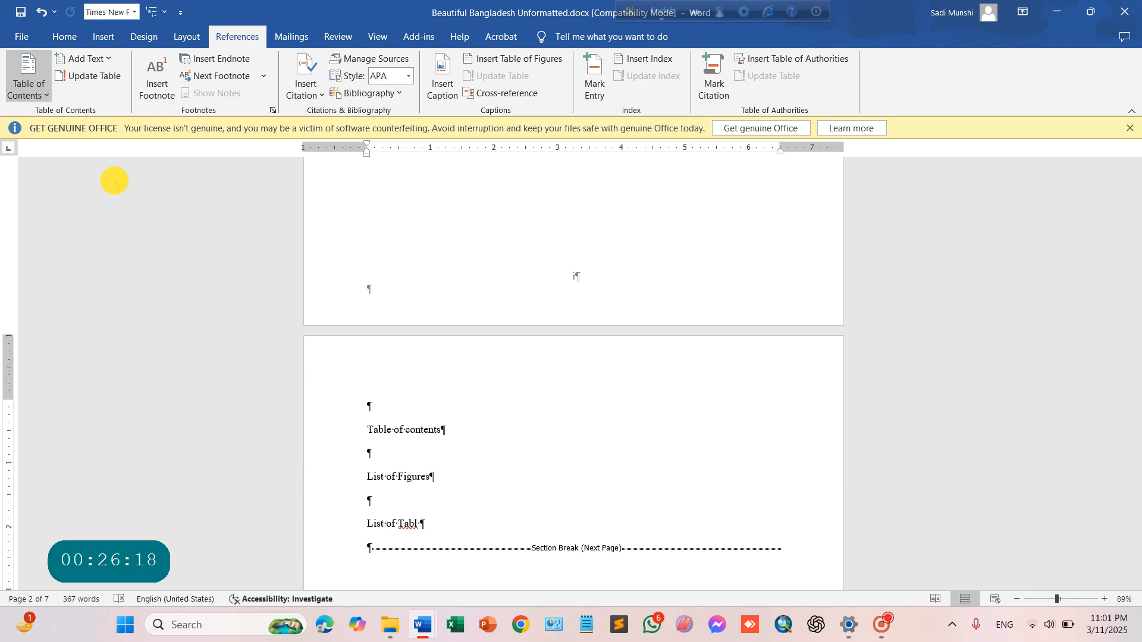
scroll(496, 255, down, 5)
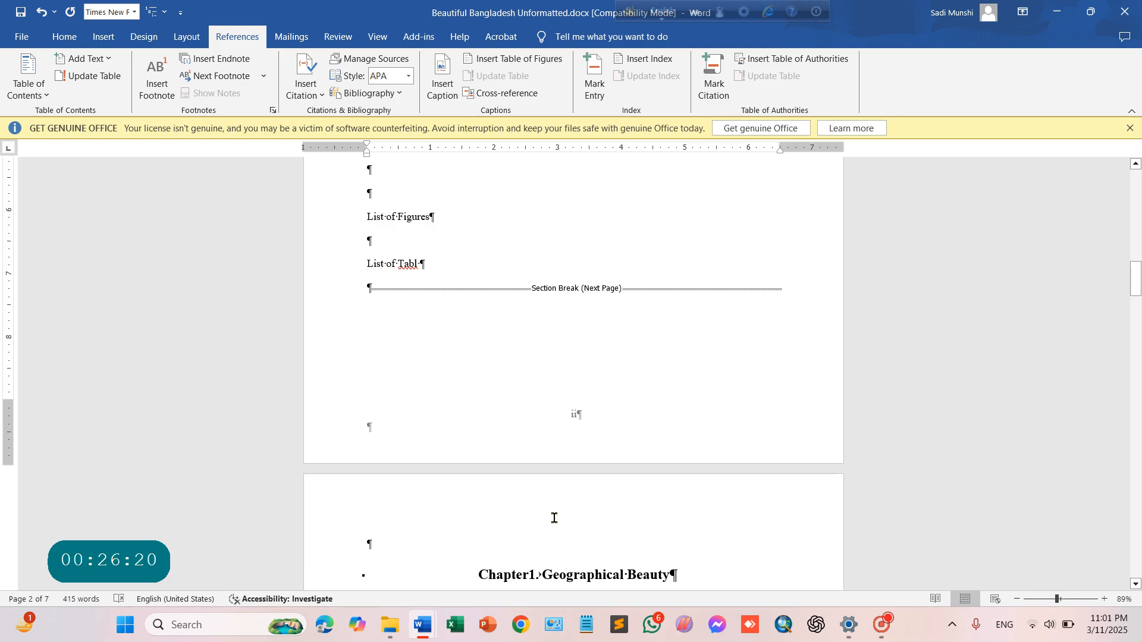
scroll(622, 517, up, 5)
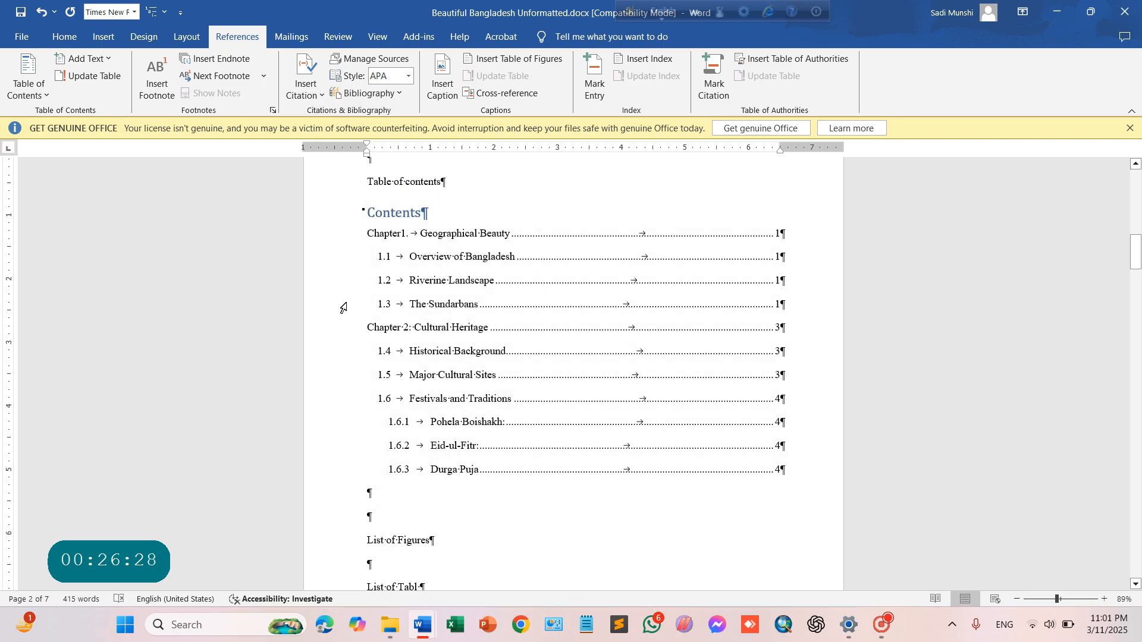
- In the custom table of contents options, assign TOC level 1 to the "others" style
click(28, 87)
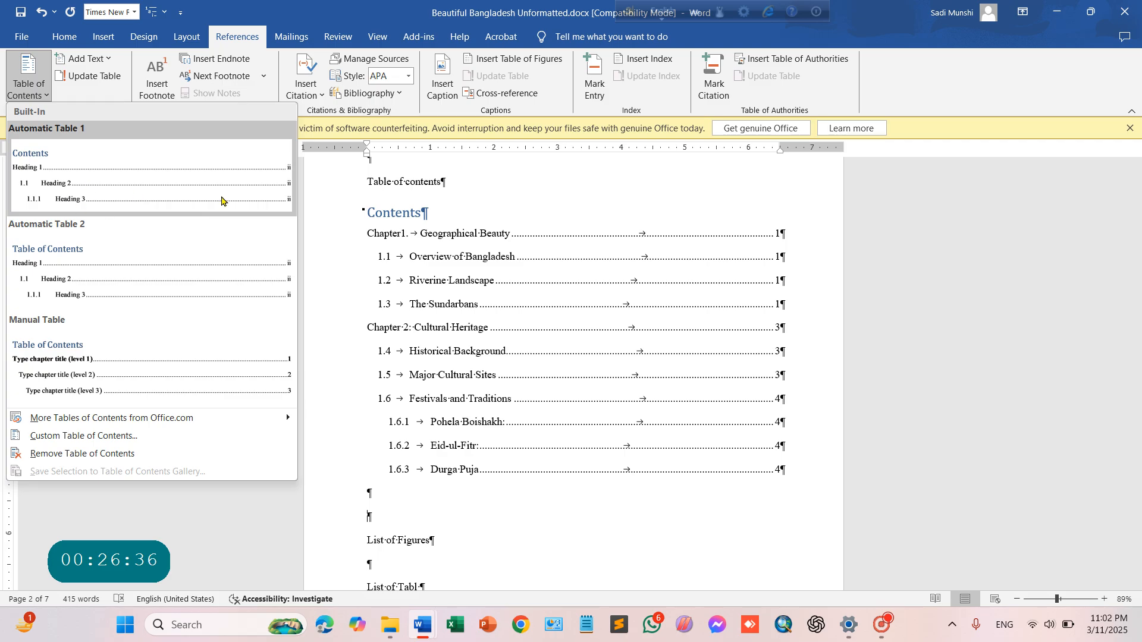
click(238, 491)
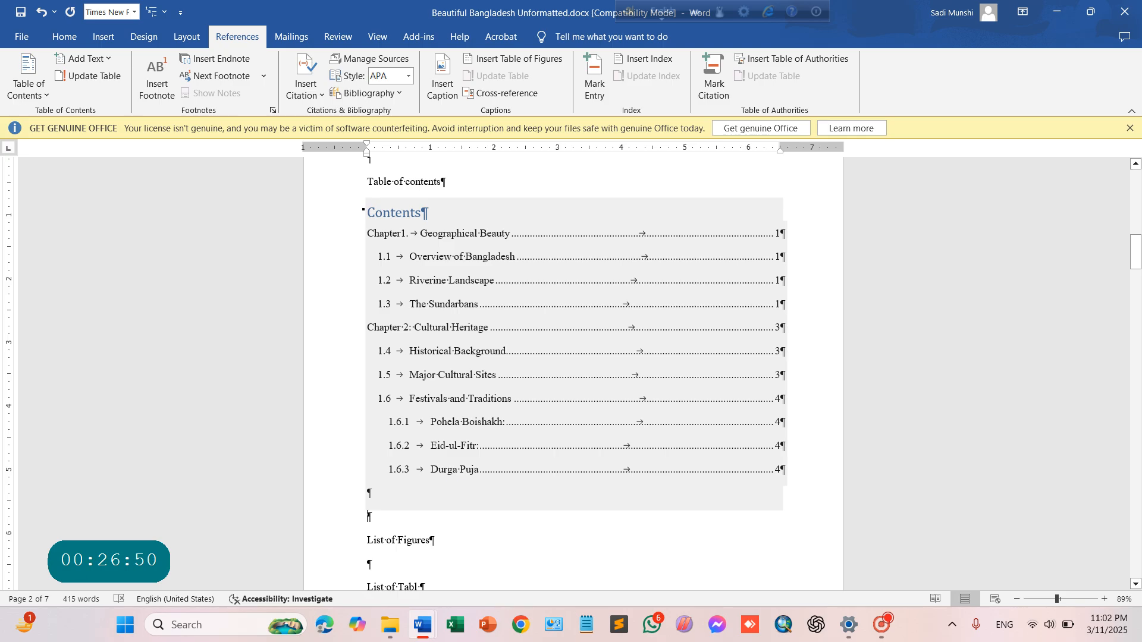
click(34, 77)
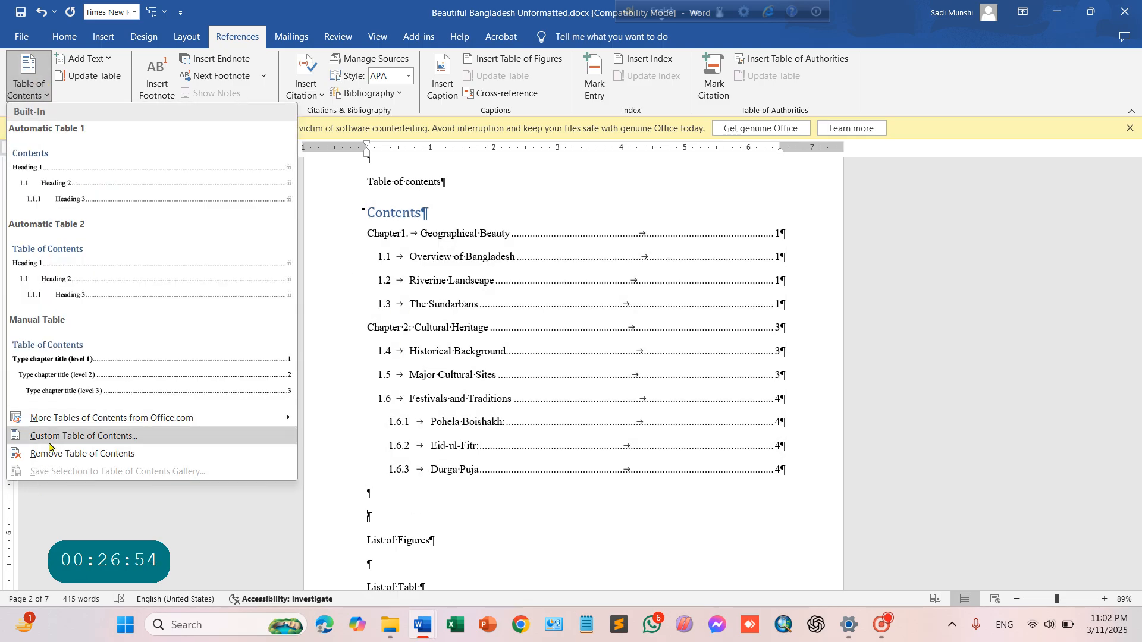
click(54, 437)
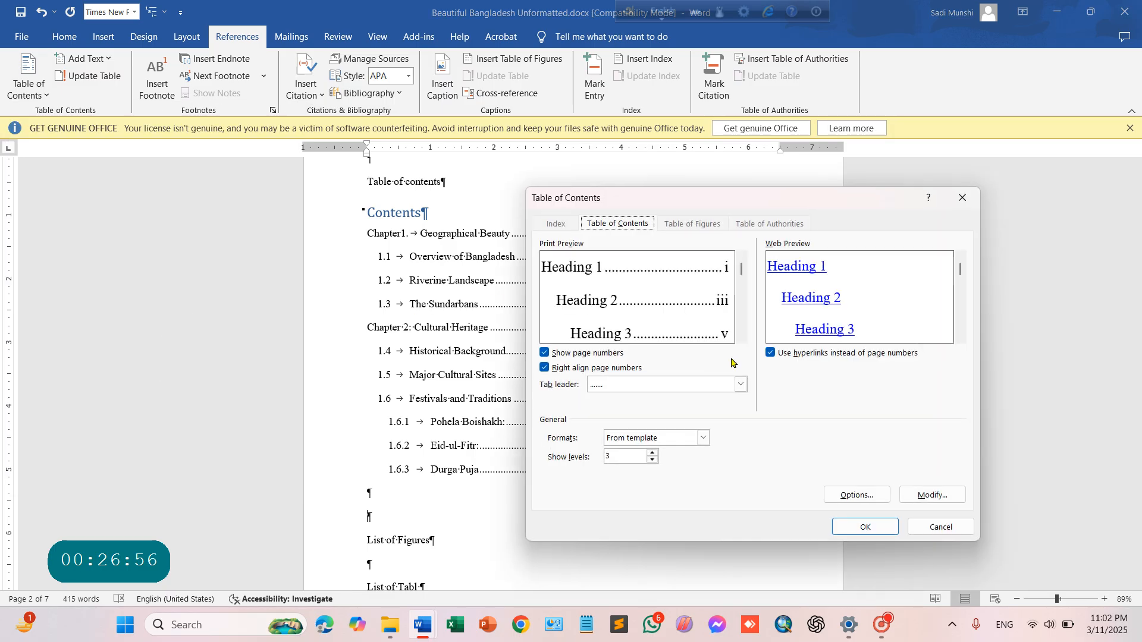
click(879, 498)
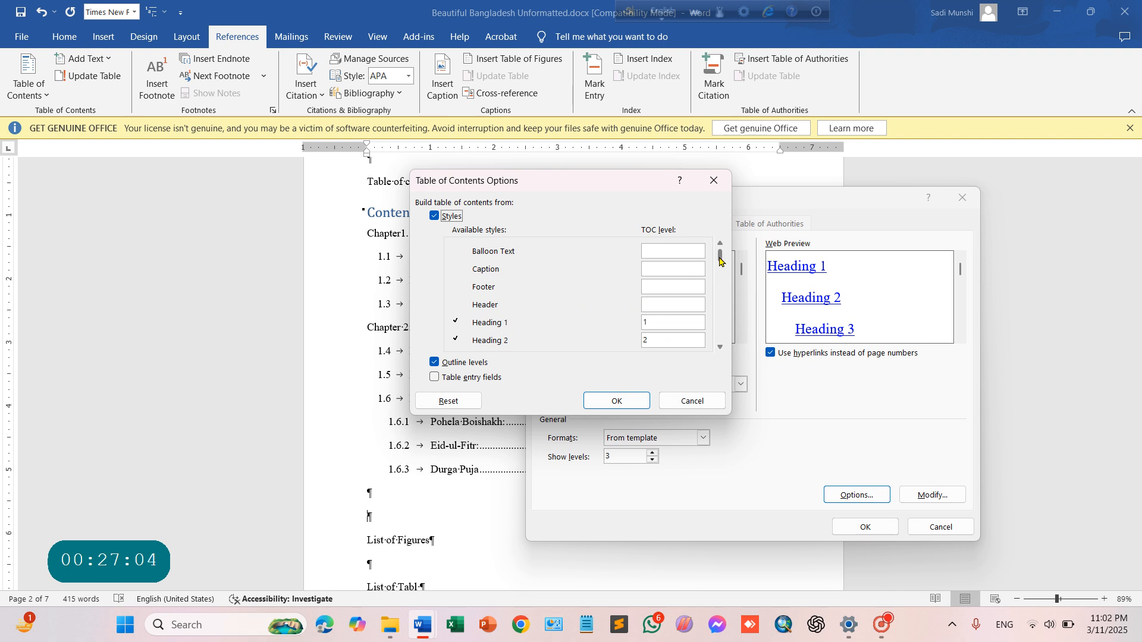
click(720, 286)
drag(720, 285, 720, 324)
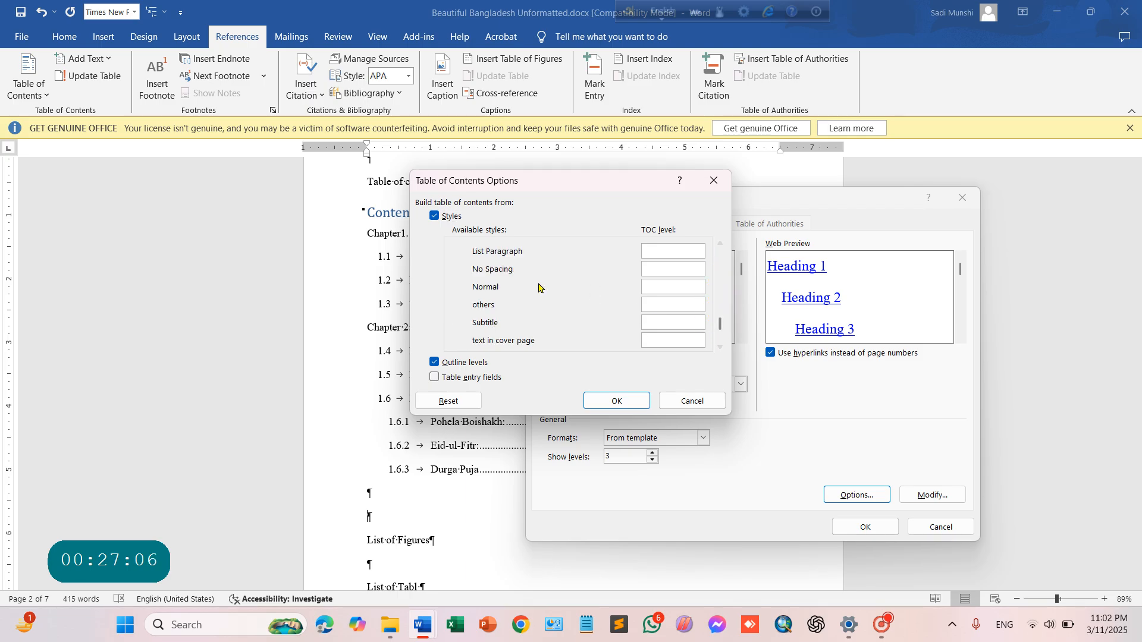
click(665, 304)
drag(604, 176, 741, 265)
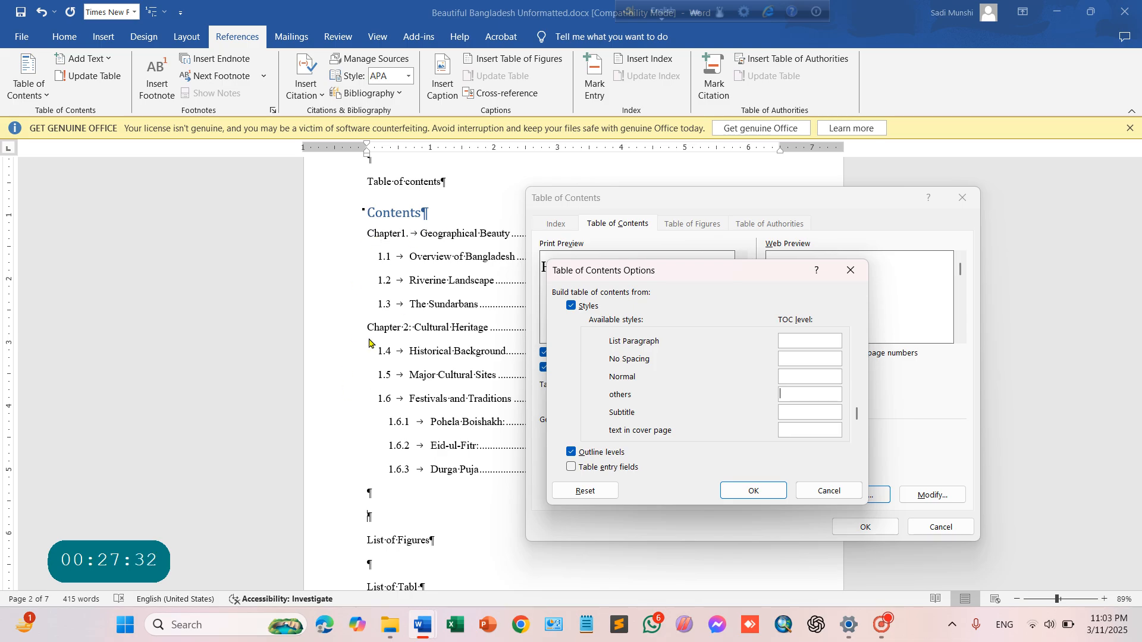
click(805, 392)
text(1)
click(753, 491)
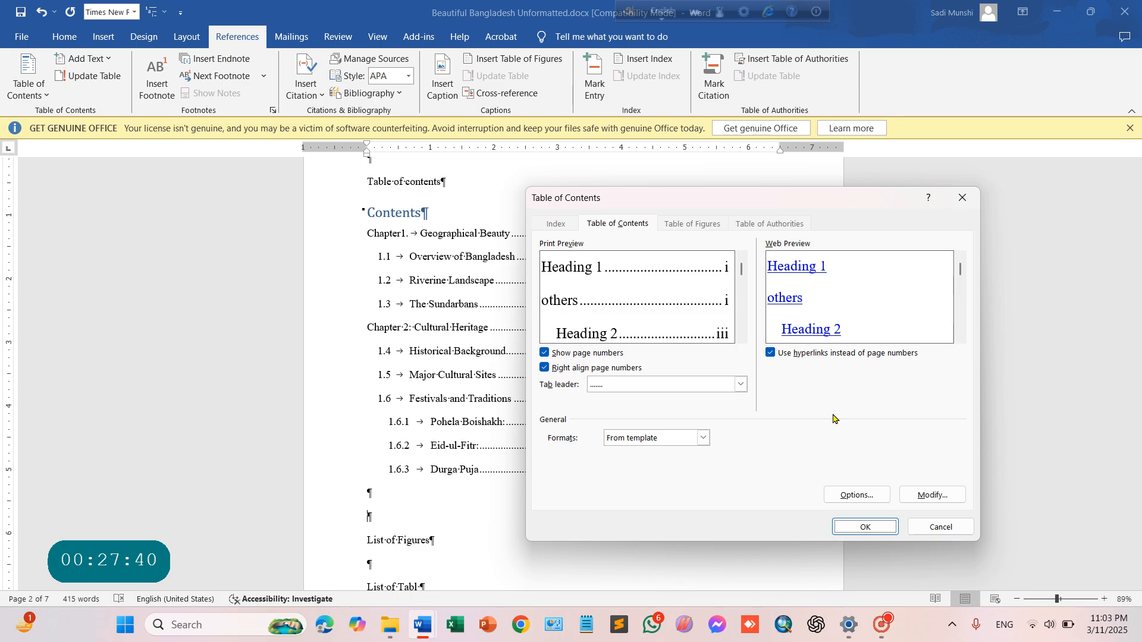
- Replace the existing table of contents with the customized one and check its entries down to the section break
click(864, 527)
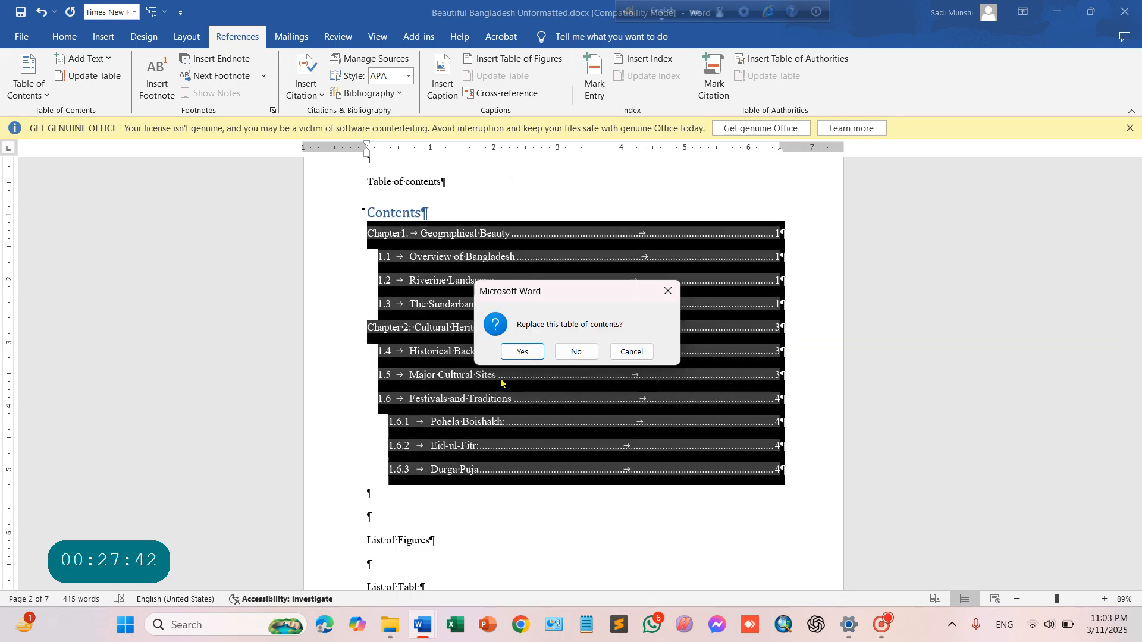
click(543, 352)
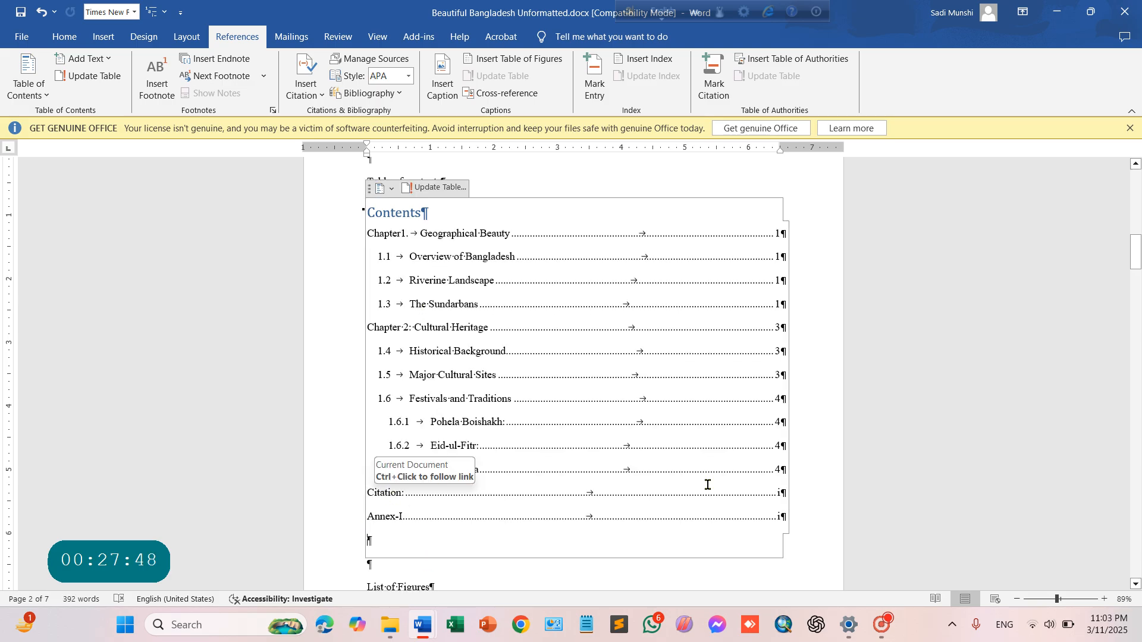
scroll(415, 434, down, 3)
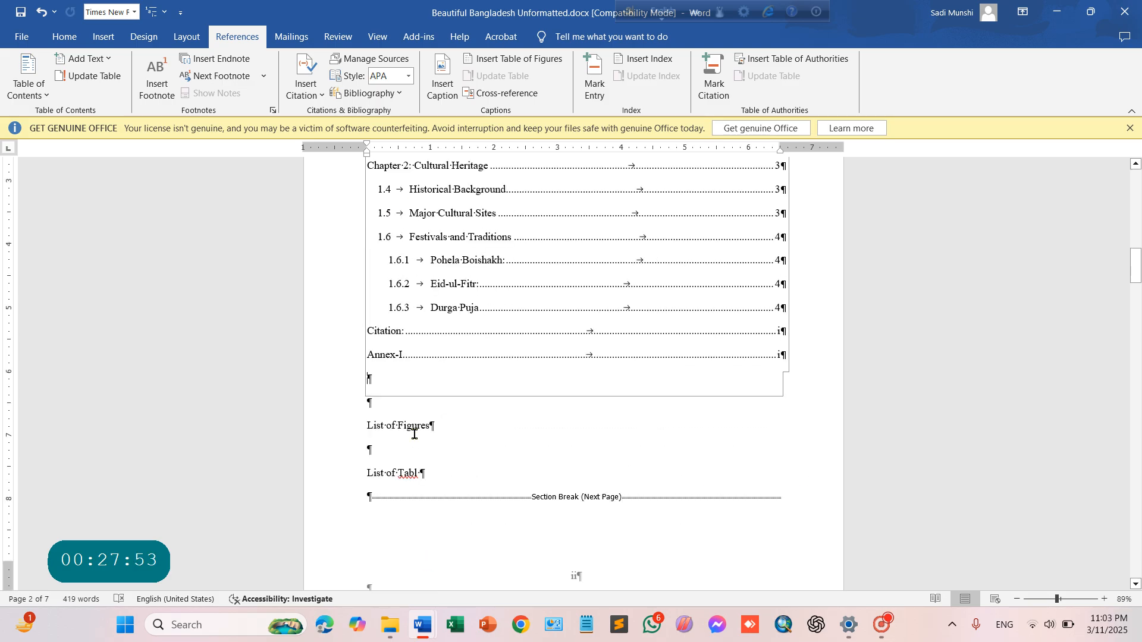